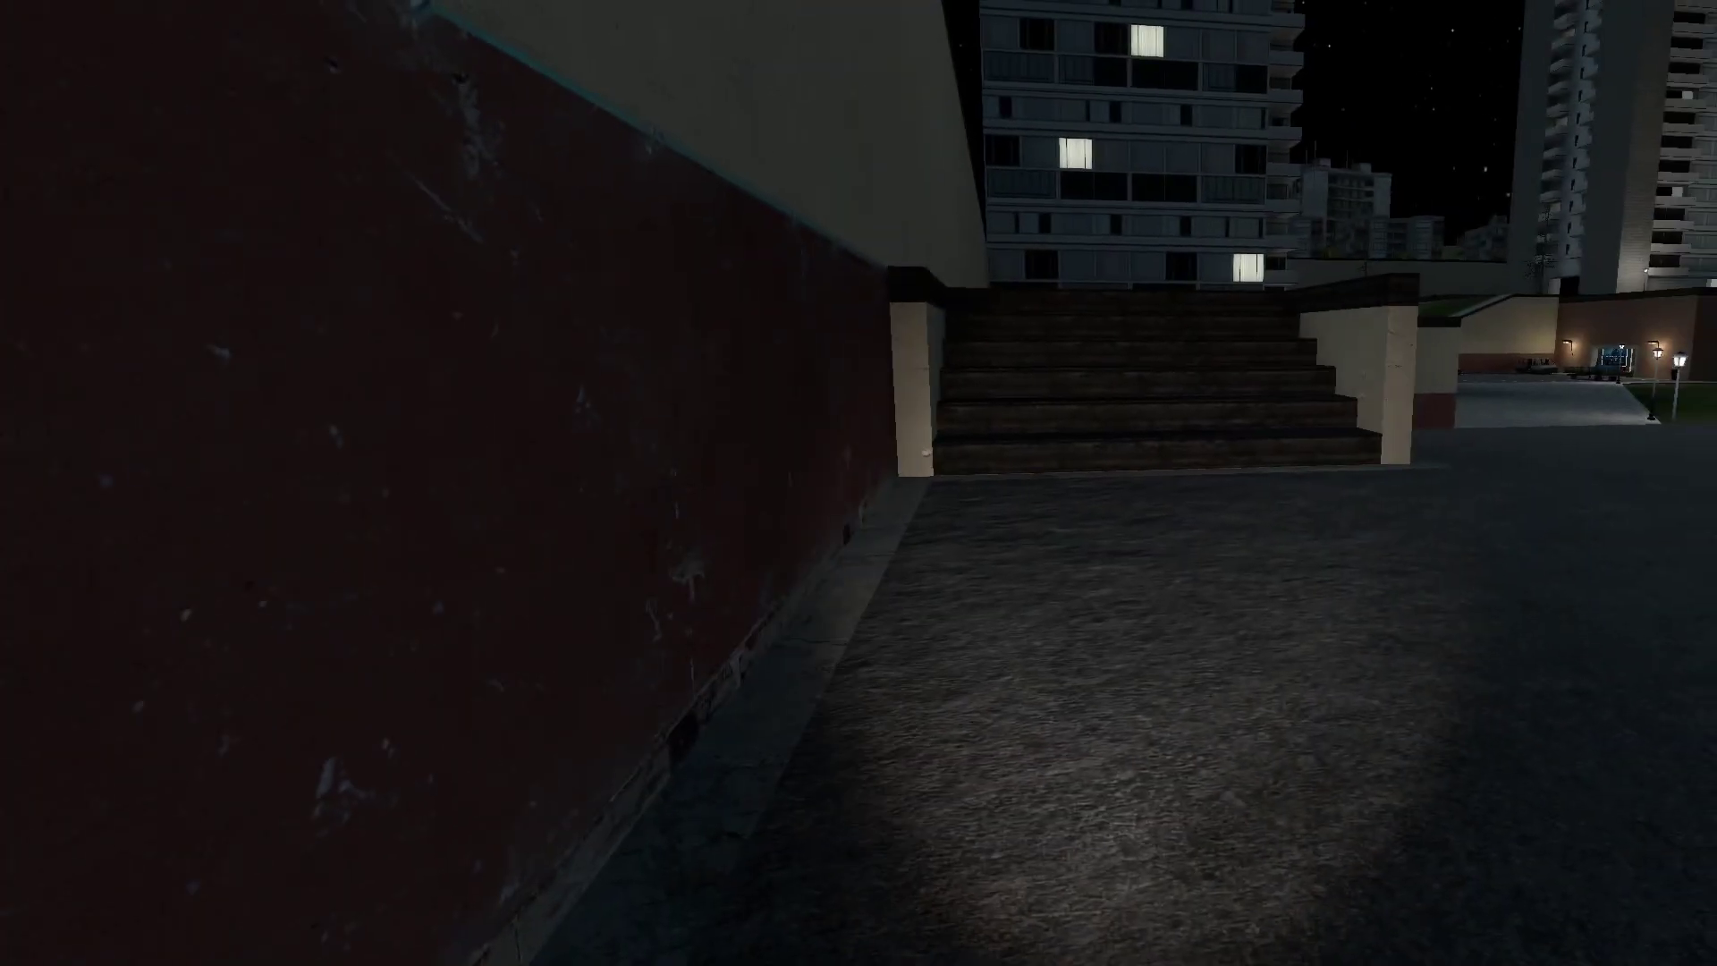
Walk to the plaza edge above the night park and open the NPC spawn list.
key("w")
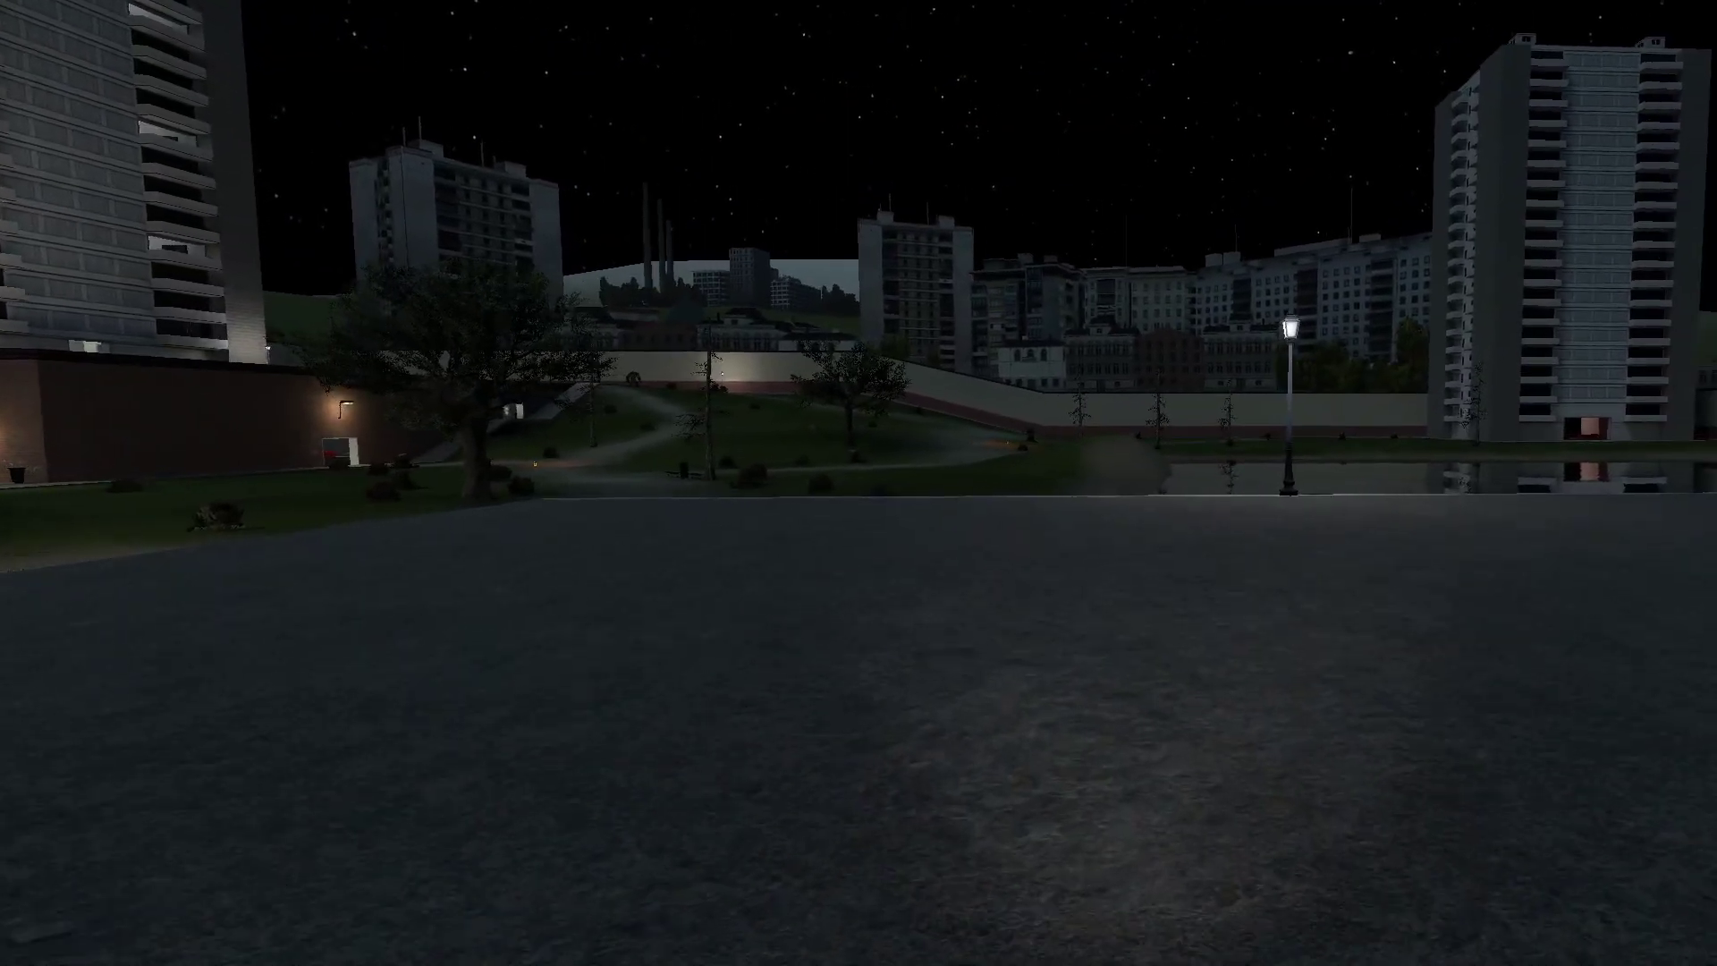
key("w")
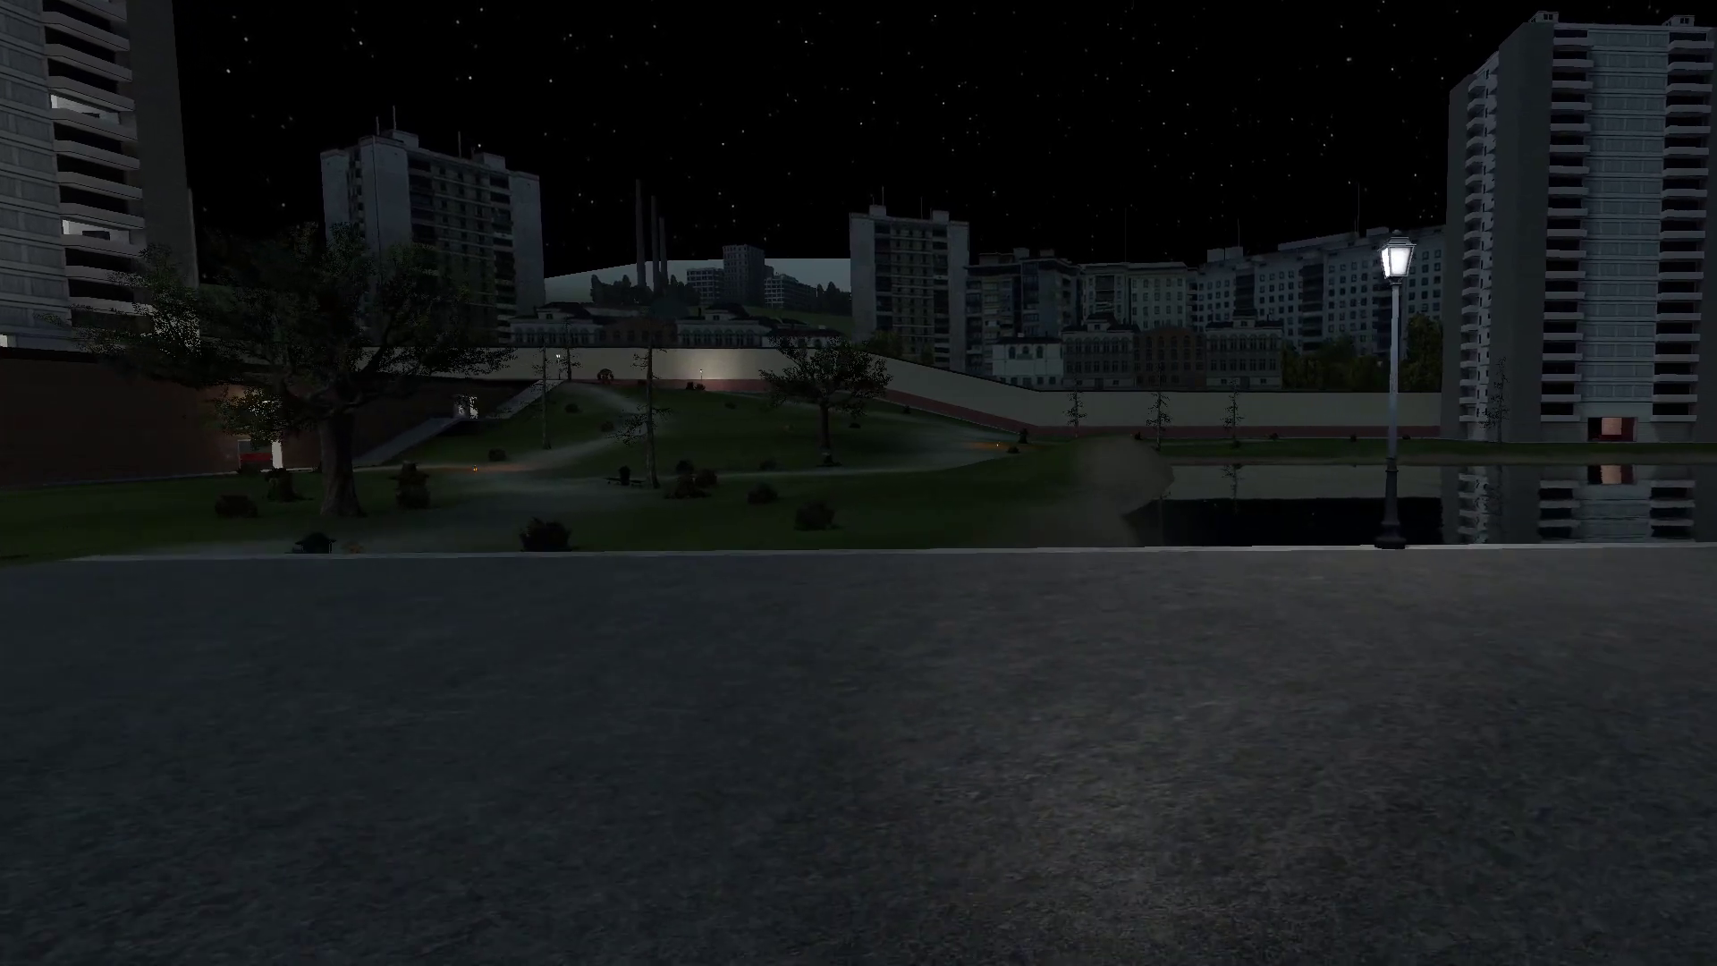
key("q")
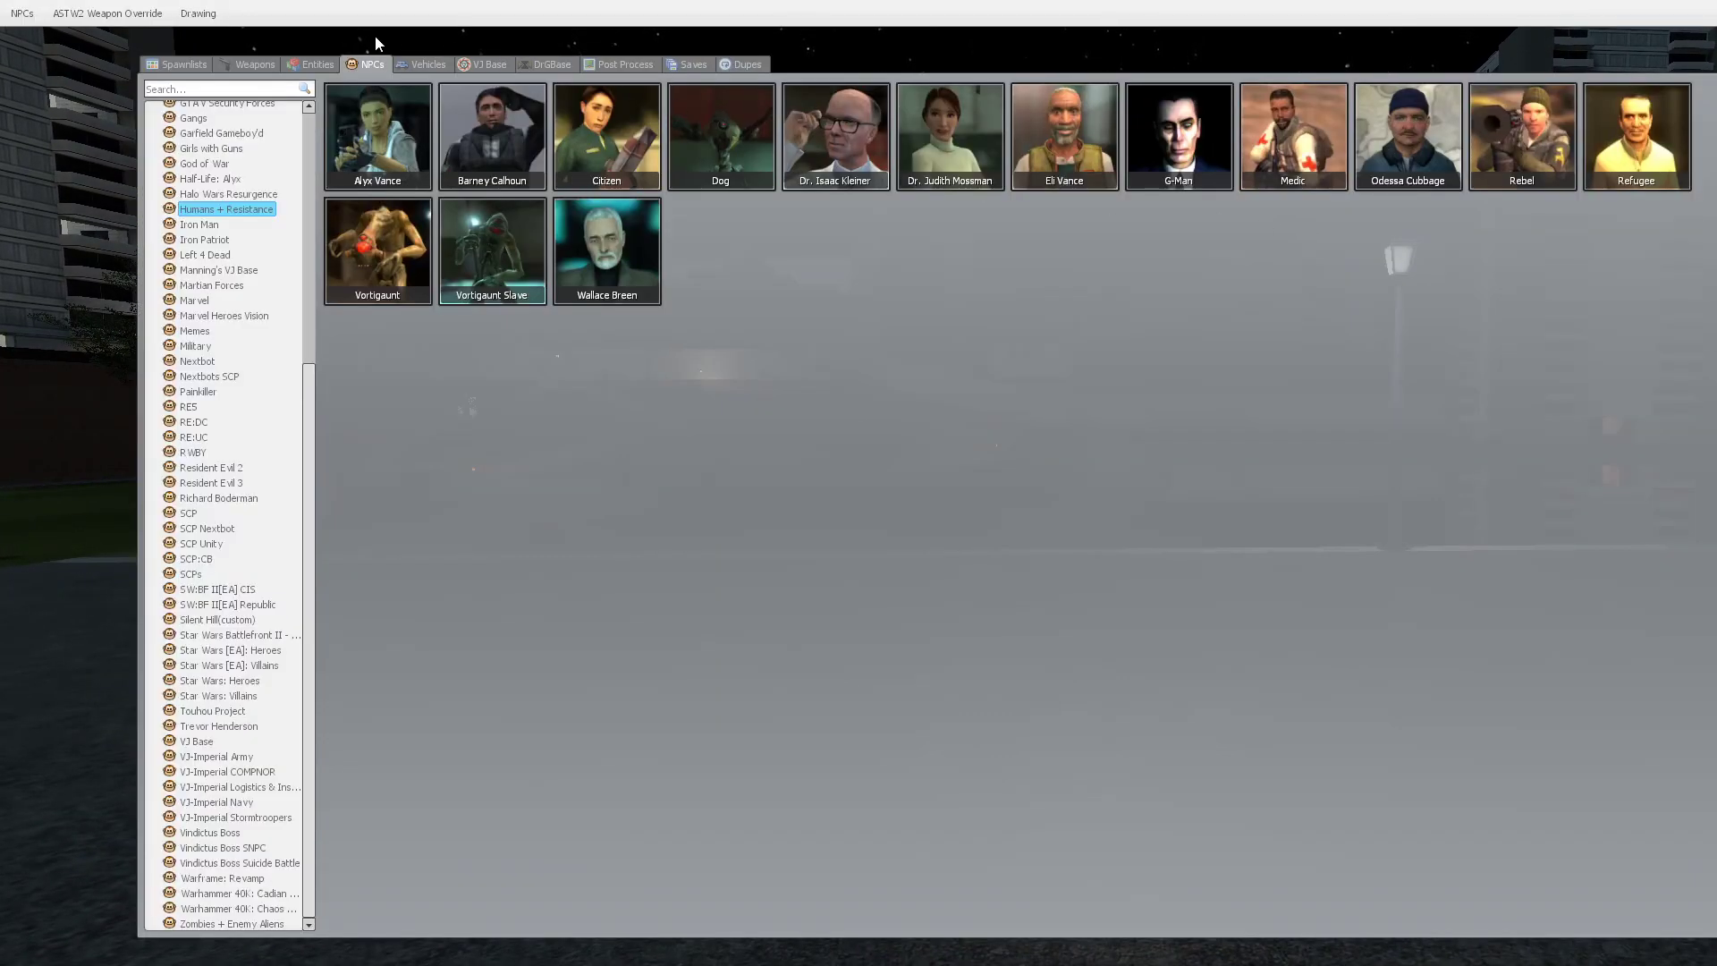
Untick Disable Thinking in the NPCs menu and close the spawn menu.
left_click(21, 14)
left_click(51, 61)
key("q")
Move along the plaza and pond edge toward the rebel citizens' room.
key("d")
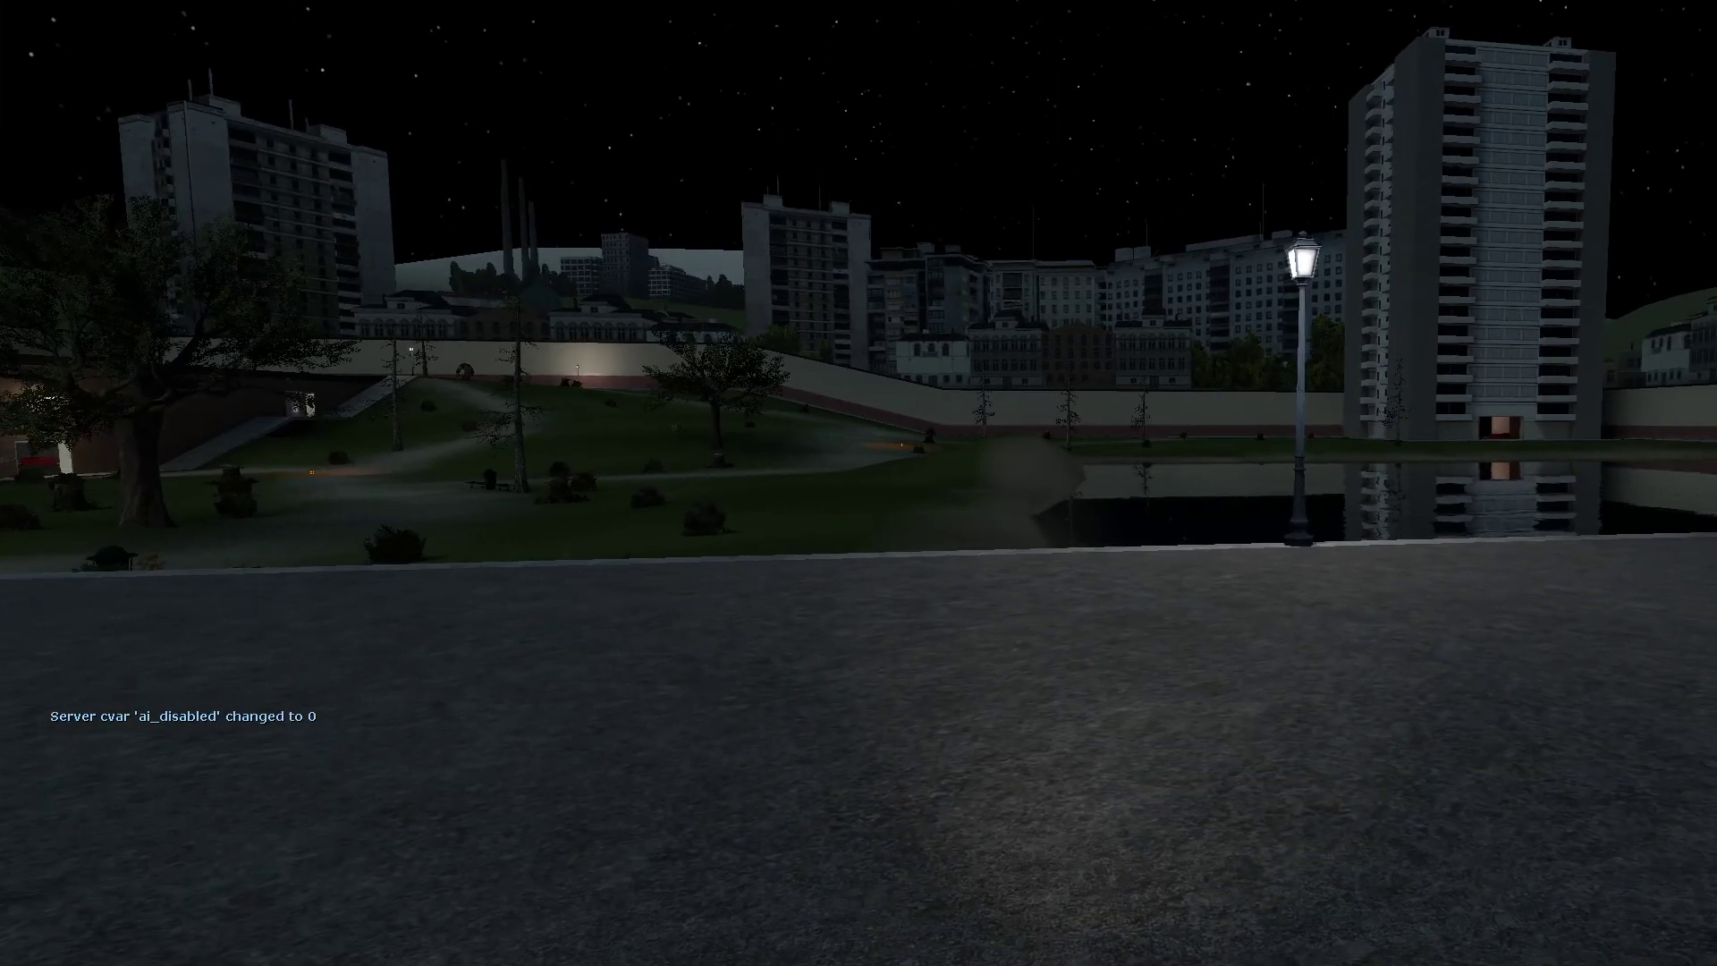
key("w")
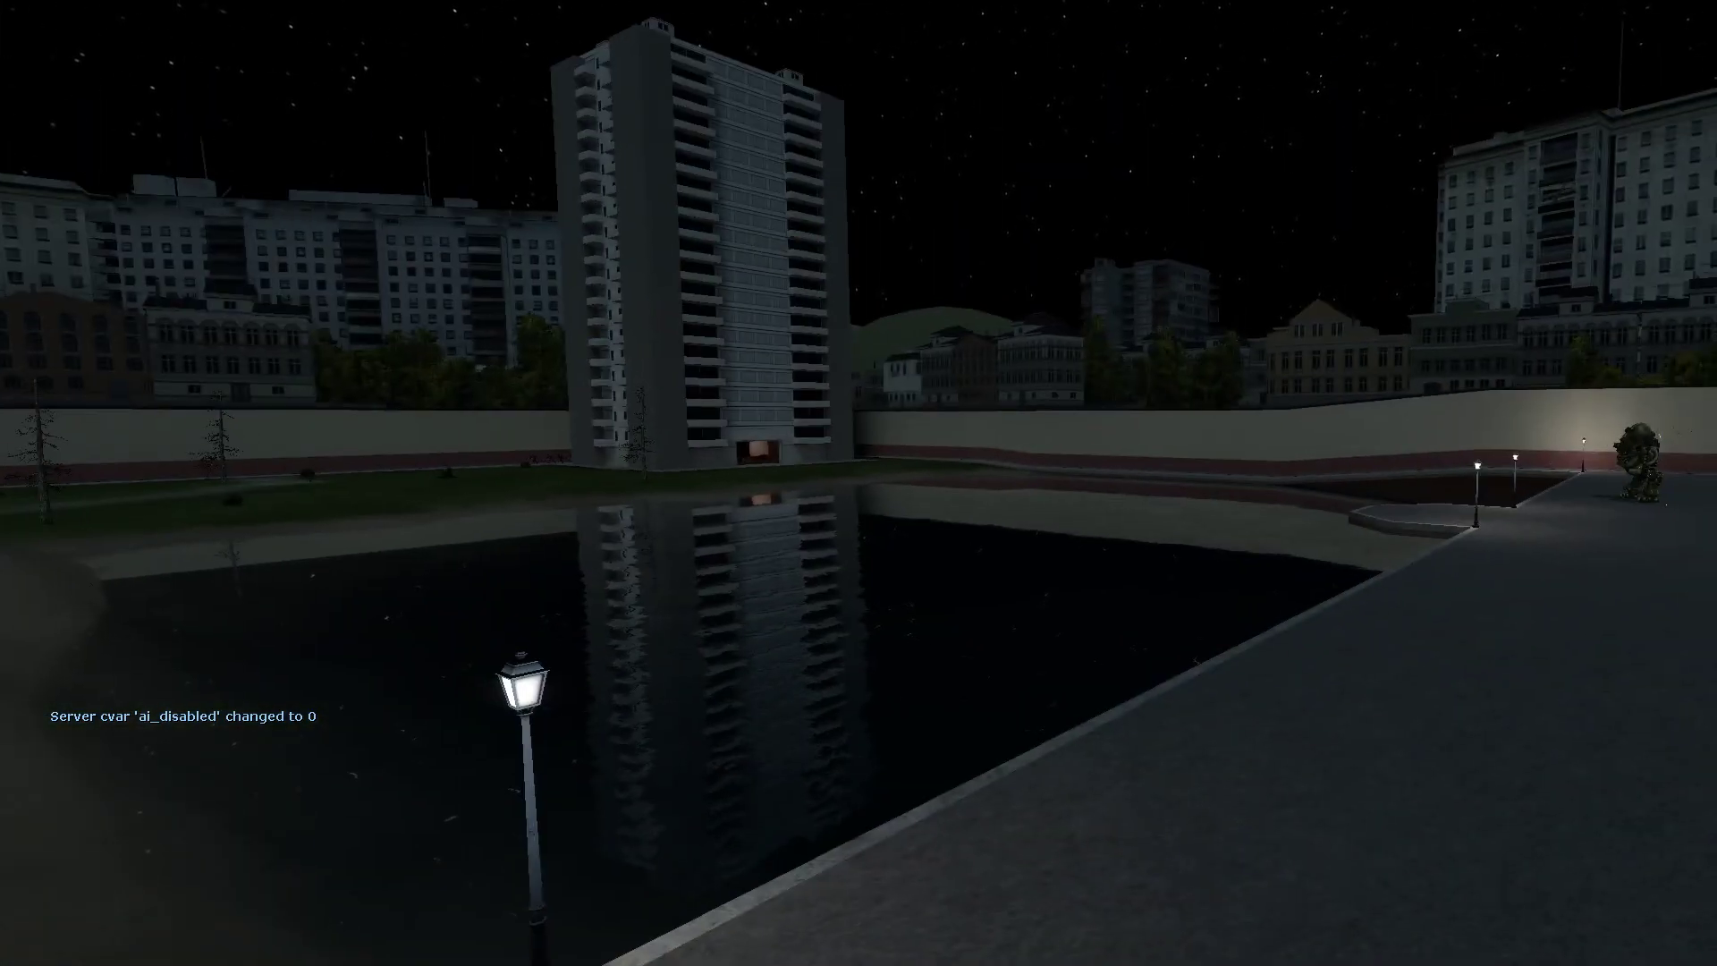
key("d")
key("d")
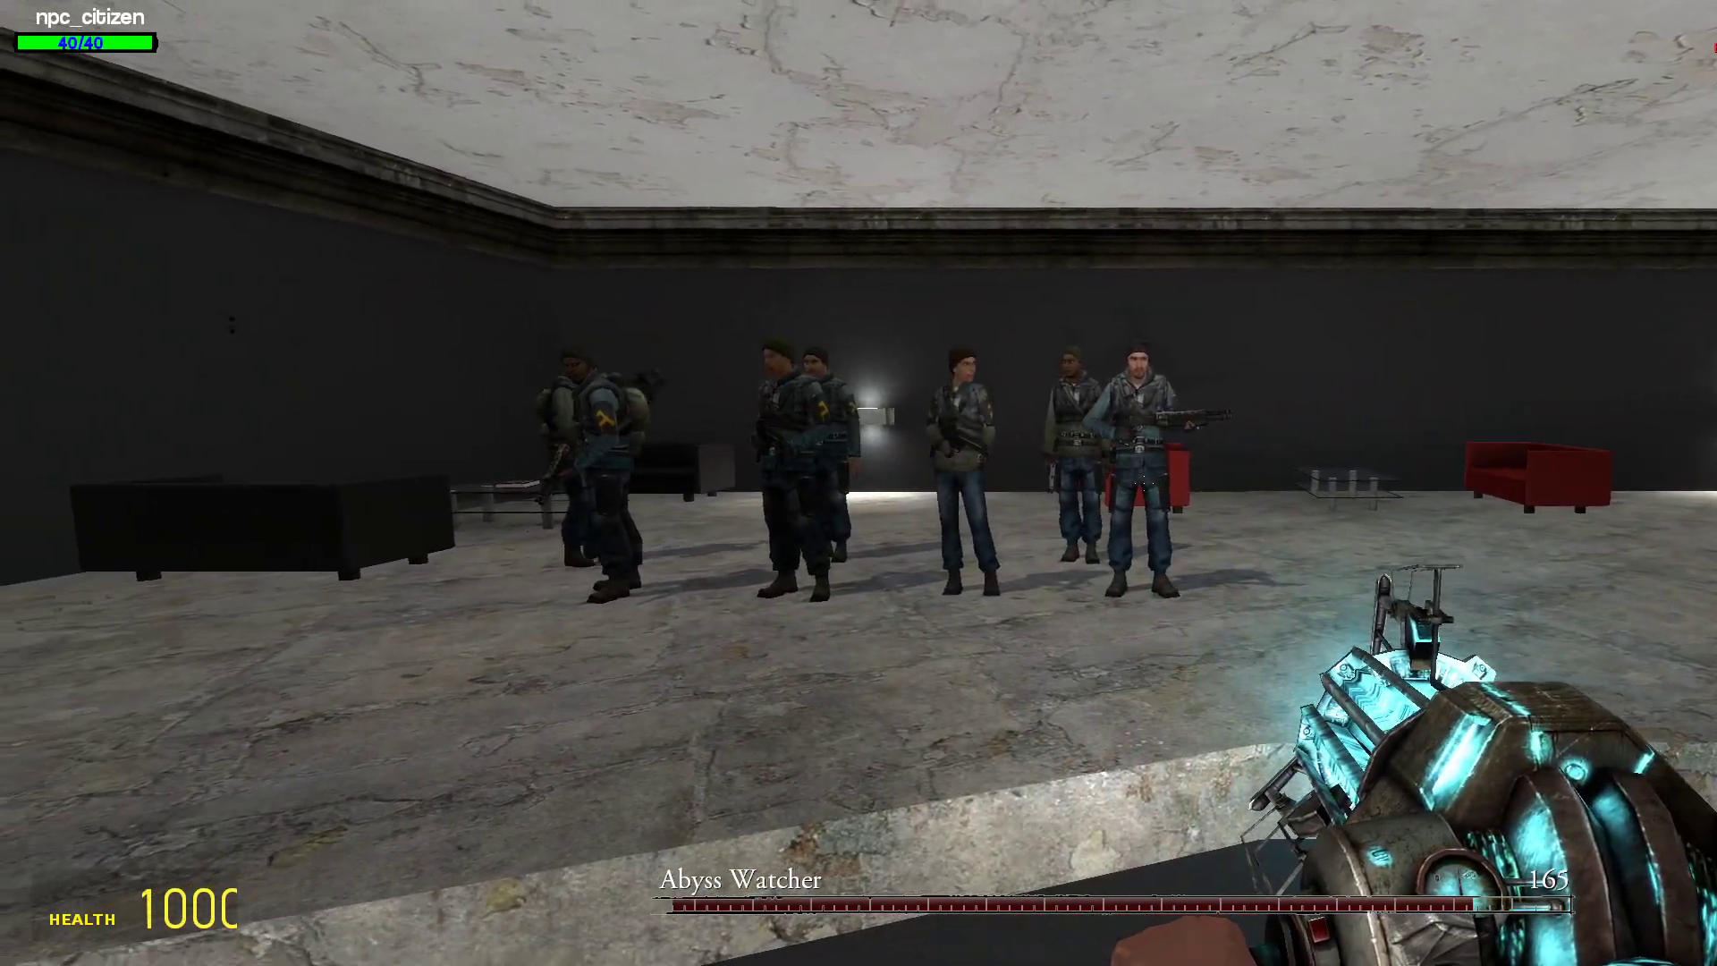
Grab a rebel citizen with the Physics Gun and release it into the room.
left_click(859, 483)
left_click_drag(859, 484, 859, 484)
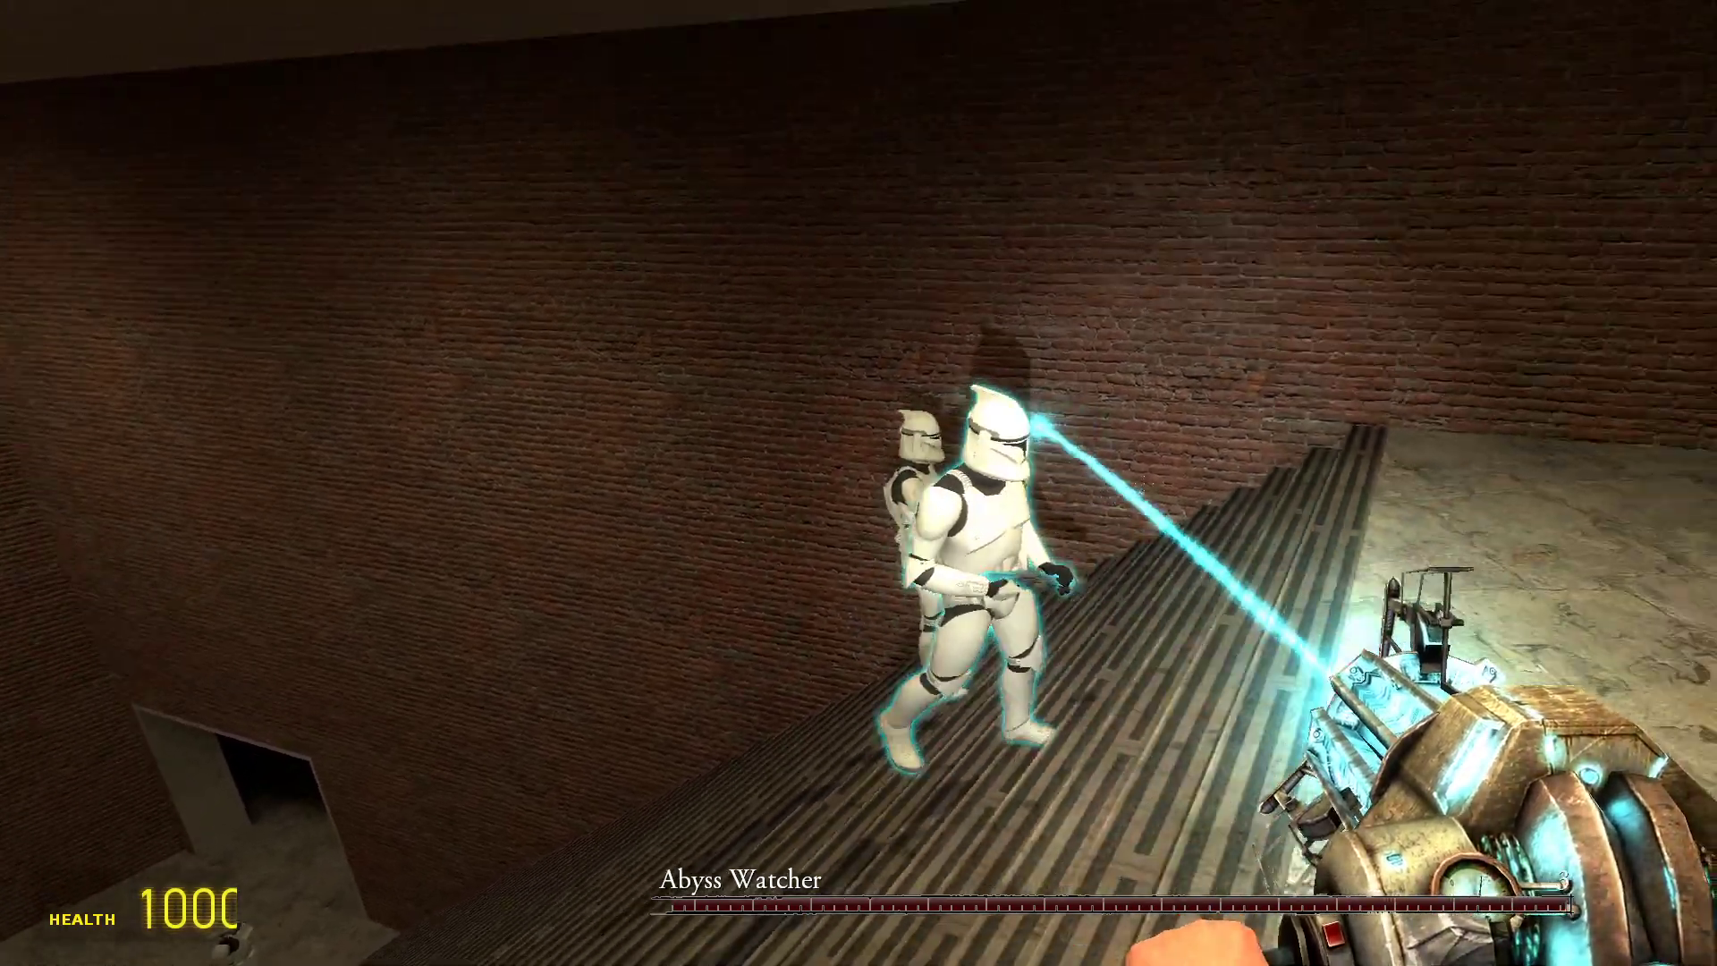
scroll(859, 484, "up", 1)
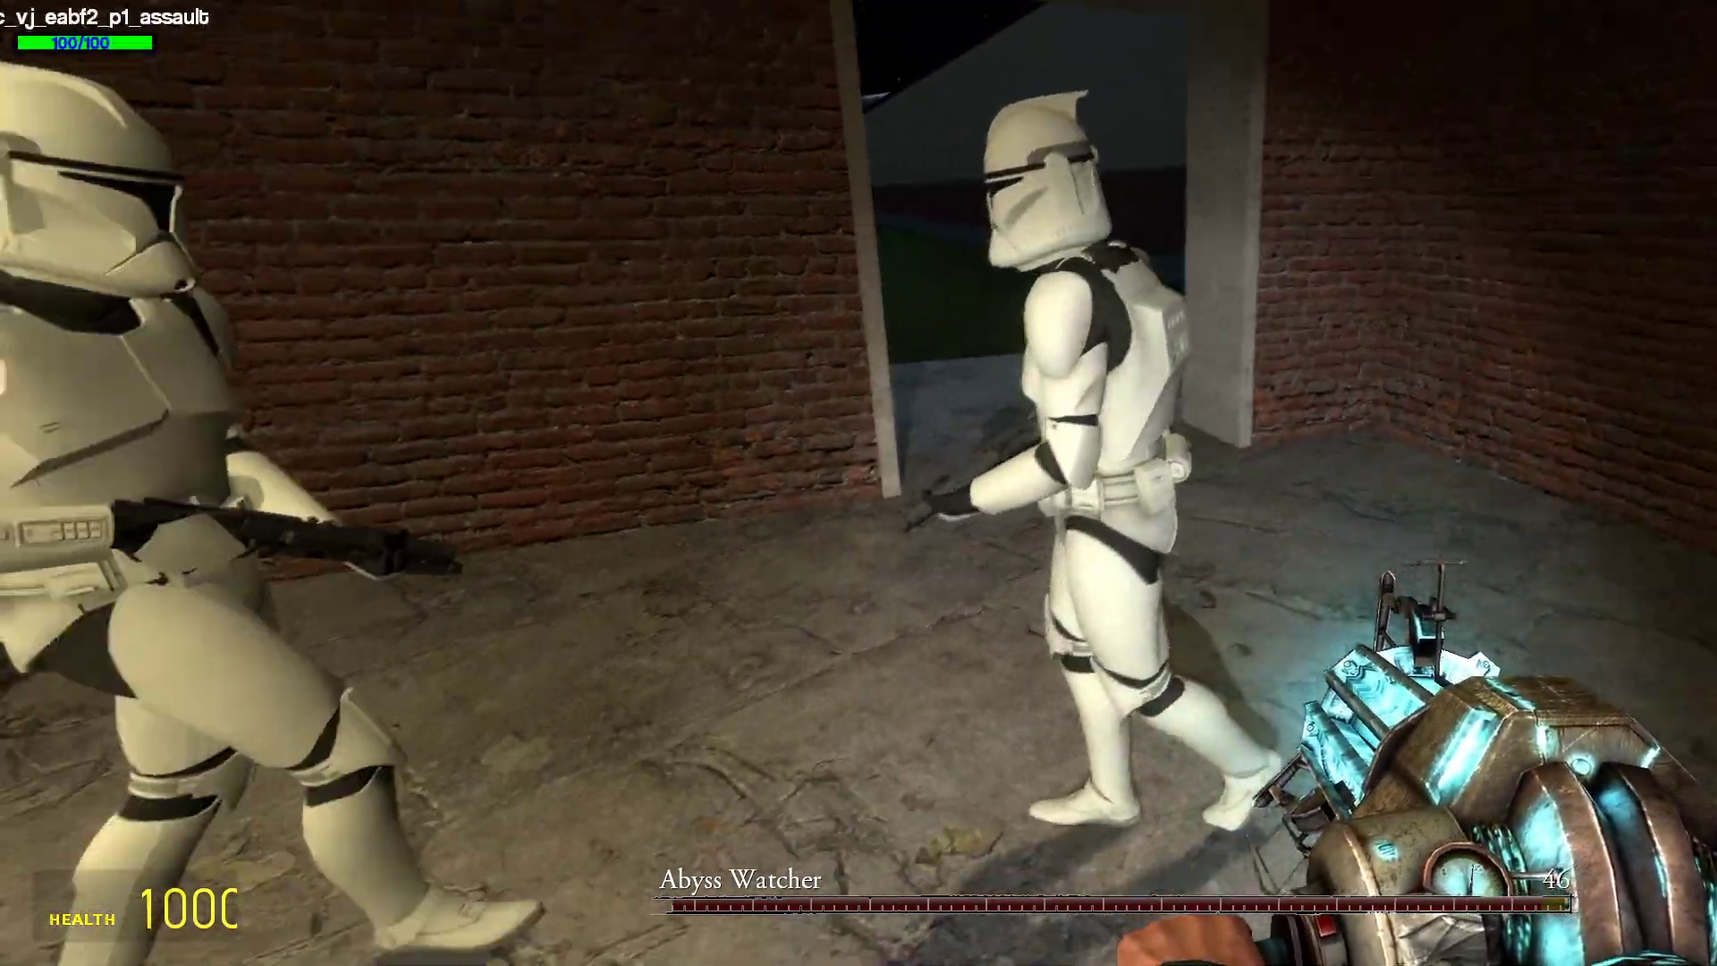
Grab the clone trooper by the brick room's doorway with the Physics Gun.
left_click(858, 483)
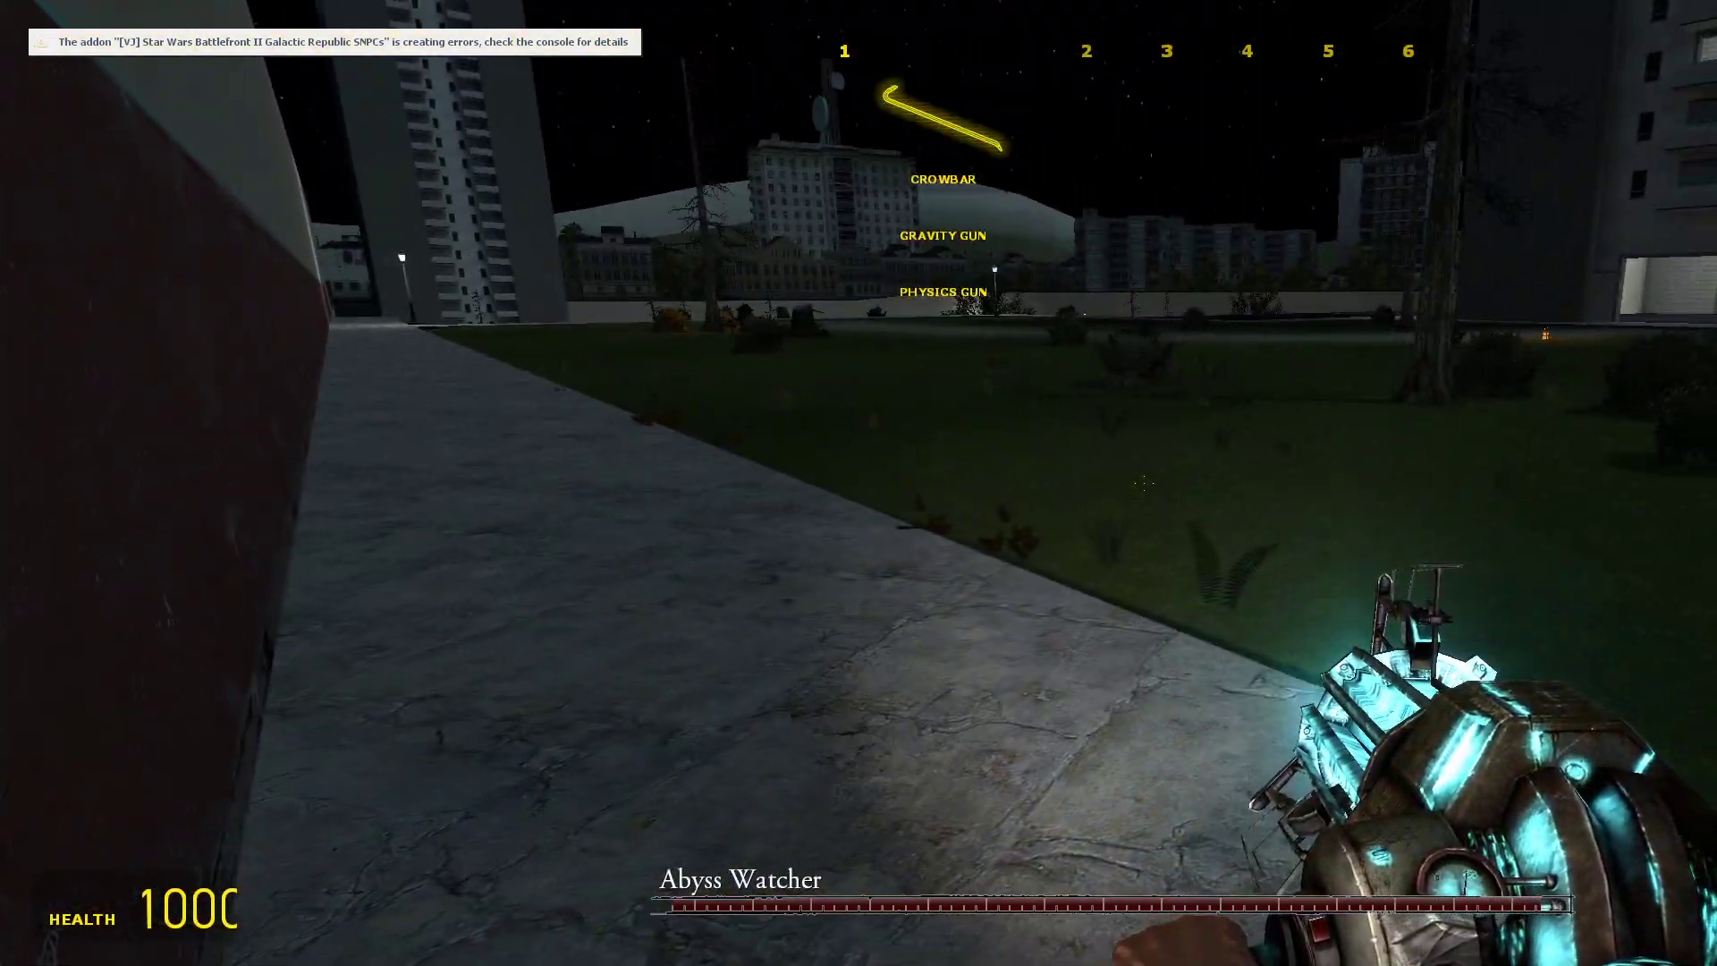
scroll(859, 484, "up", 2)
Switch to the Camera and noclip down the stairs and through walls to watch the troopers.
left_click(858, 484)
key("w")
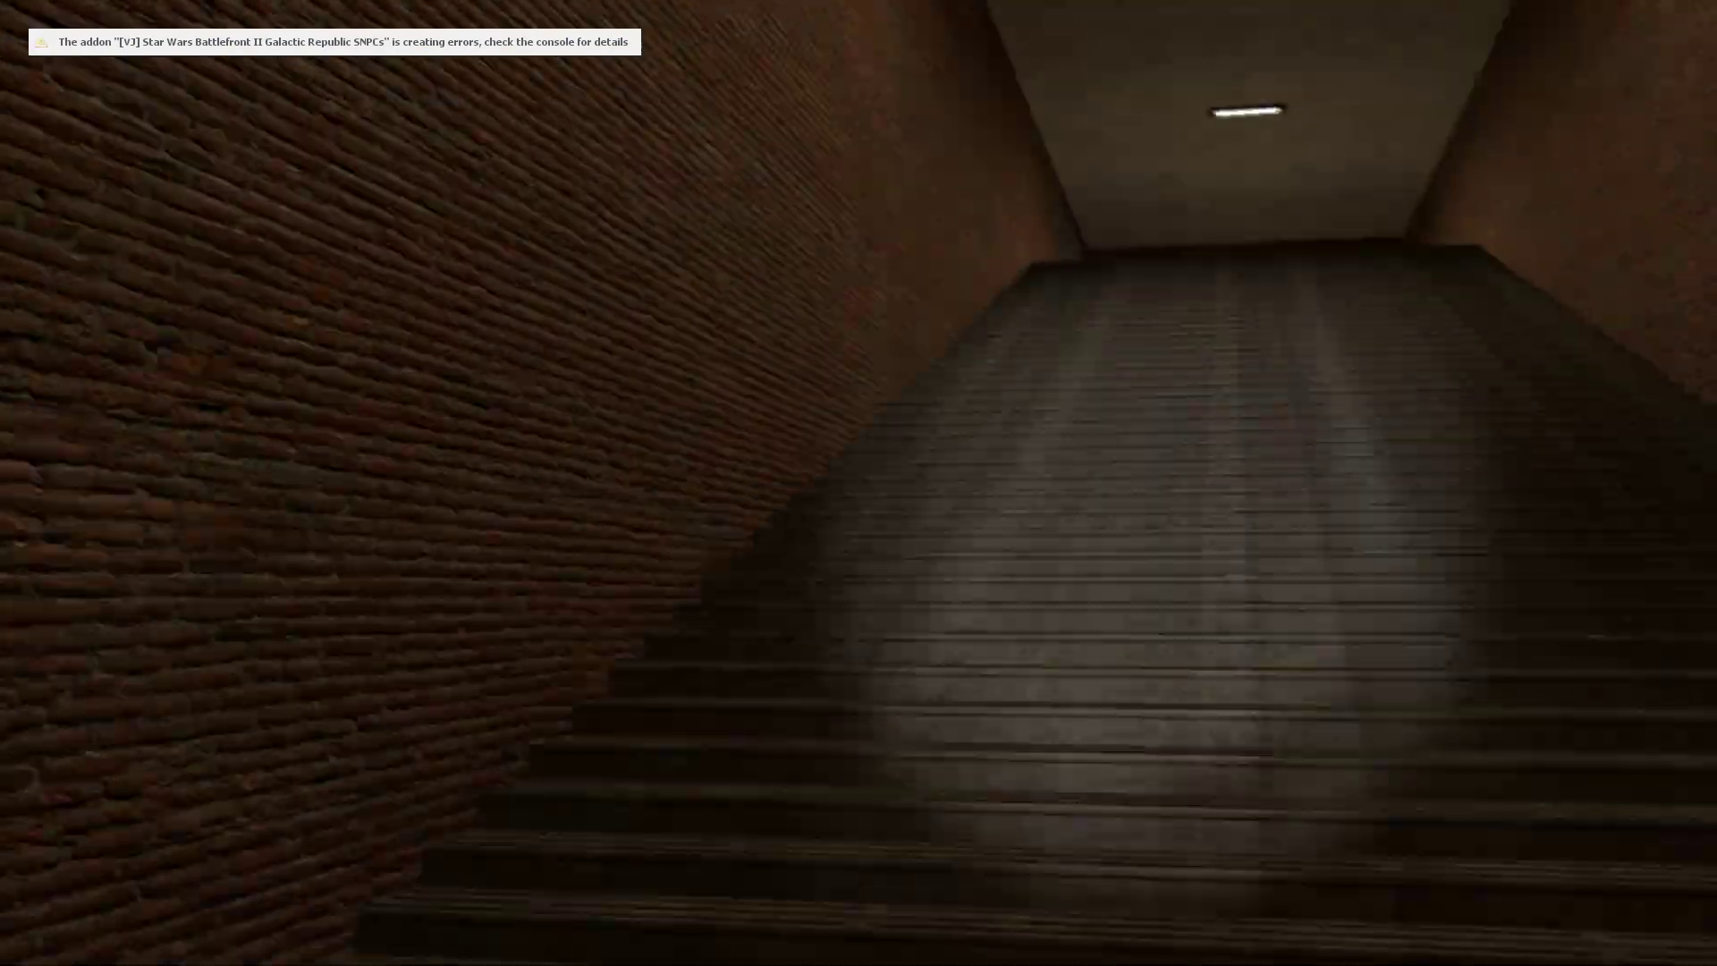
key("w")
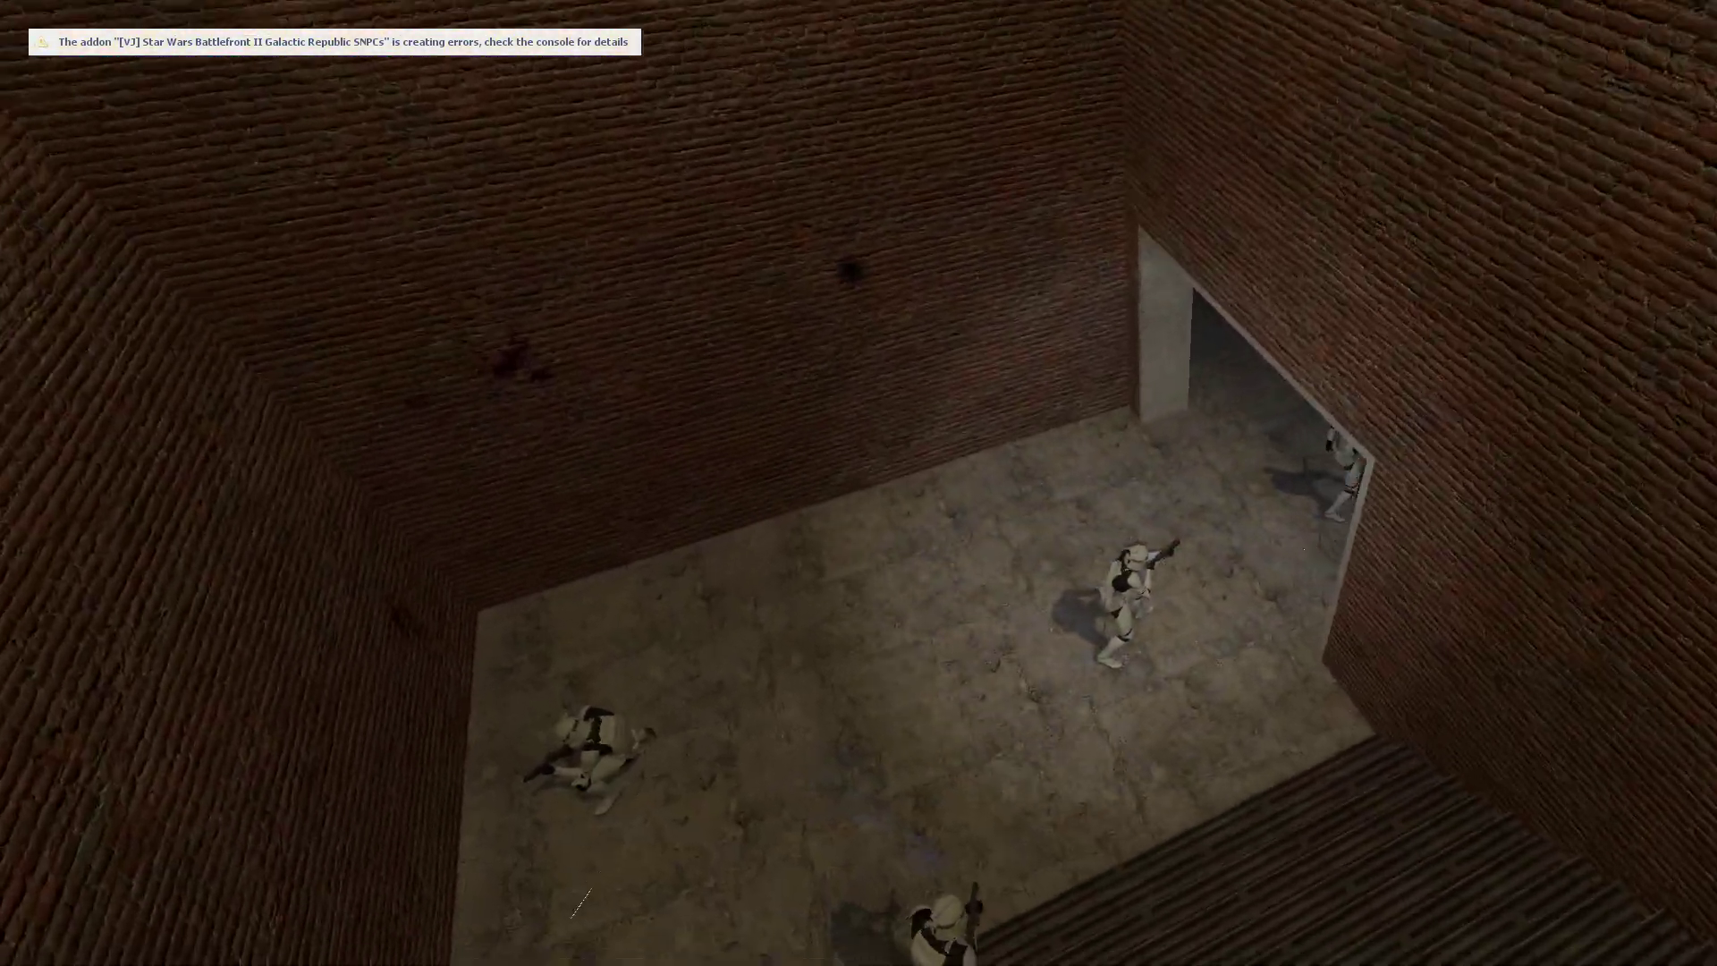
key("w")
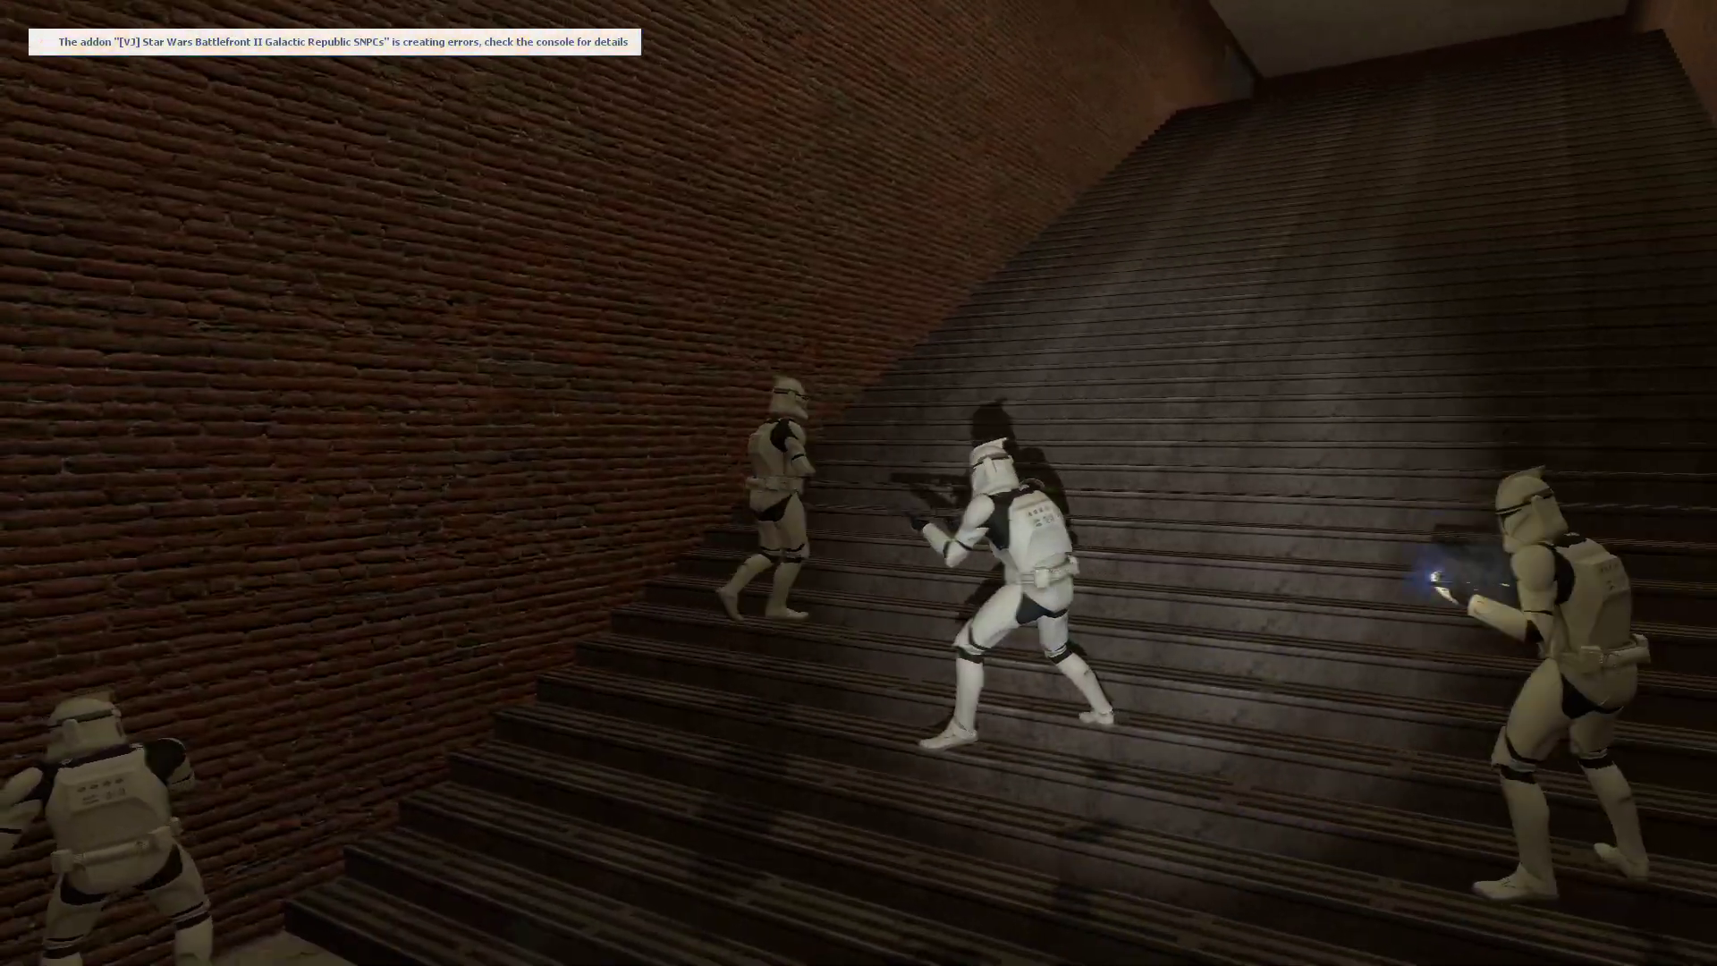
key("w")
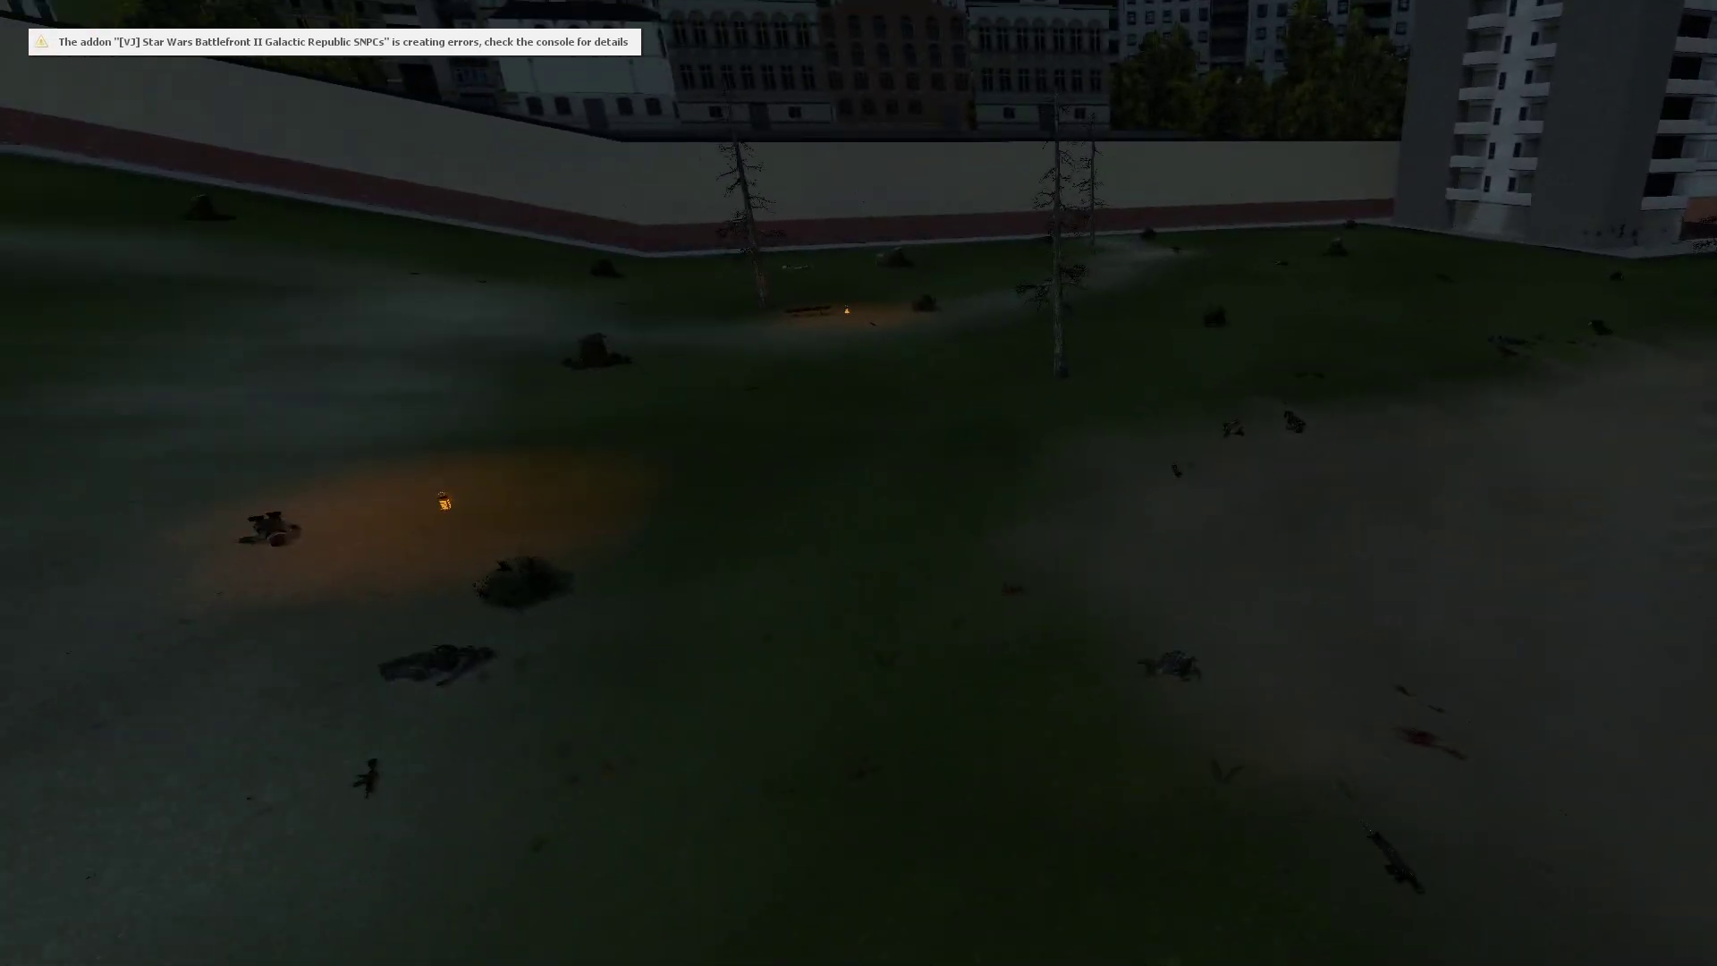
Equip the Tool Gun with the Creator tool to spawn a guardsman.
key("6")
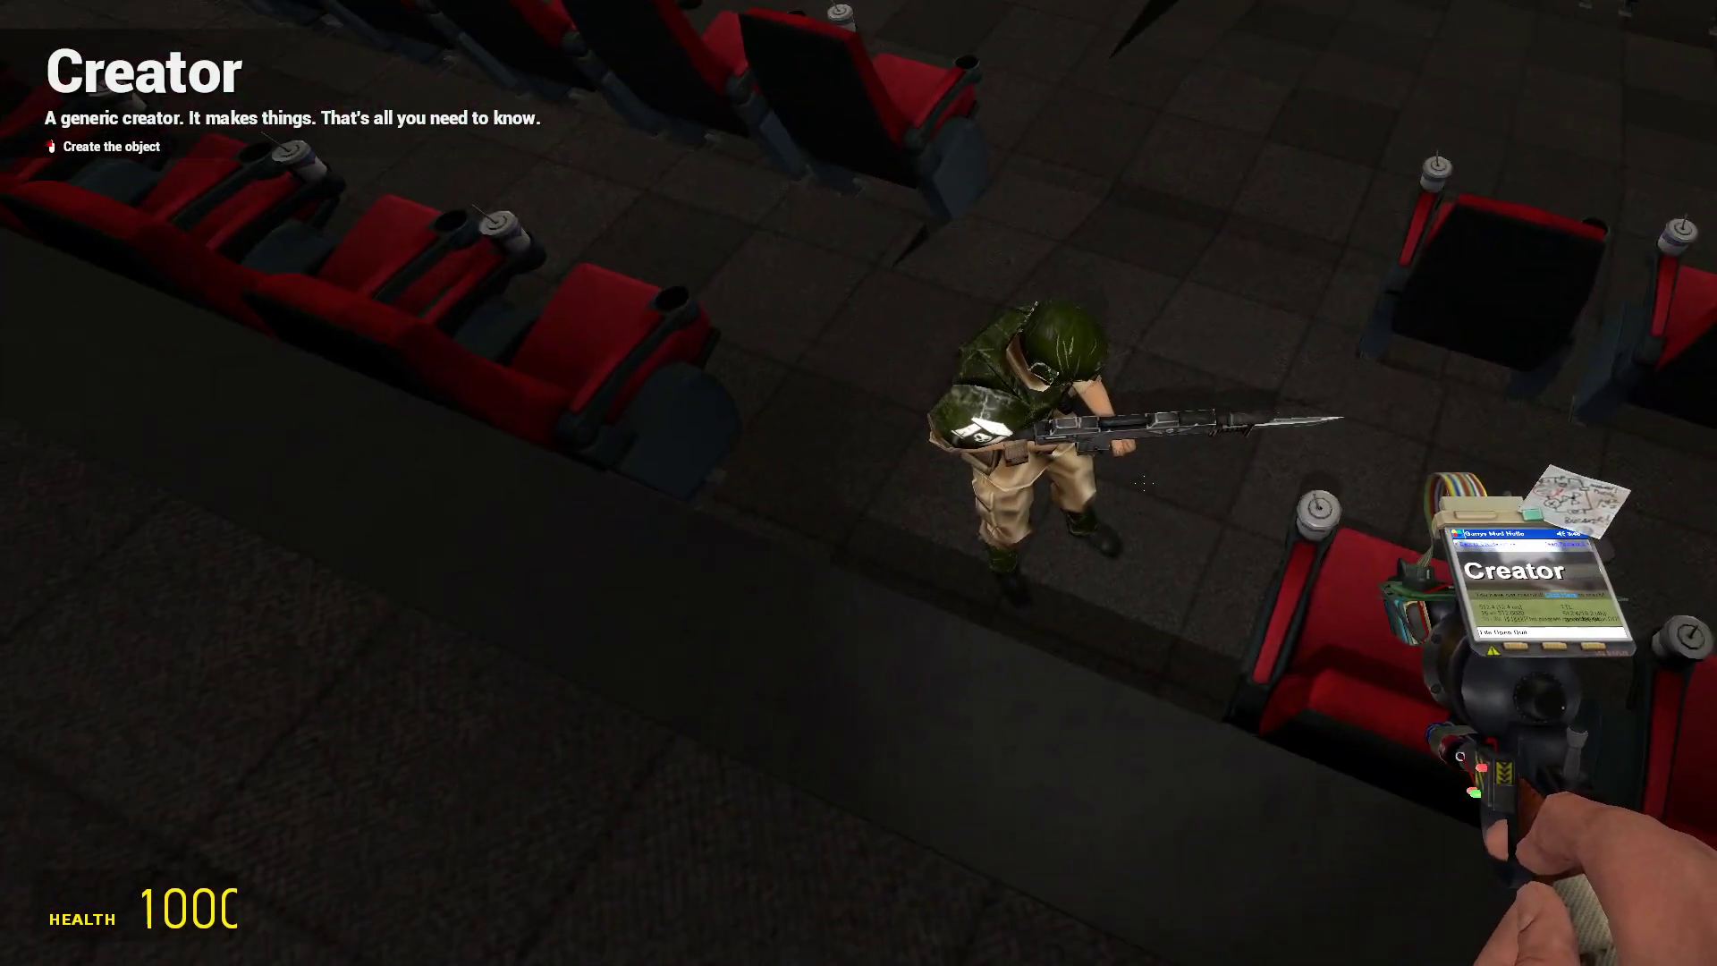
scroll(859, 483, "up", 2)
Physgun the guardsman up the lobby corridor, cycling Camera, Gravity Gun and Tool Gun.
left_click(859, 484)
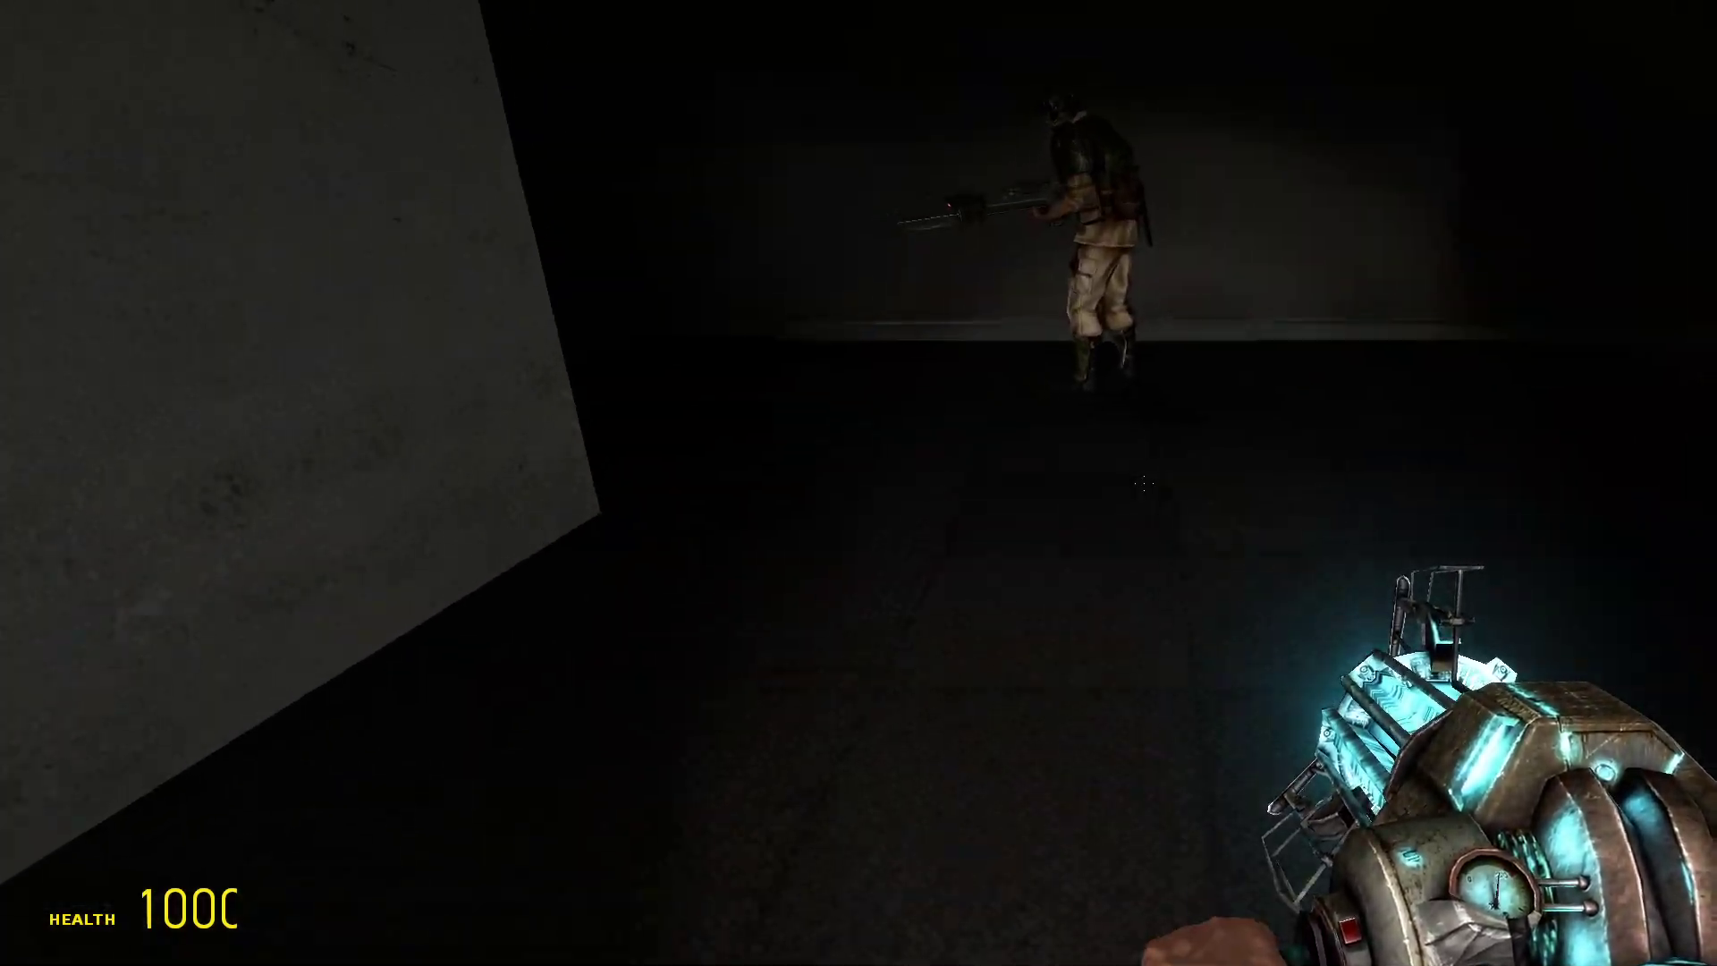
left_click_drag(1143, 485, 1140, 503)
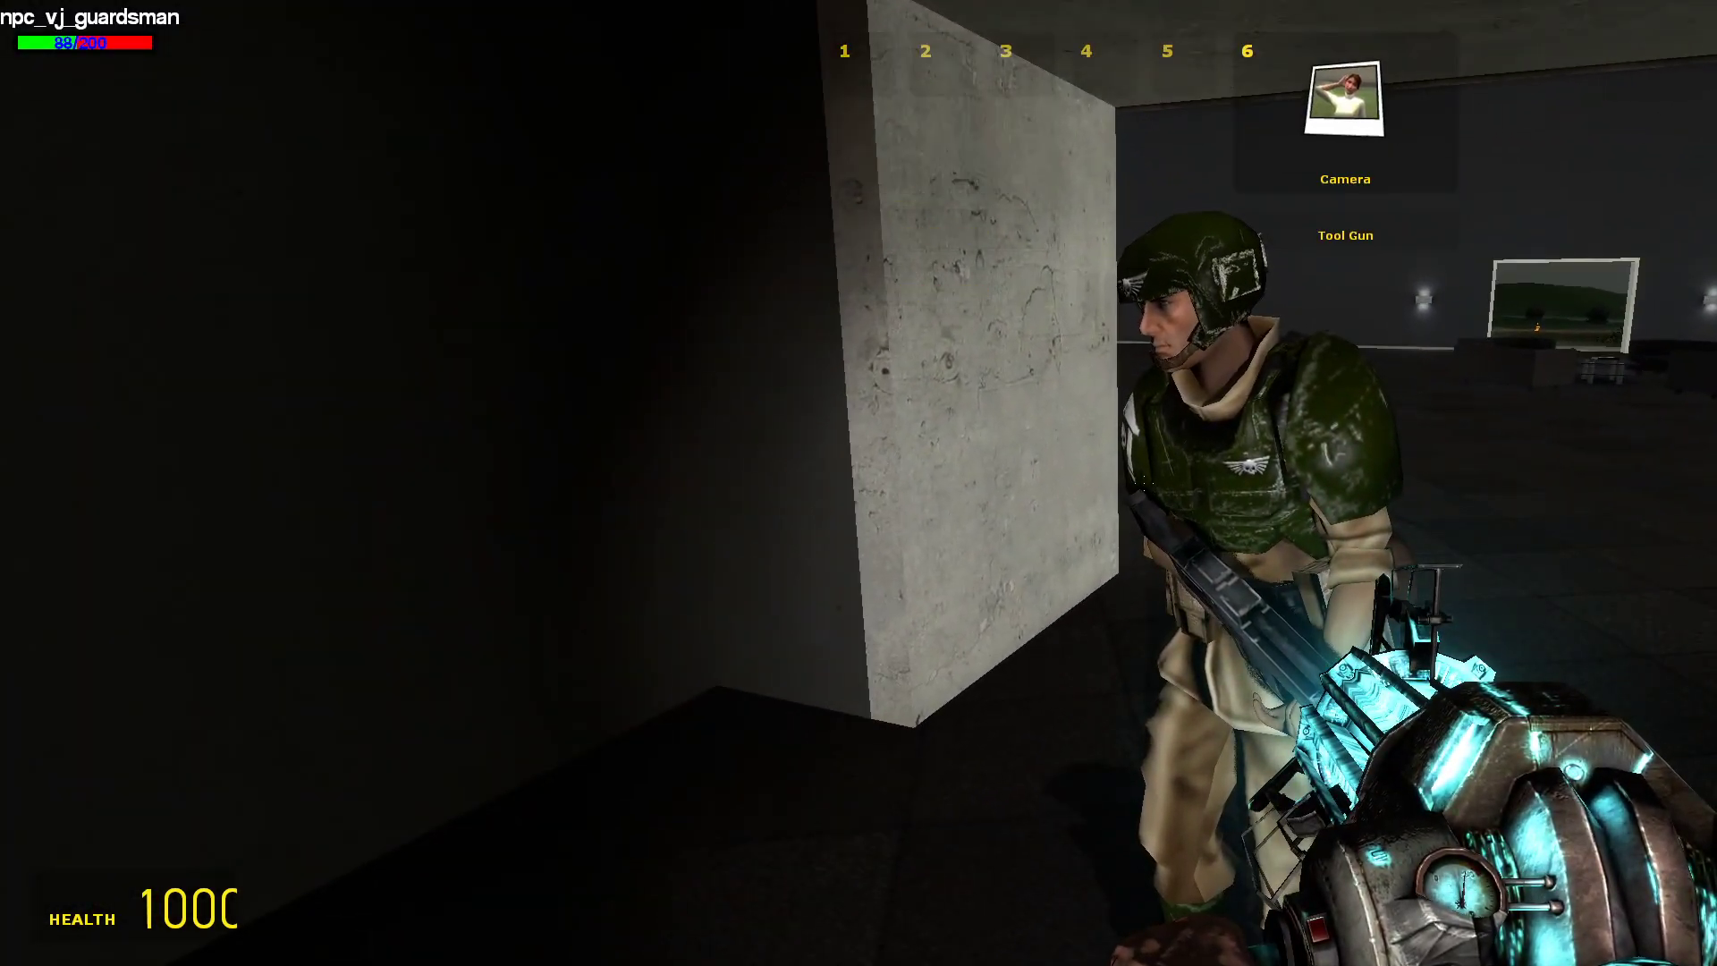
left_click(858, 483)
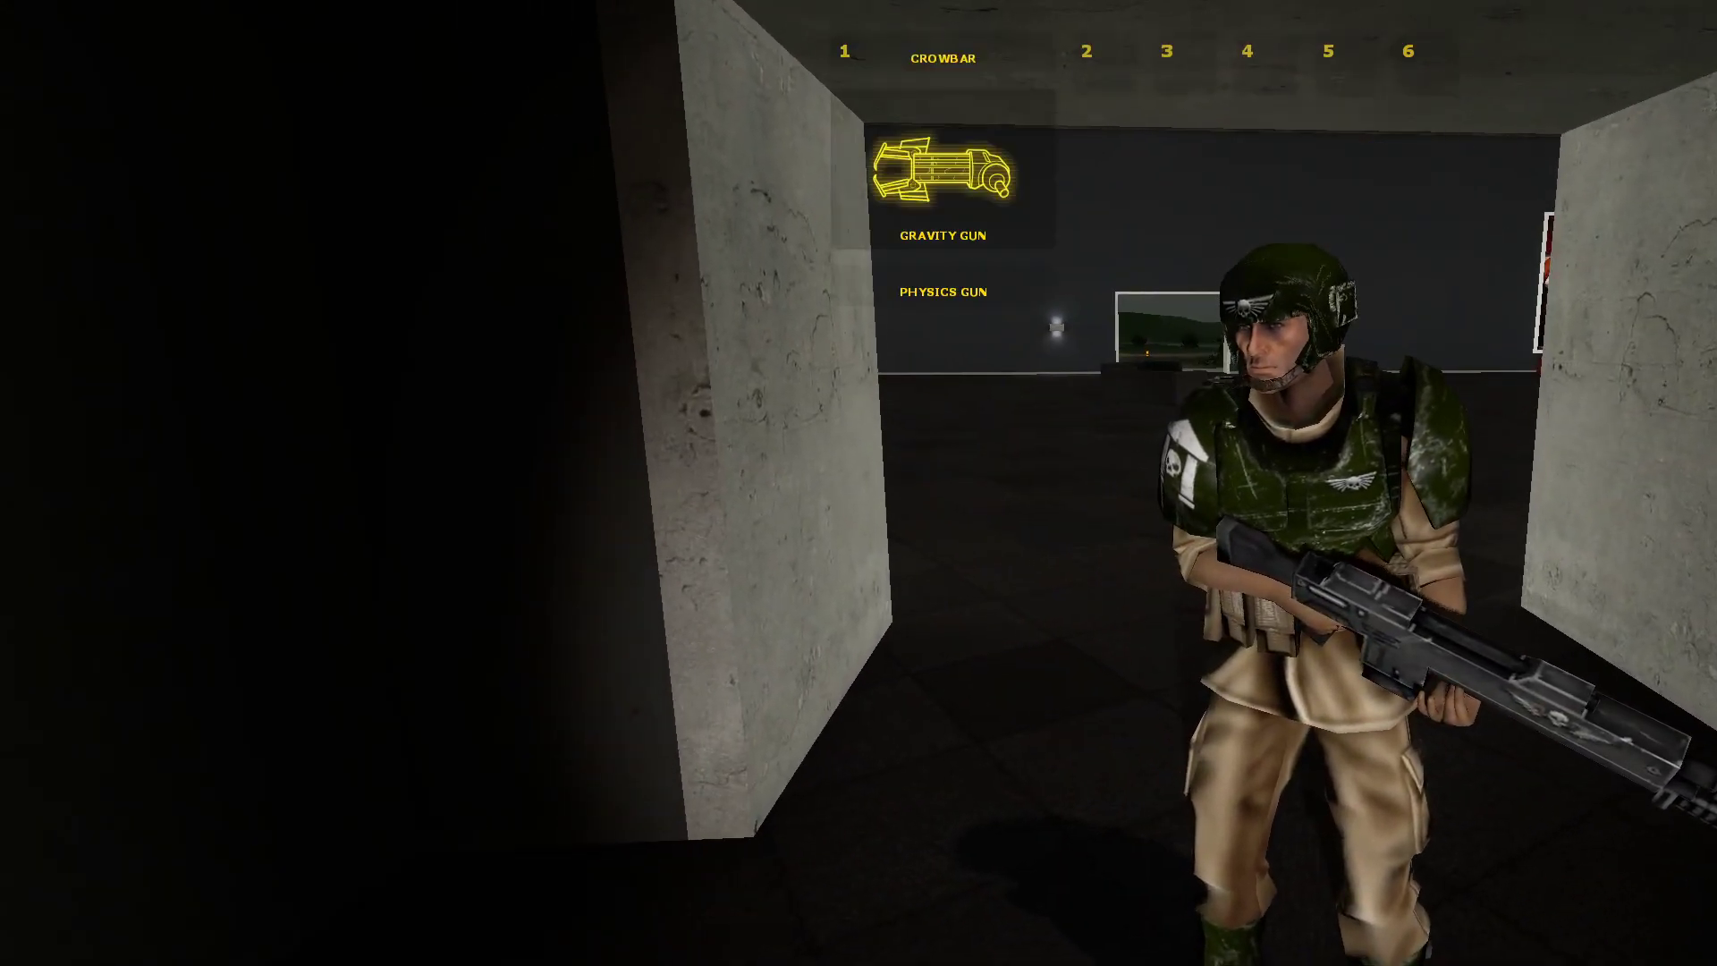
left_click(860, 483)
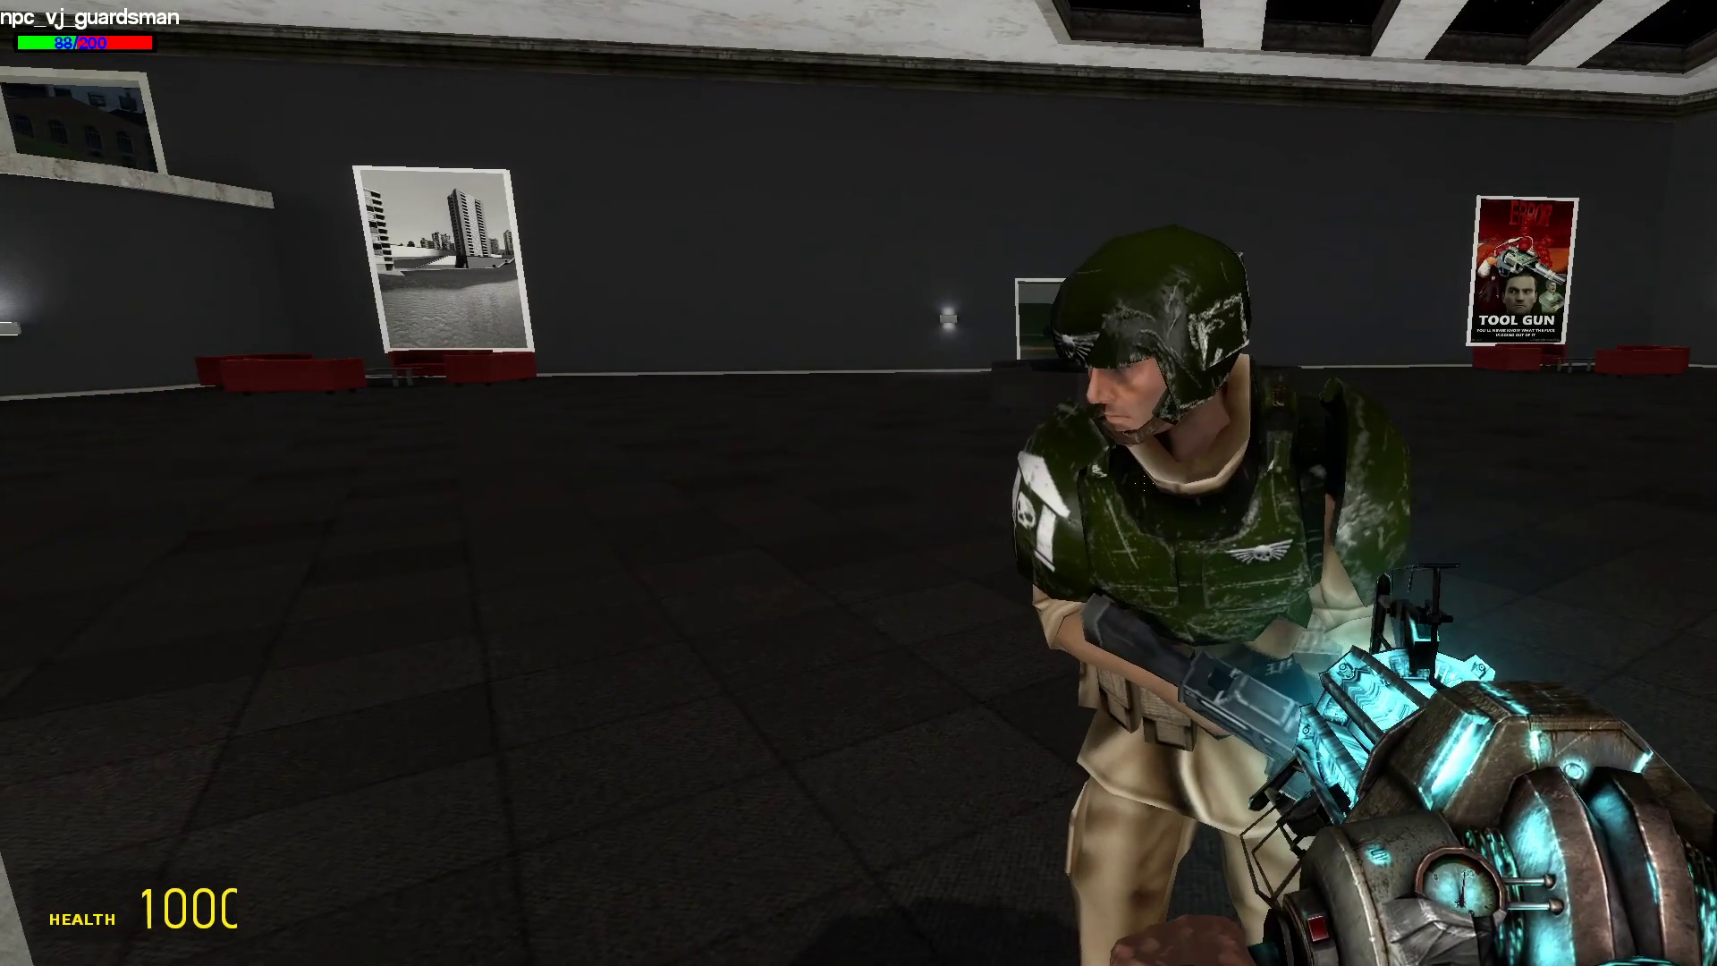
scroll(860, 483, "up", 1)
scroll(859, 483, "up", 1)
left_click(859, 484)
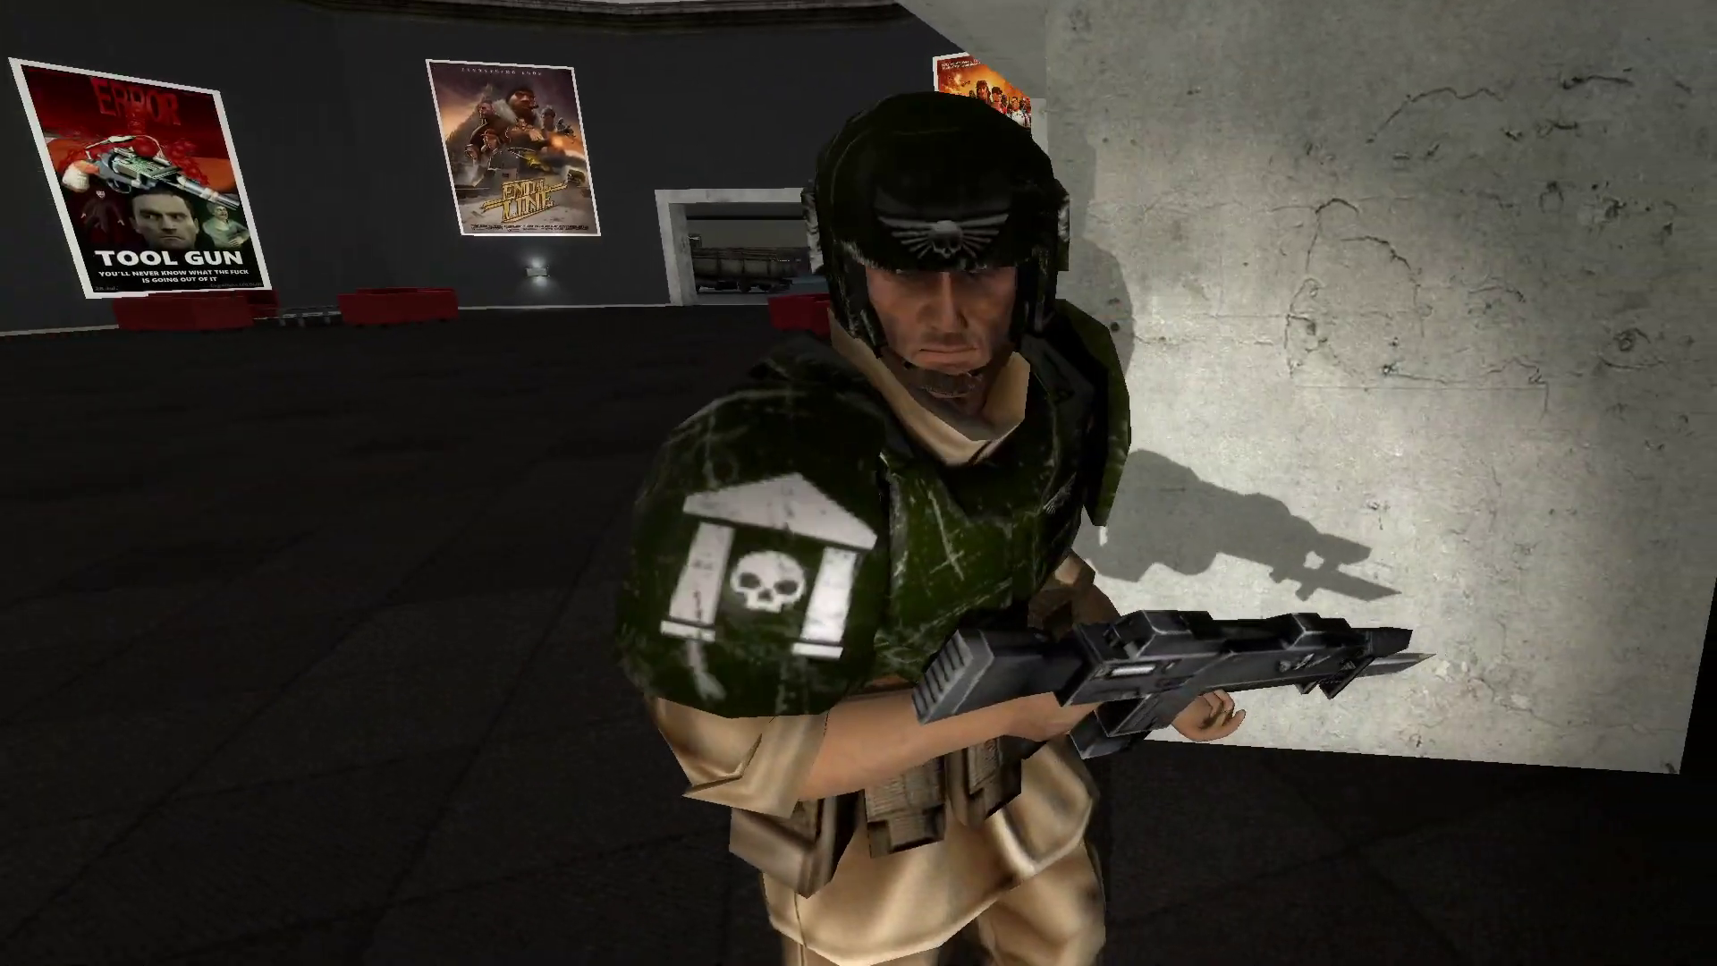
scroll(858, 483, "down", 1)
scroll(859, 483, "down", 1)
left_click(859, 483)
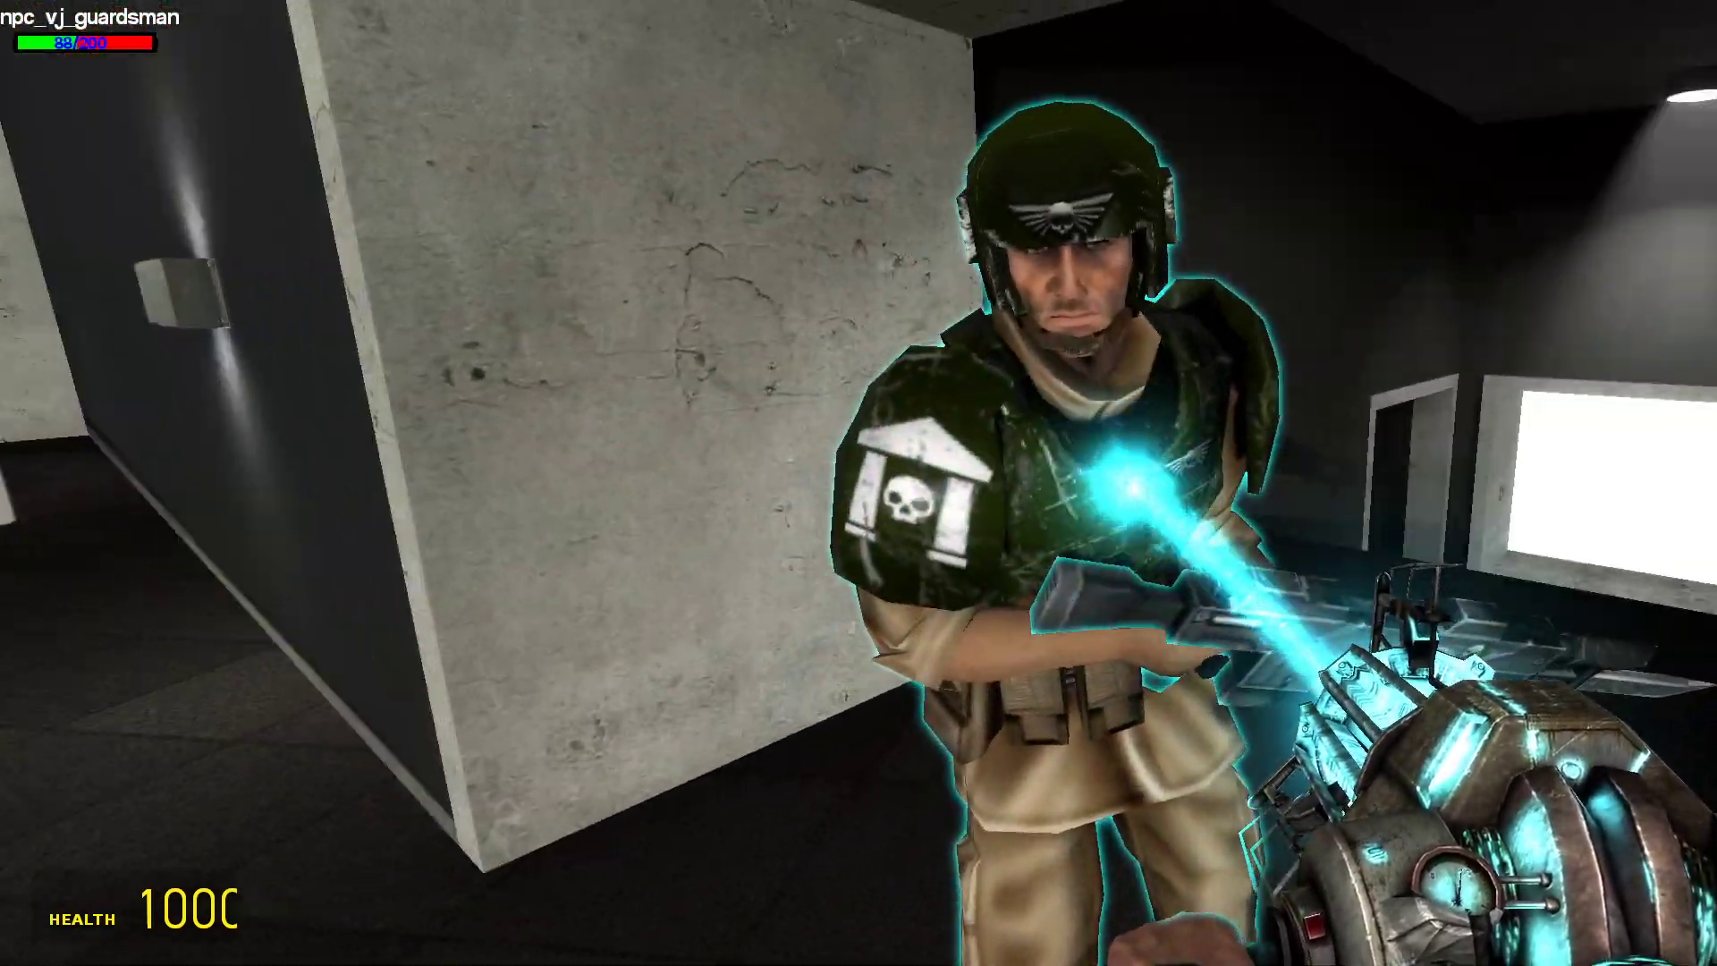
scroll(859, 483, "up", 1)
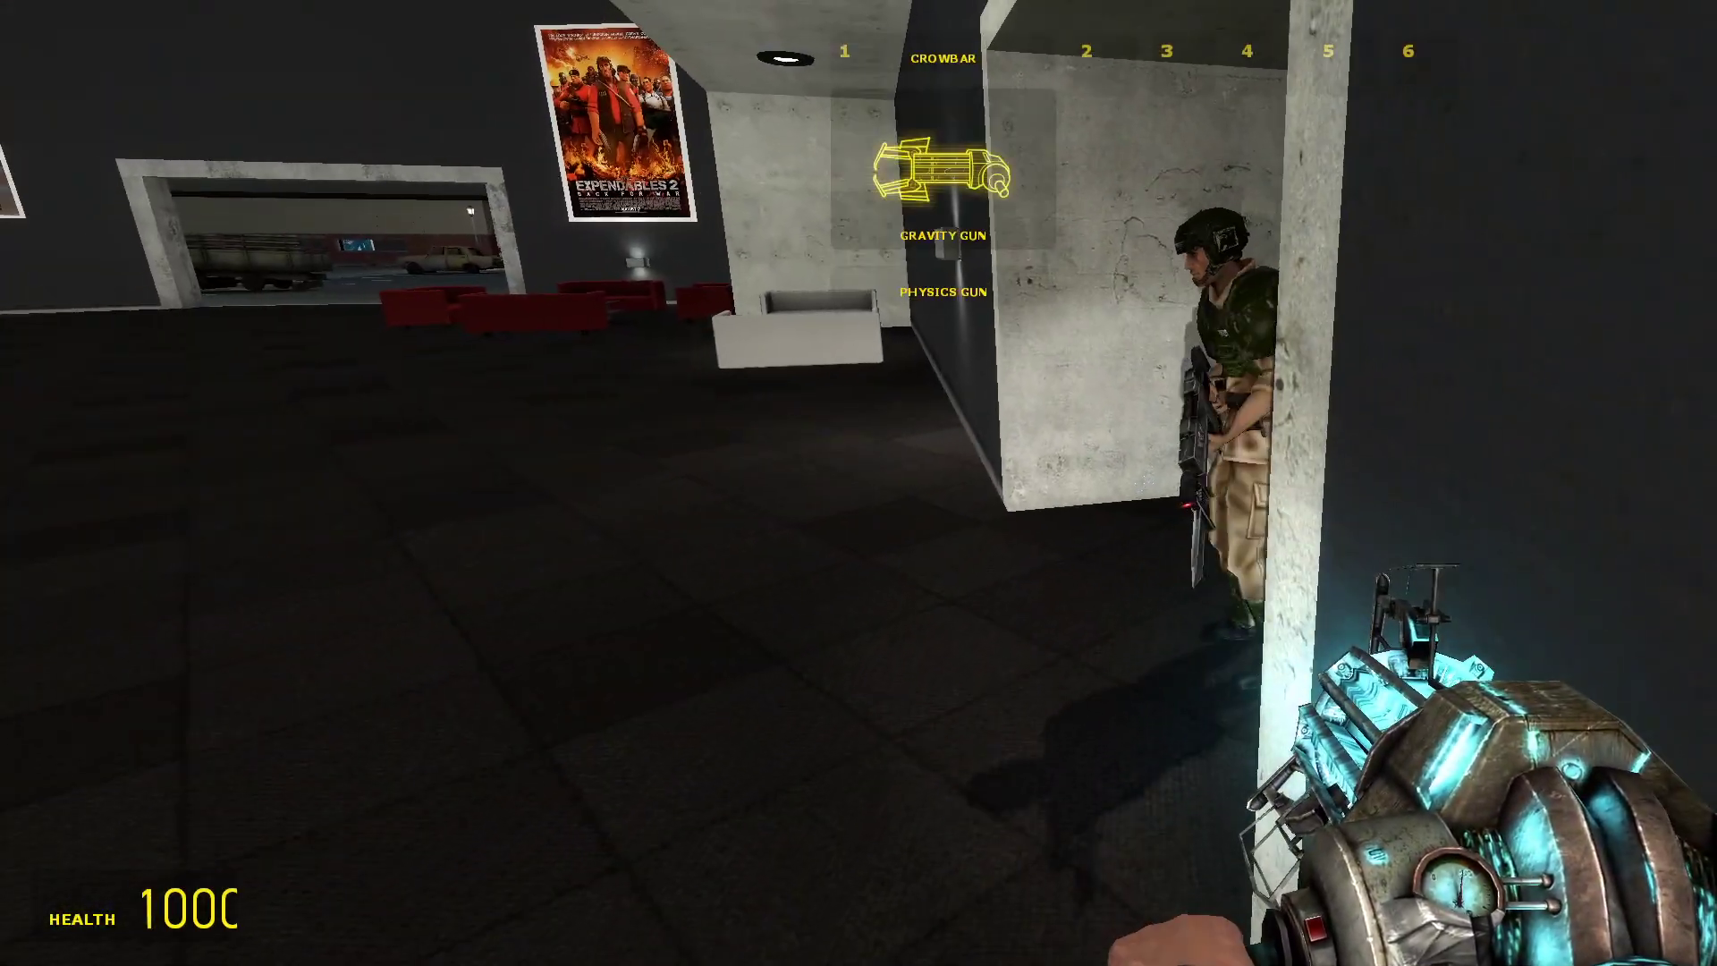
scroll(858, 483, "up", 2)
scroll(860, 484, "up", 1)
With the Camera, follow the guardsman past the posters and out the doorway over the park.
left_click(859, 483)
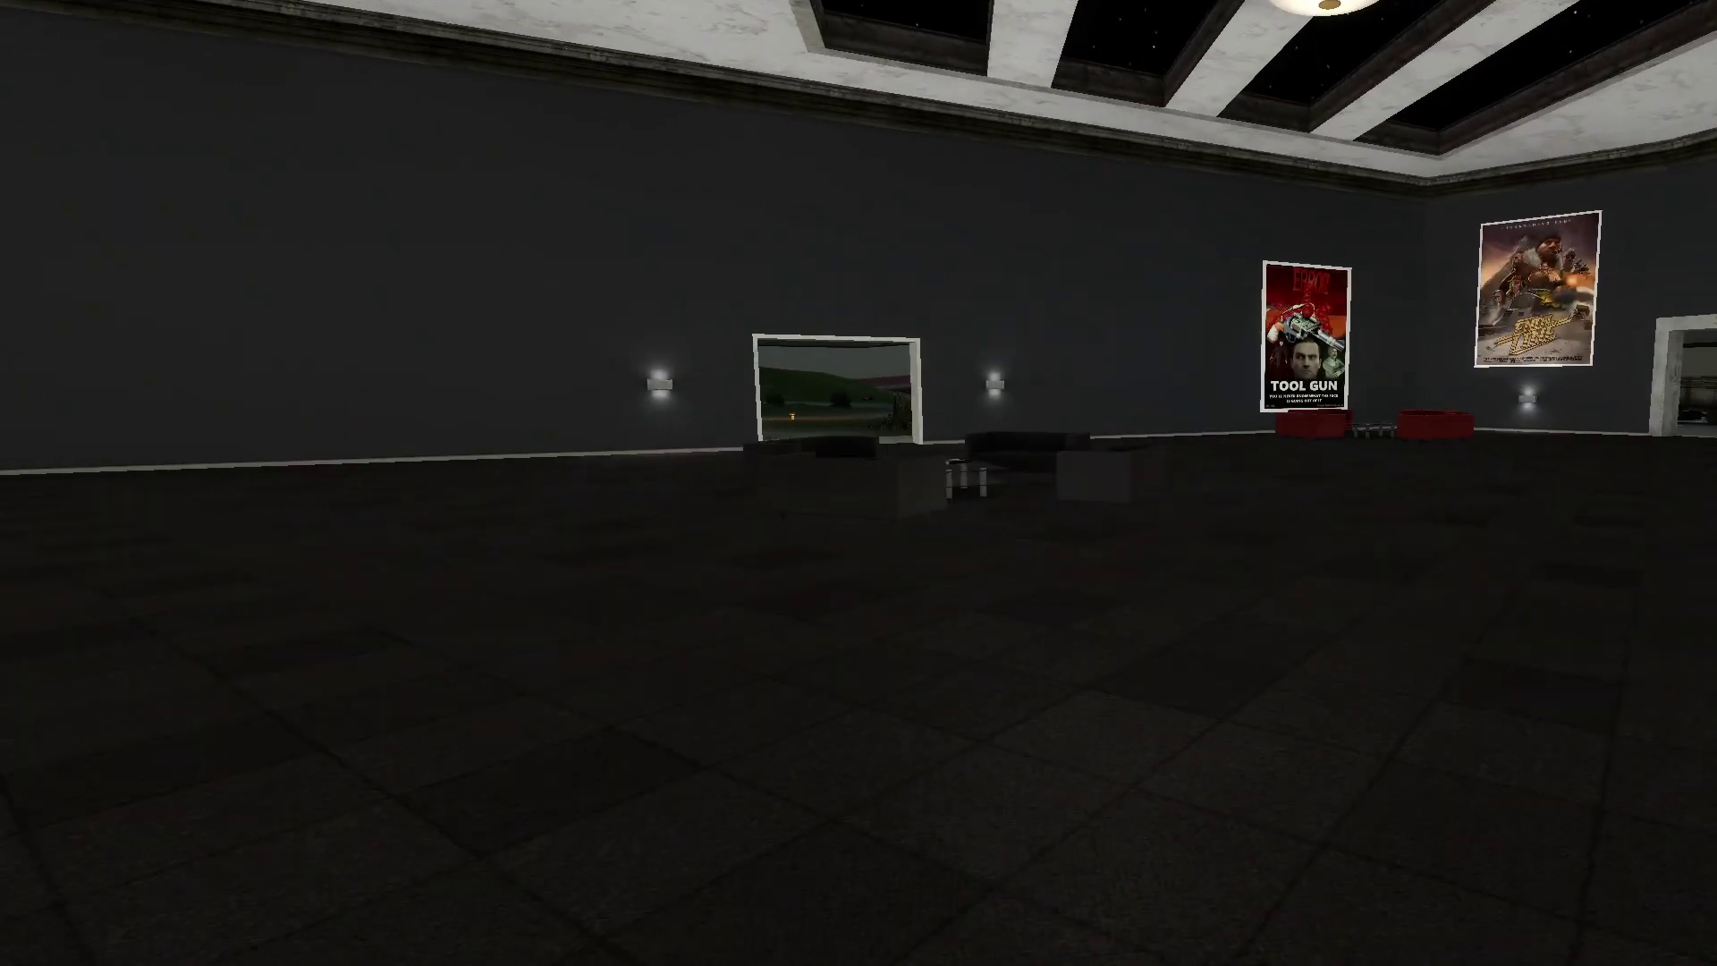
key("w")
key("w")
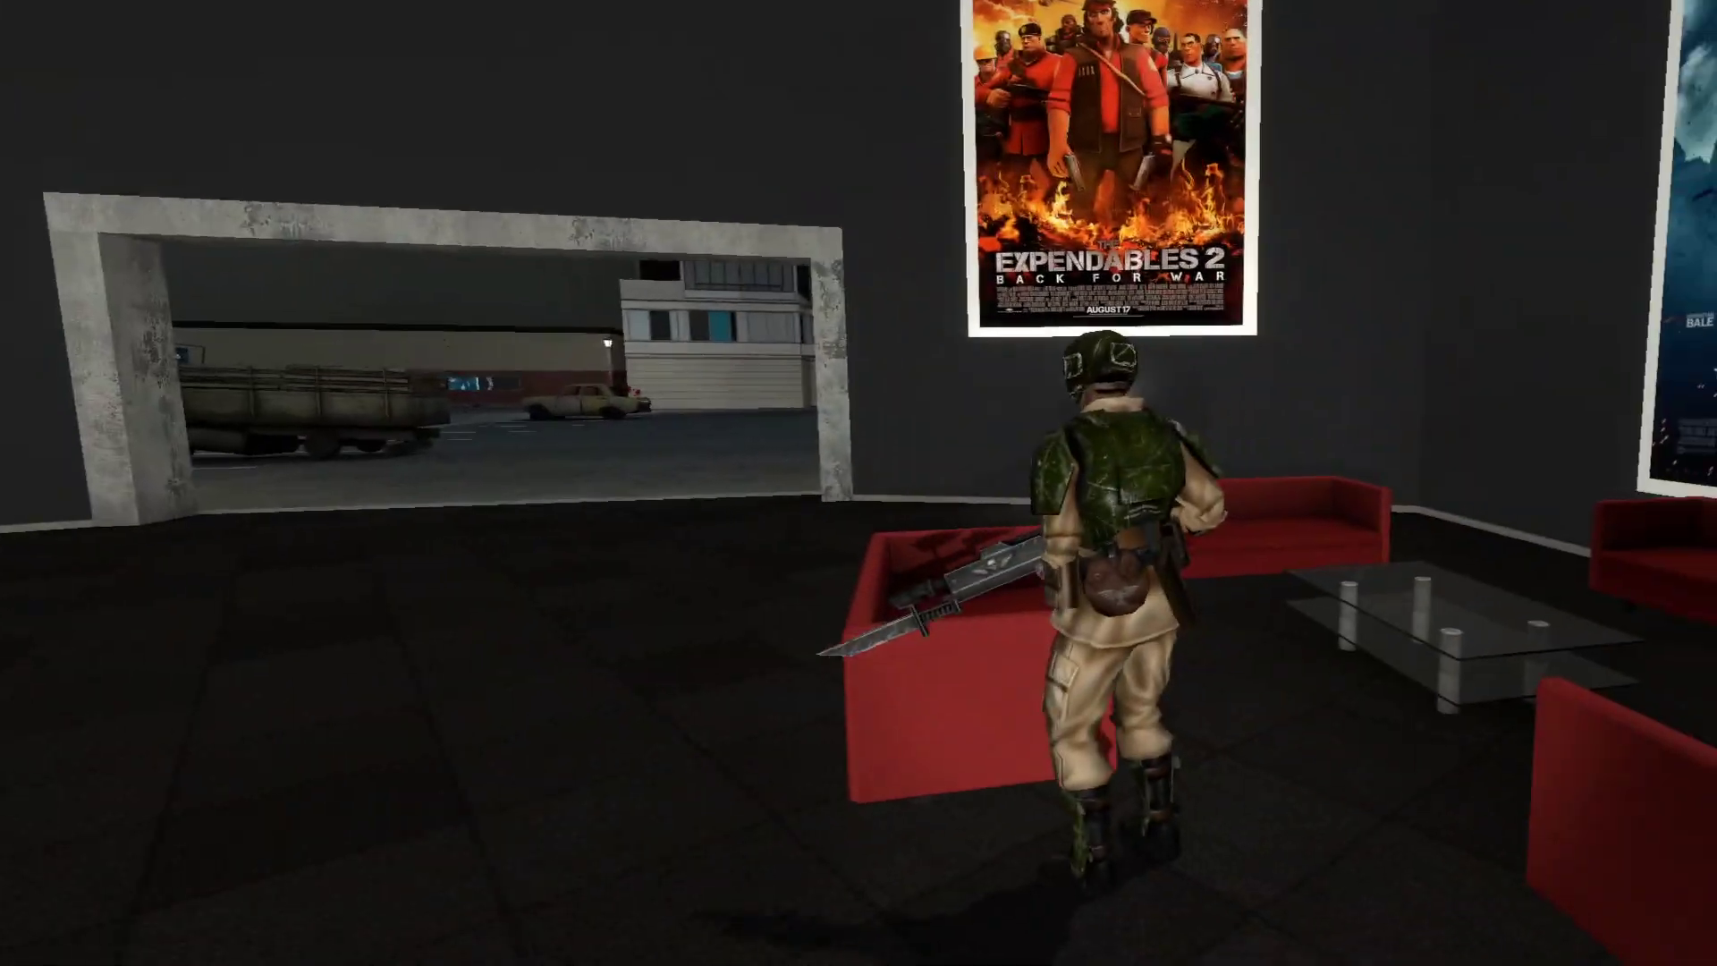
key("w")
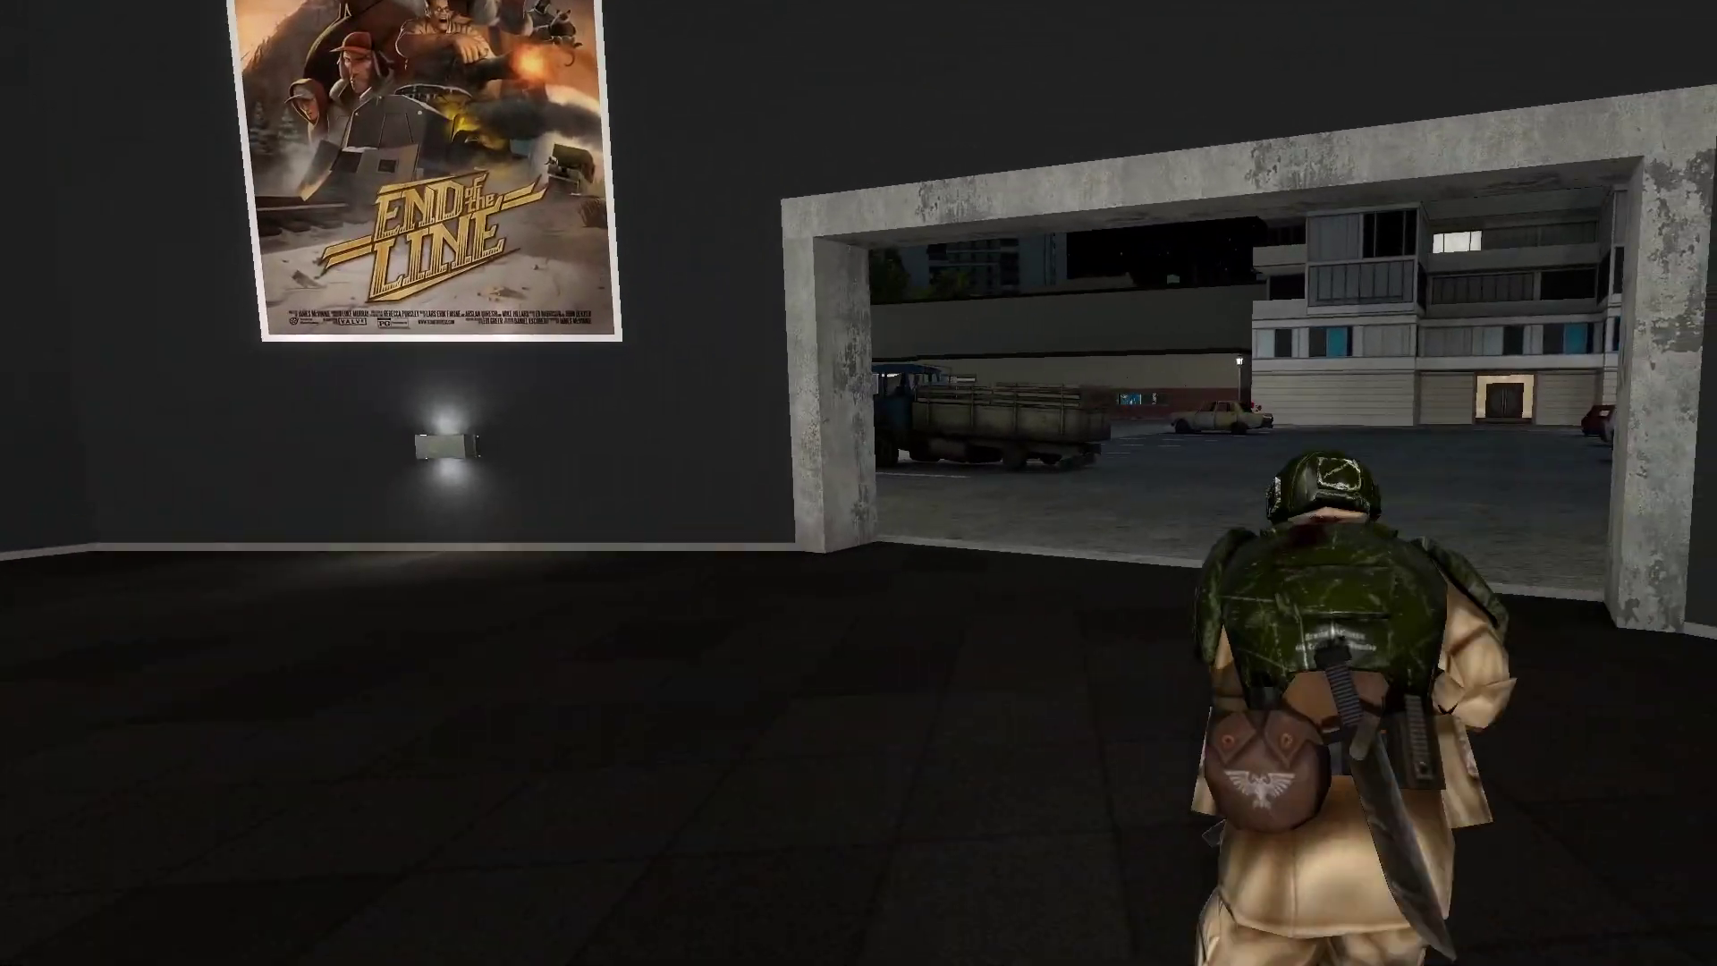
key("w")
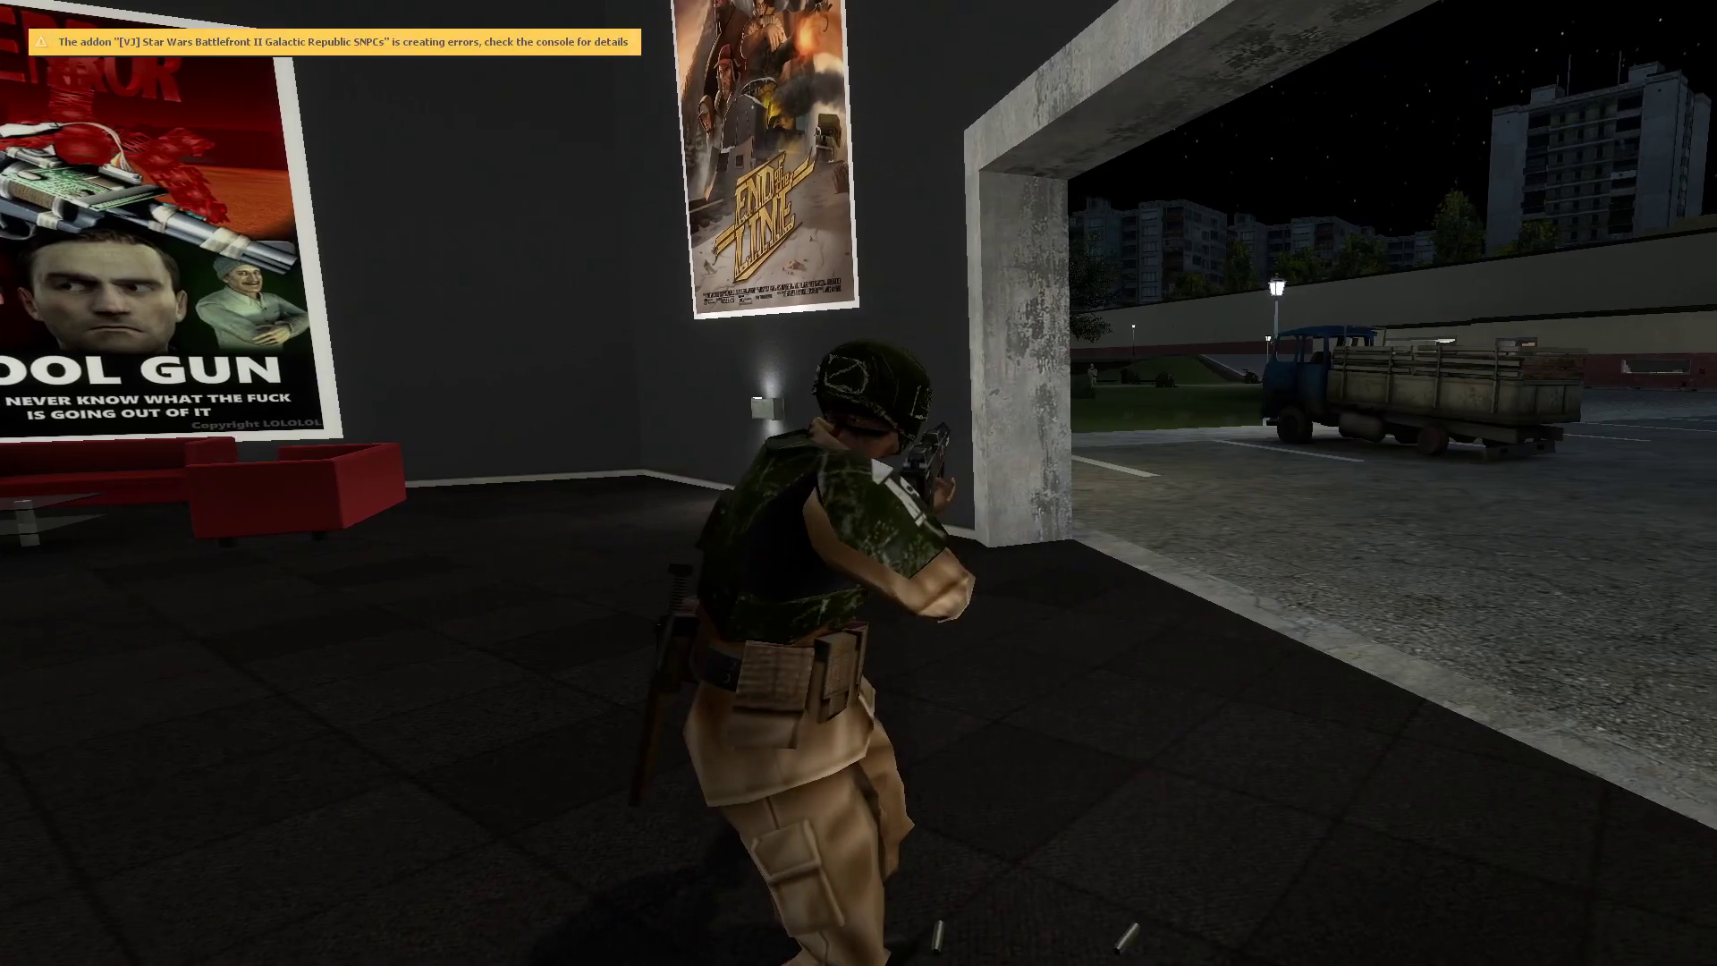
key("w")
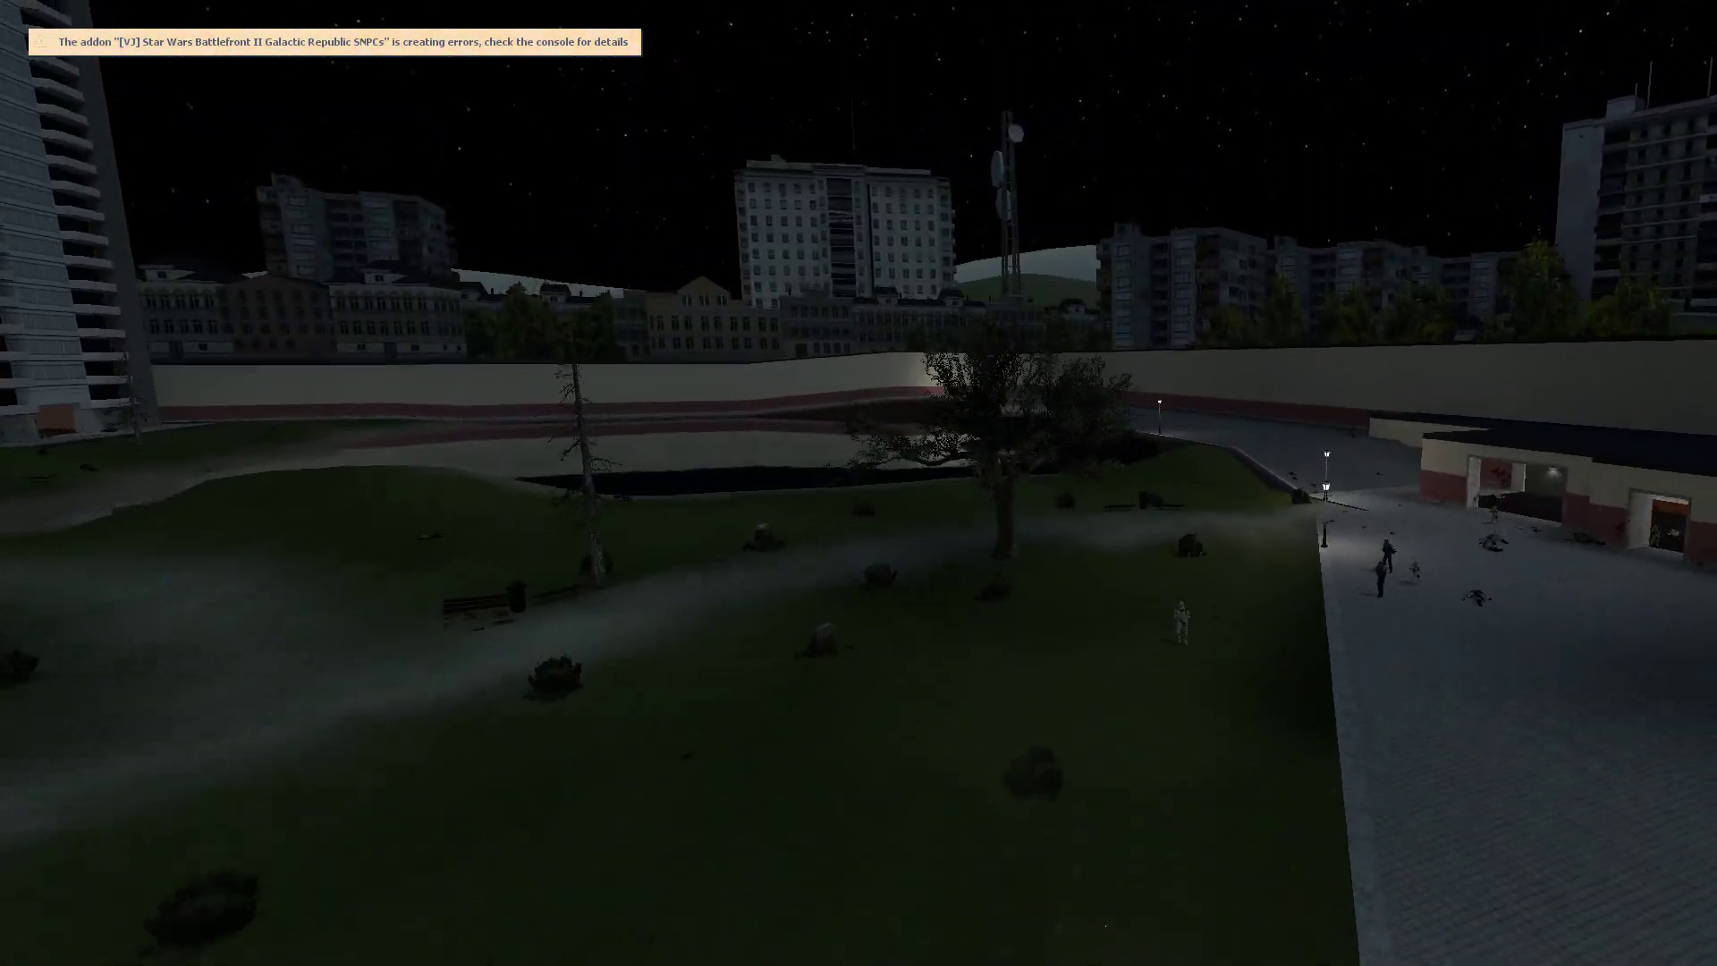
Fly across the plaza toward the lit doorway and rise over the brick roof.
key("w")
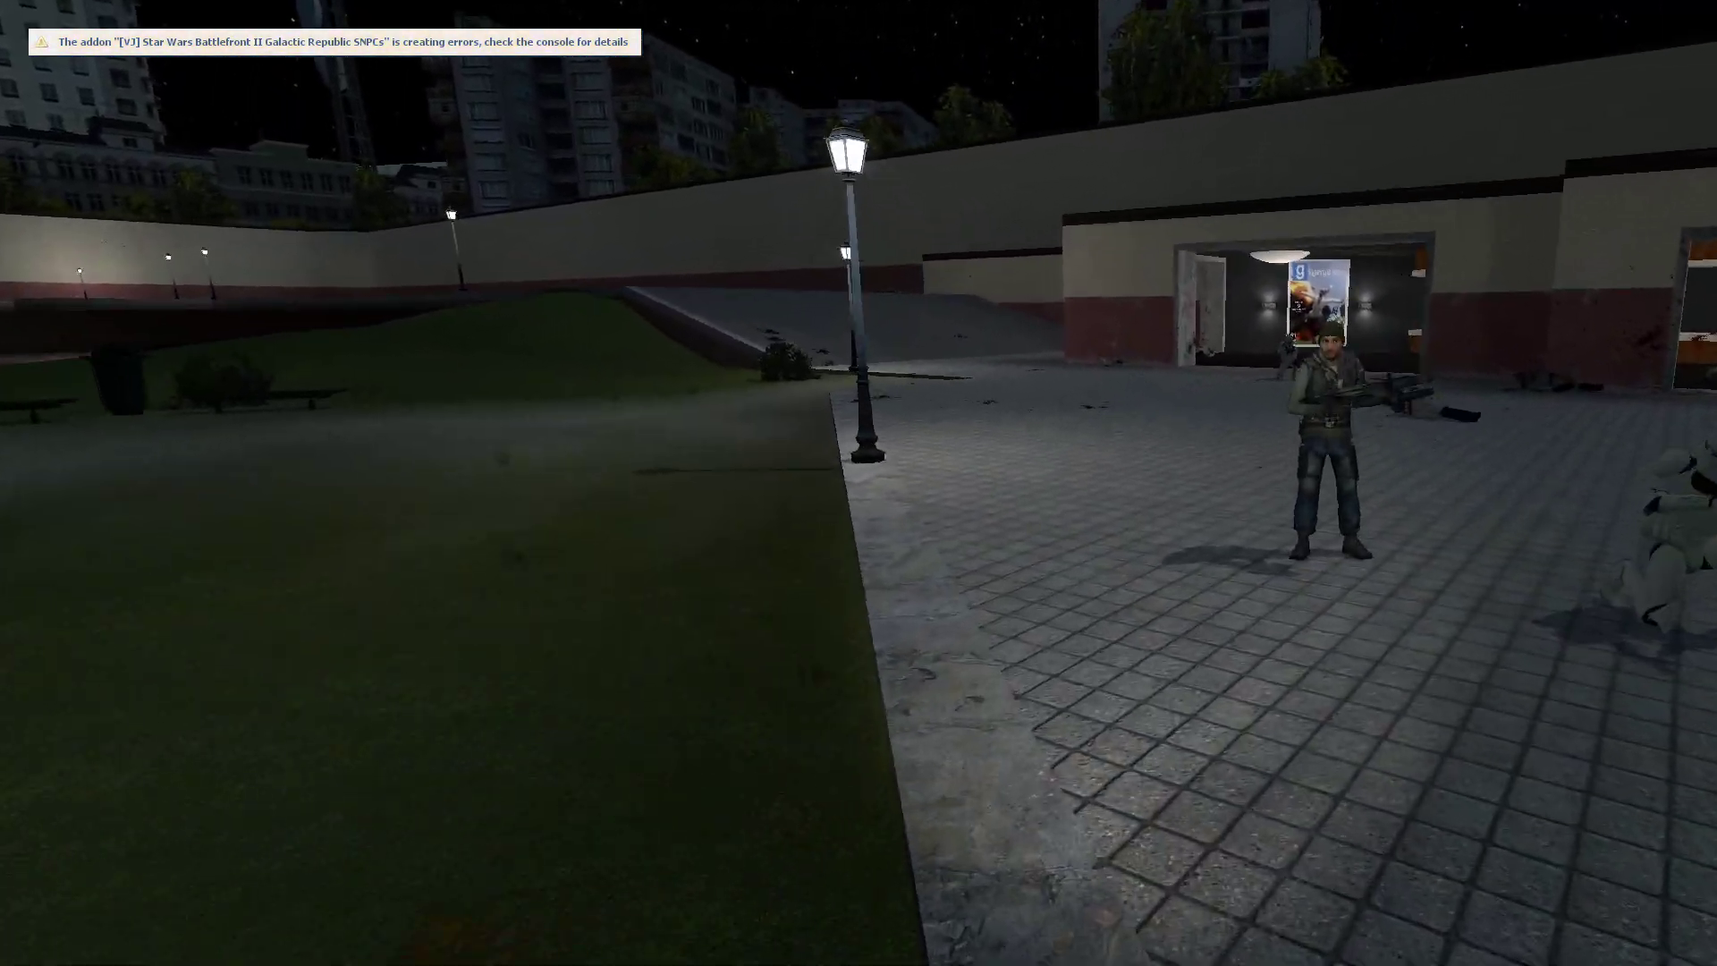
key("w")
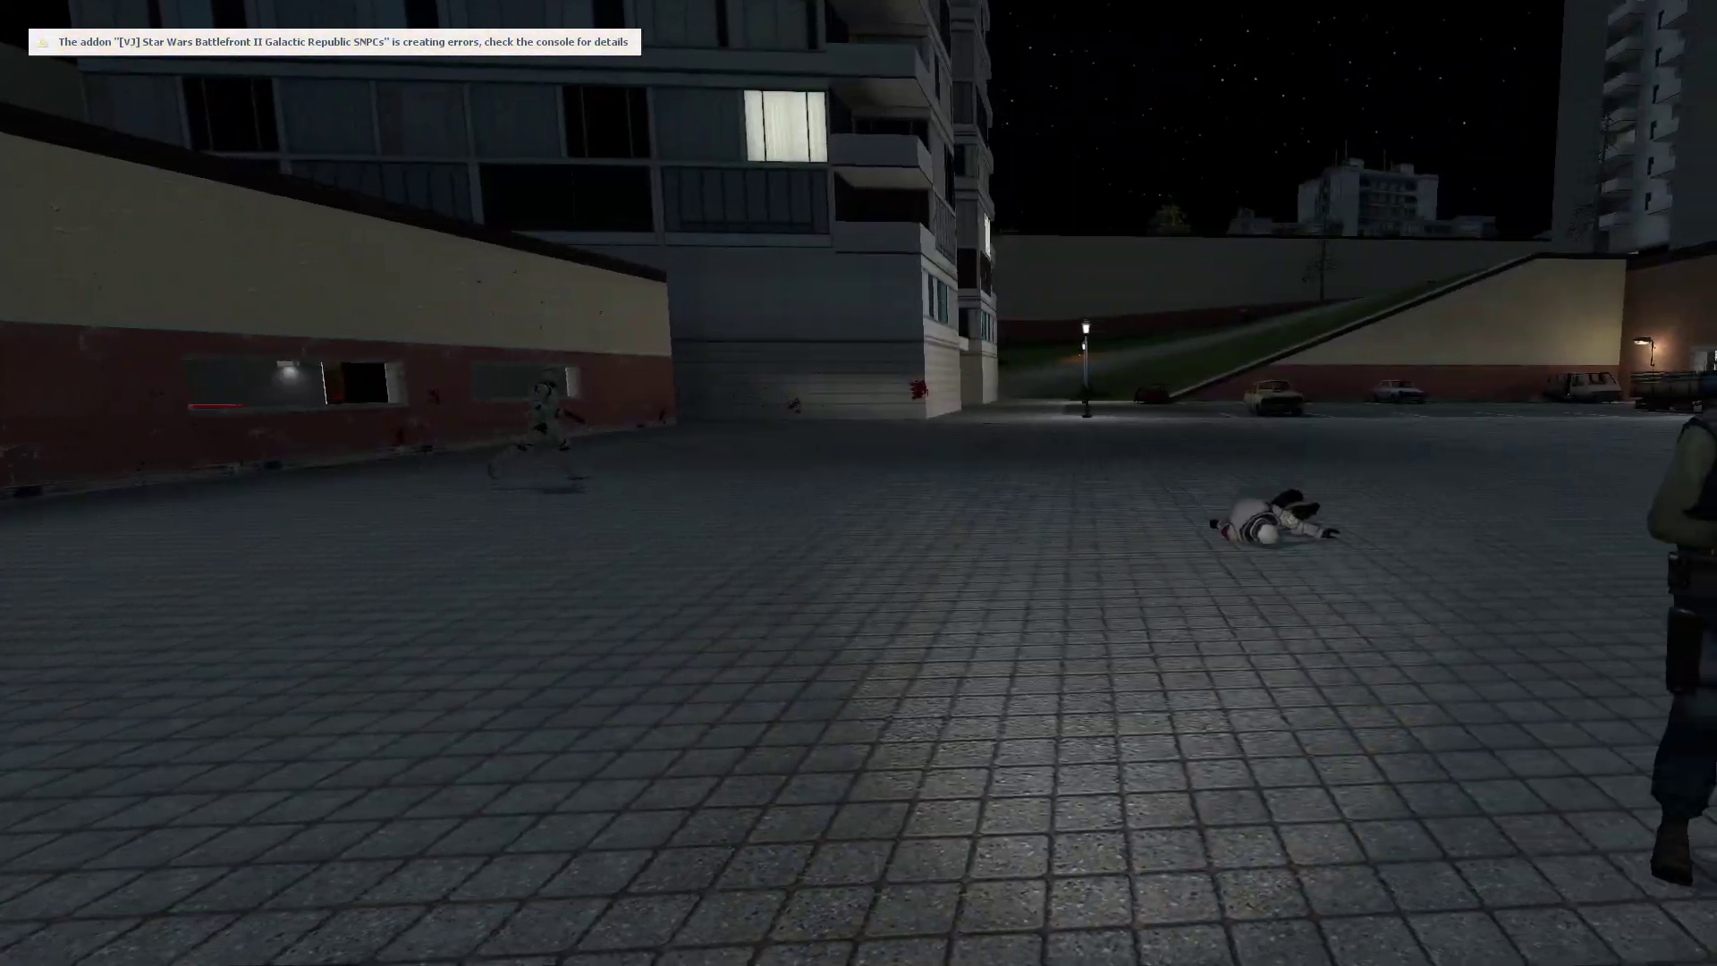
key("w")
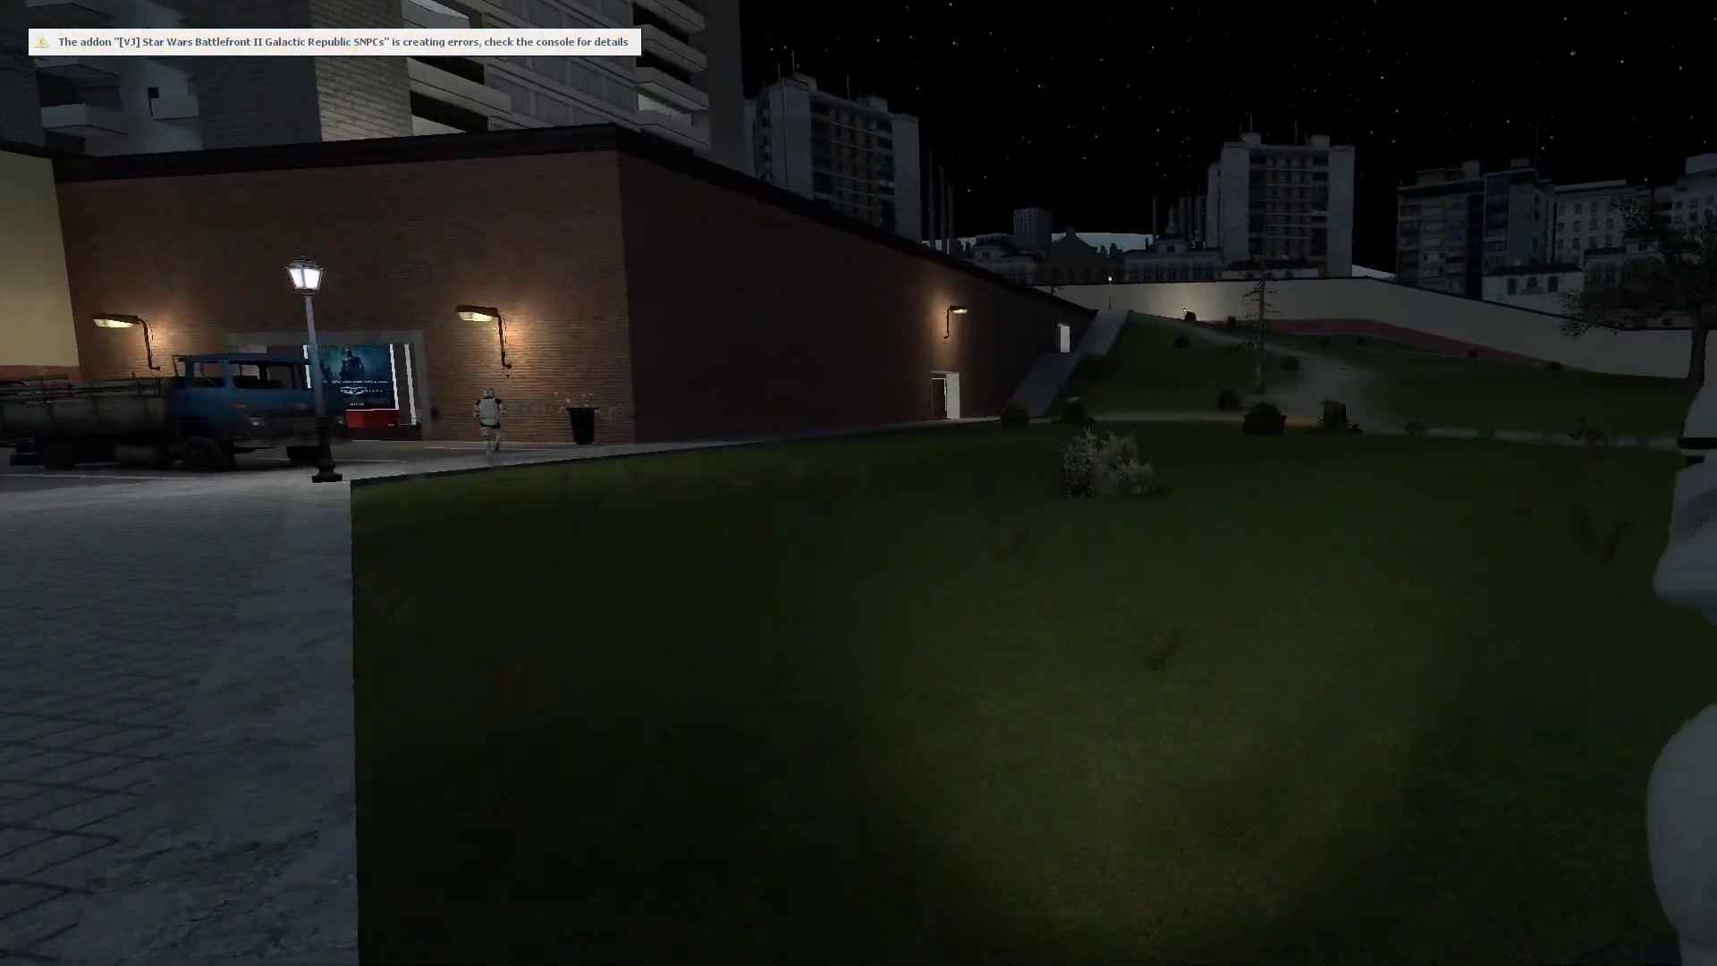
key("w")
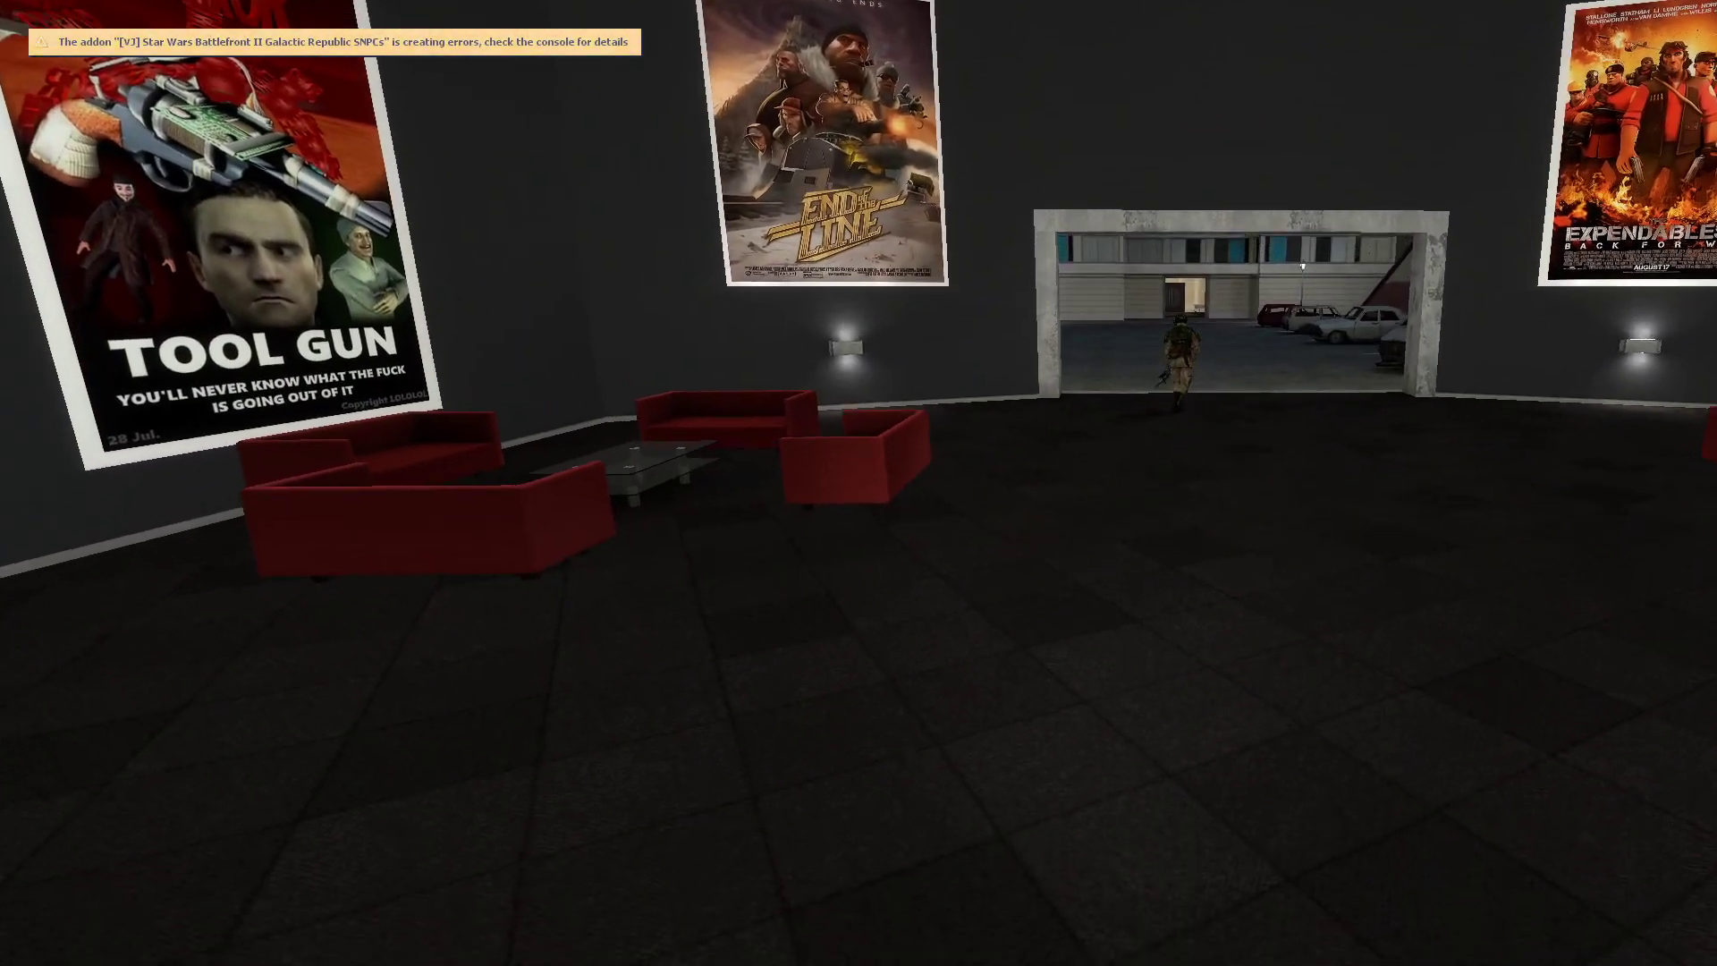
Follow the soldier from the poster room to the parked van, then head back outside.
key("w")
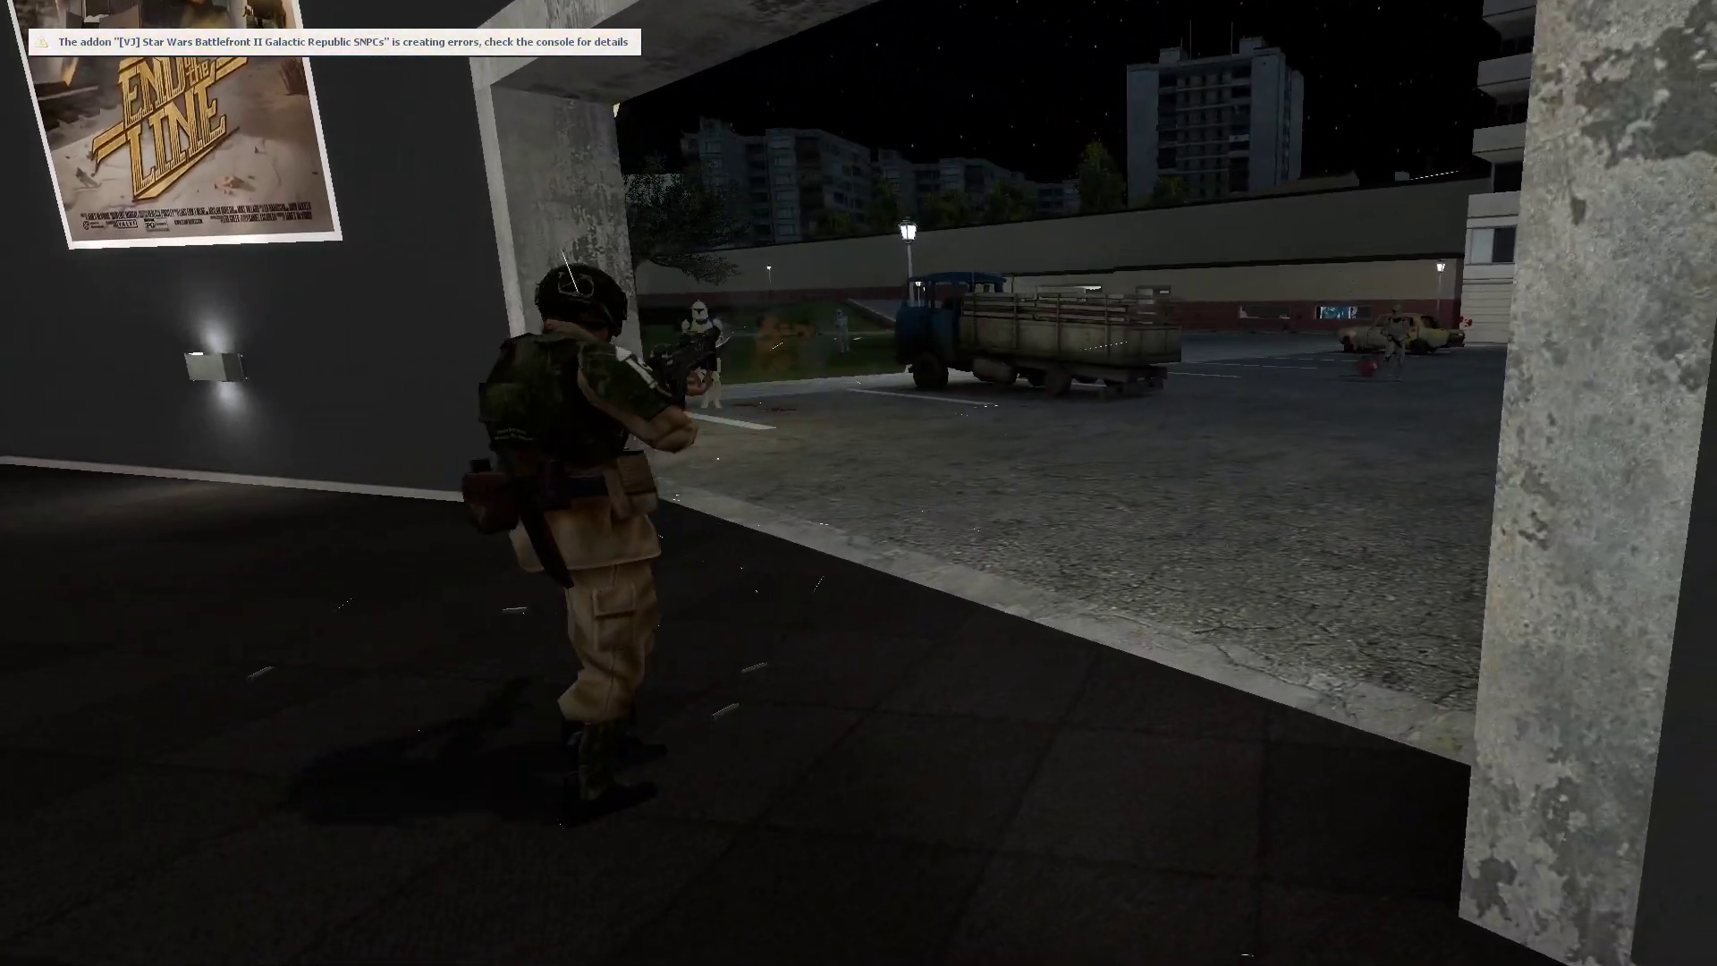
key("s")
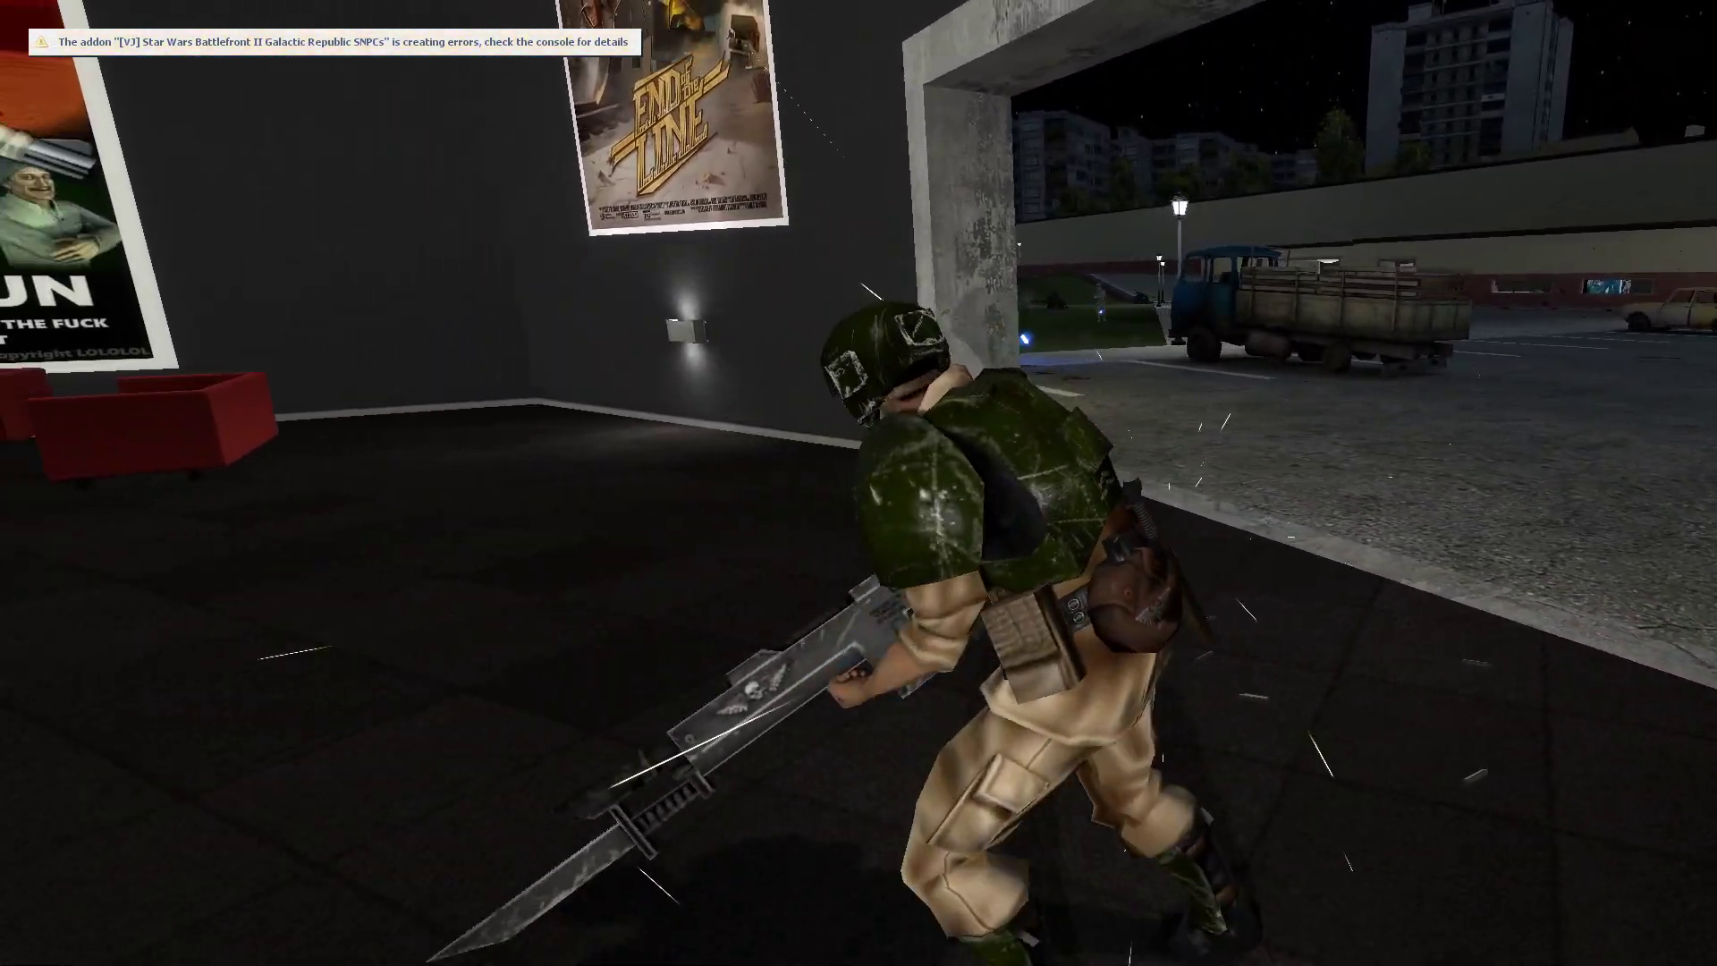
key("w")
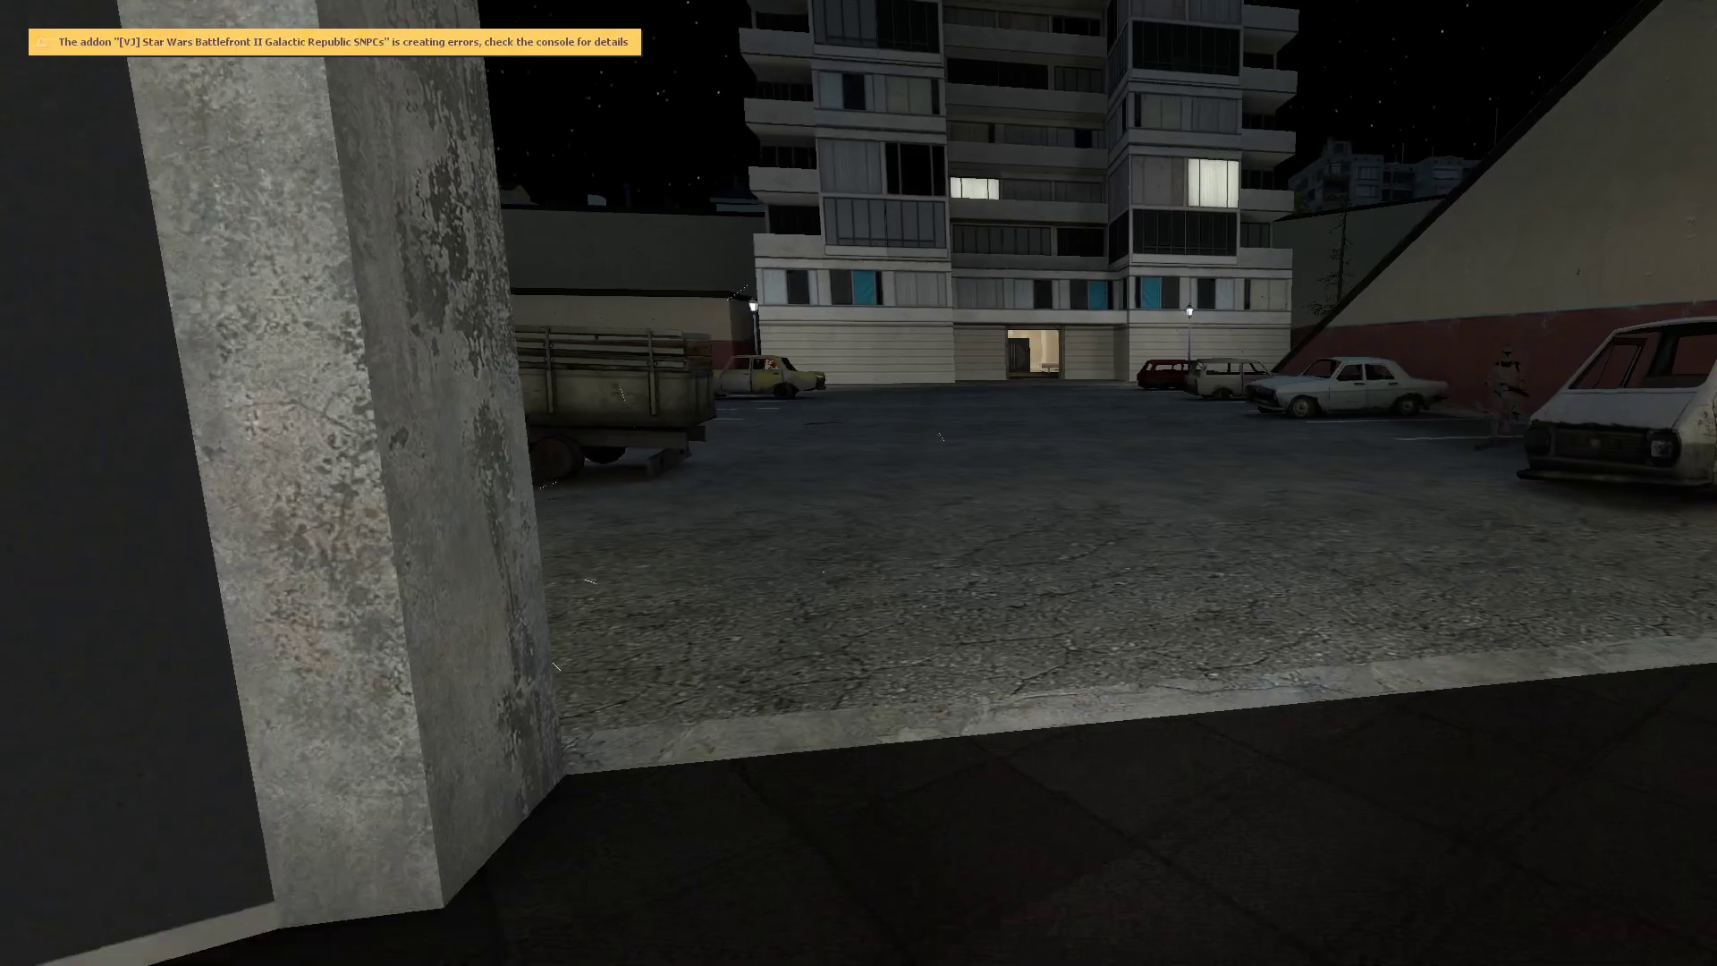
key("w")
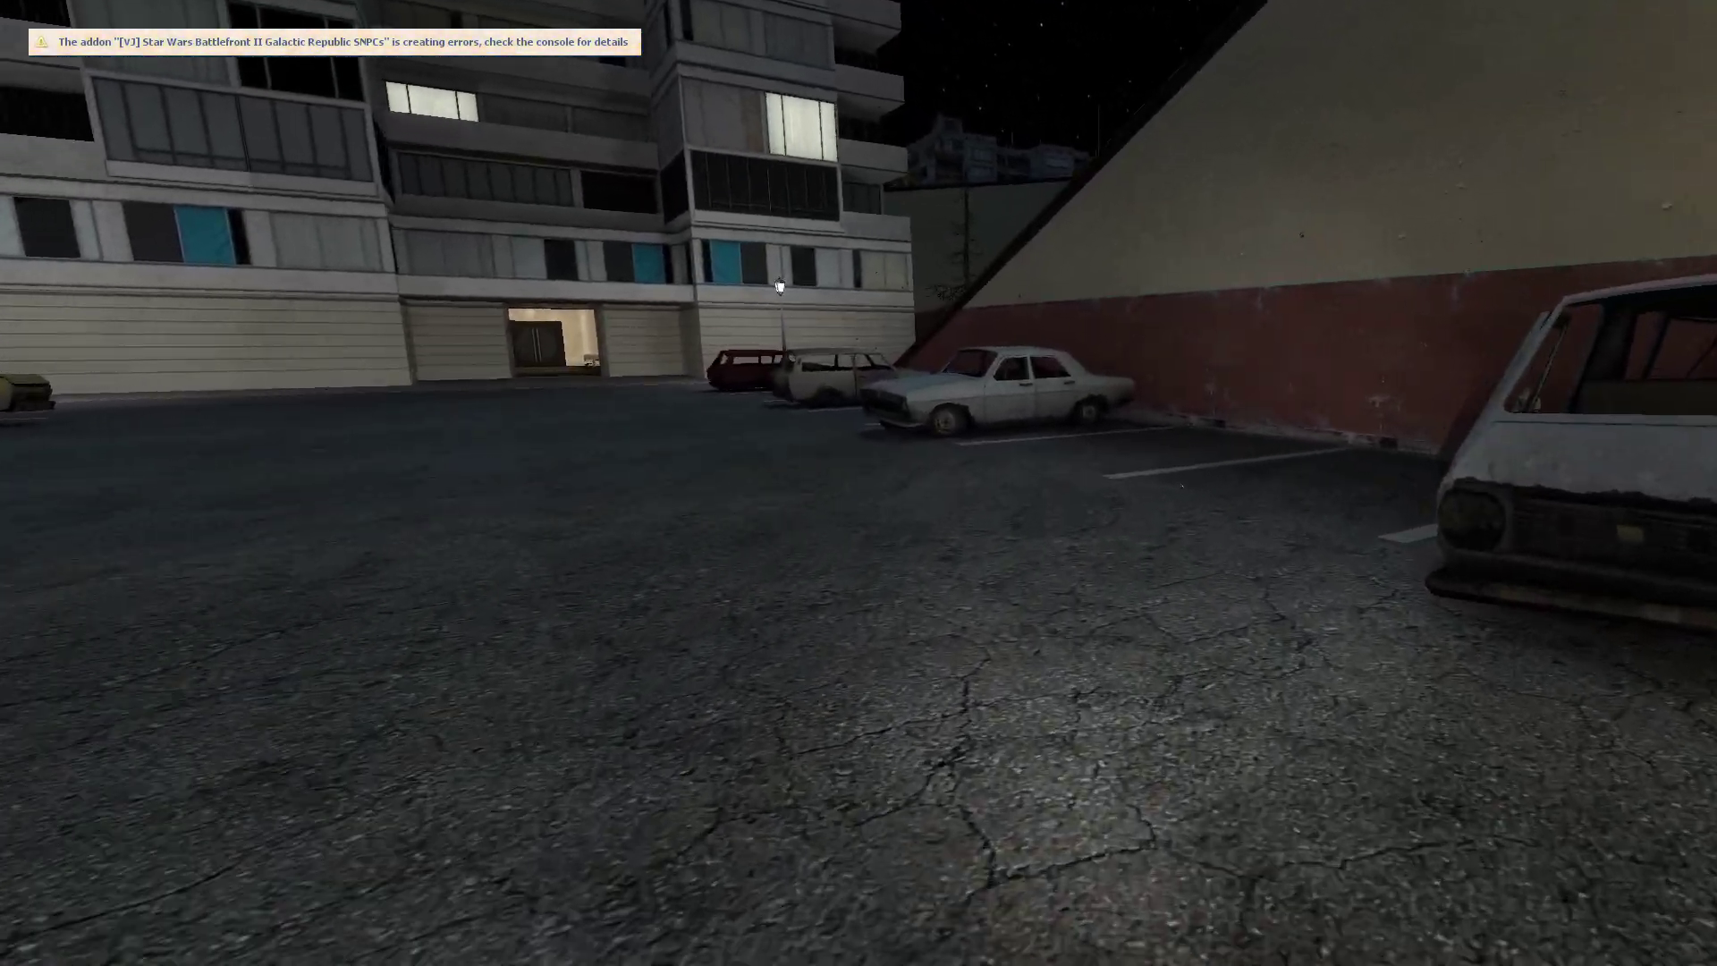
key("w")
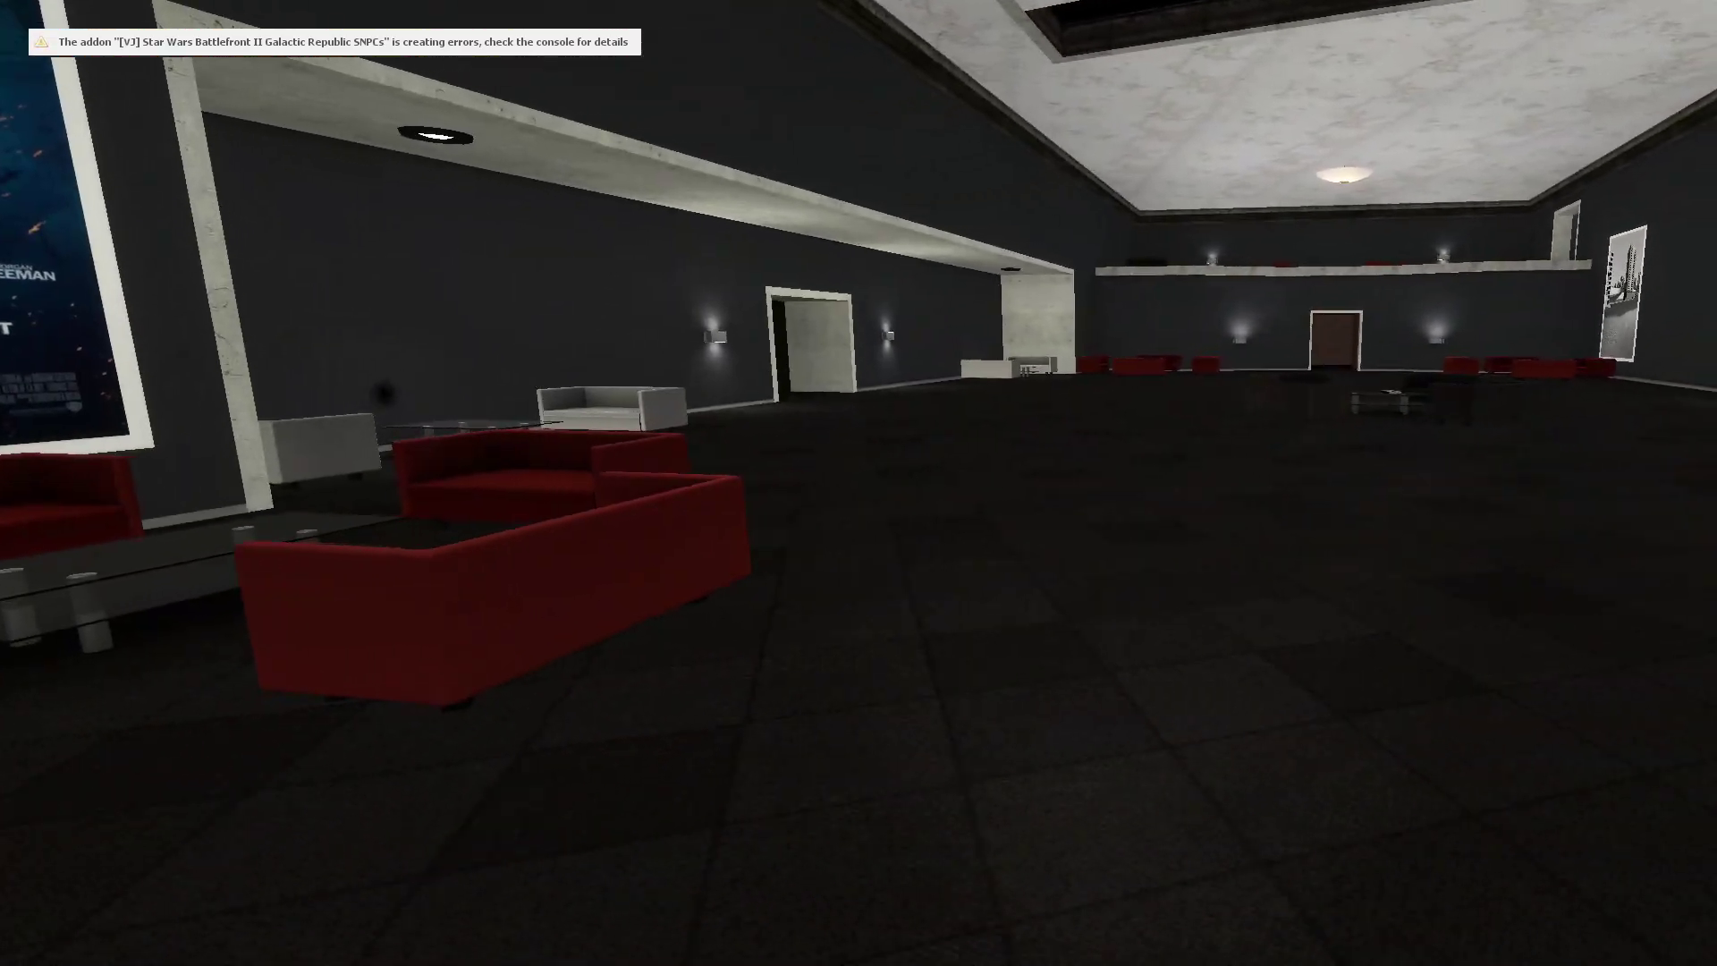
key("w")
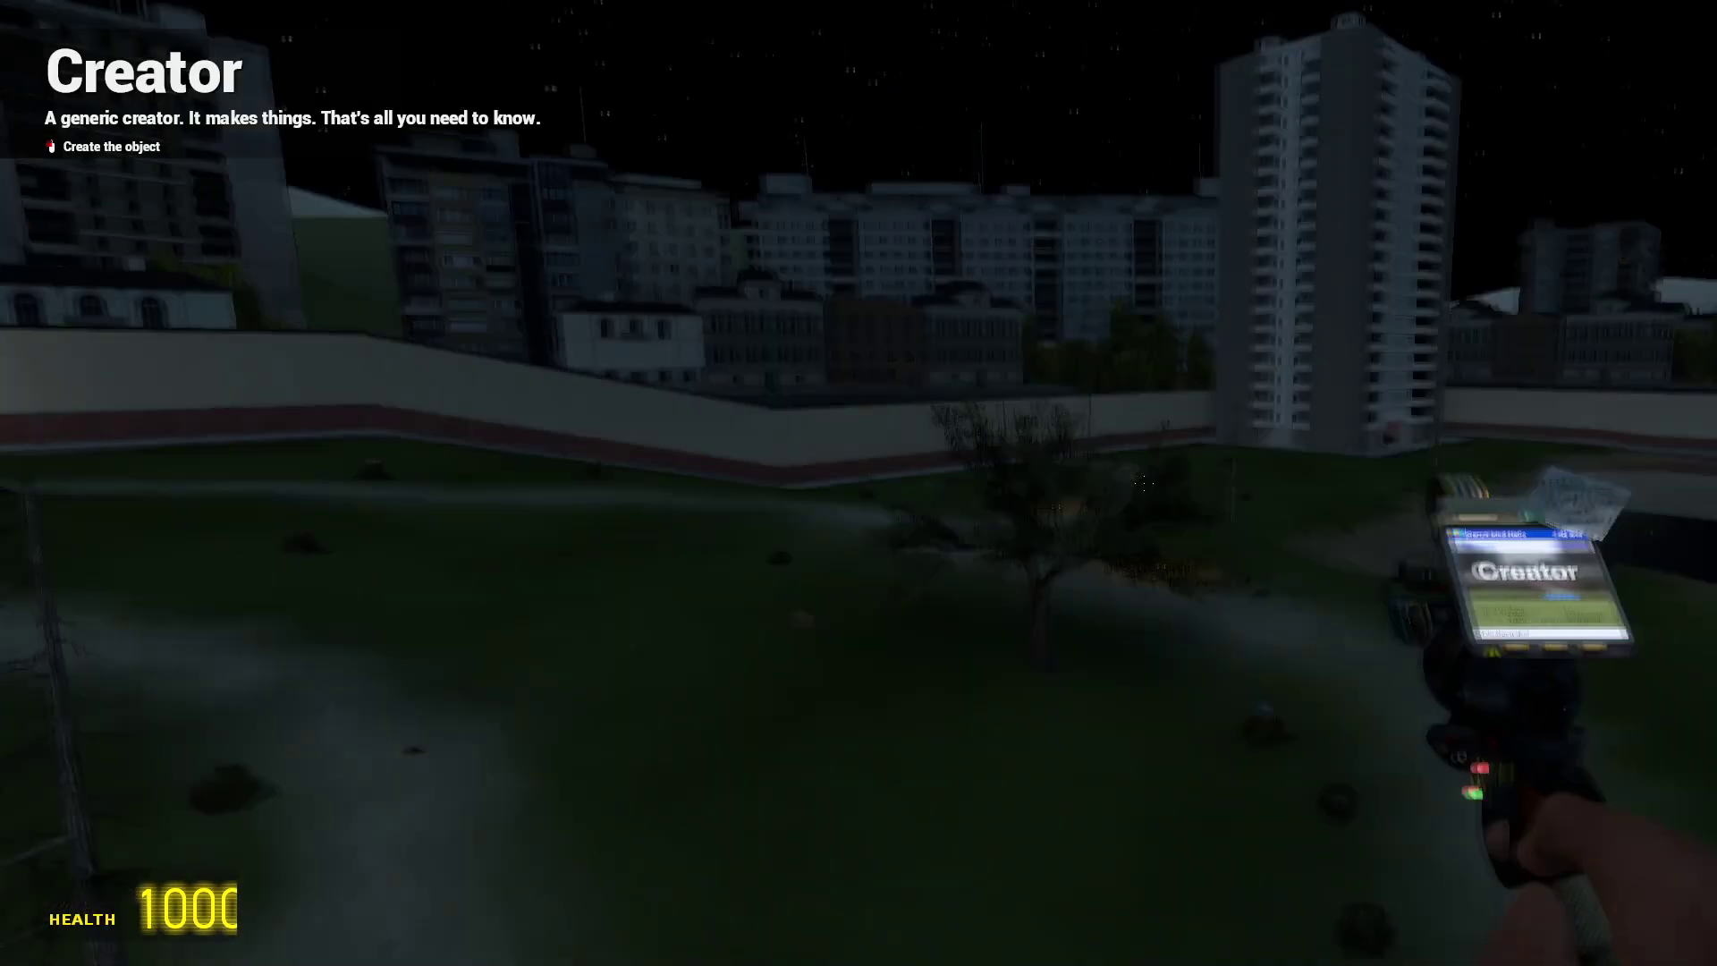
Turn on the greyscale label overlay and fly down the dark alley toward the tower.
key("w")
key("w")
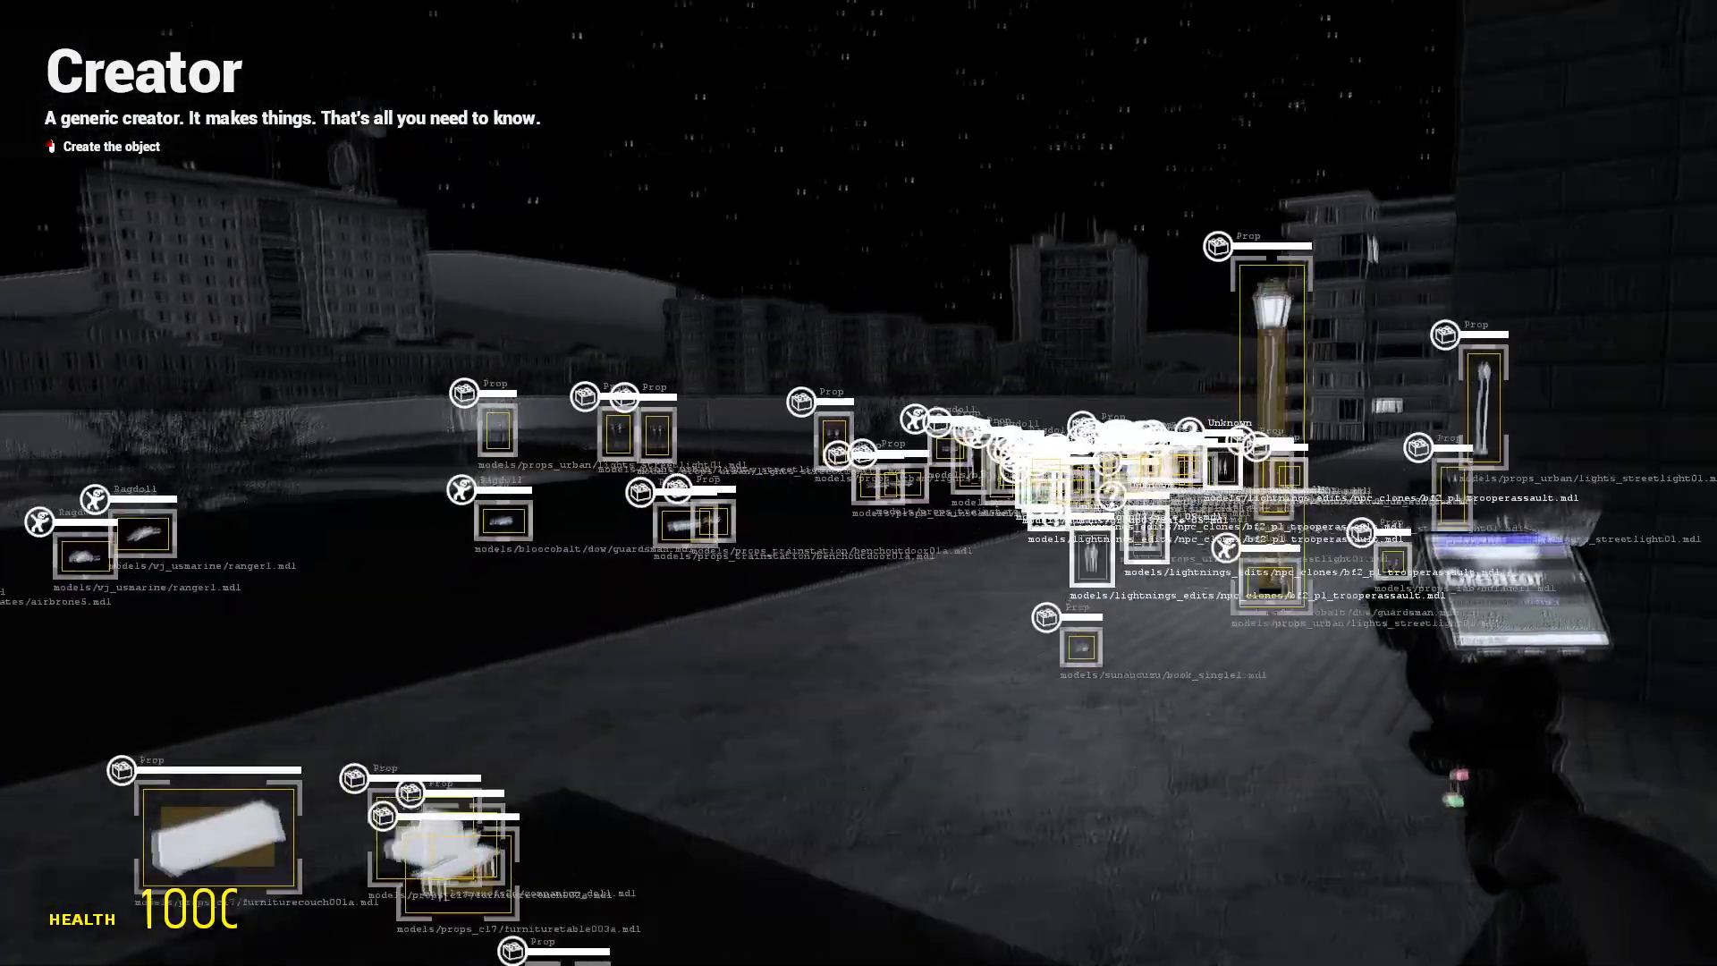
key("w")
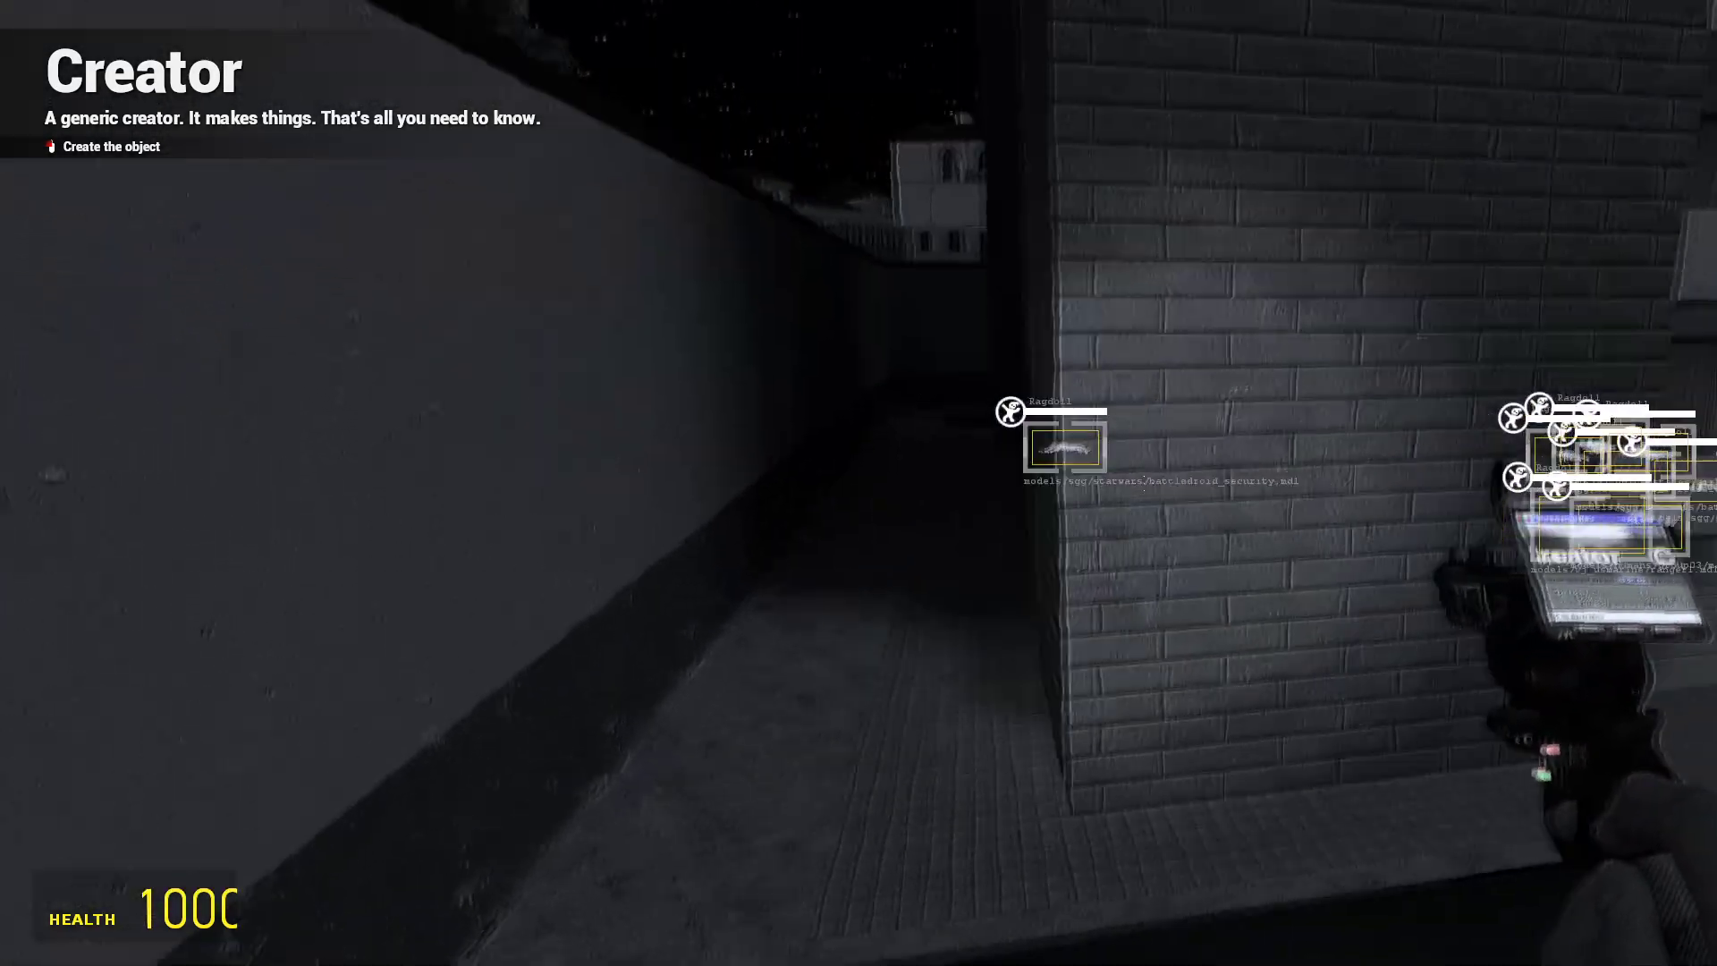
key("w")
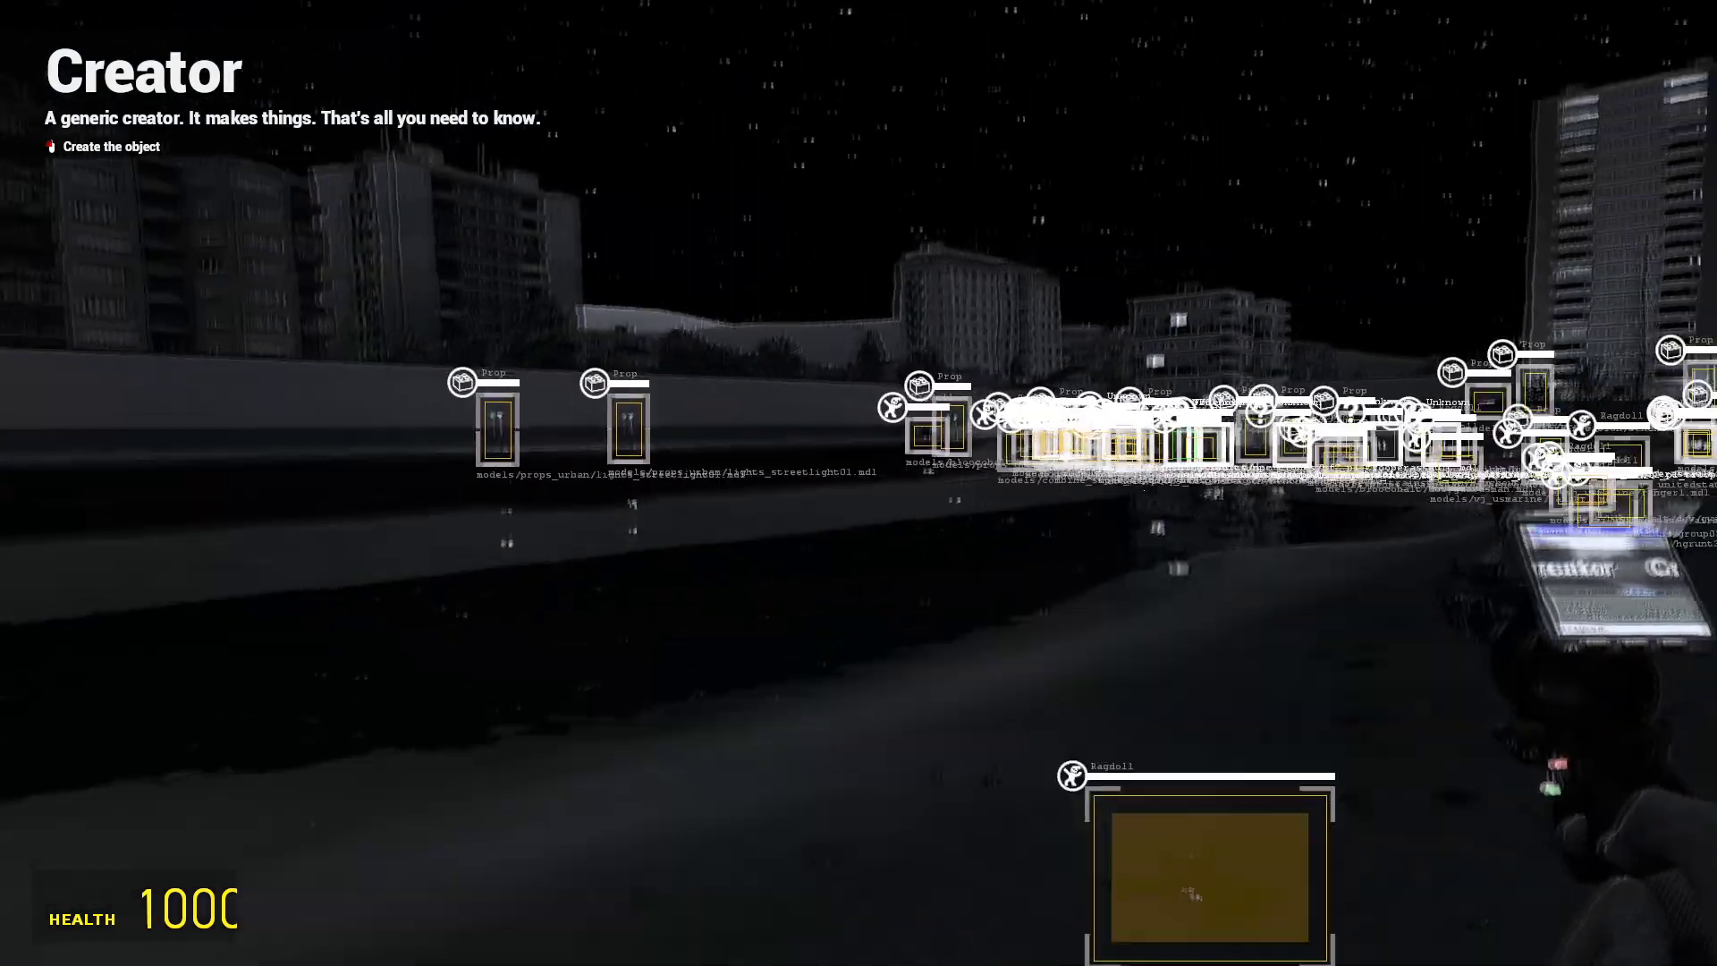
key("w")
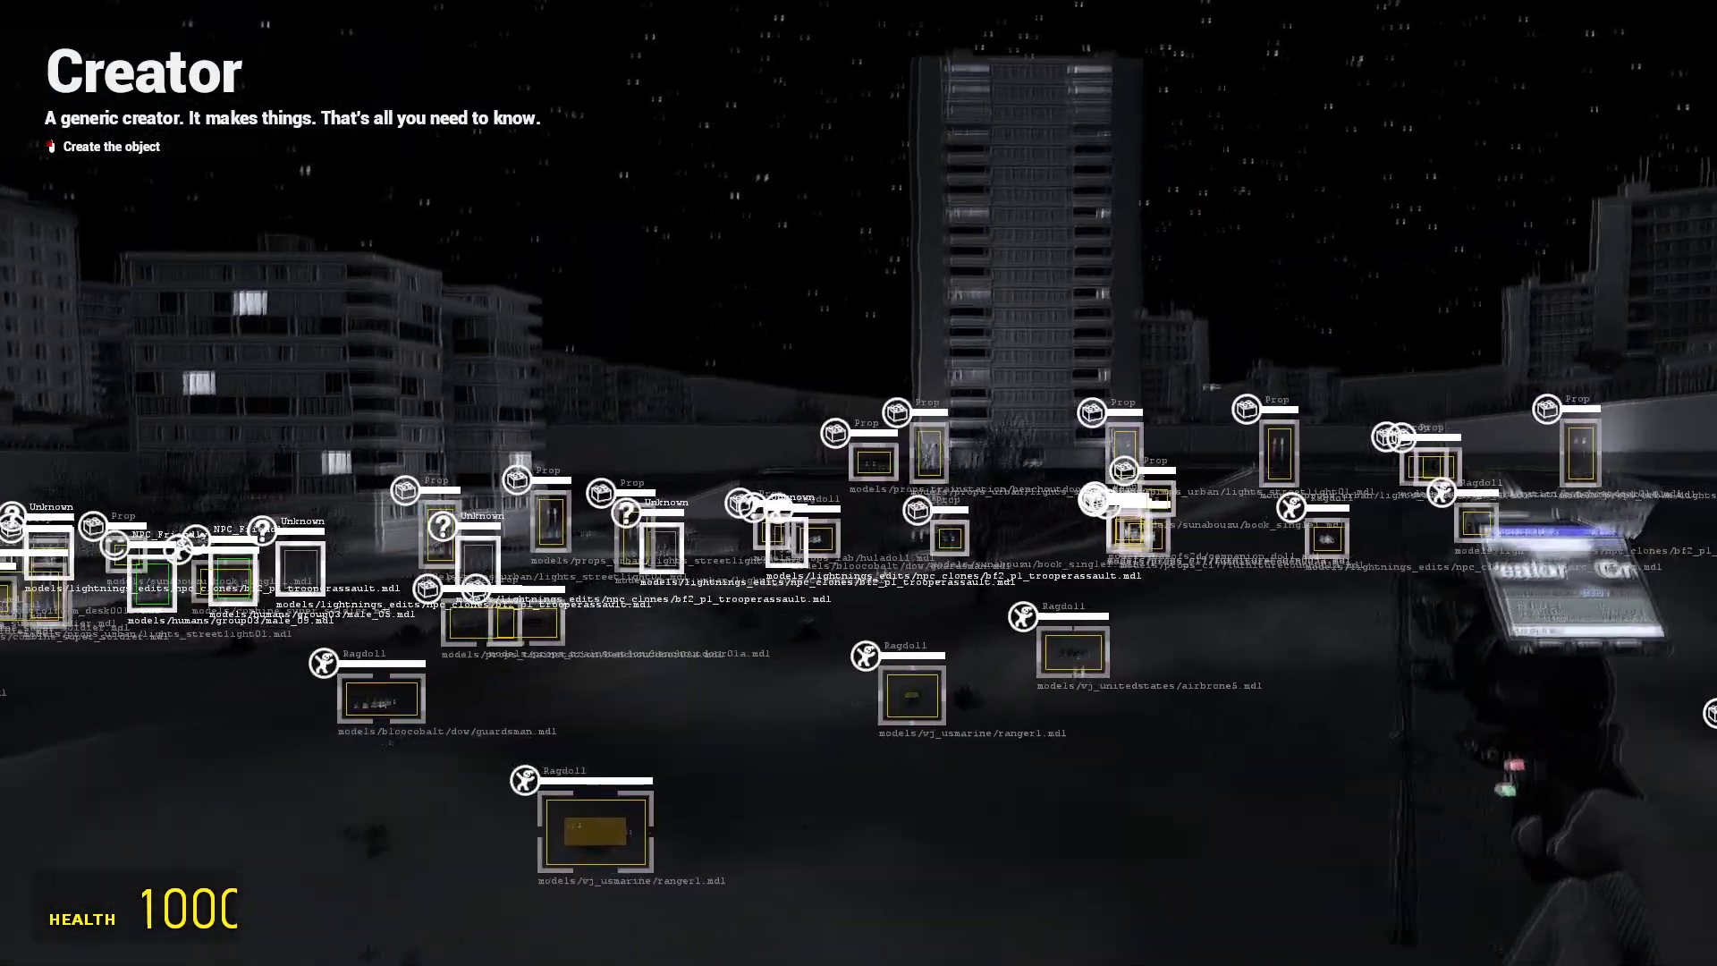
Fly past the tower, through the rooftop wall, and down the corridor into the lit room.
key("w")
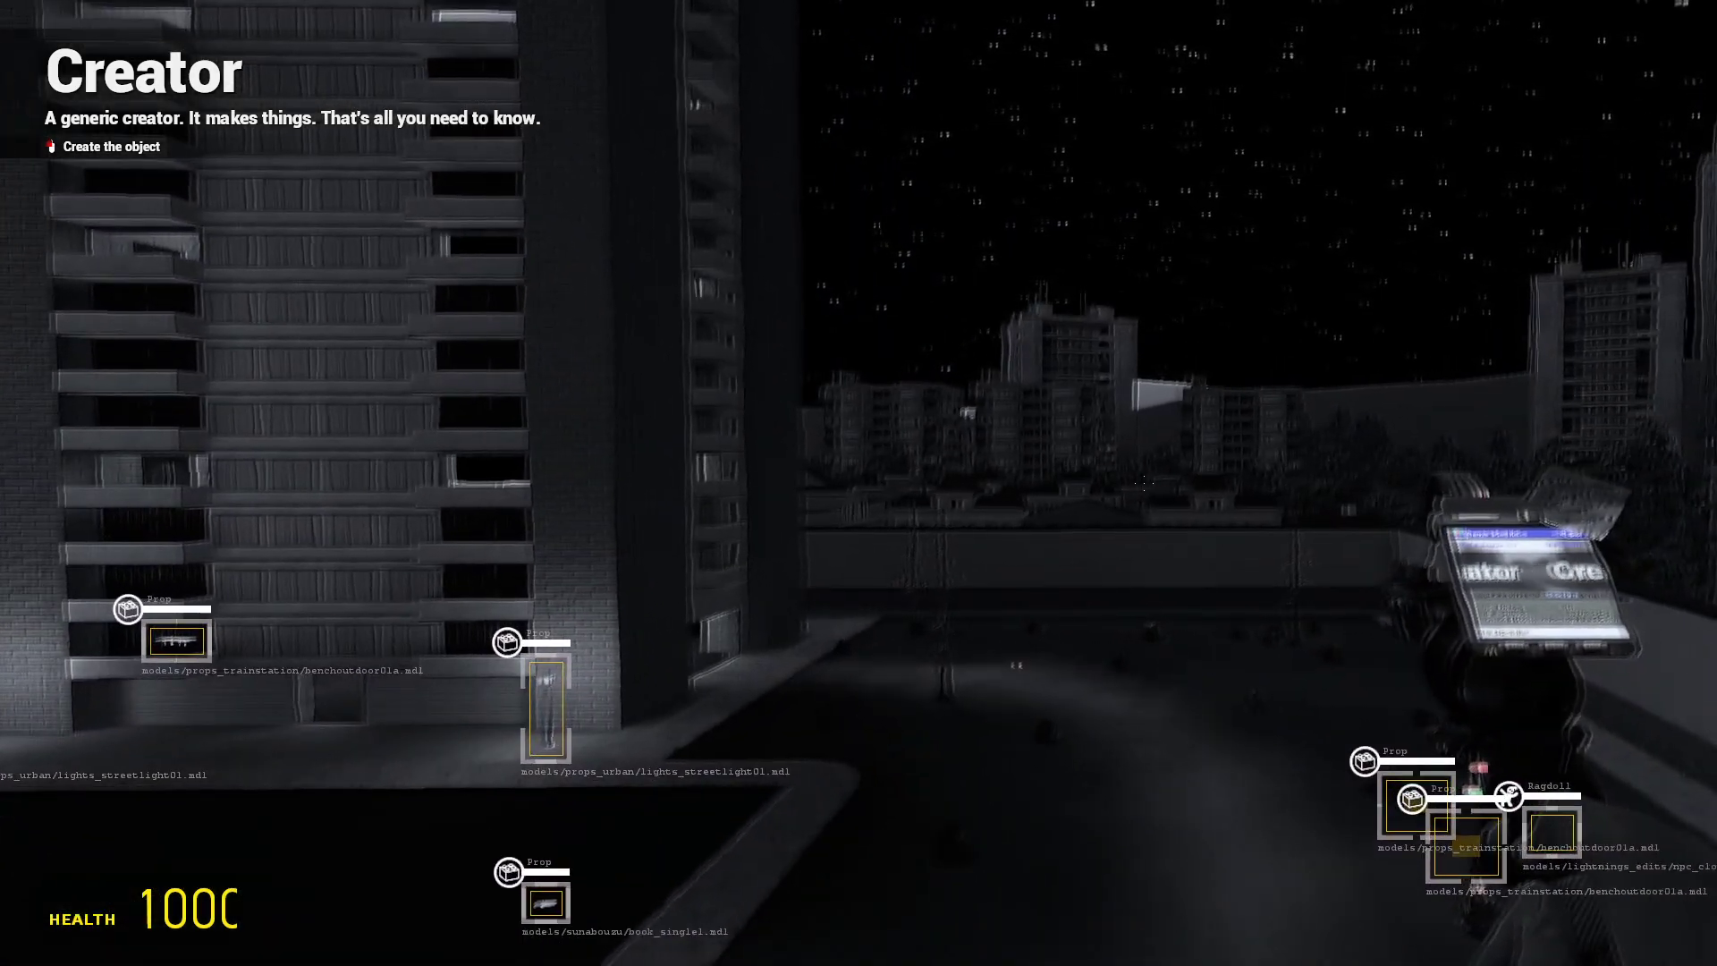
key("w")
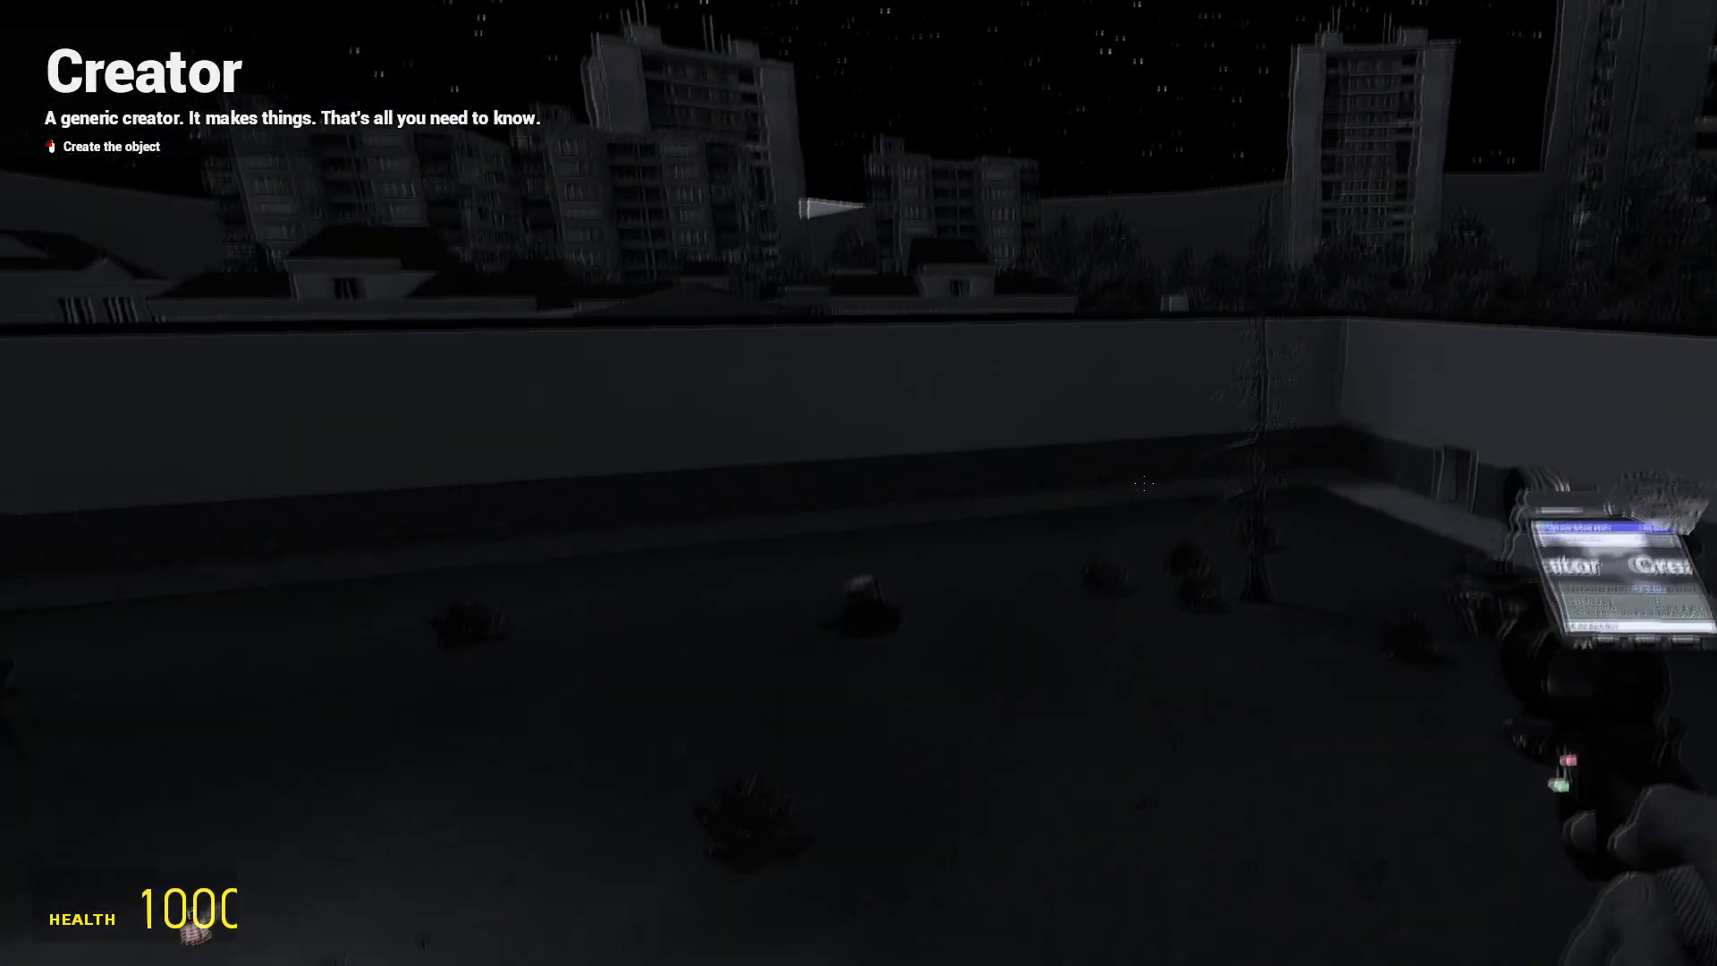
key("w")
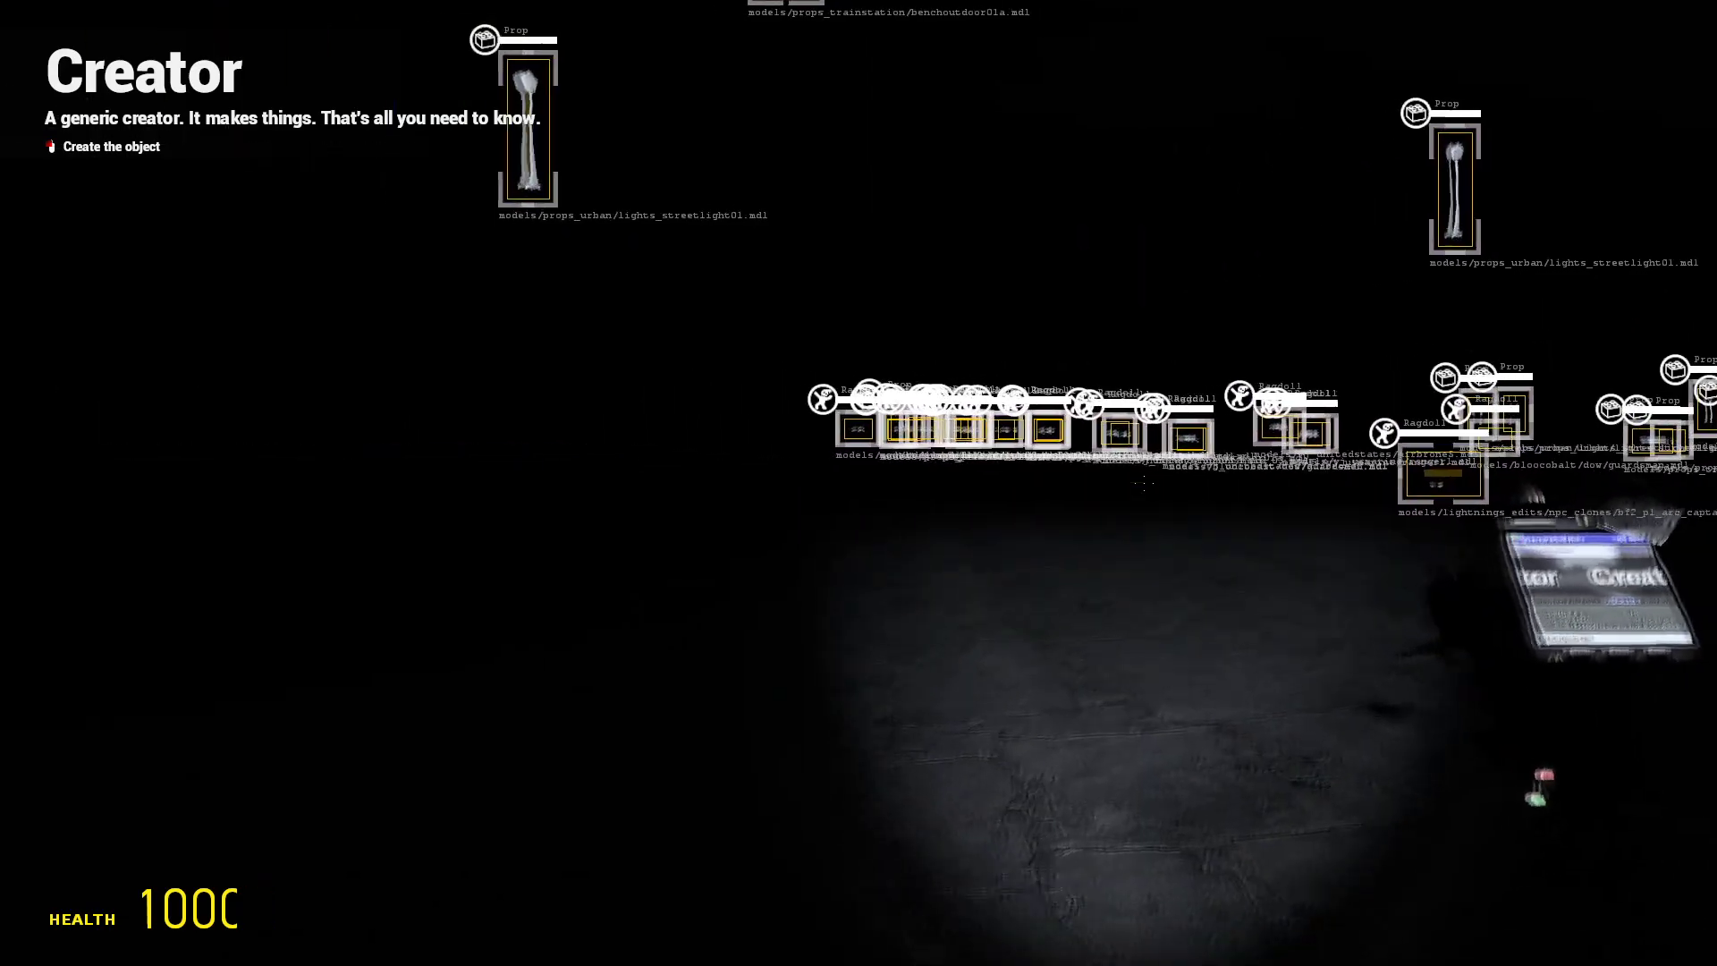
key("w")
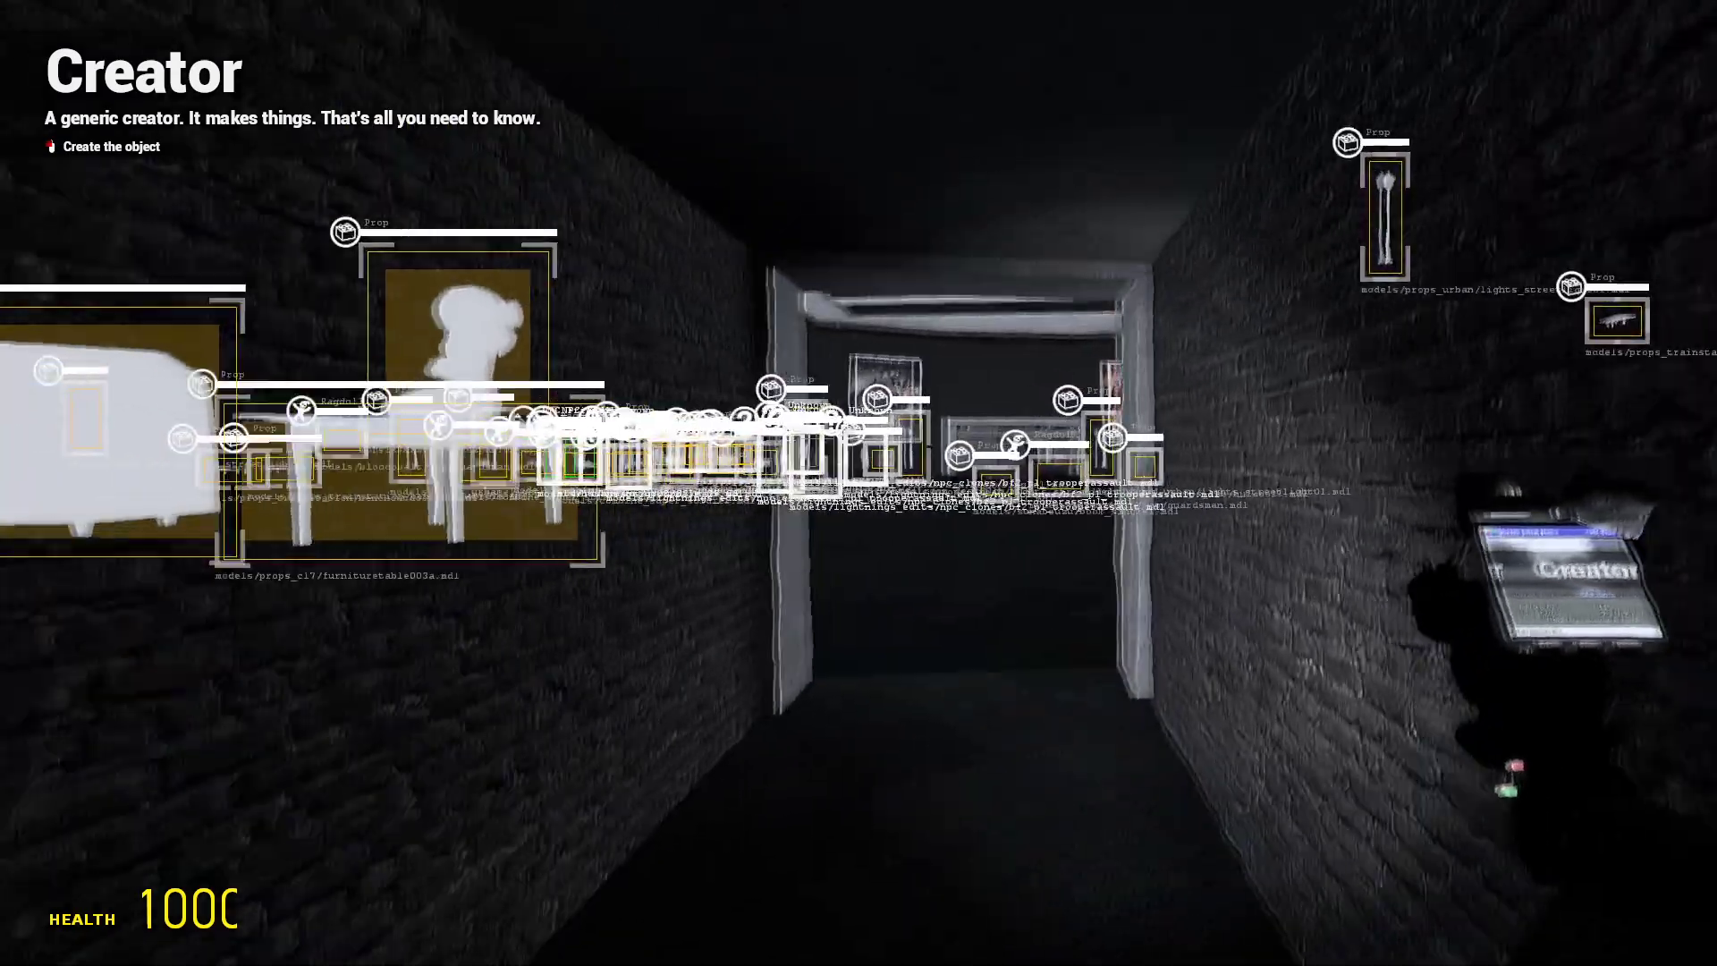
Clear the labels and fly from the poster room across the parking lot into the apartment lobby.
key("w")
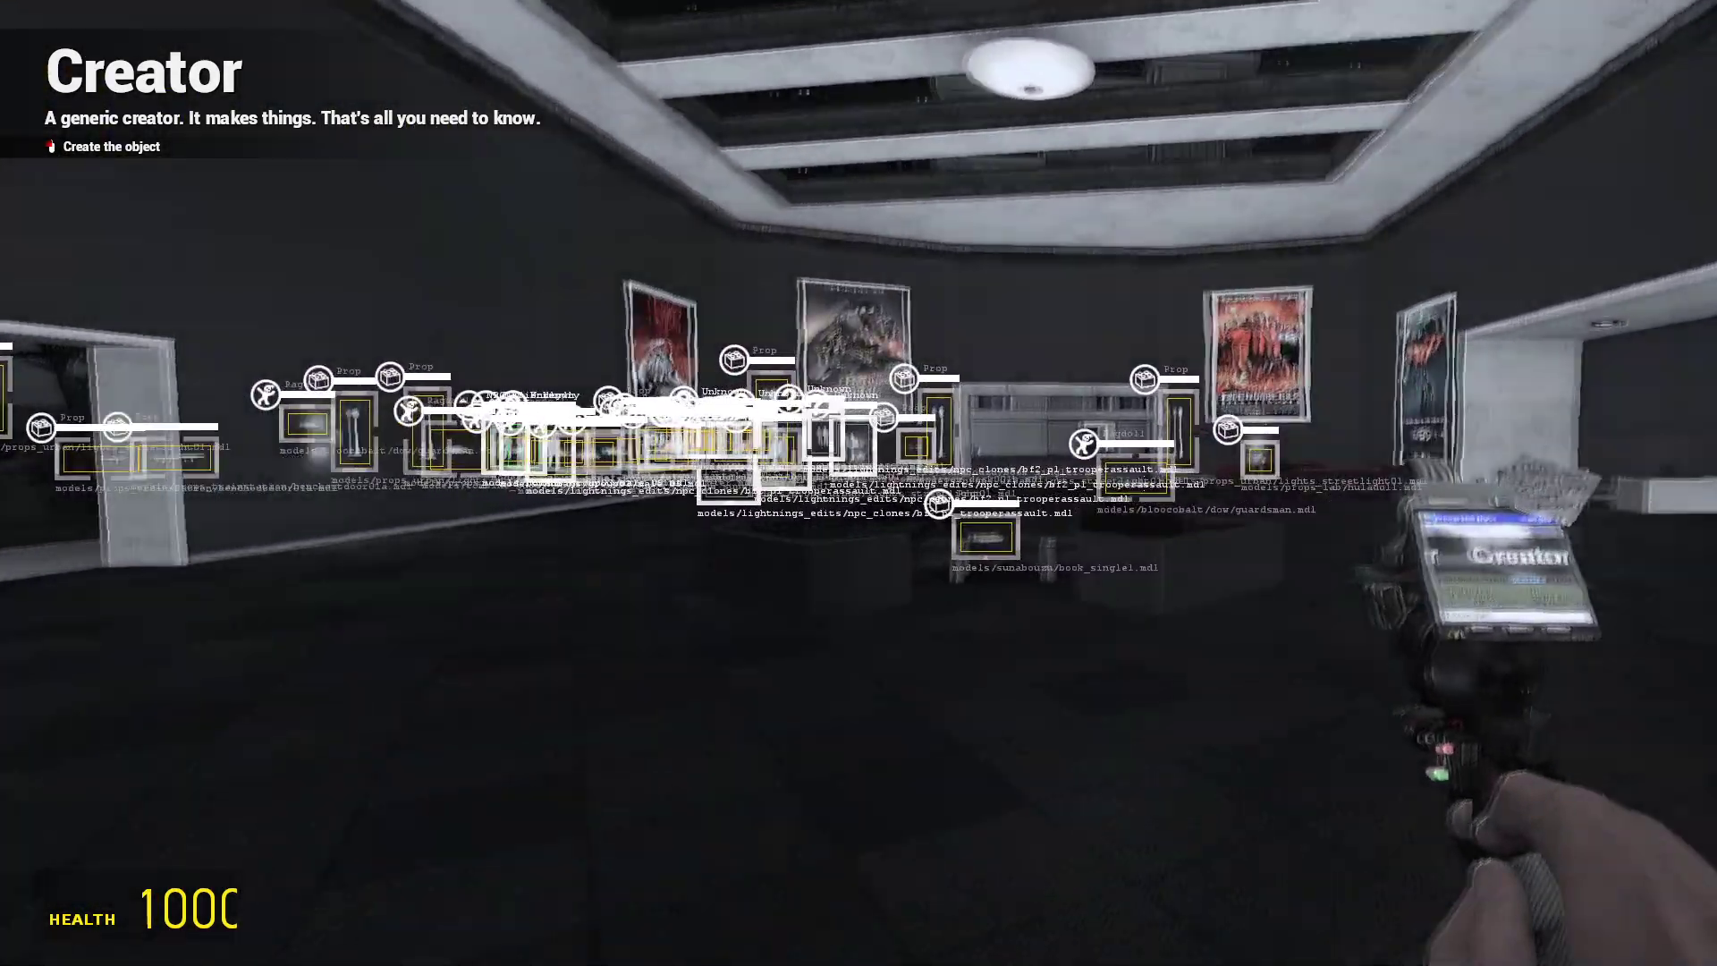
key("w")
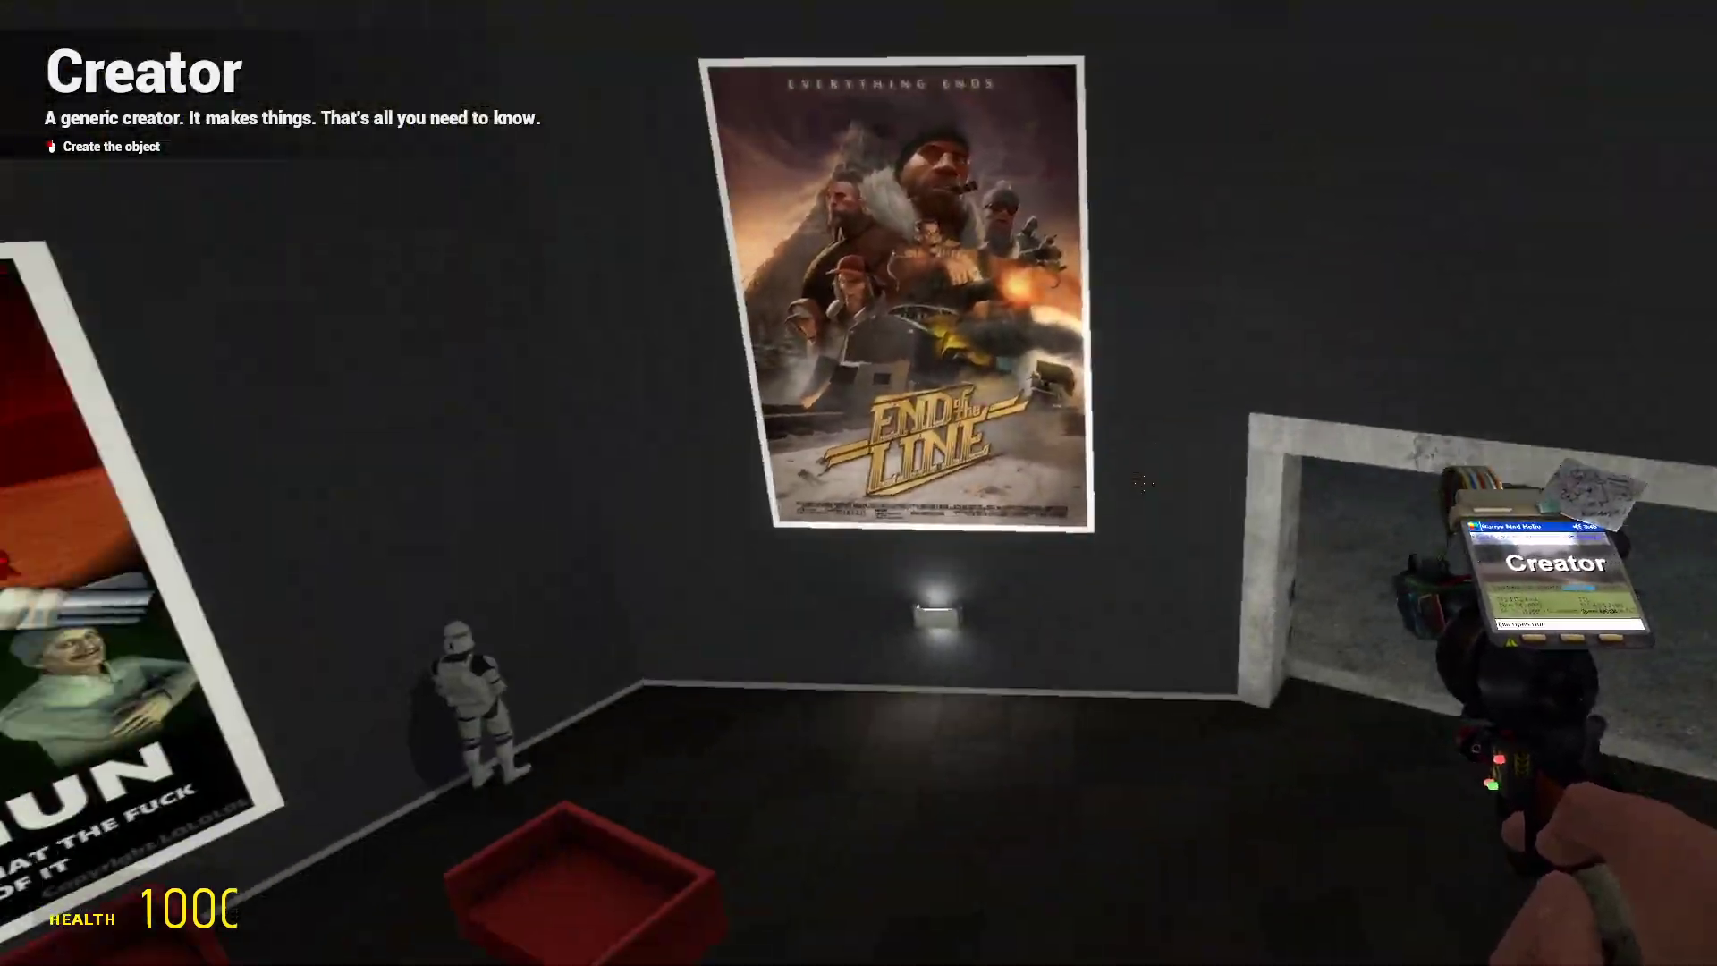
key("w")
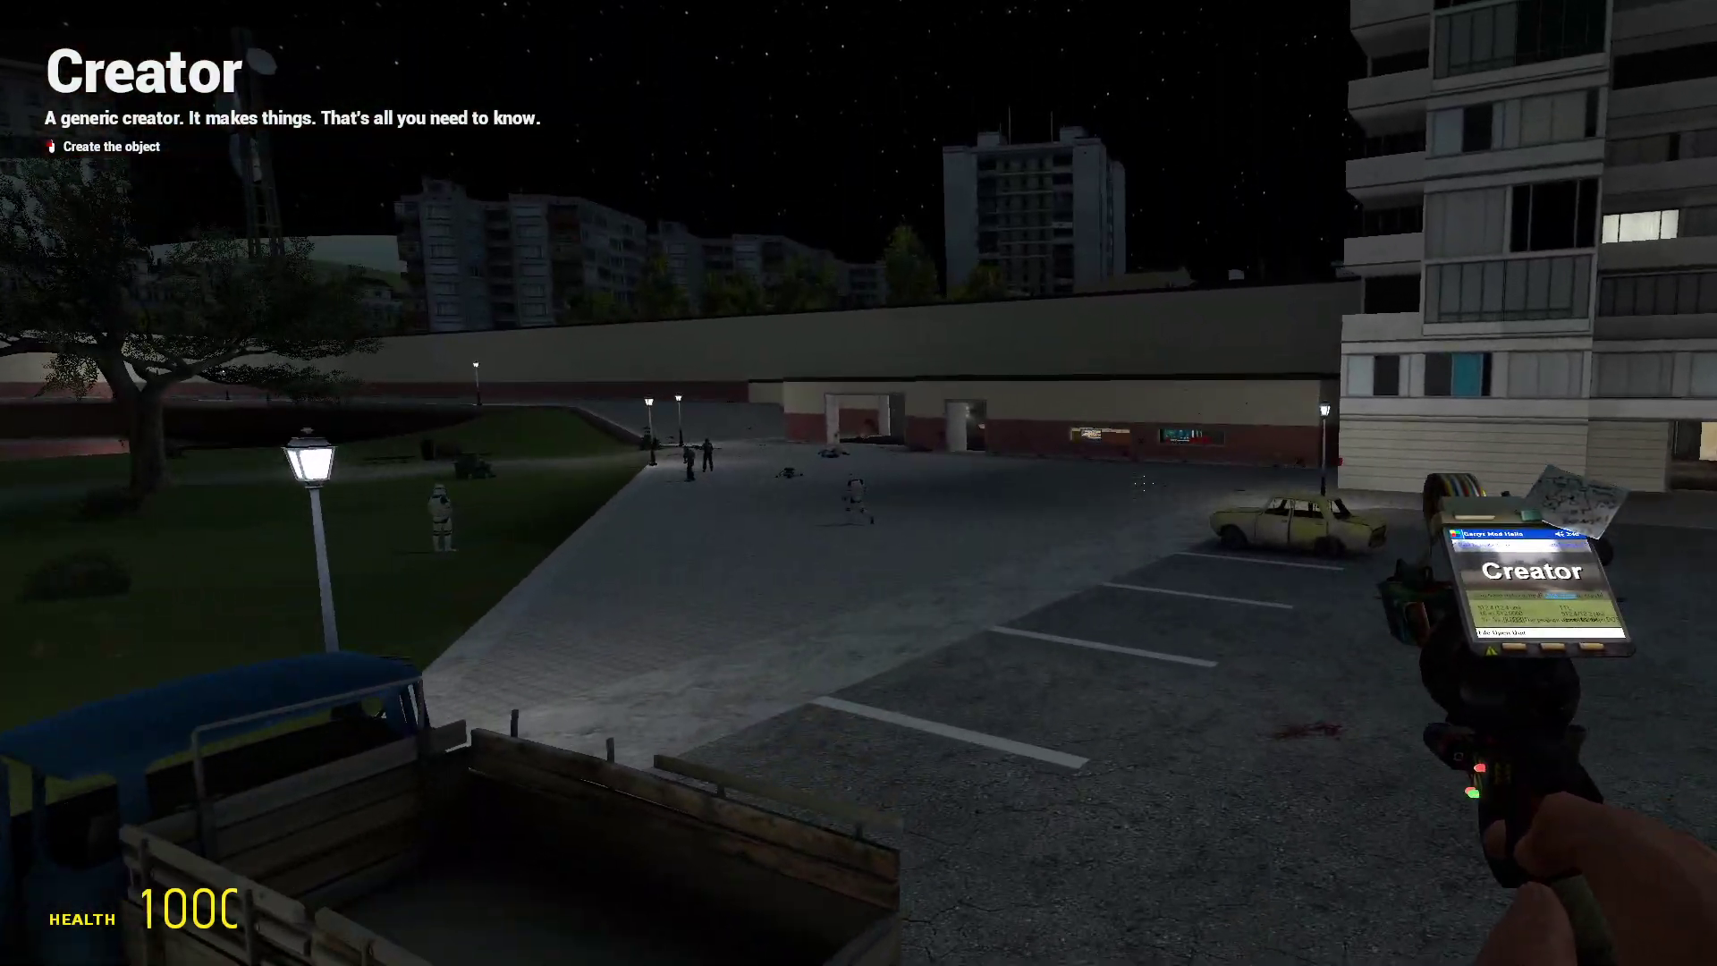
key("w")
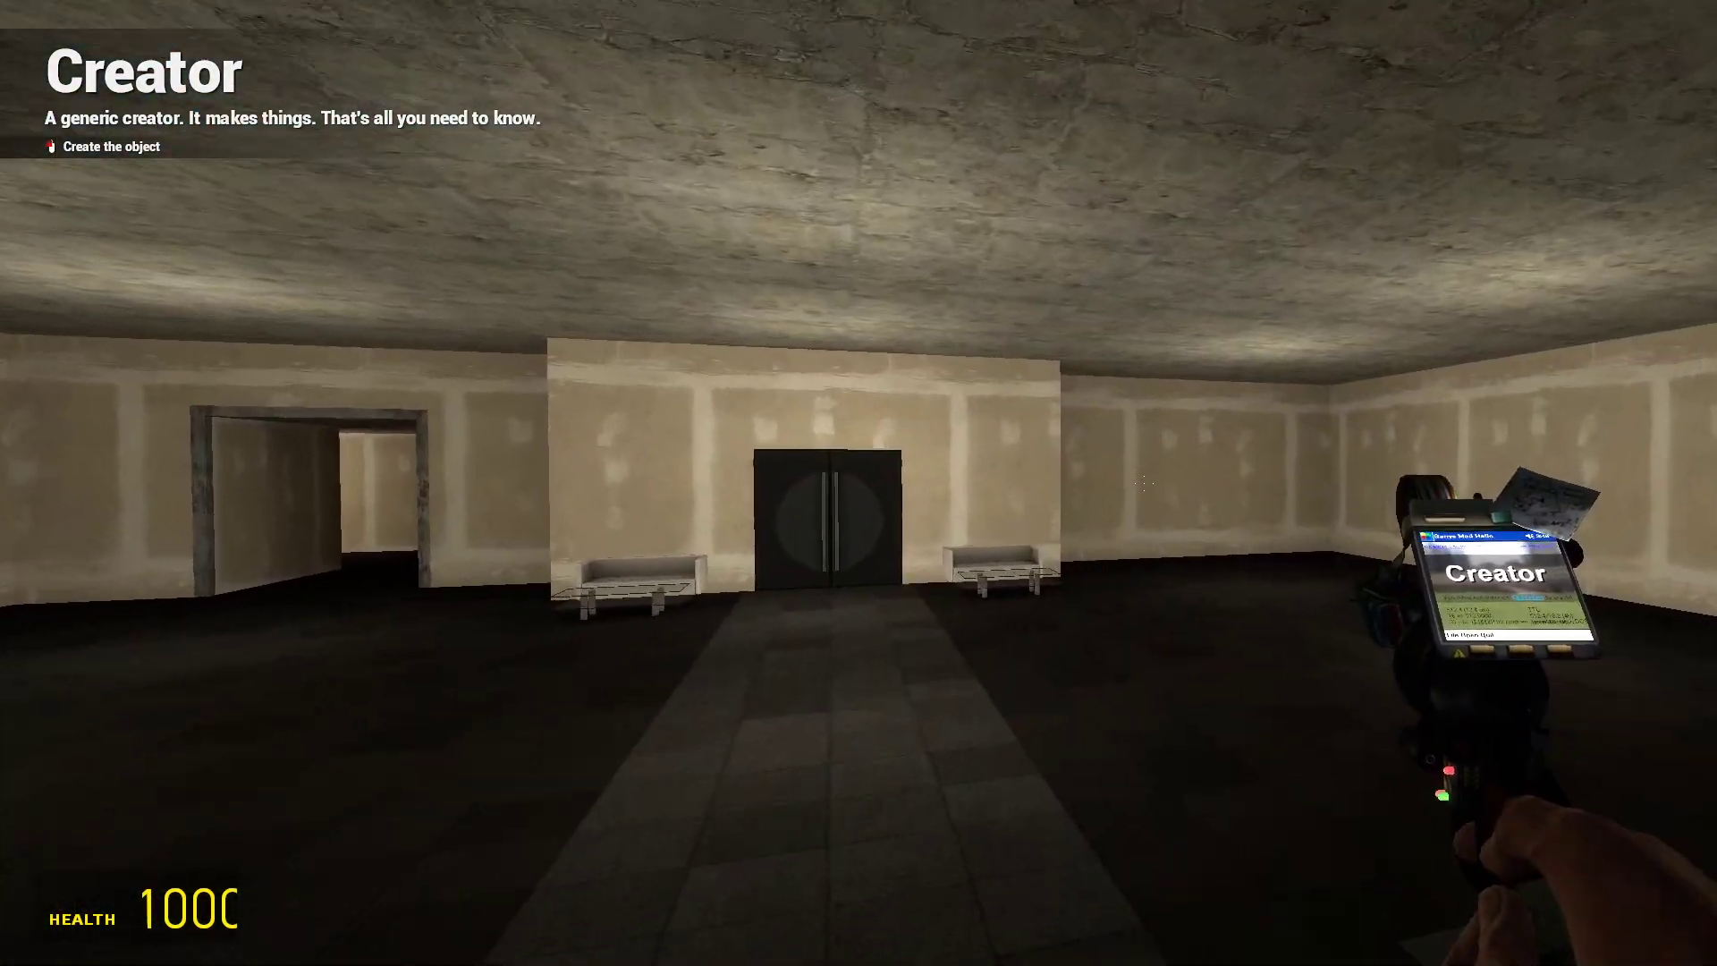
key("w")
key("w")
key("w")
Enter the couch lobby and bring up the Humans + Resistance NPC list.
key("w")
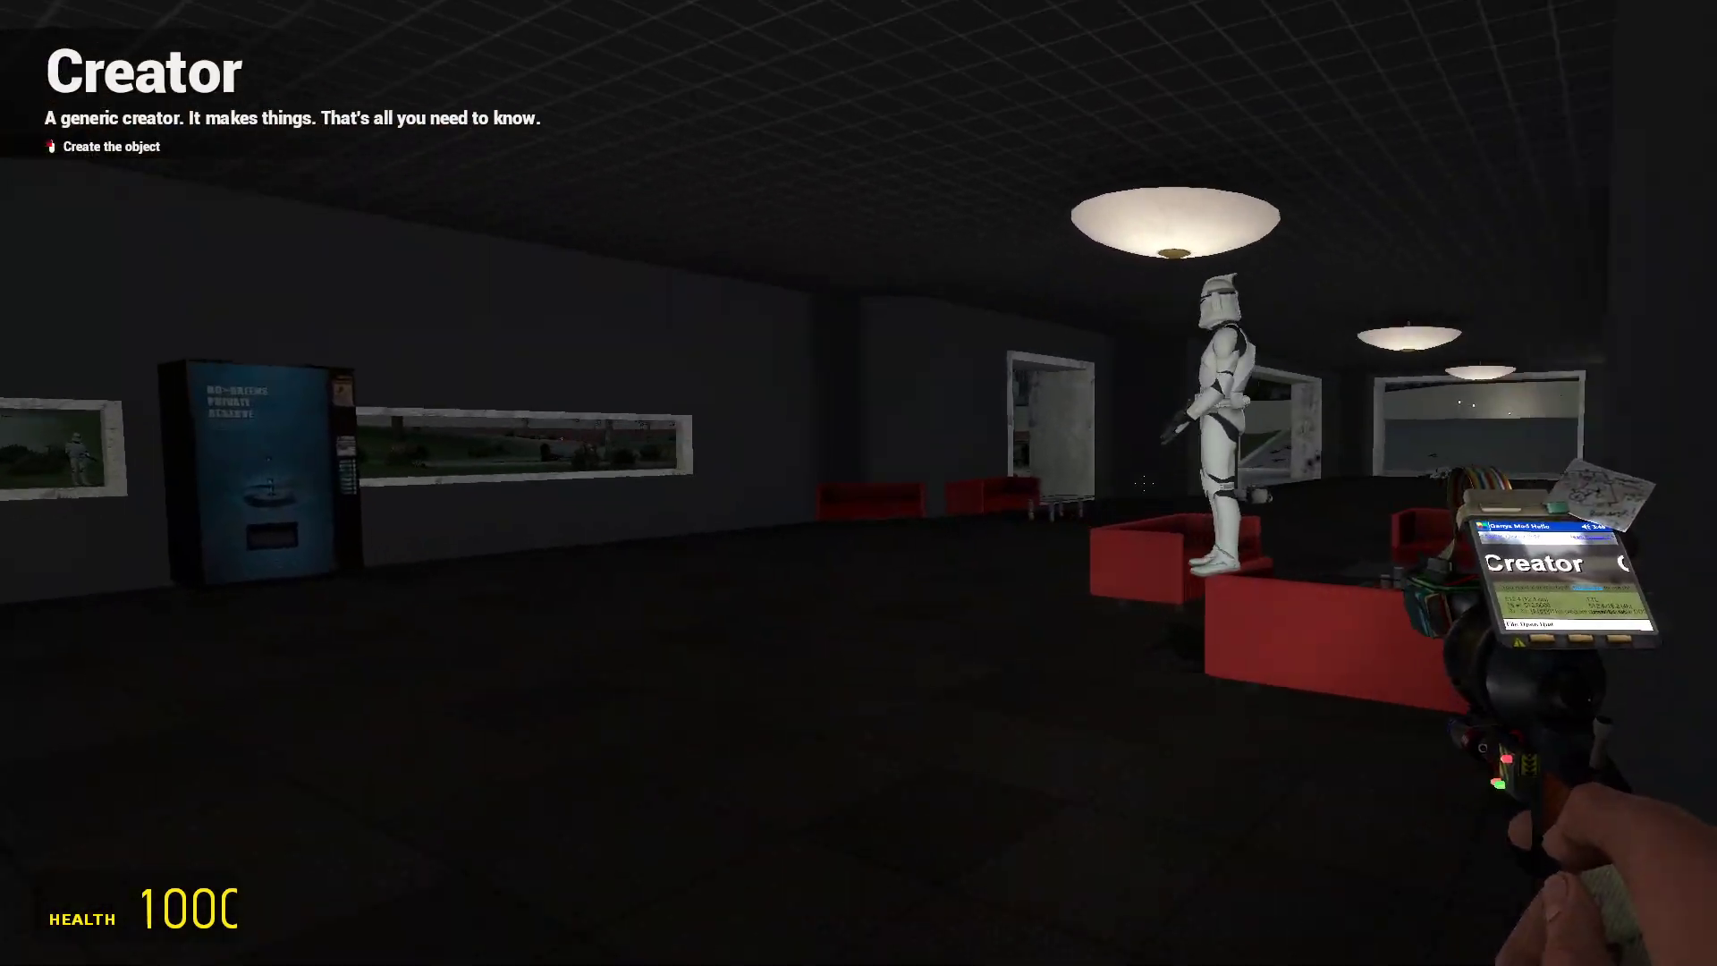
key("w")
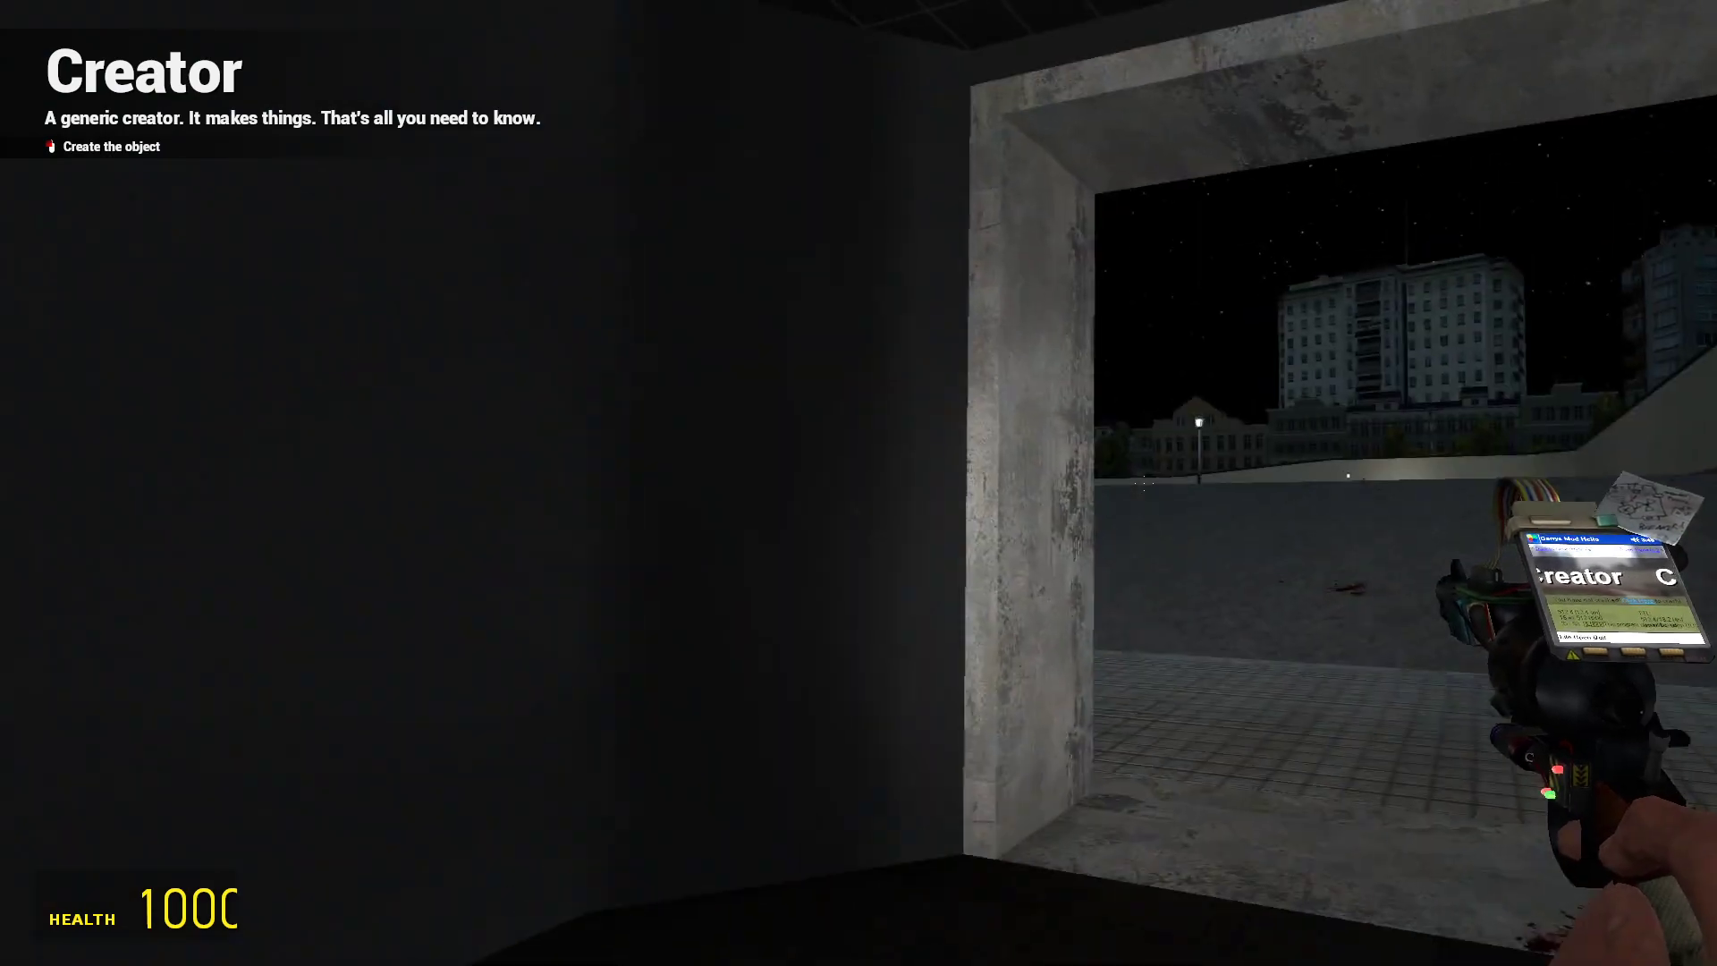
key("q")
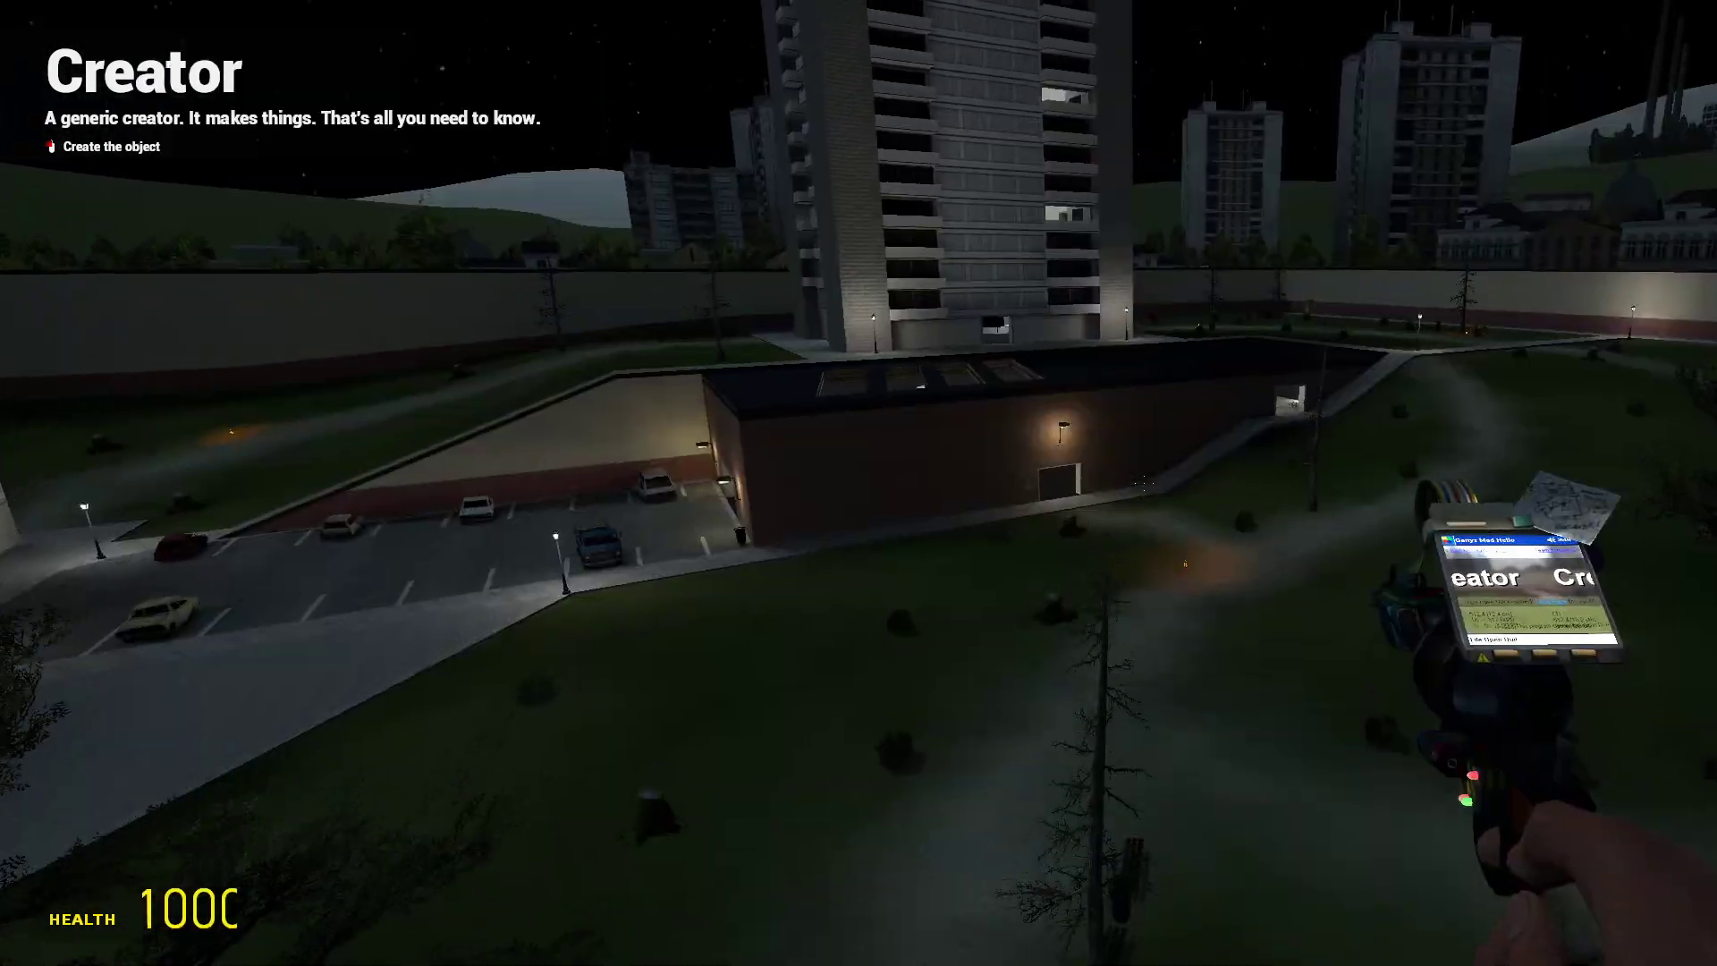
key("q")
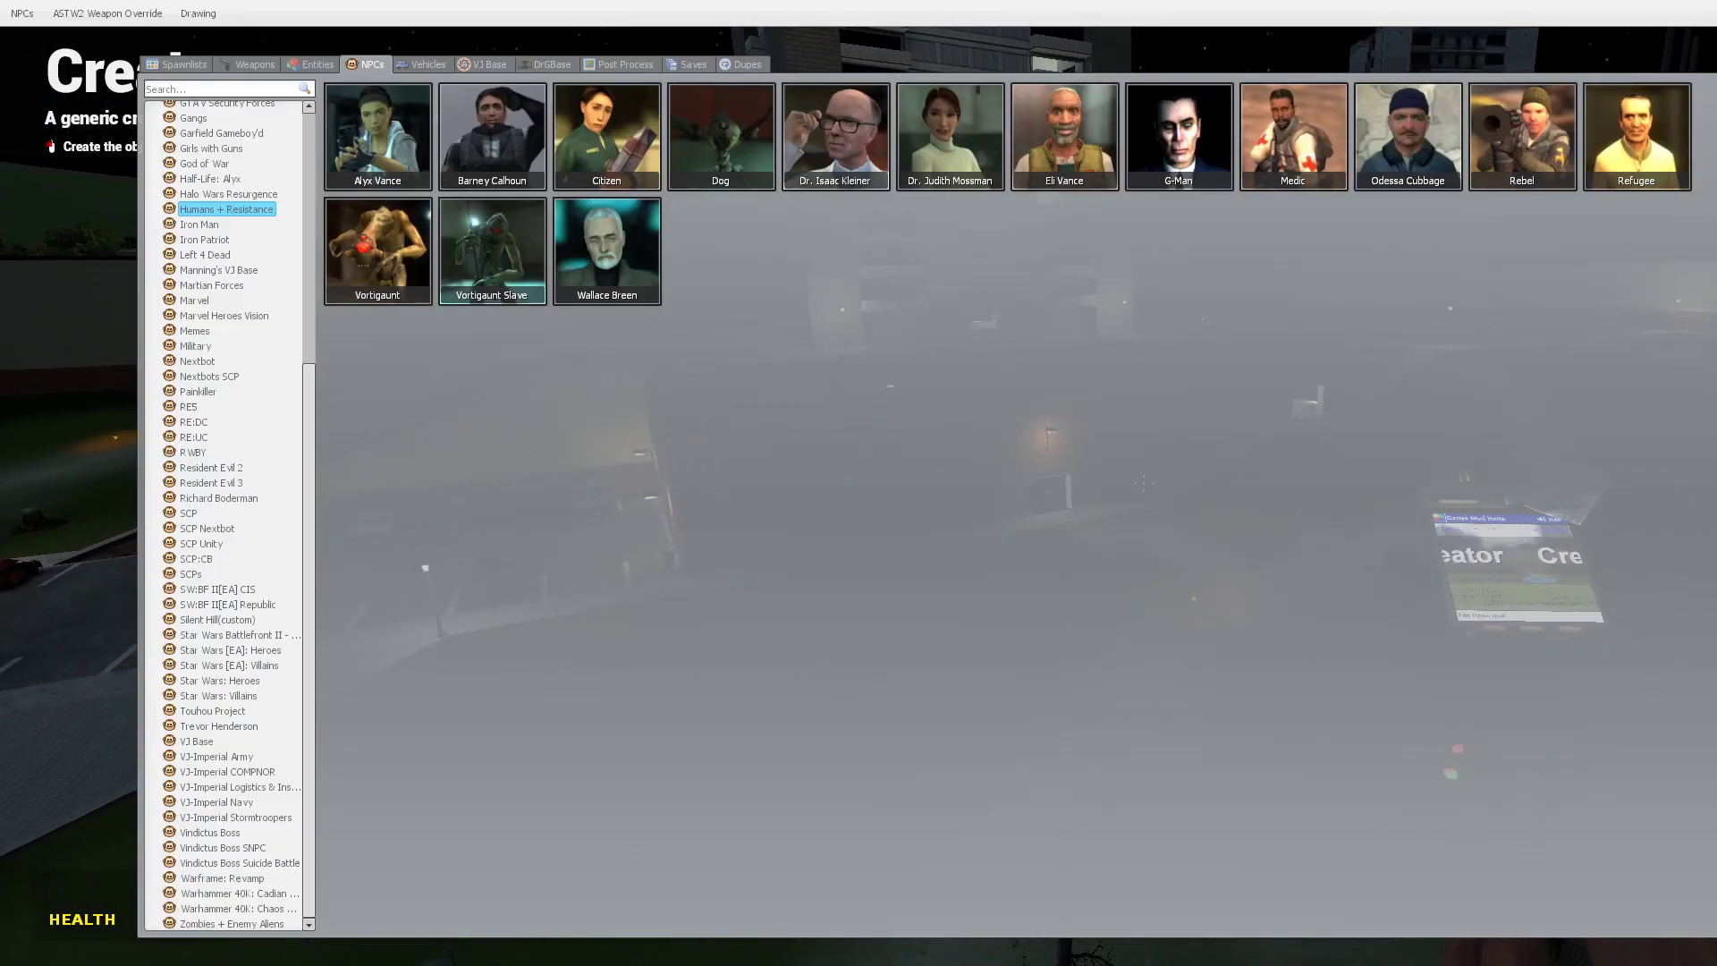
Disable NPC thinking (ai_disabled 1) and return to the view over the park.
key("q")
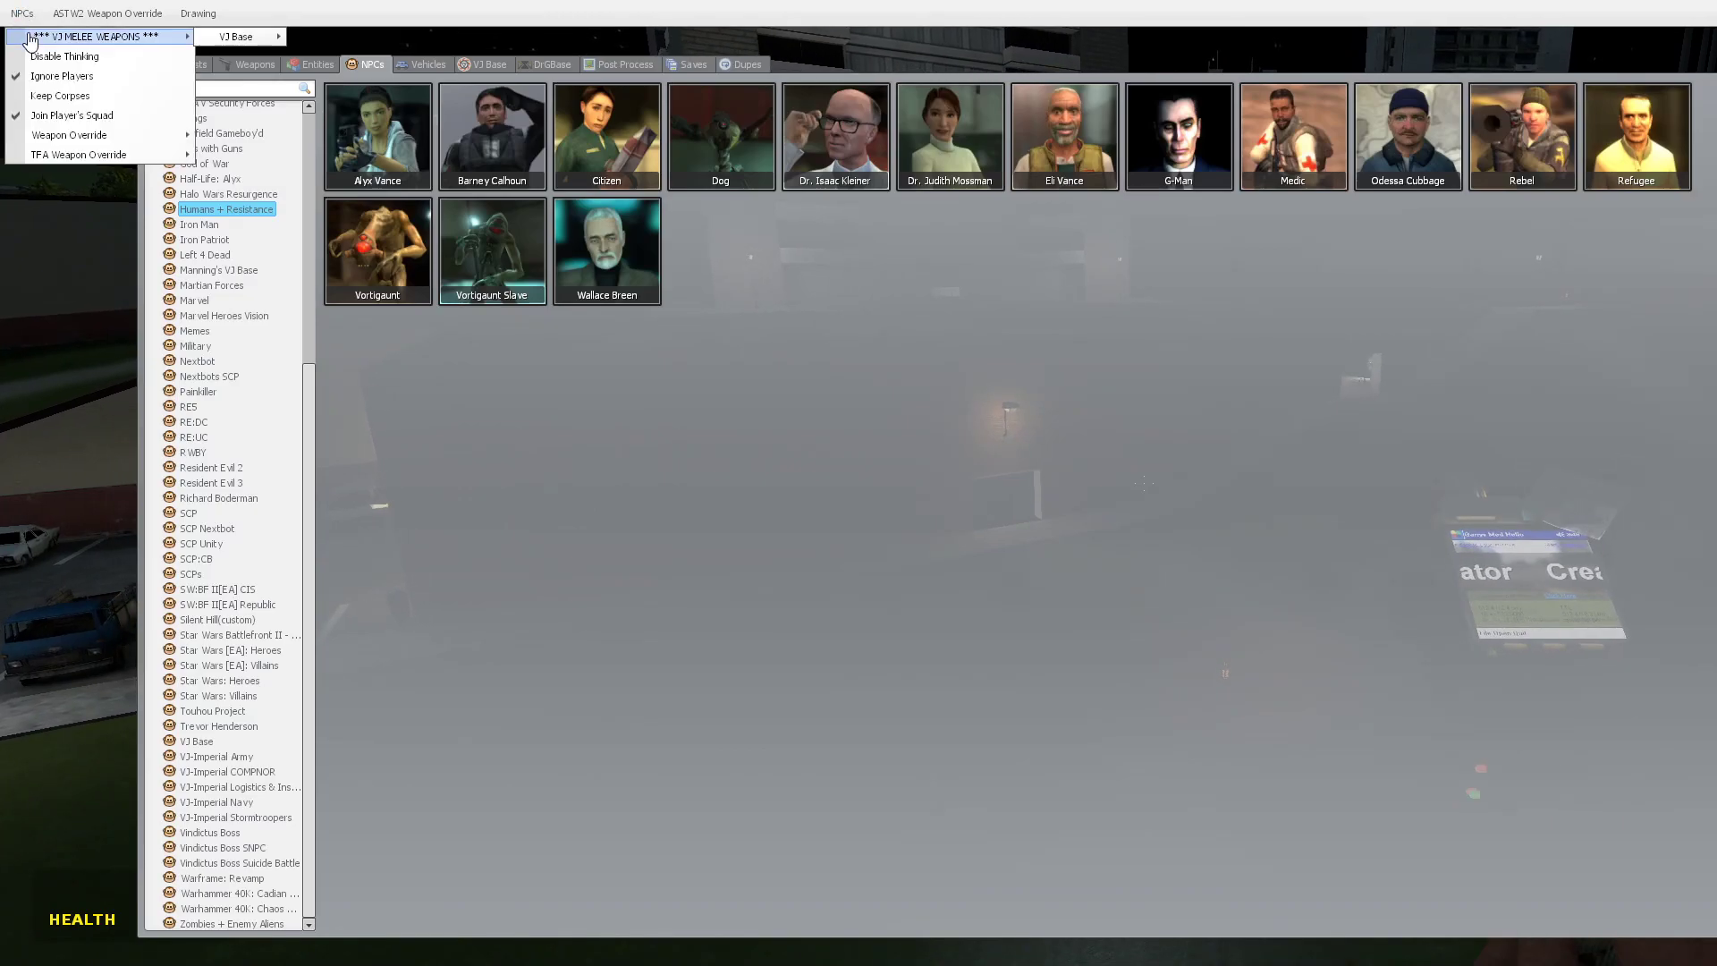
left_click(38, 57)
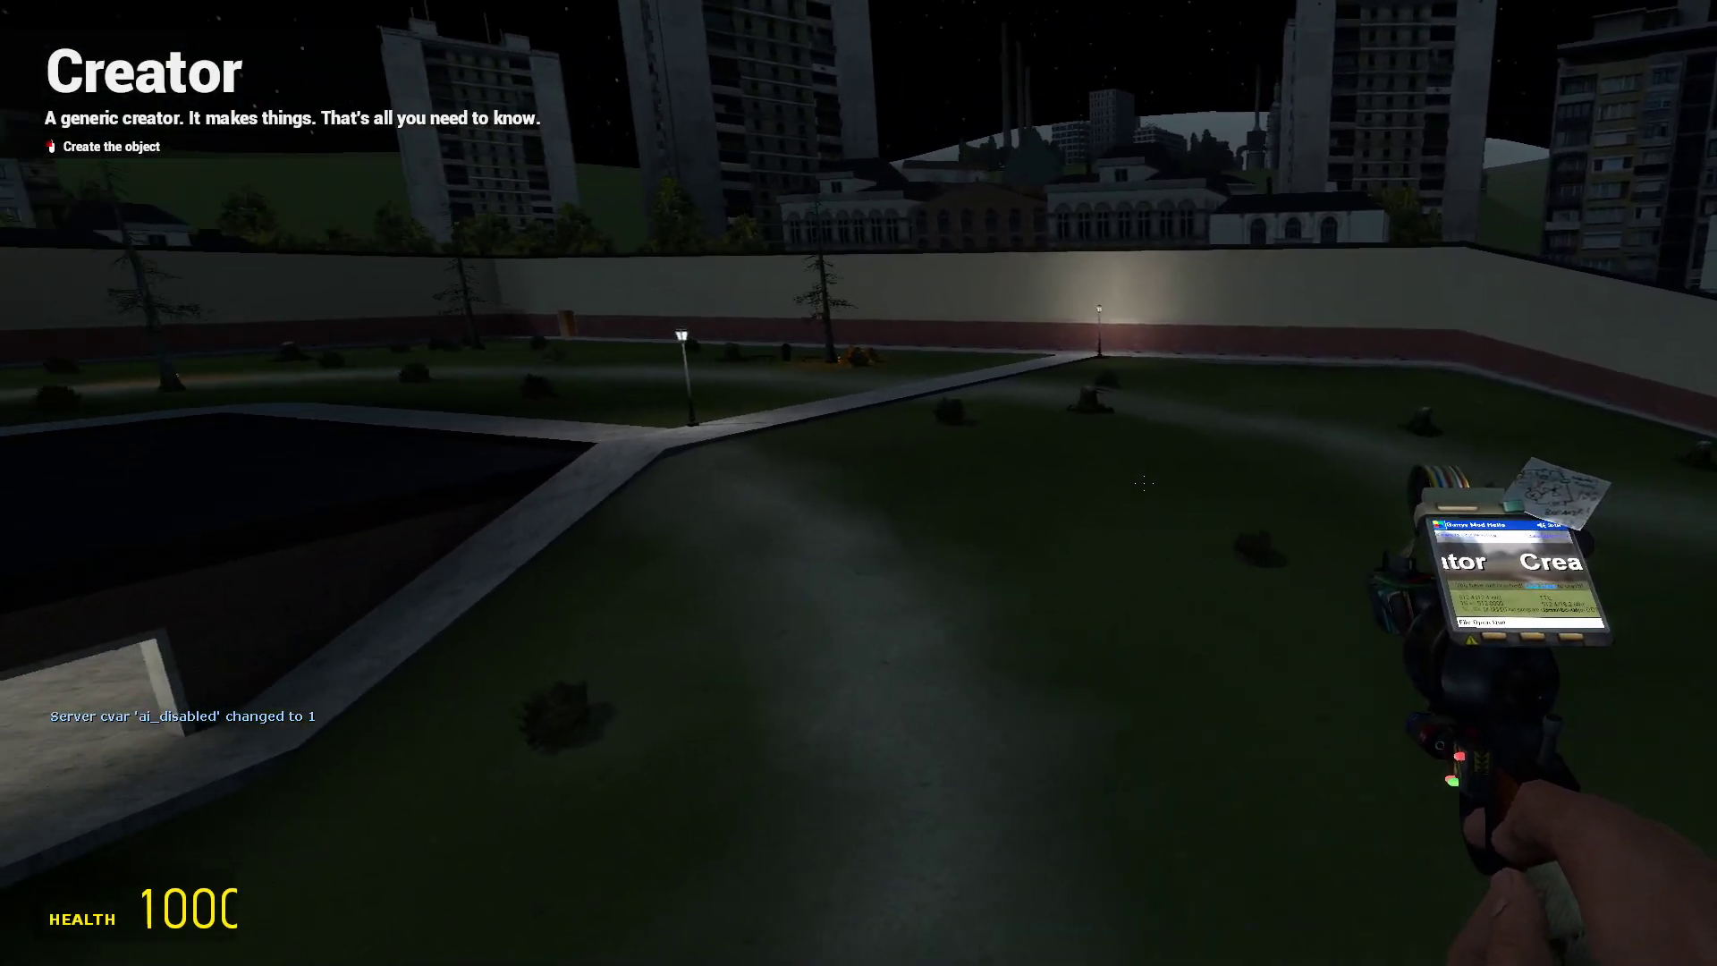
key("q")
key("q")
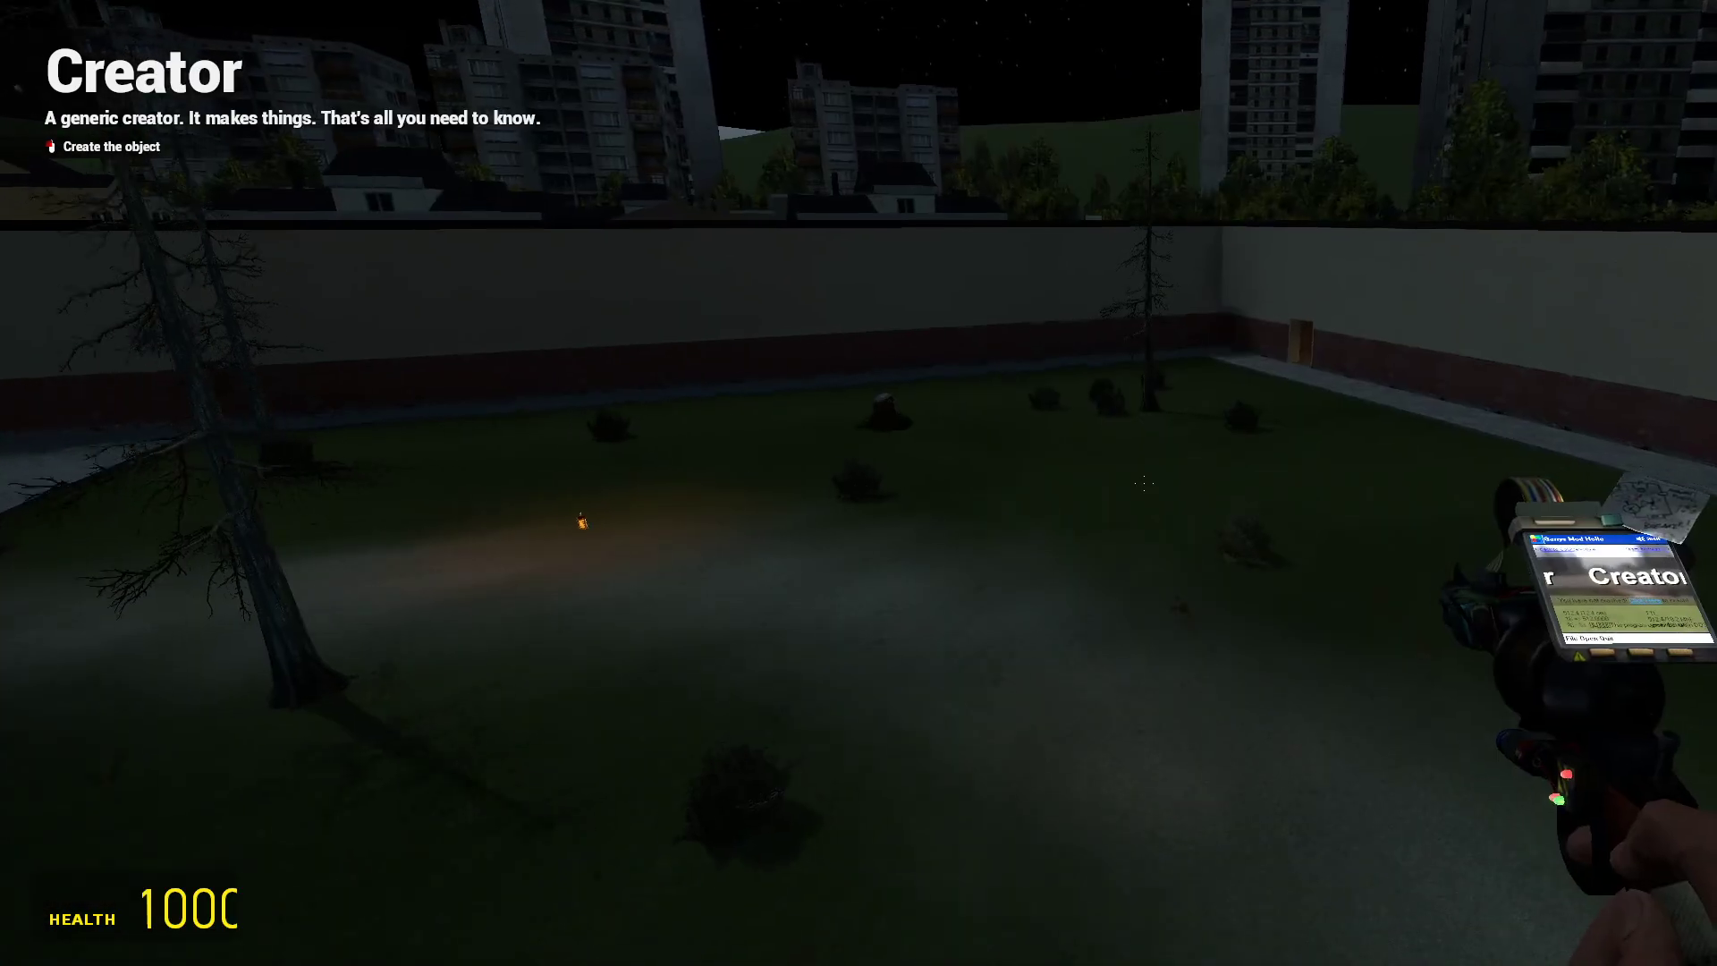
Bring the Military NPC list back up, then hide it to view the soldiers.
key("q")
key("q")
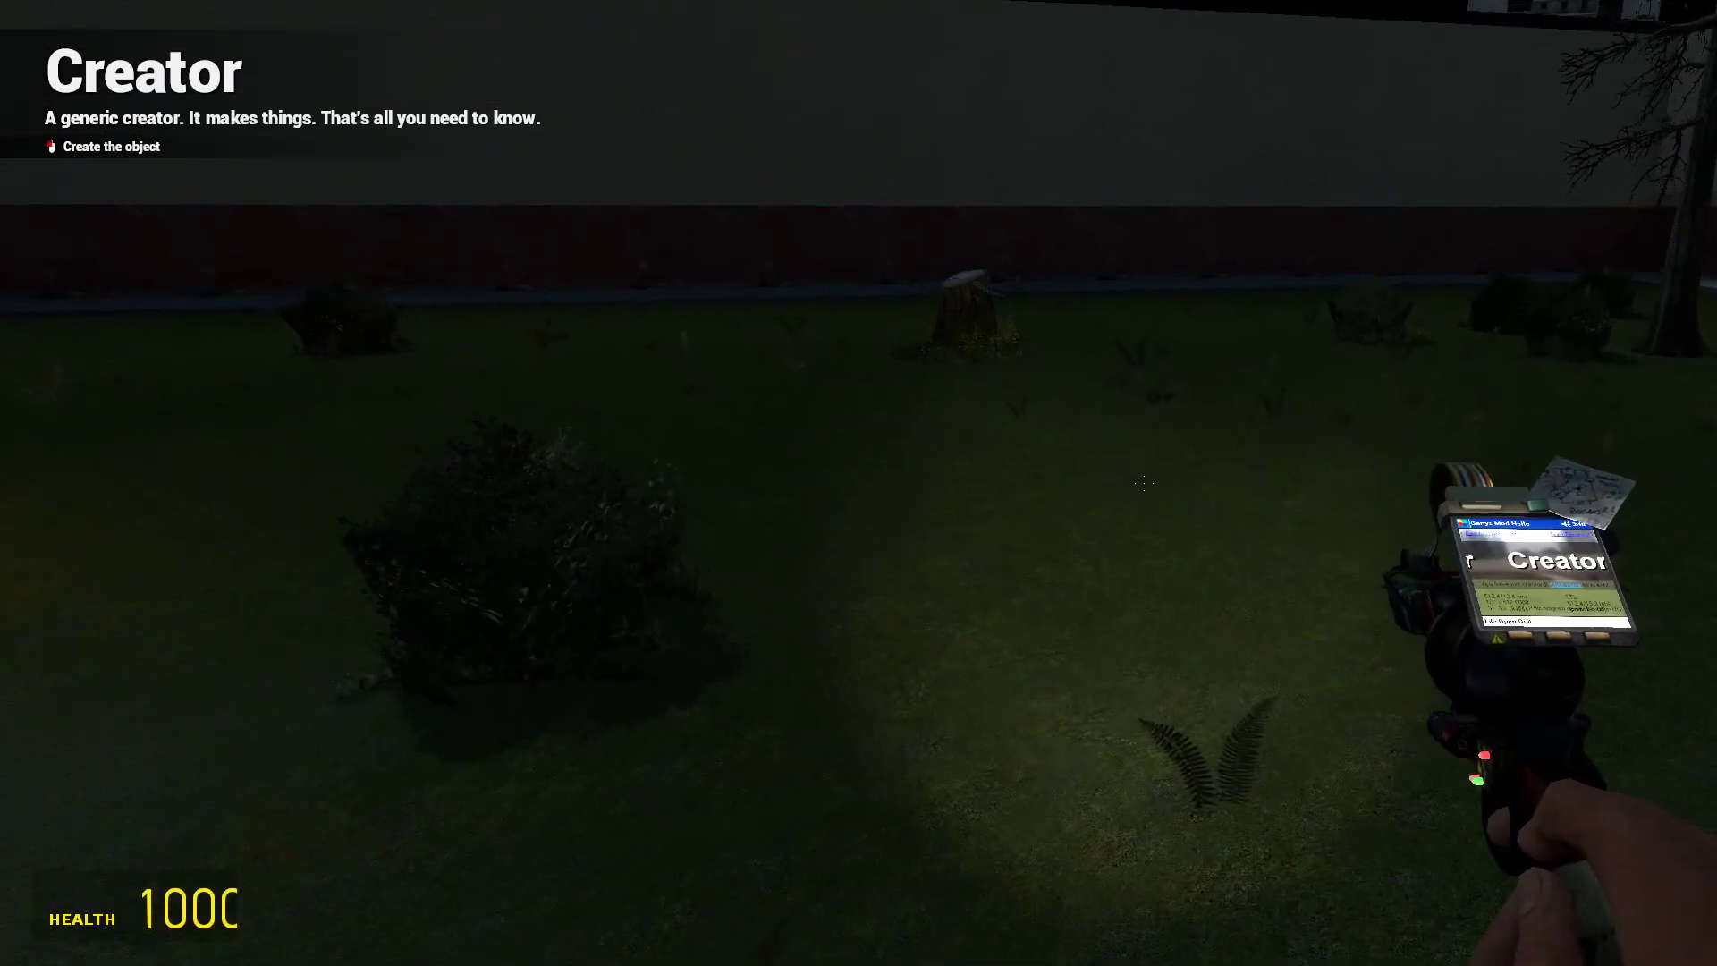
key("q")
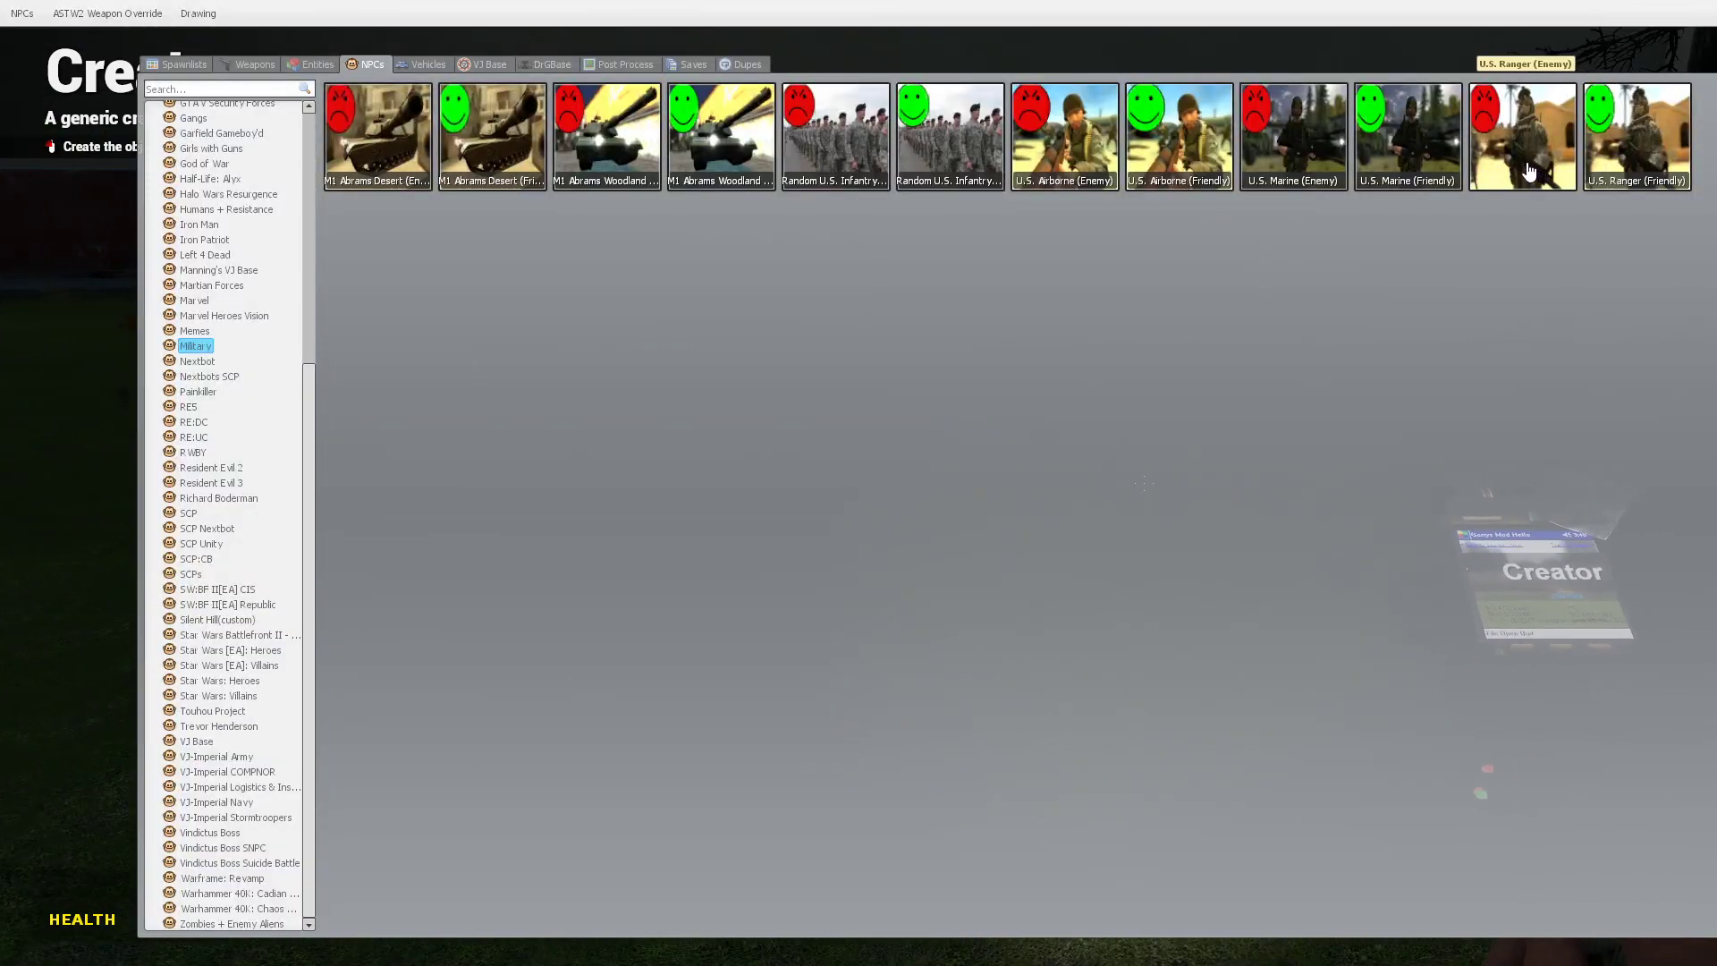
key("q")
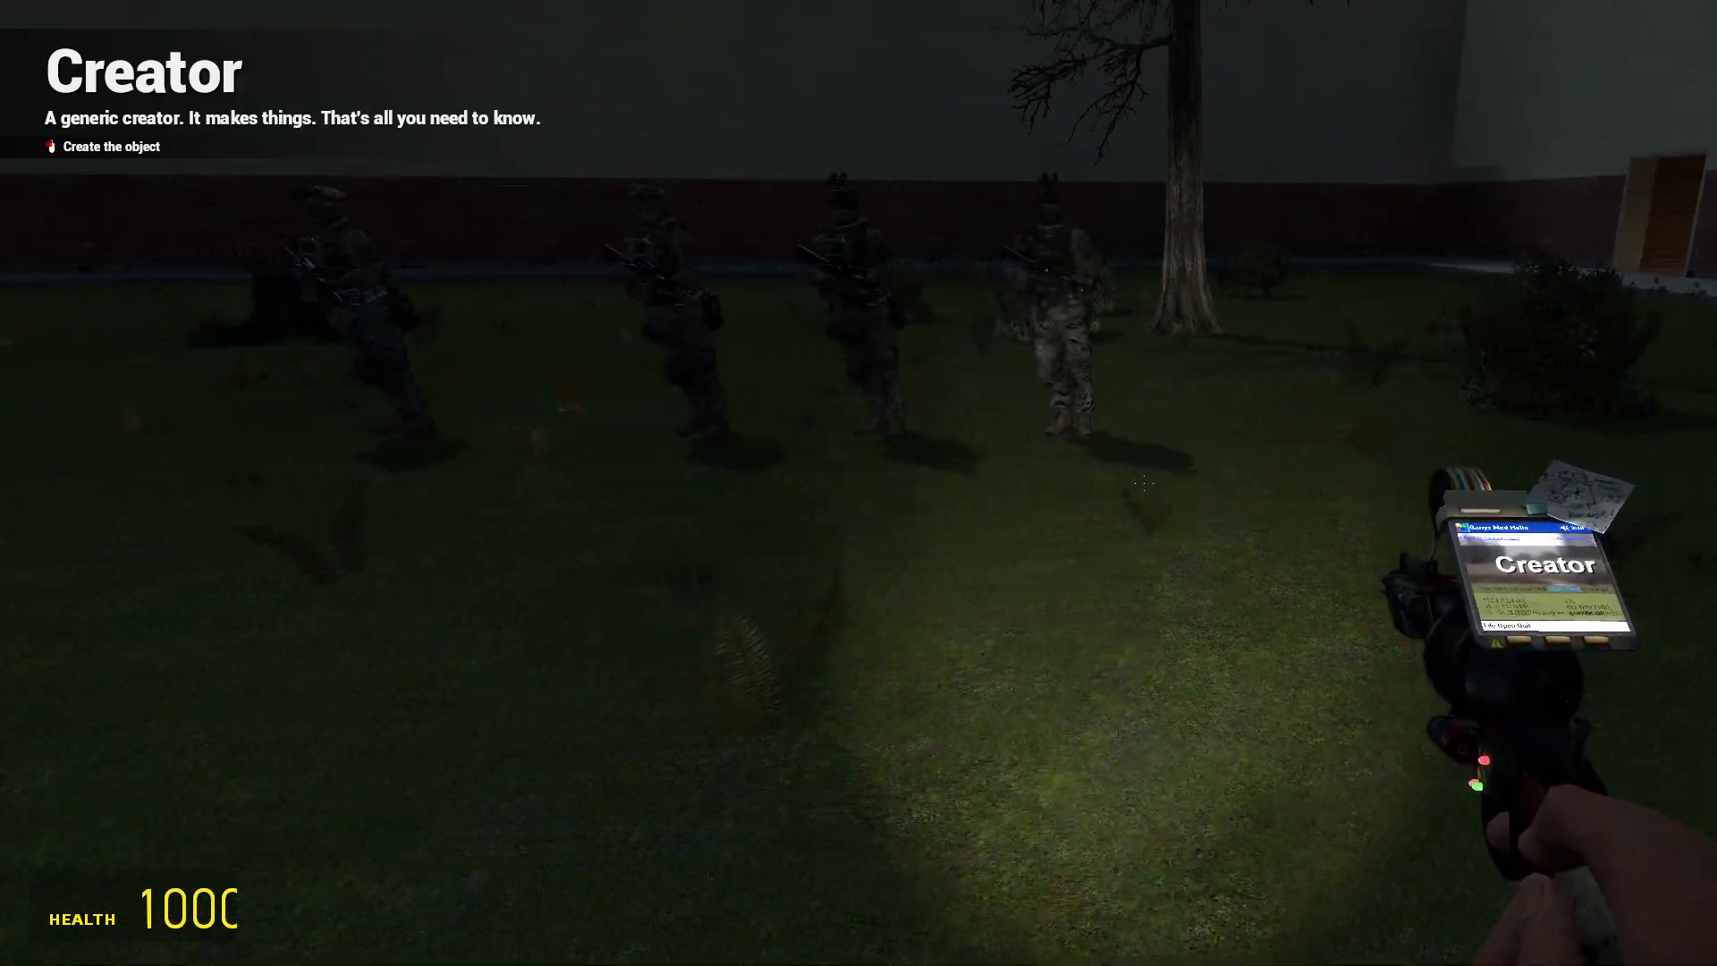
key("q")
key("q")
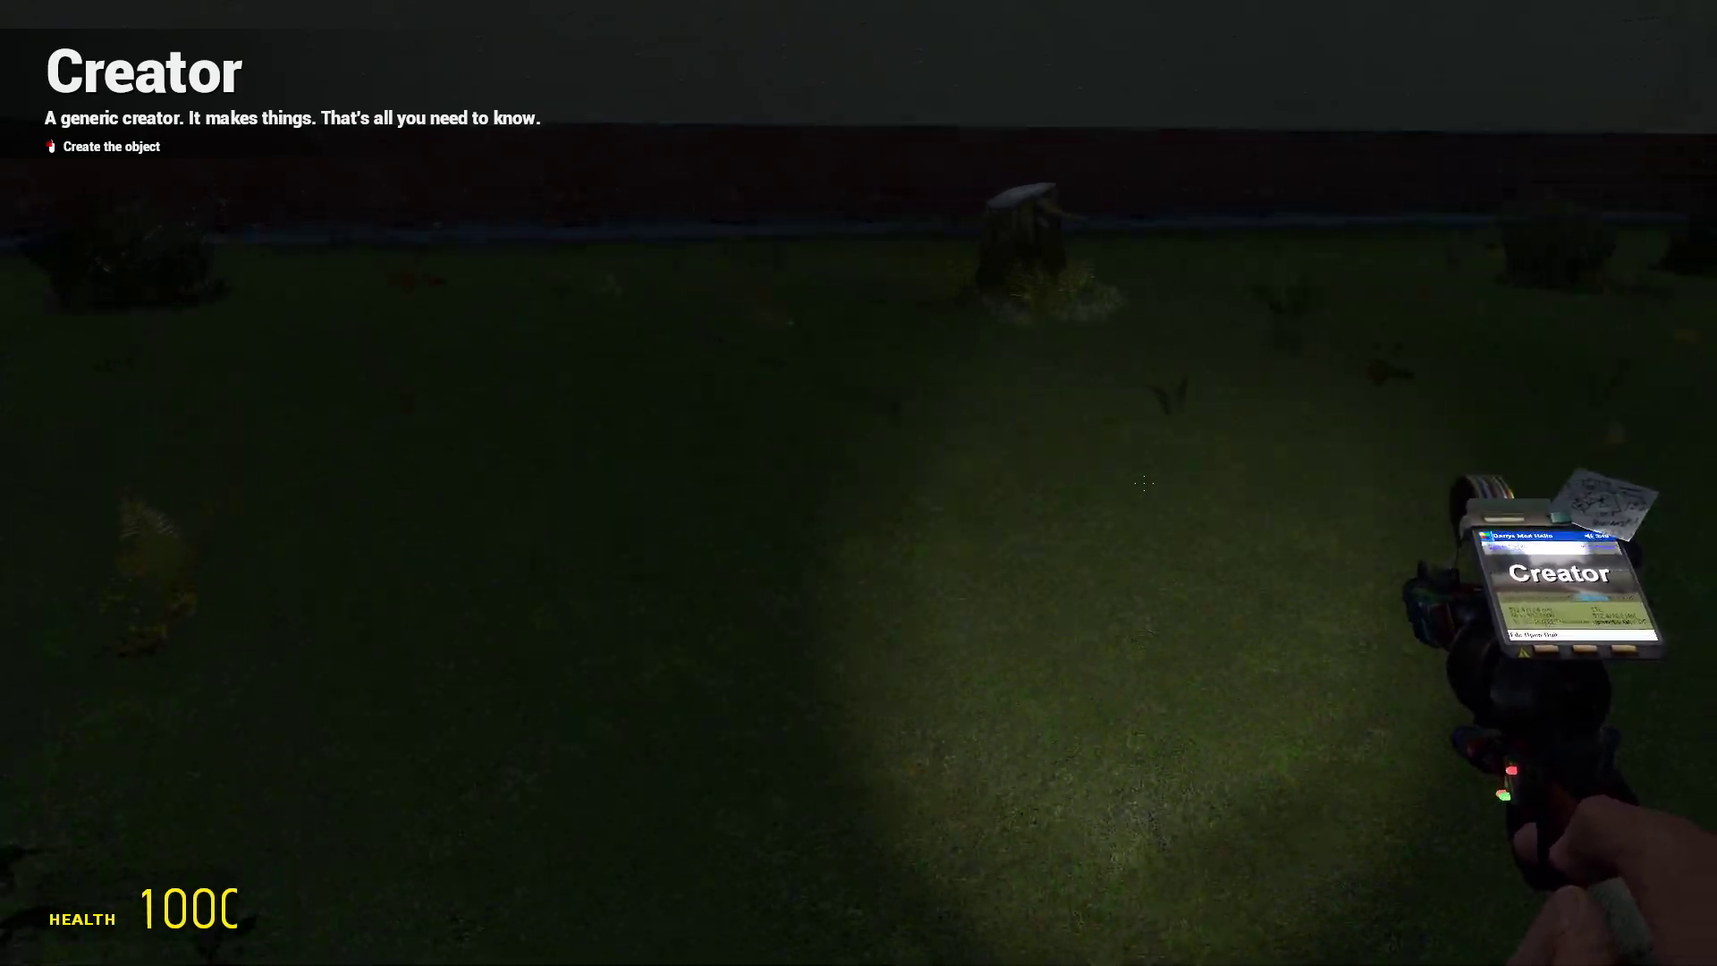
Fly over the park and rooftops to the long wall, ending on the NPC list.
key("w")
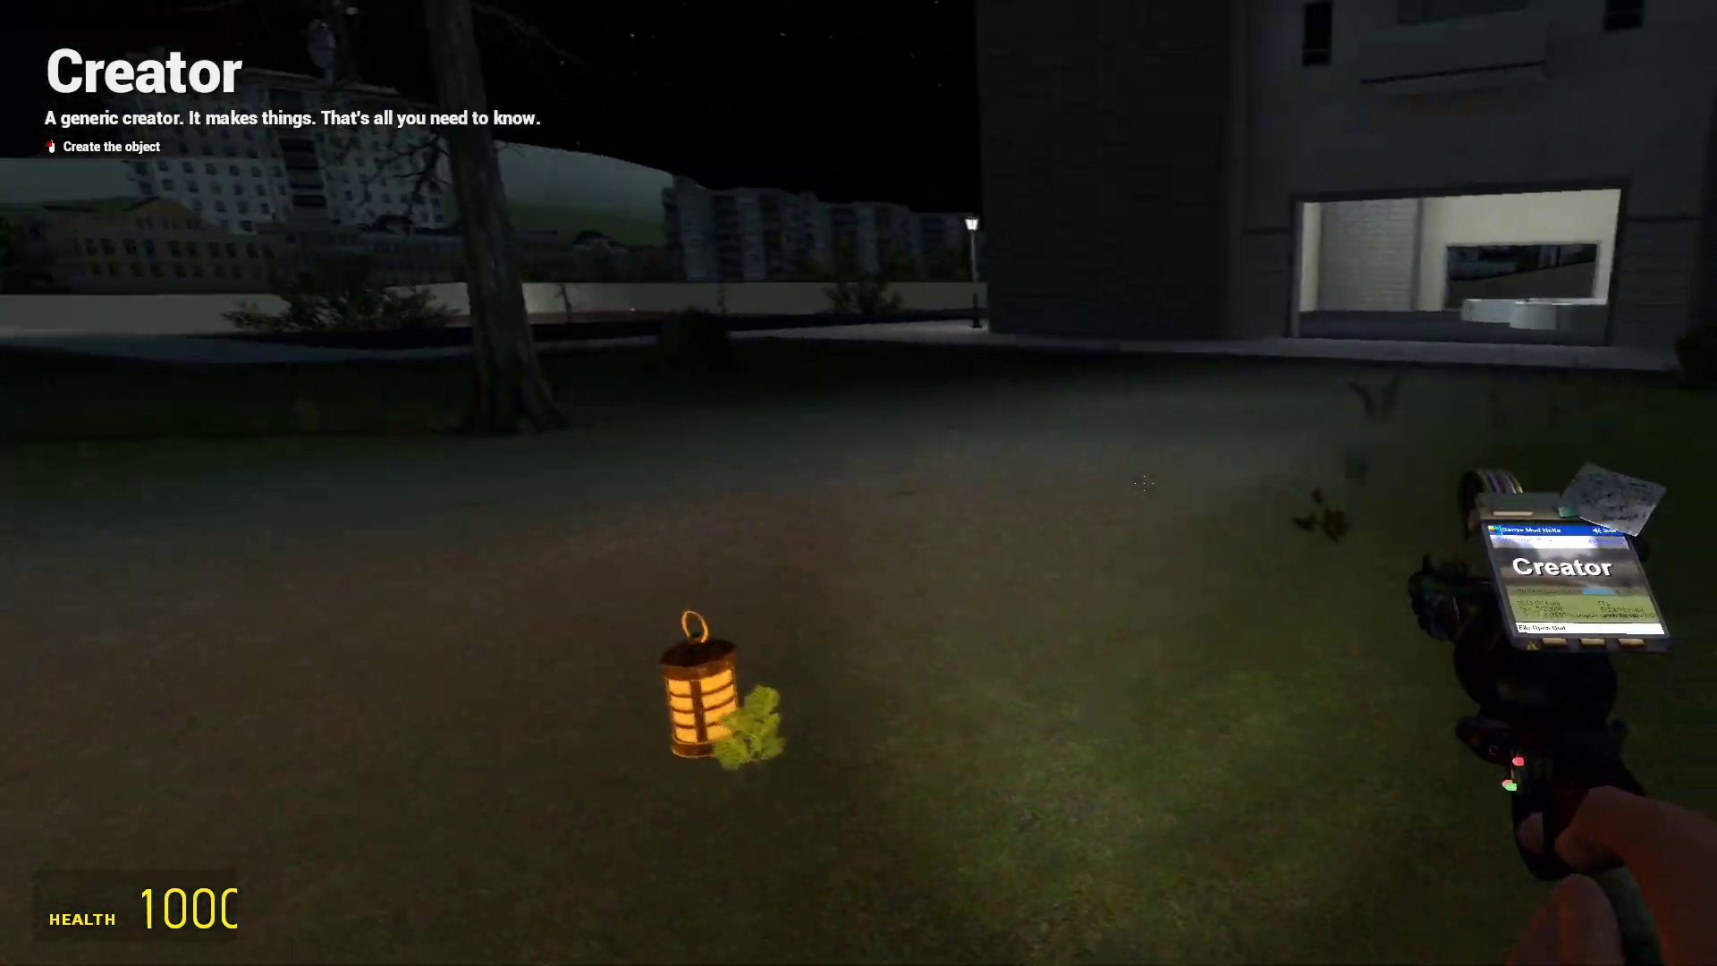
key("w")
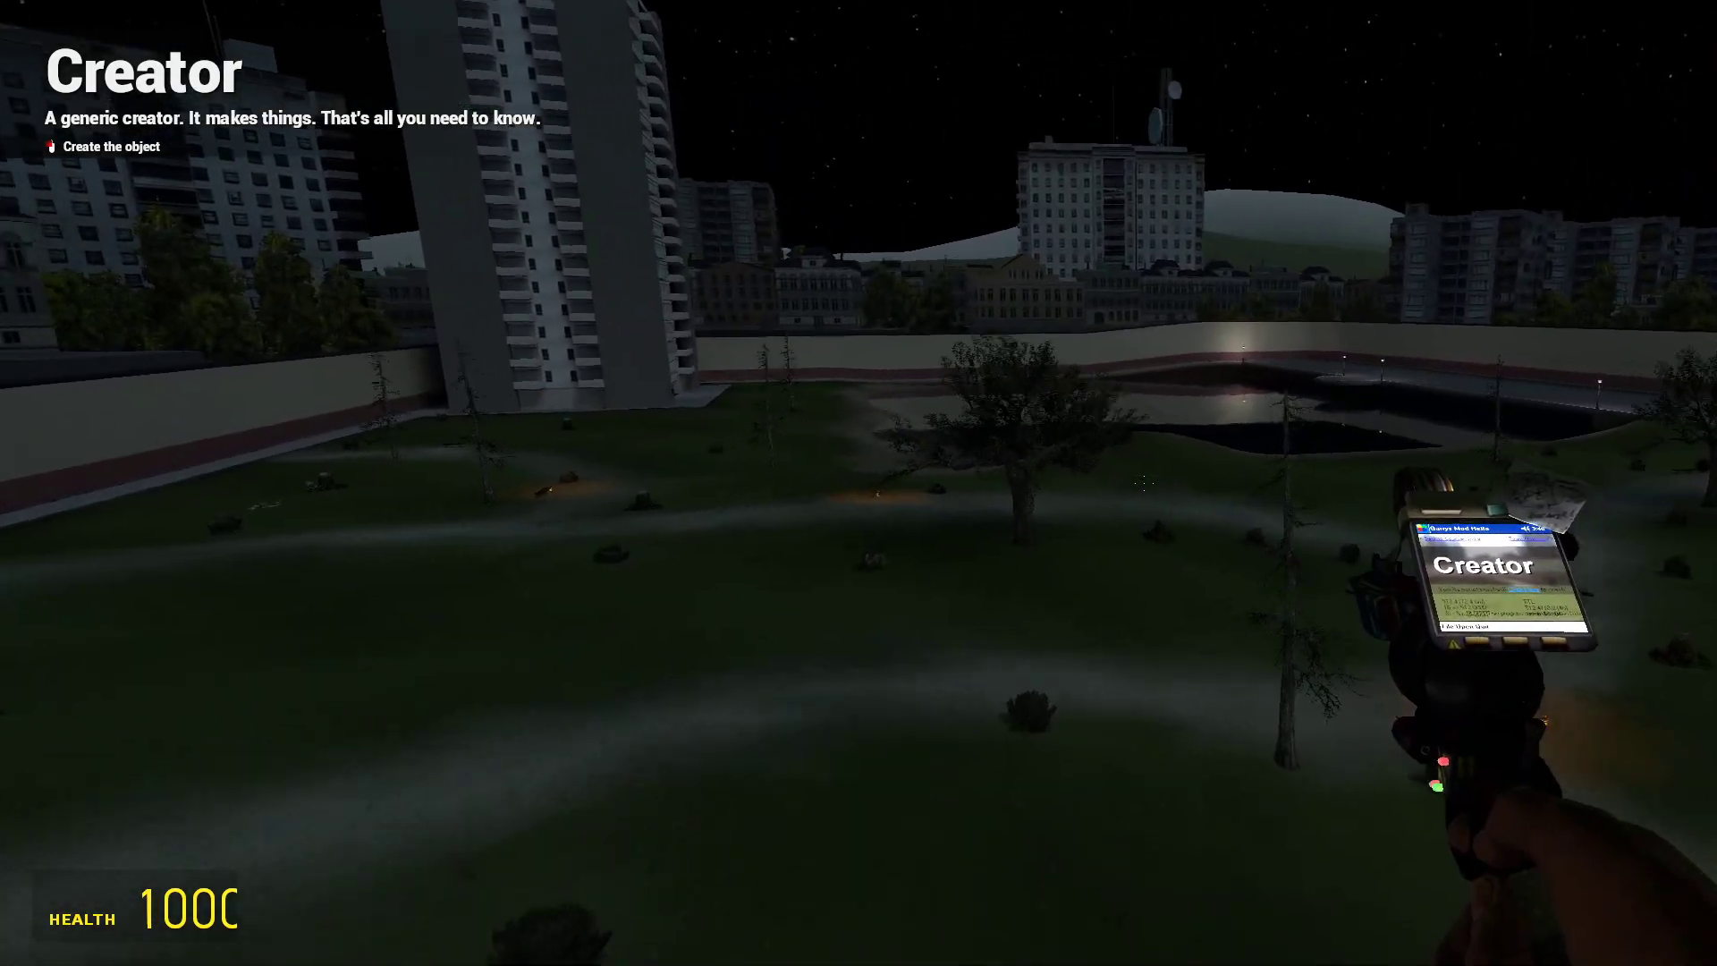
key("w")
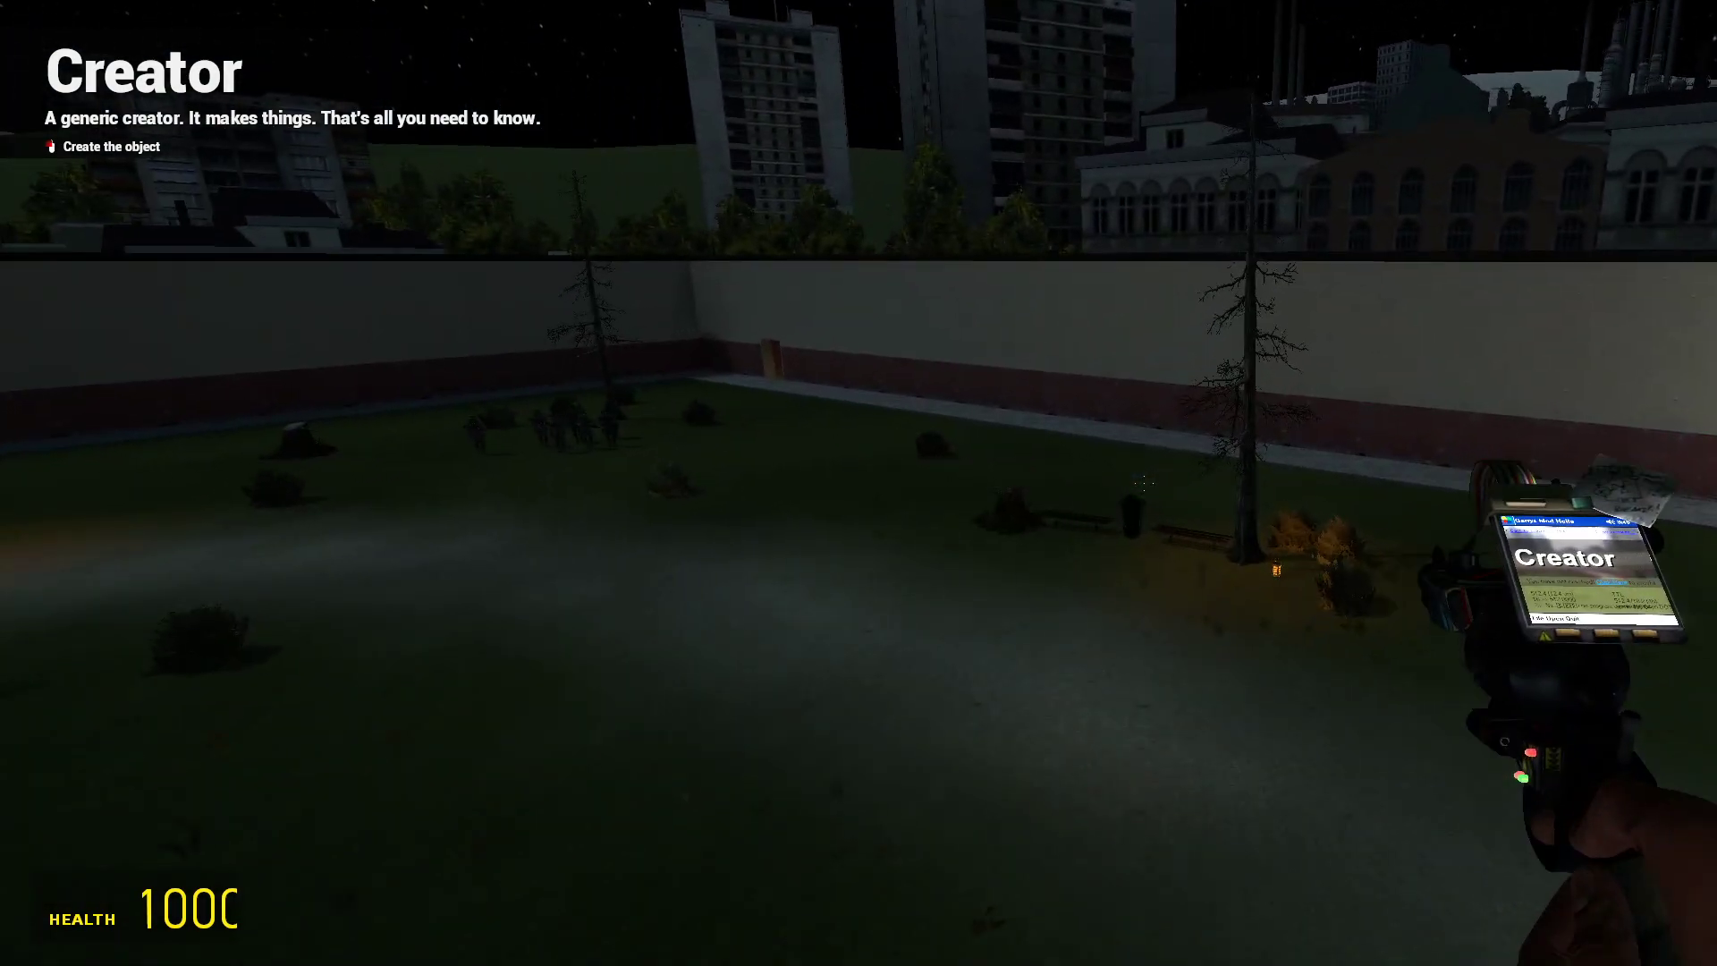
key("w")
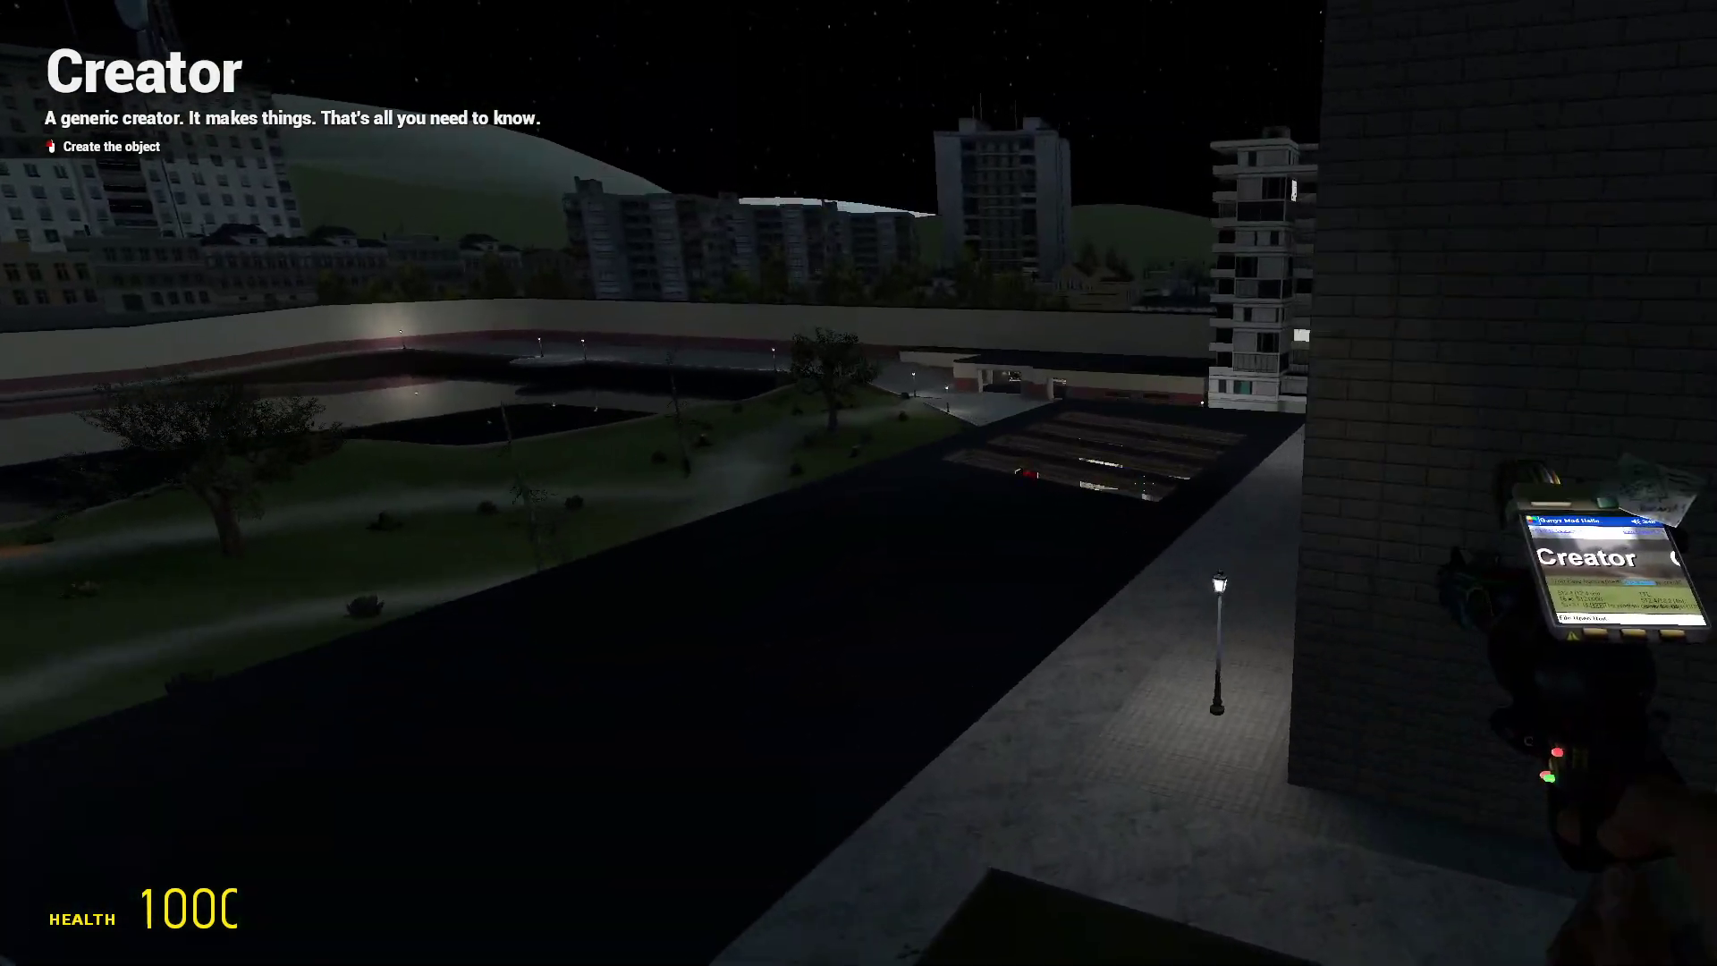
key("w")
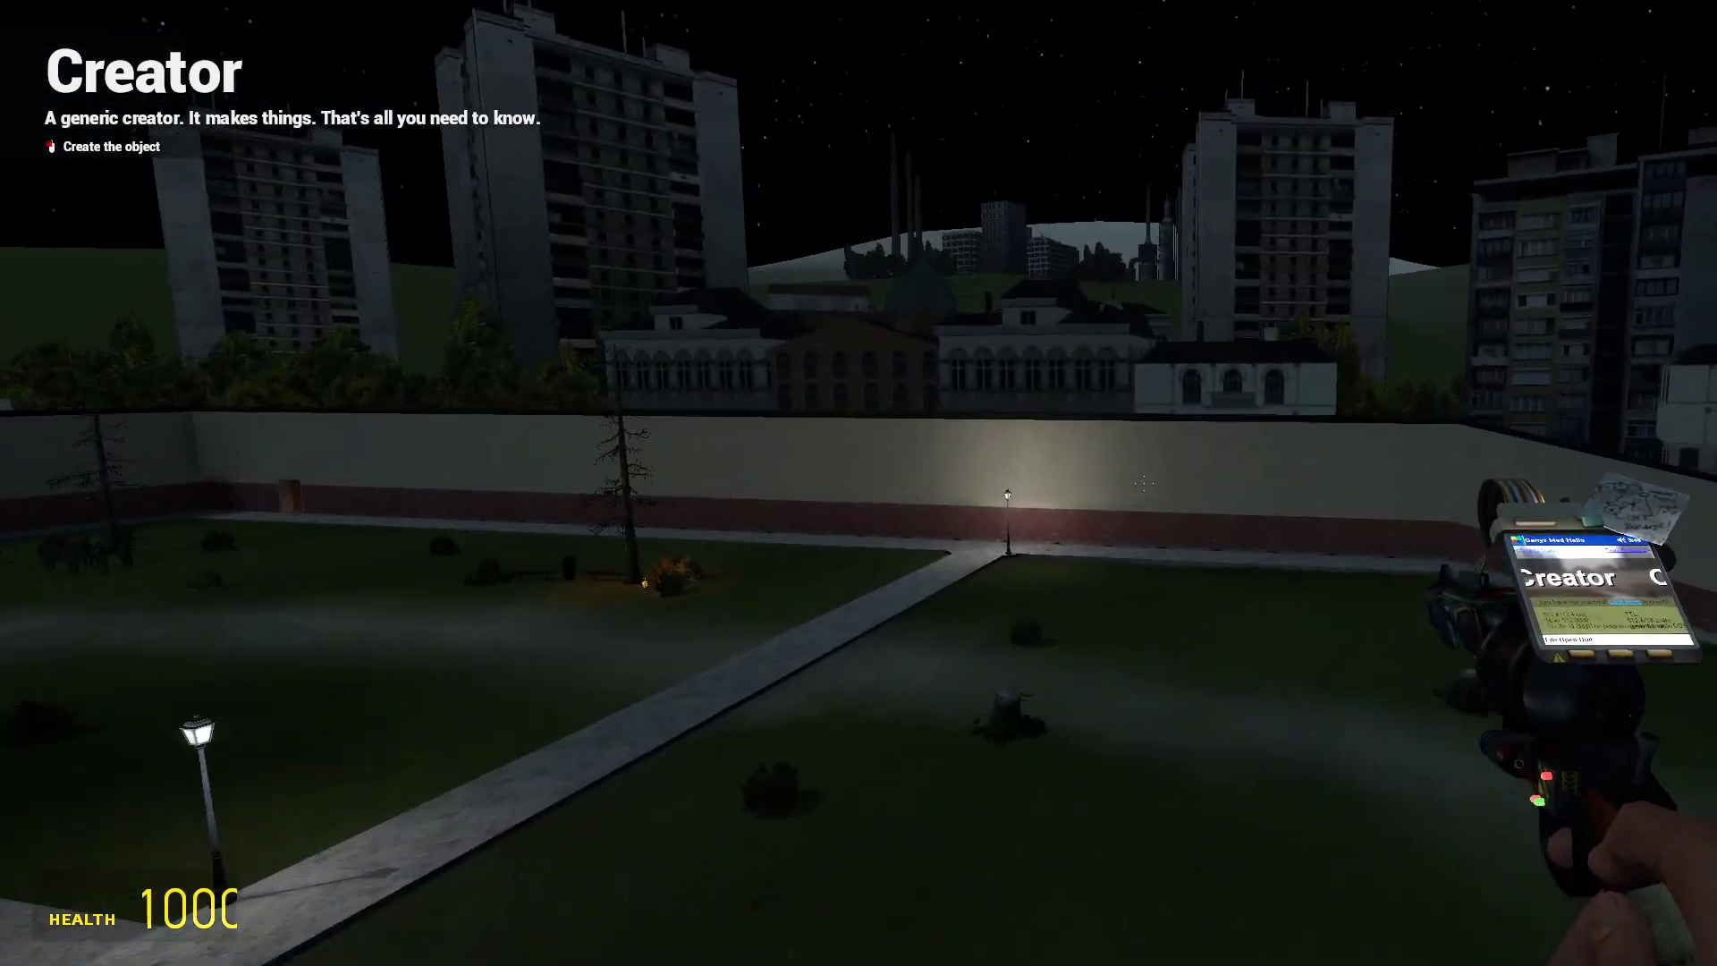
key("w")
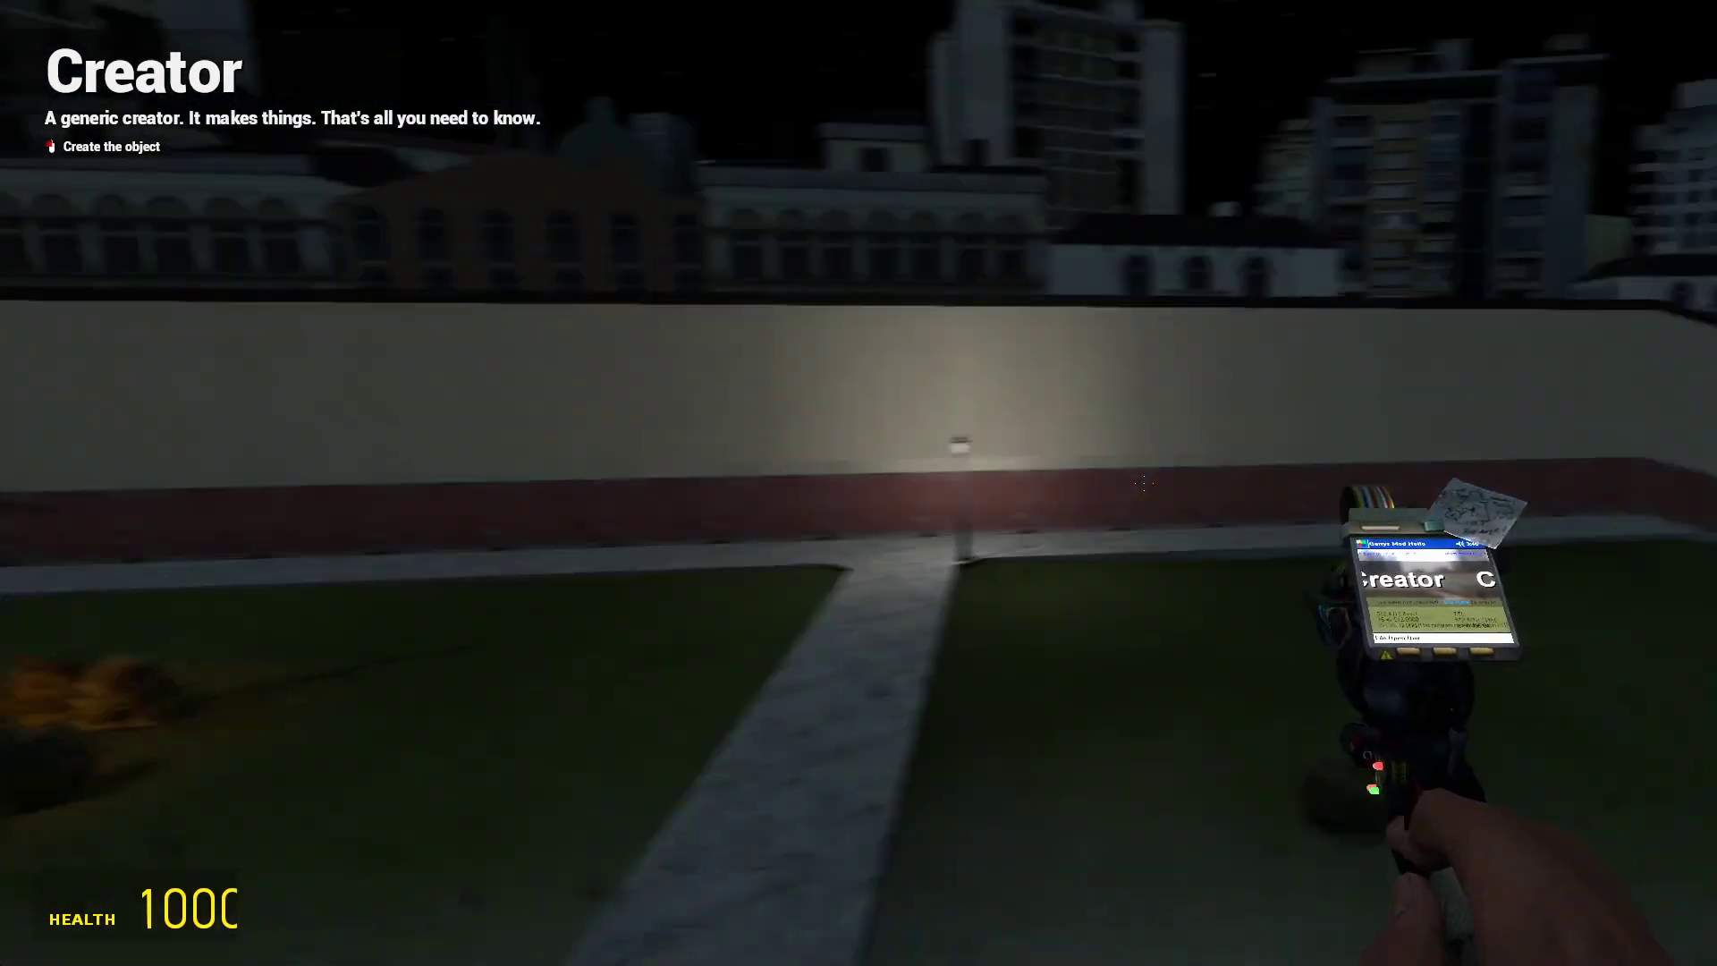
key("w")
Browse the NPC categories from Nextbots to the SWBF II [EA] CIS battle droid list.
key("q")
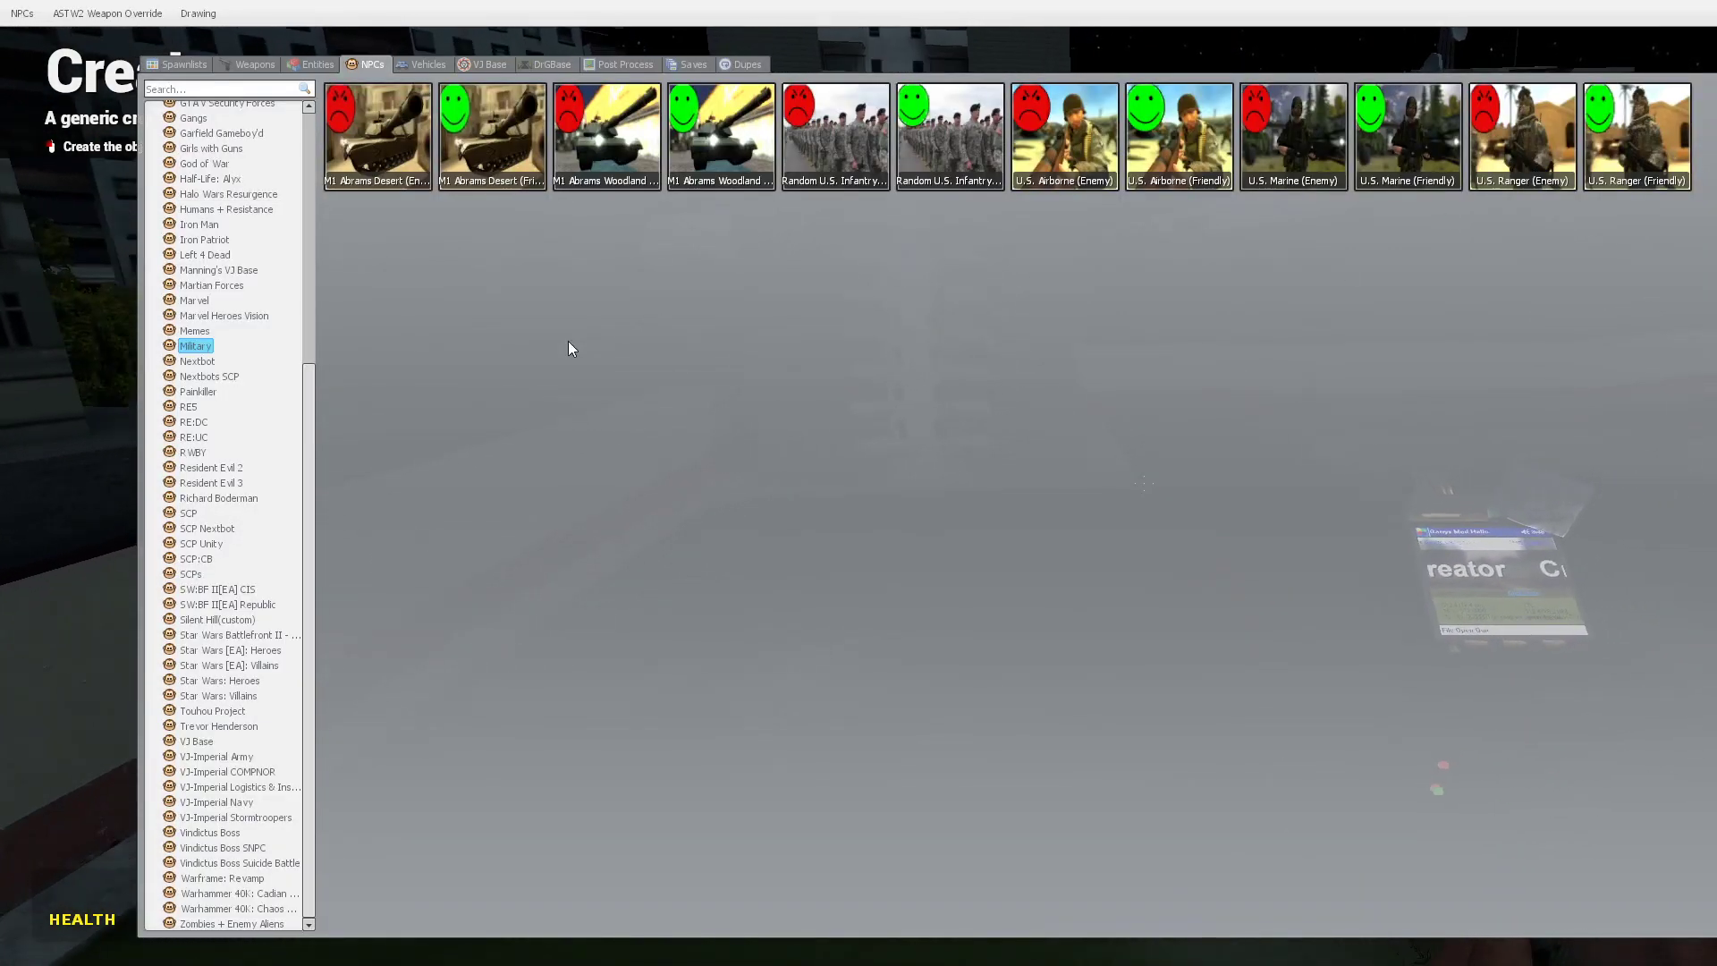
left_click(196, 361)
key("q")
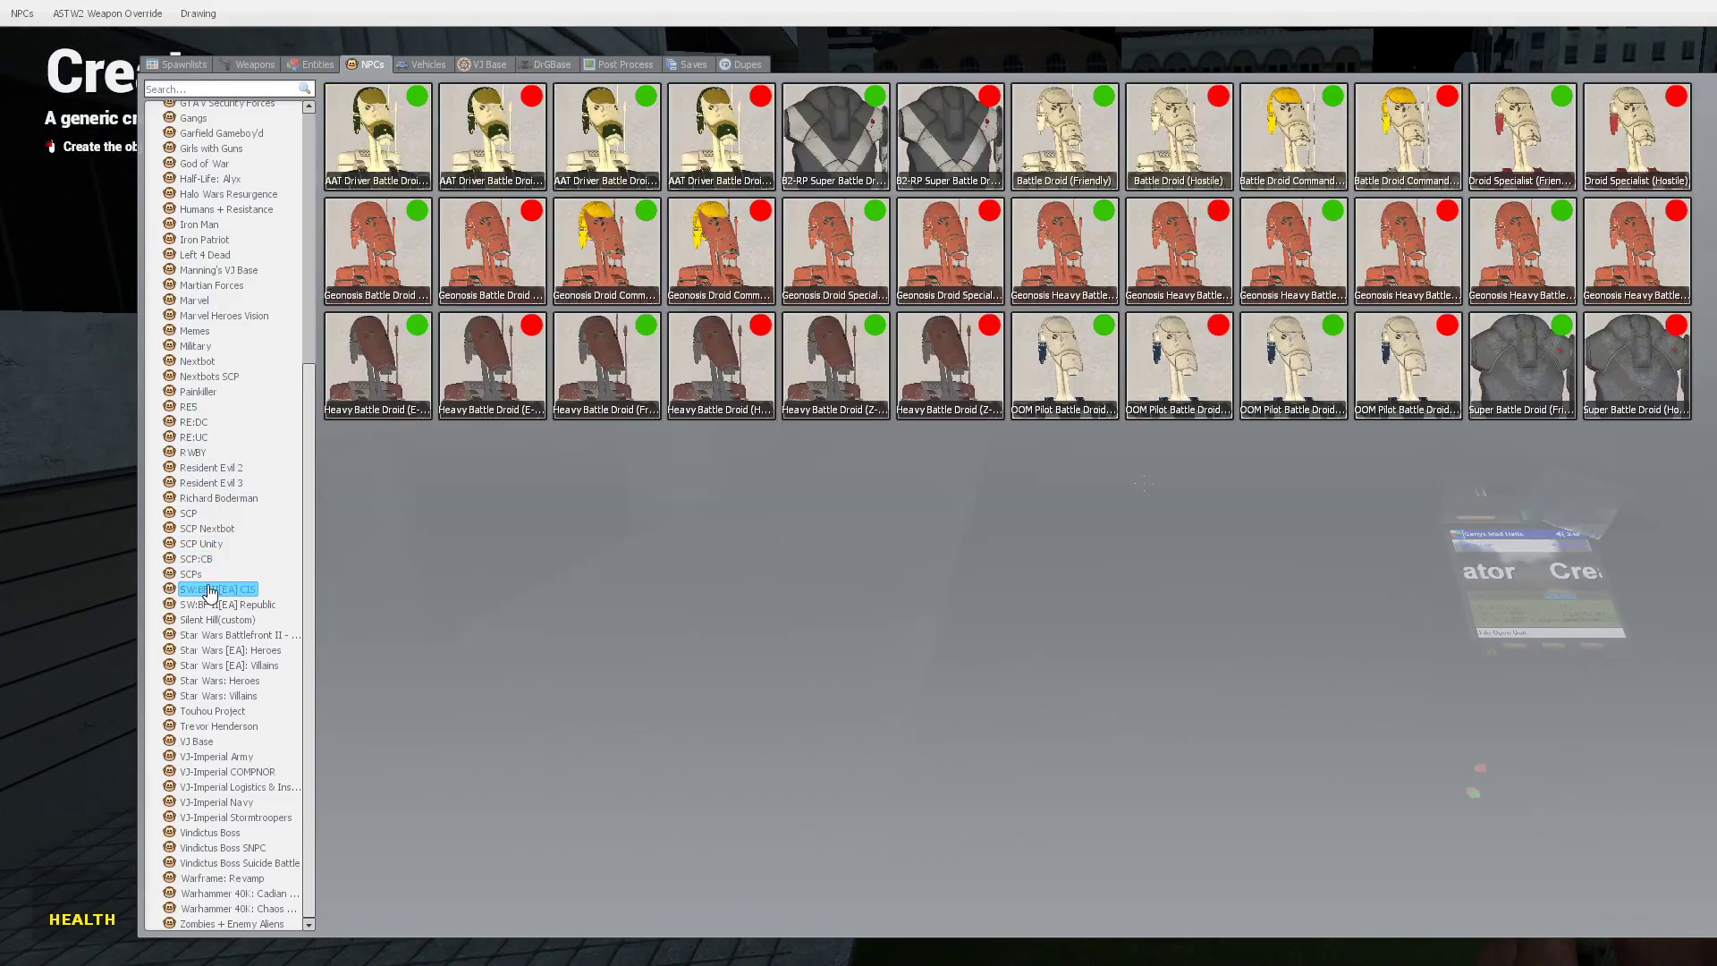
left_click(212, 589)
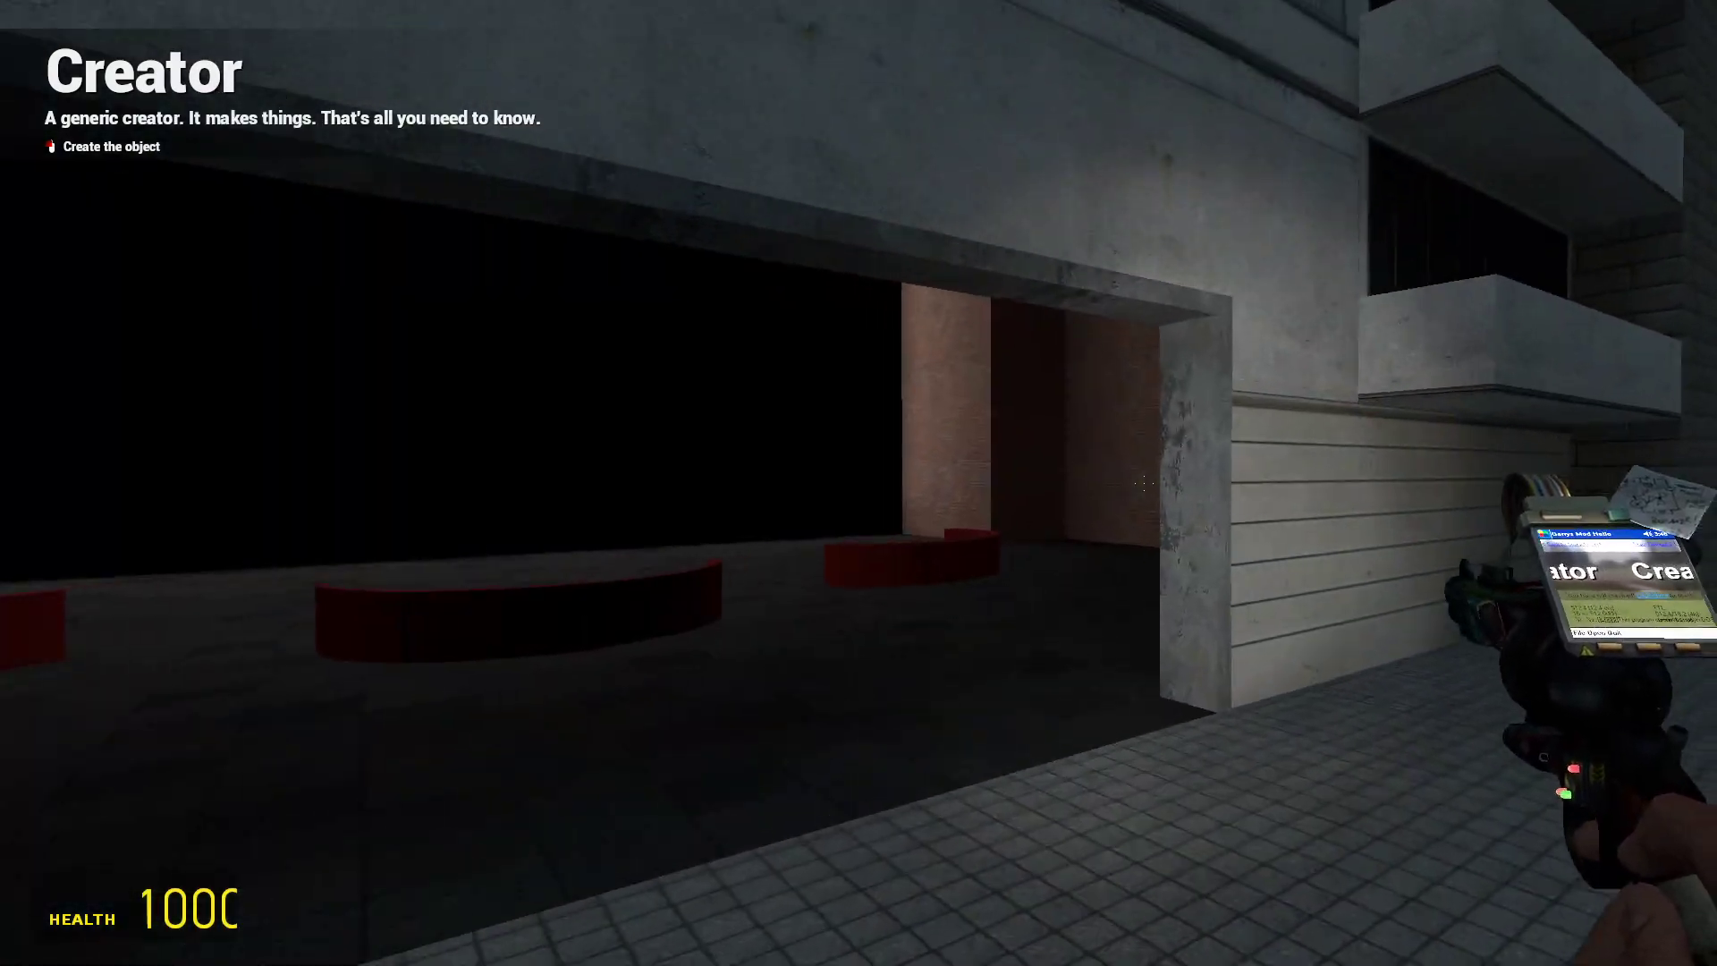
key("q")
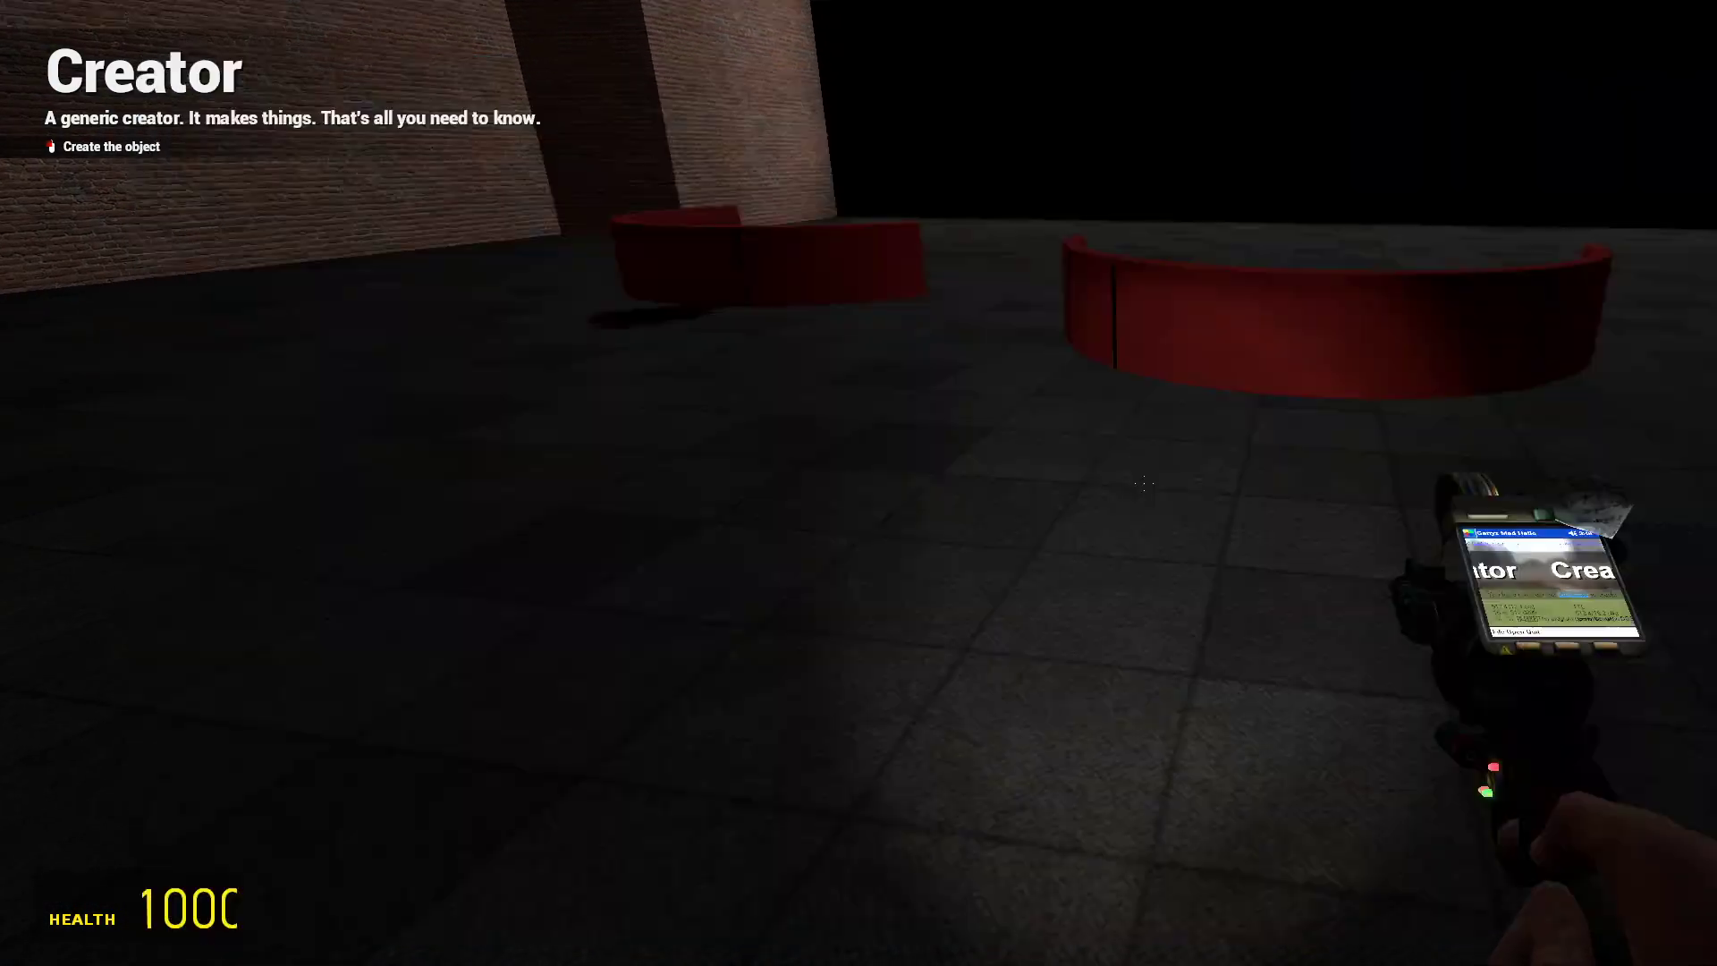
key("q")
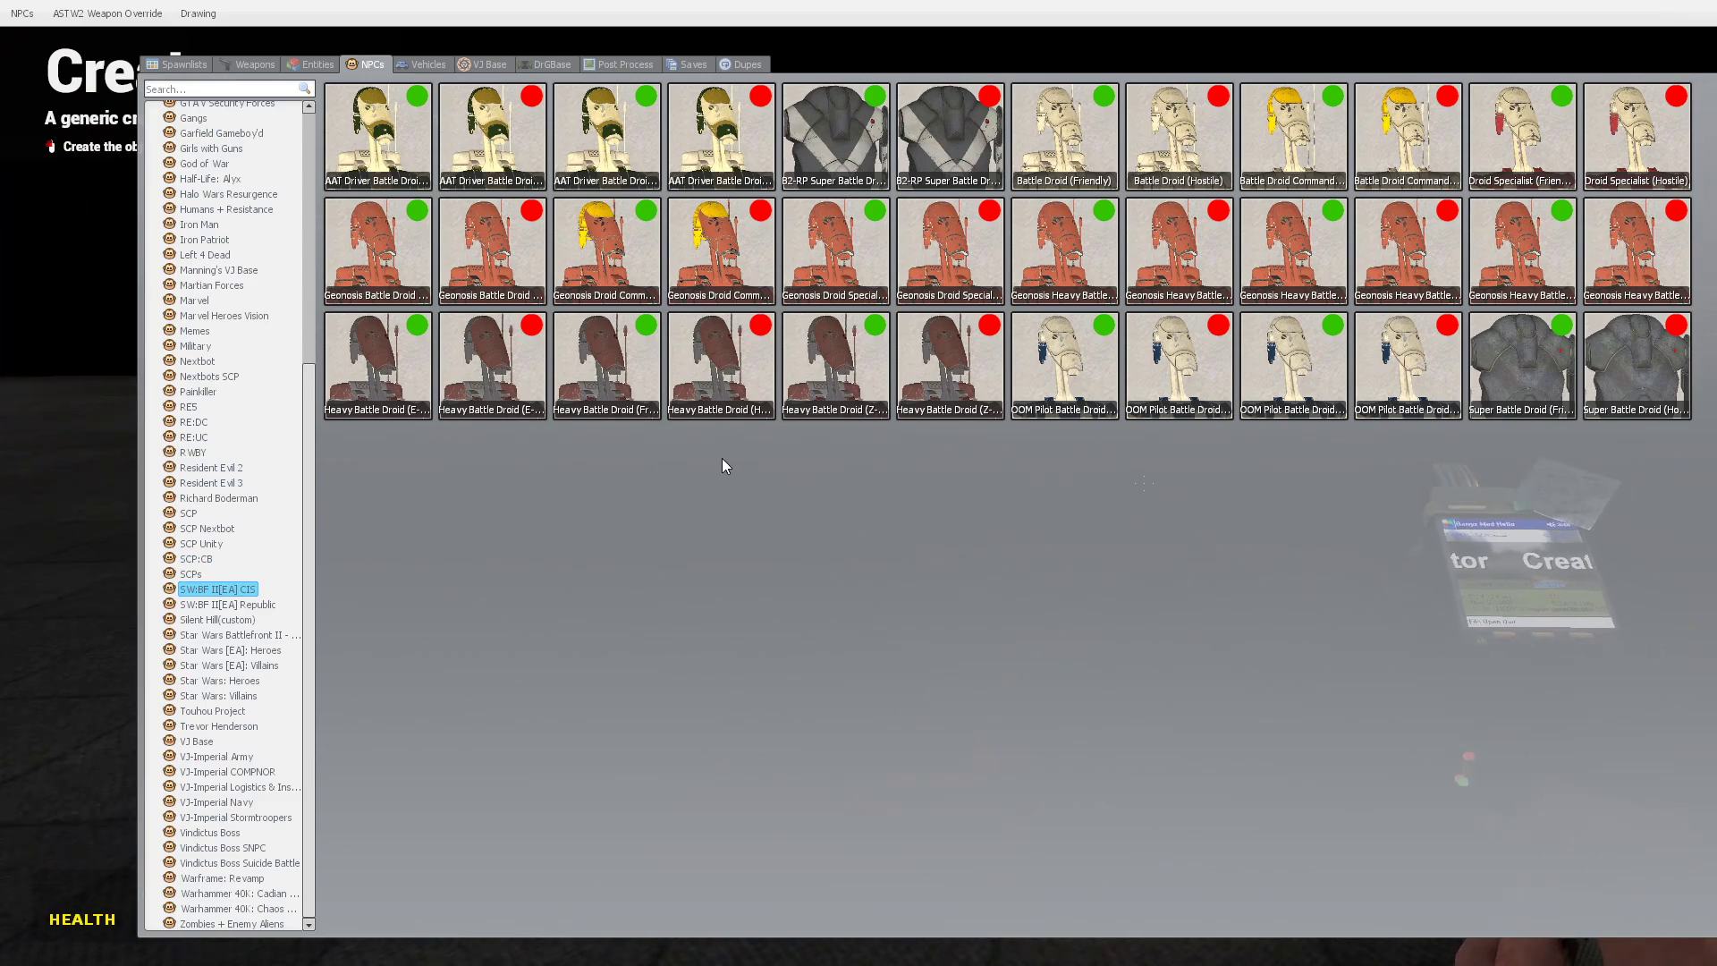
Spawn four battle droids, including a yellow-headed commander, on the dark tiled floor.
left_click(1408, 171)
key("q")
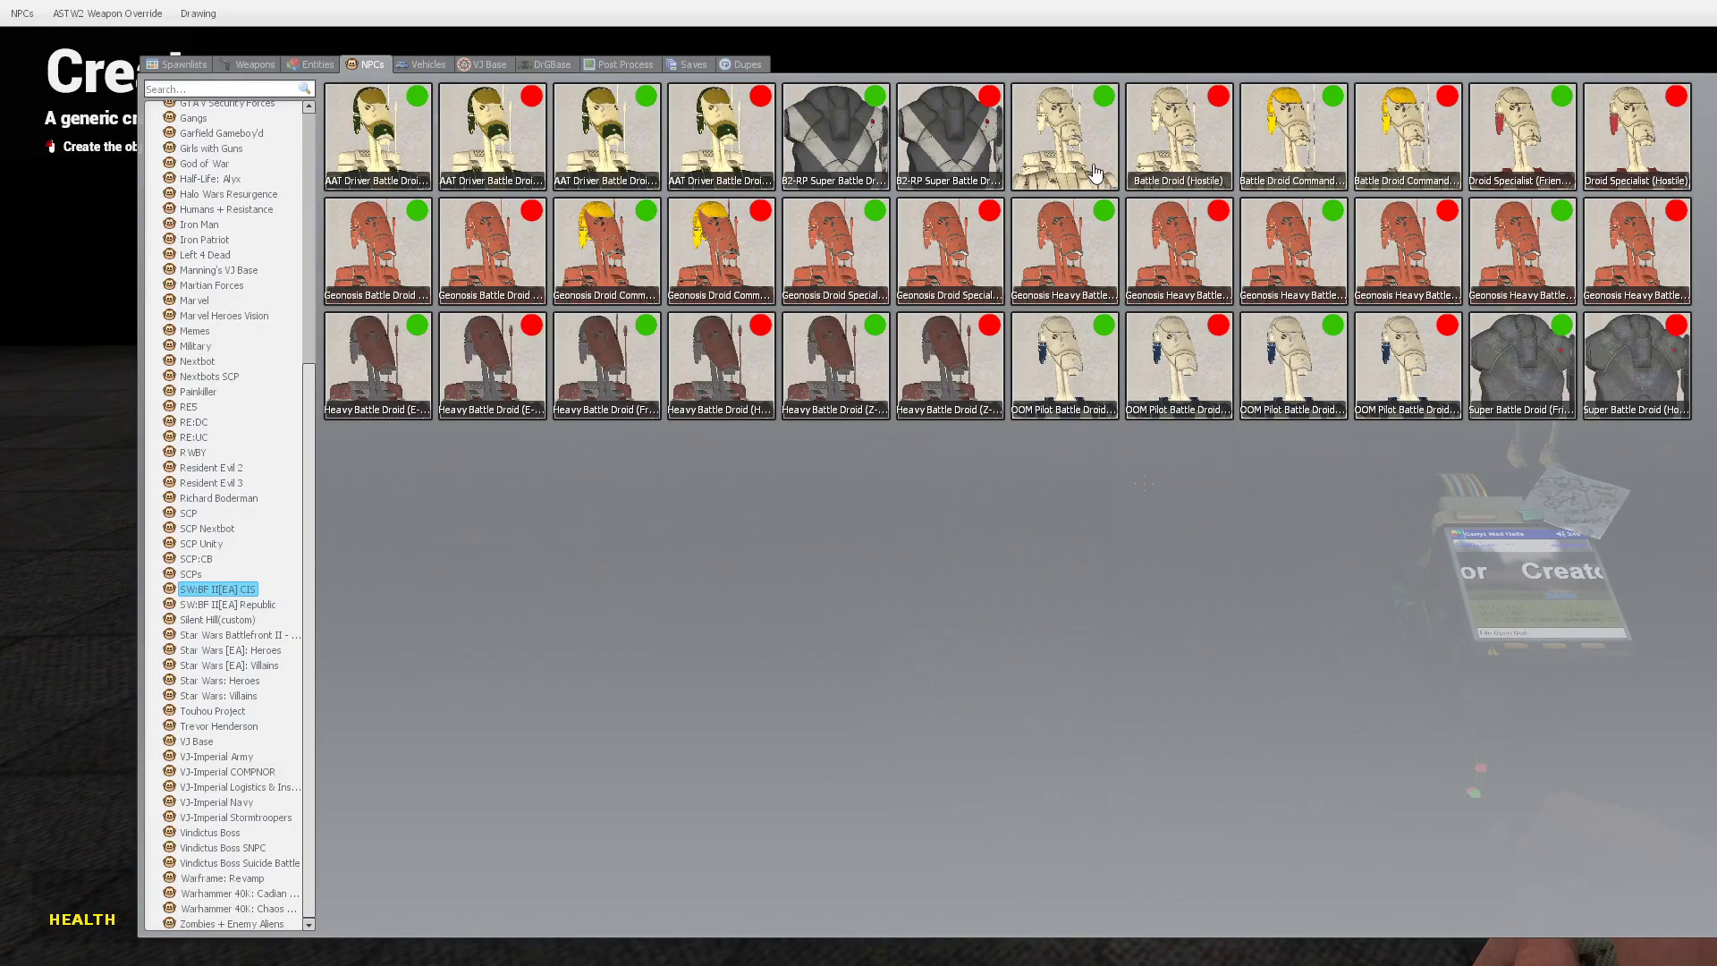
key("q")
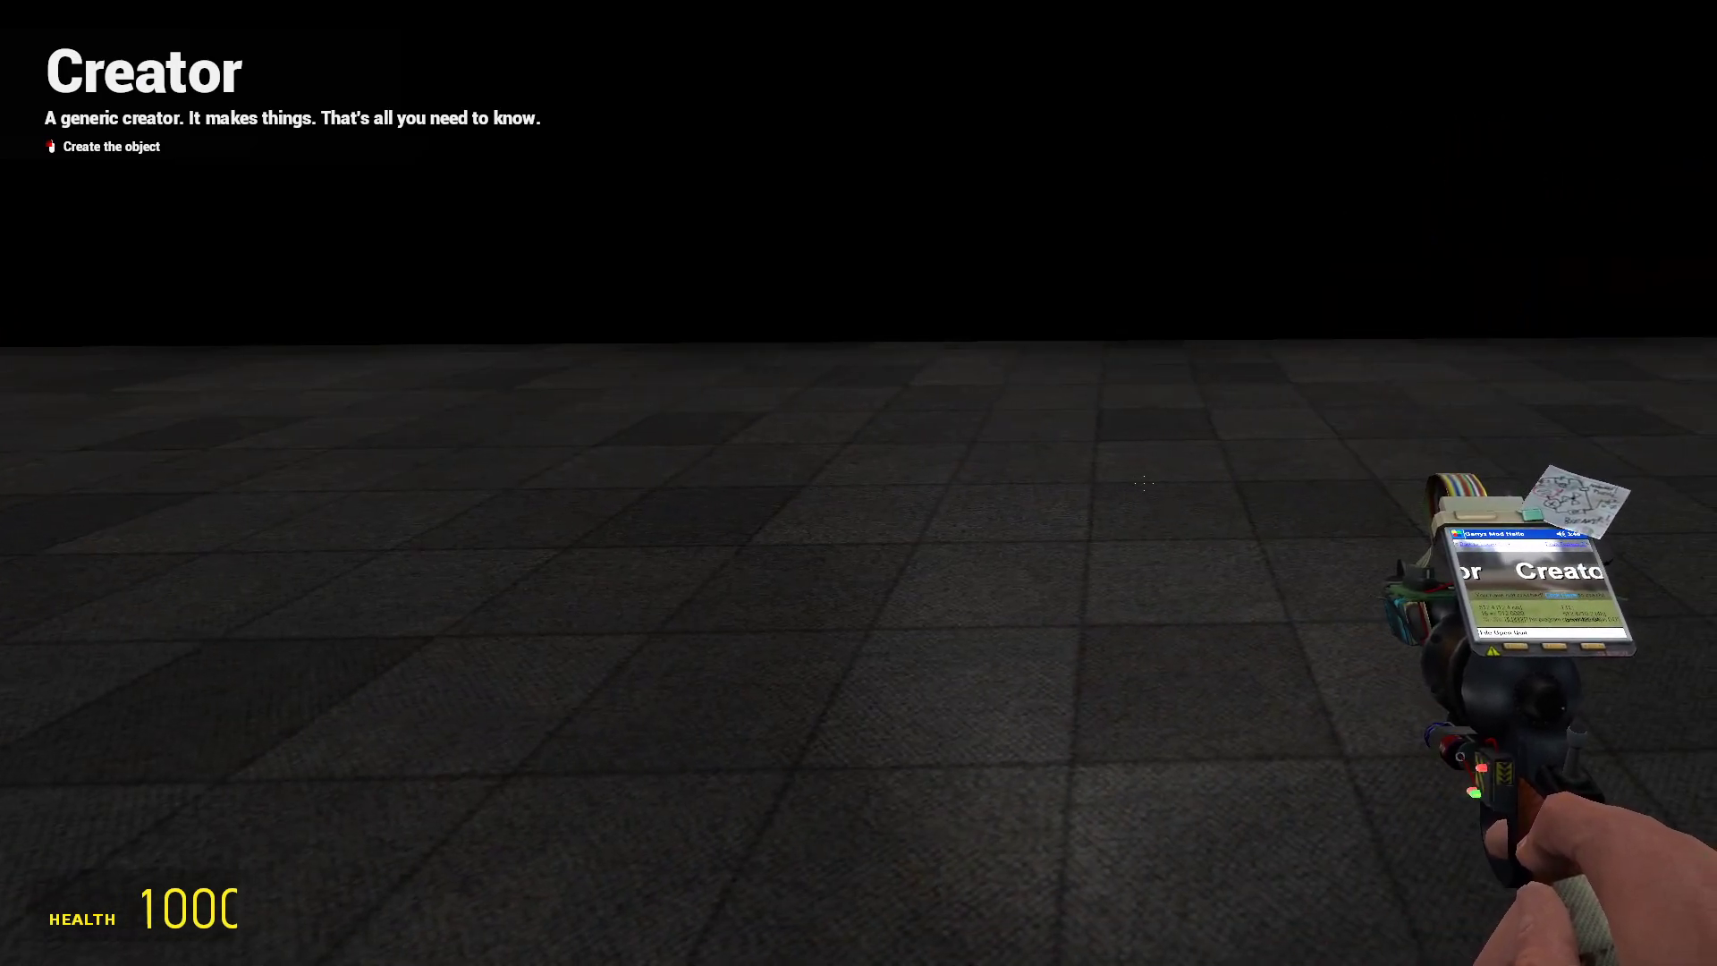
key("q")
left_click(1178, 171)
key("q")
left_click(1177, 171)
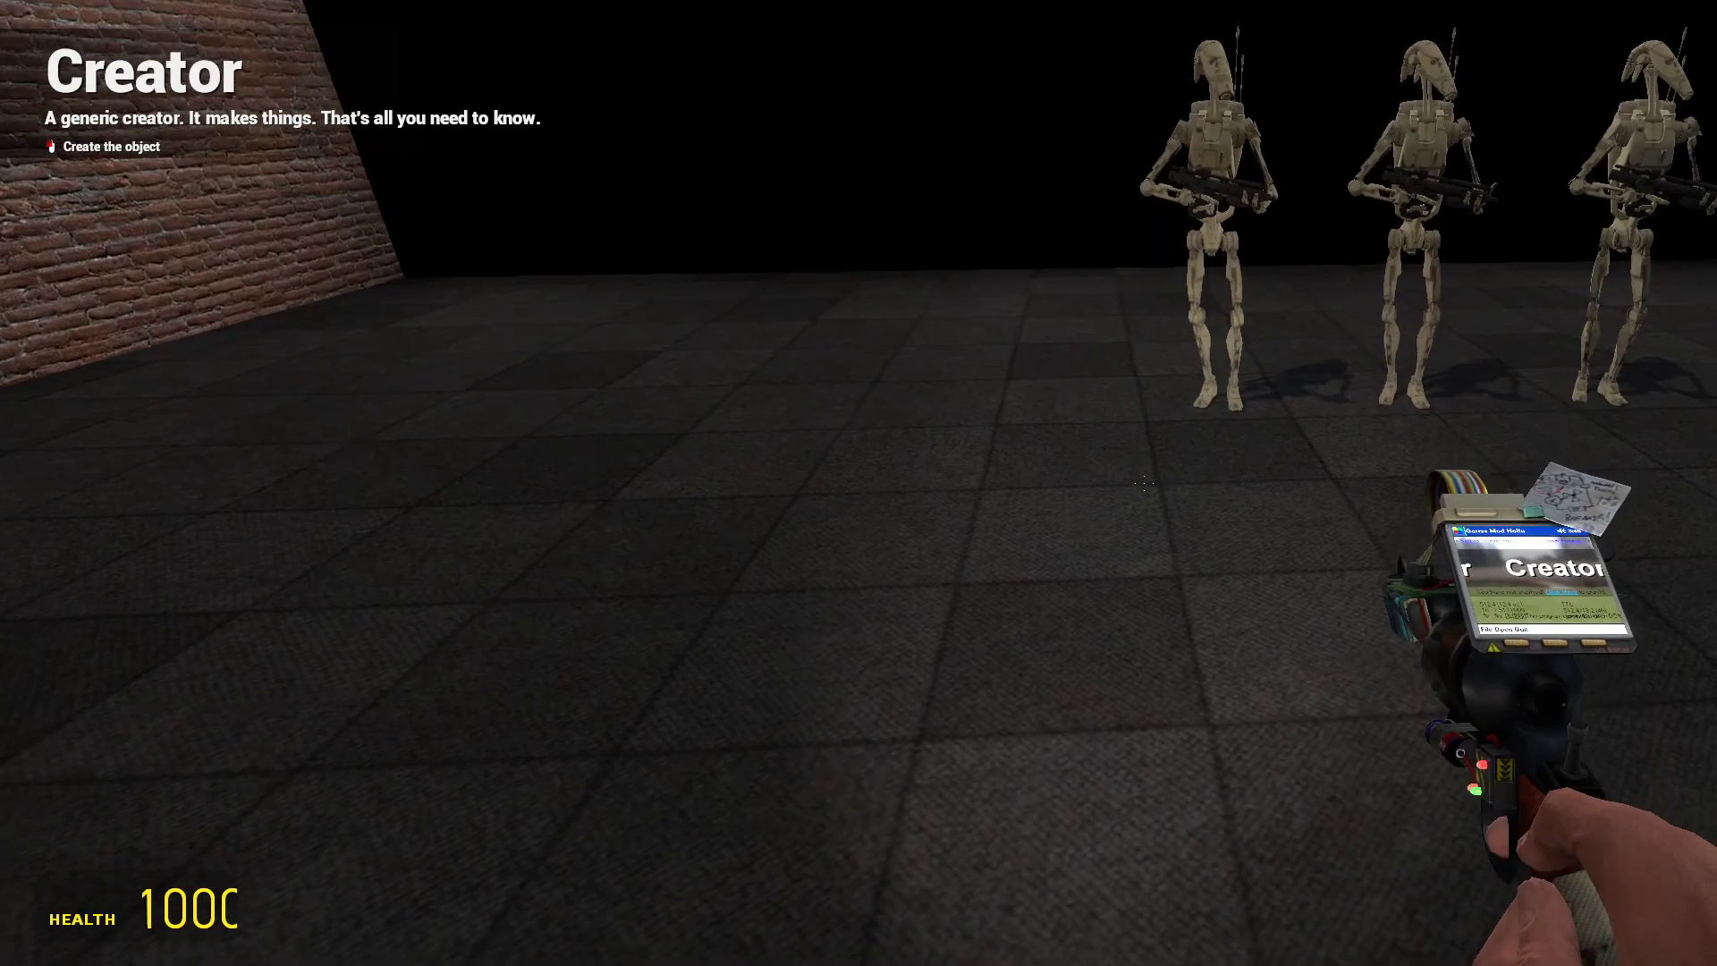
key("q")
left_click(1177, 171)
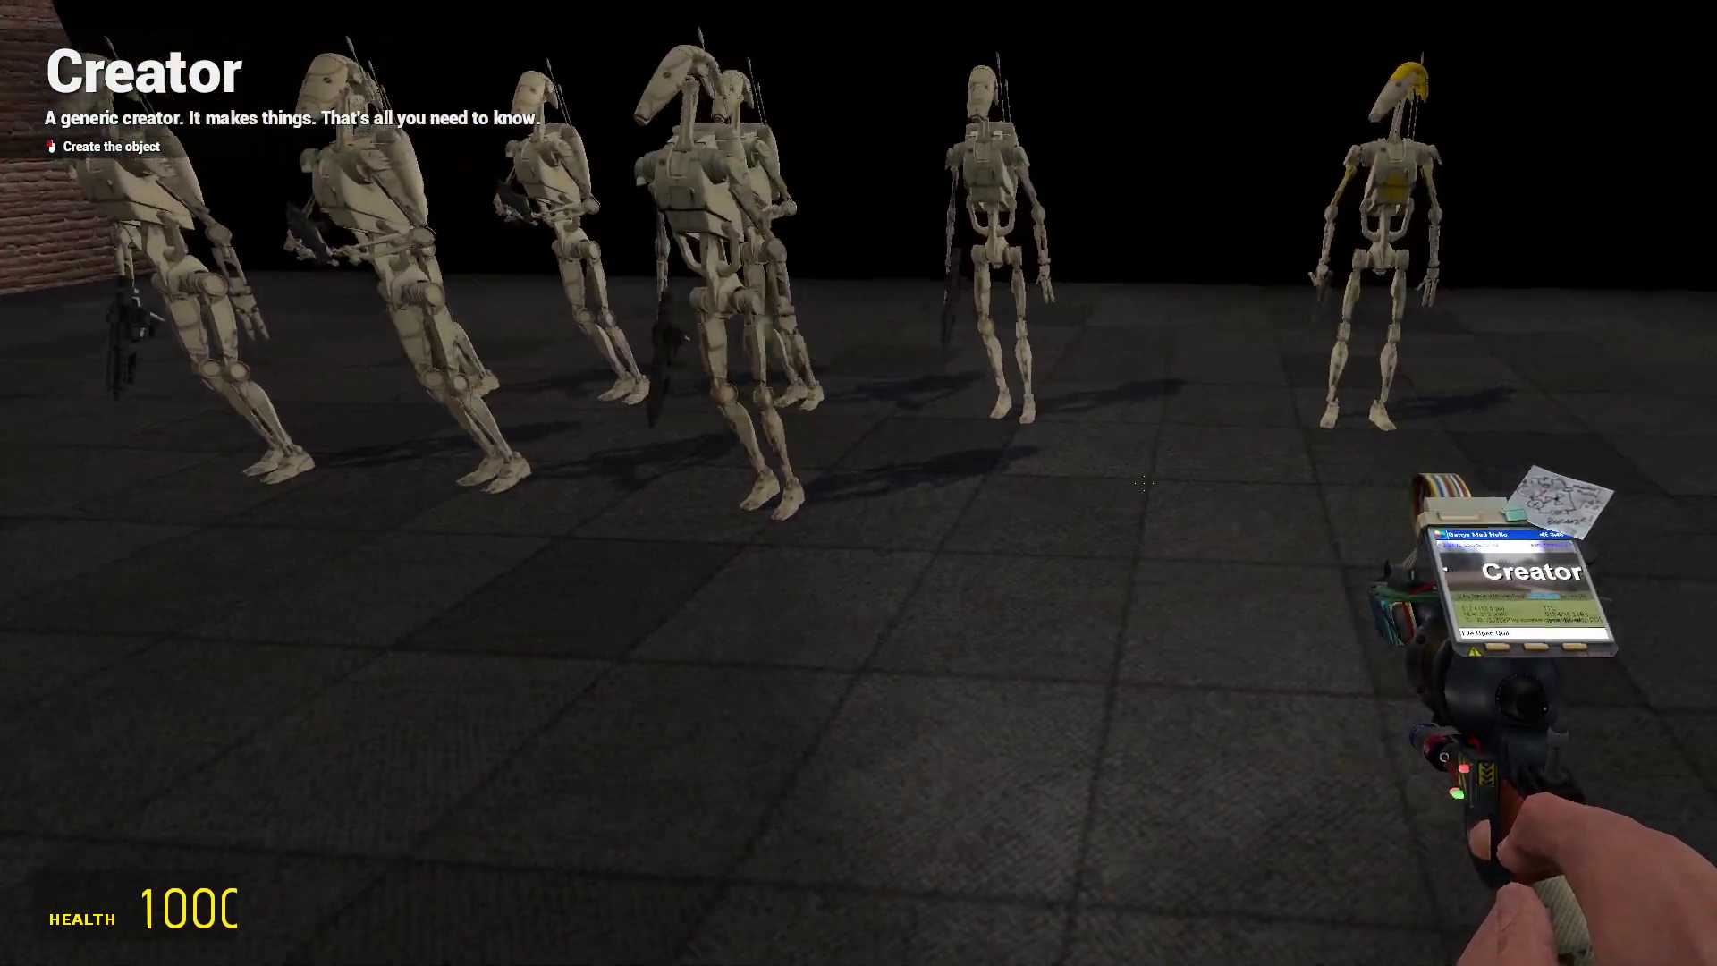
key("q")
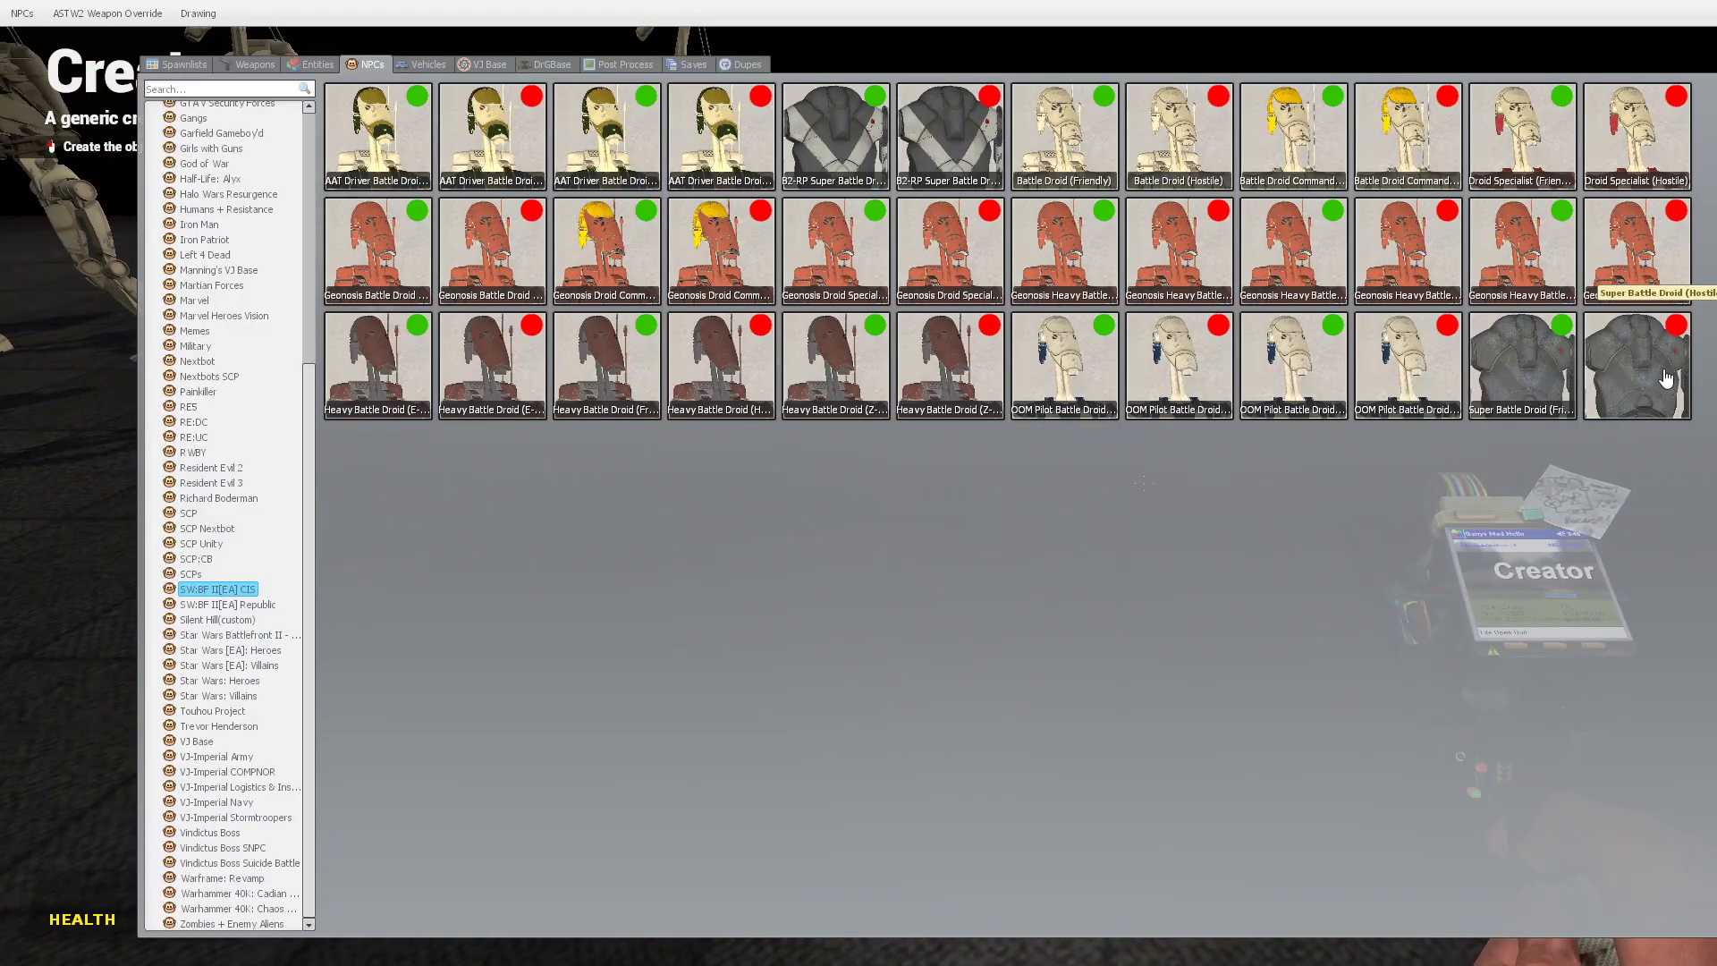
key("q")
key("q")
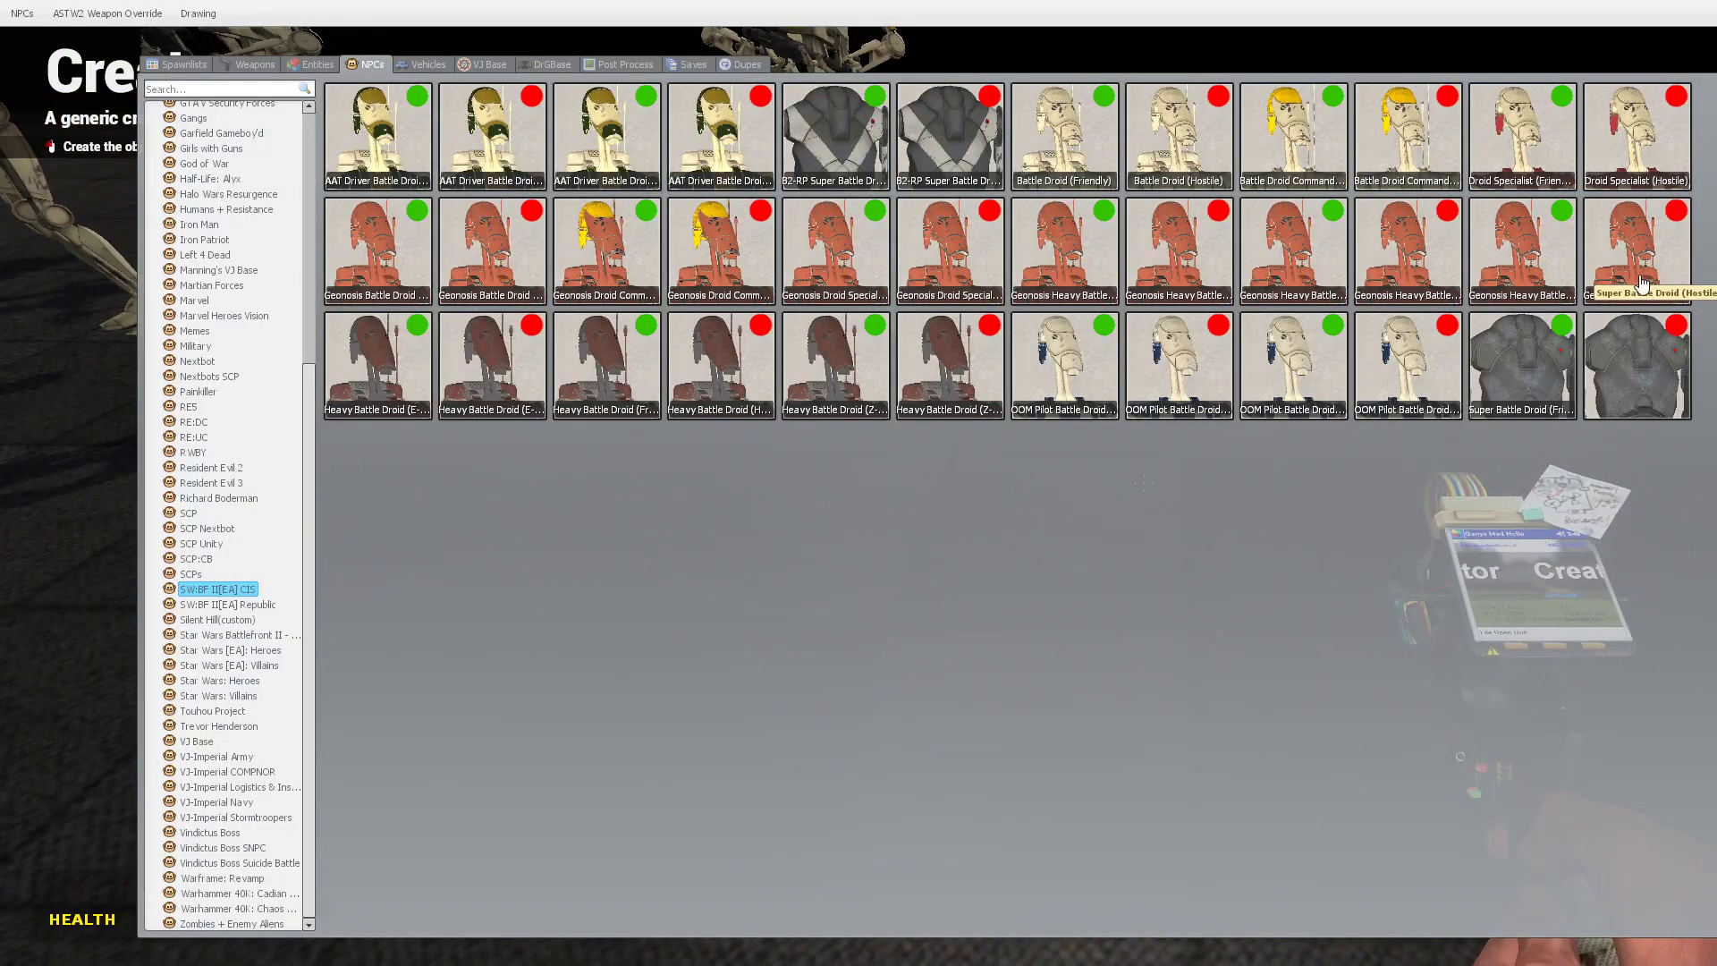
Spawn a super battle droid and head to the rooftop pool, browsing the Republic list.
left_click(1640, 362)
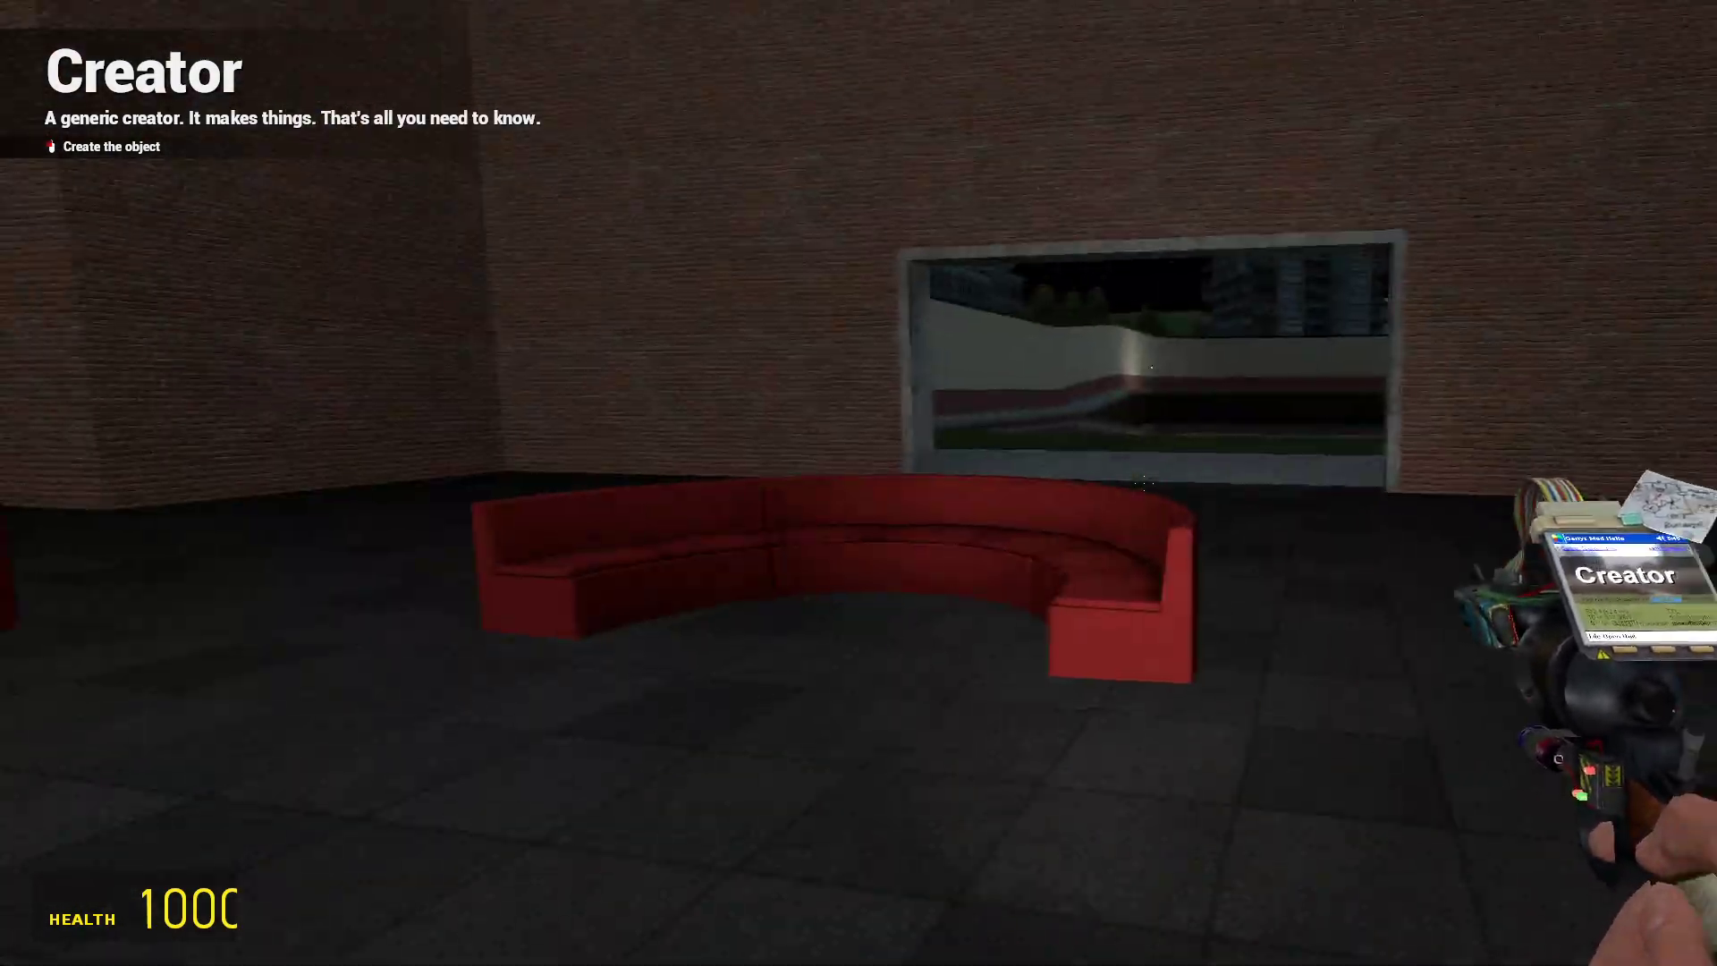
key("w")
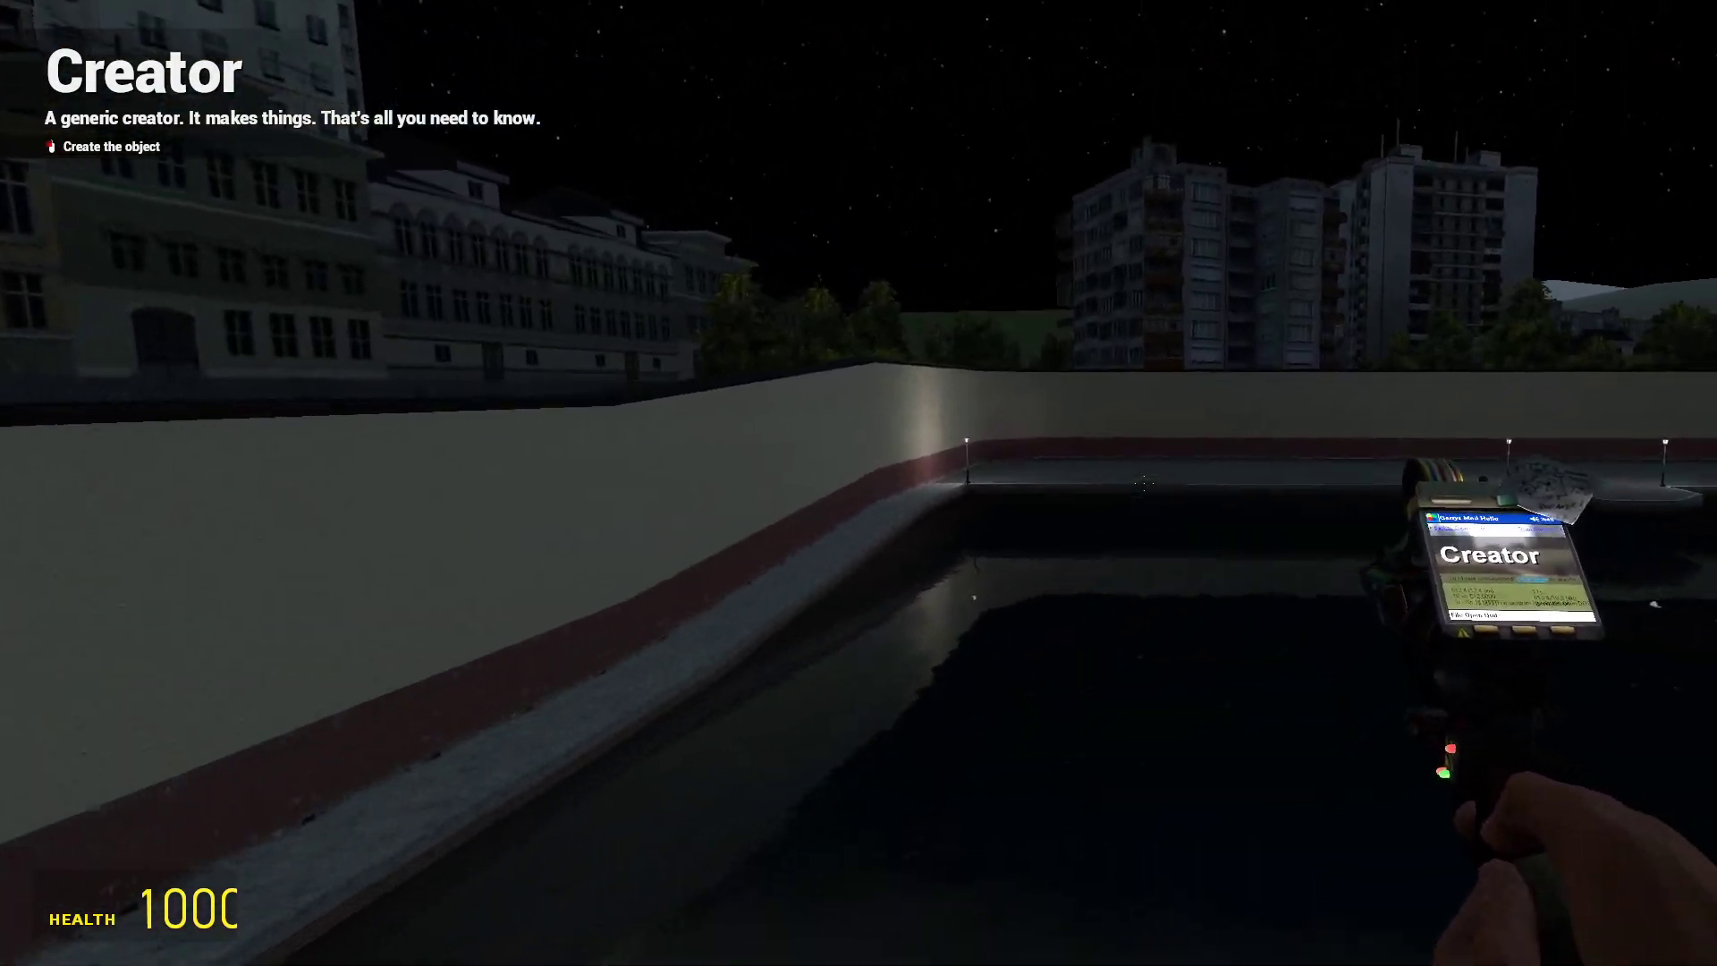
key("q")
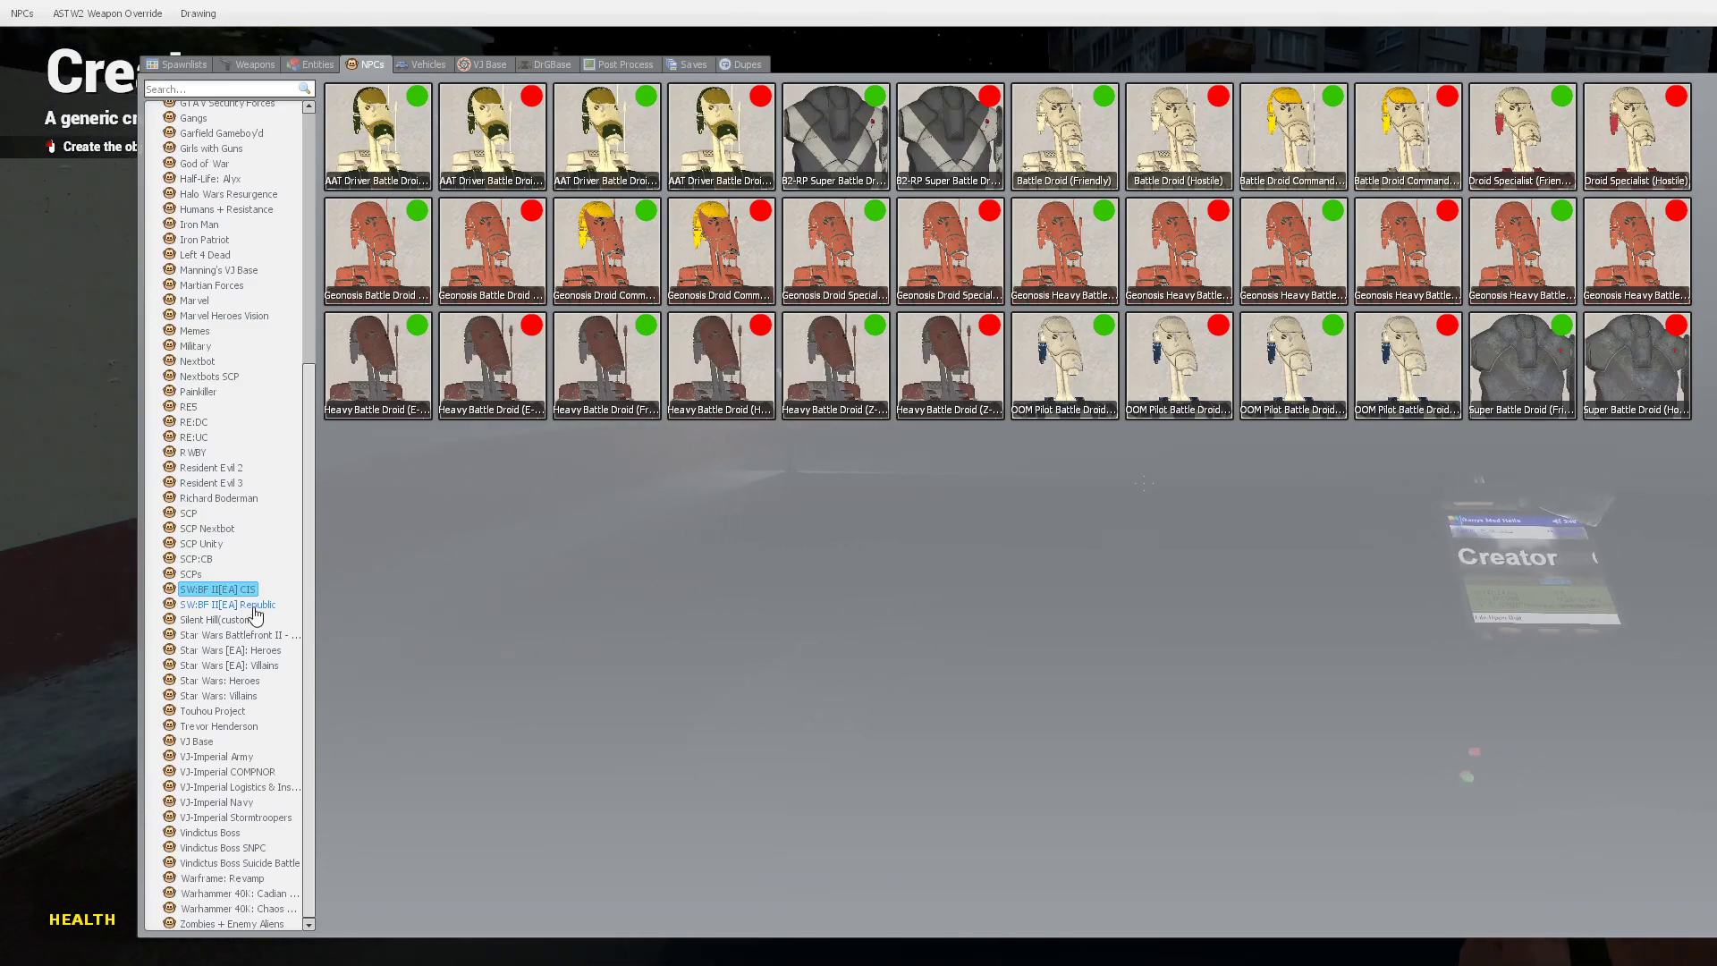
left_click(250, 606)
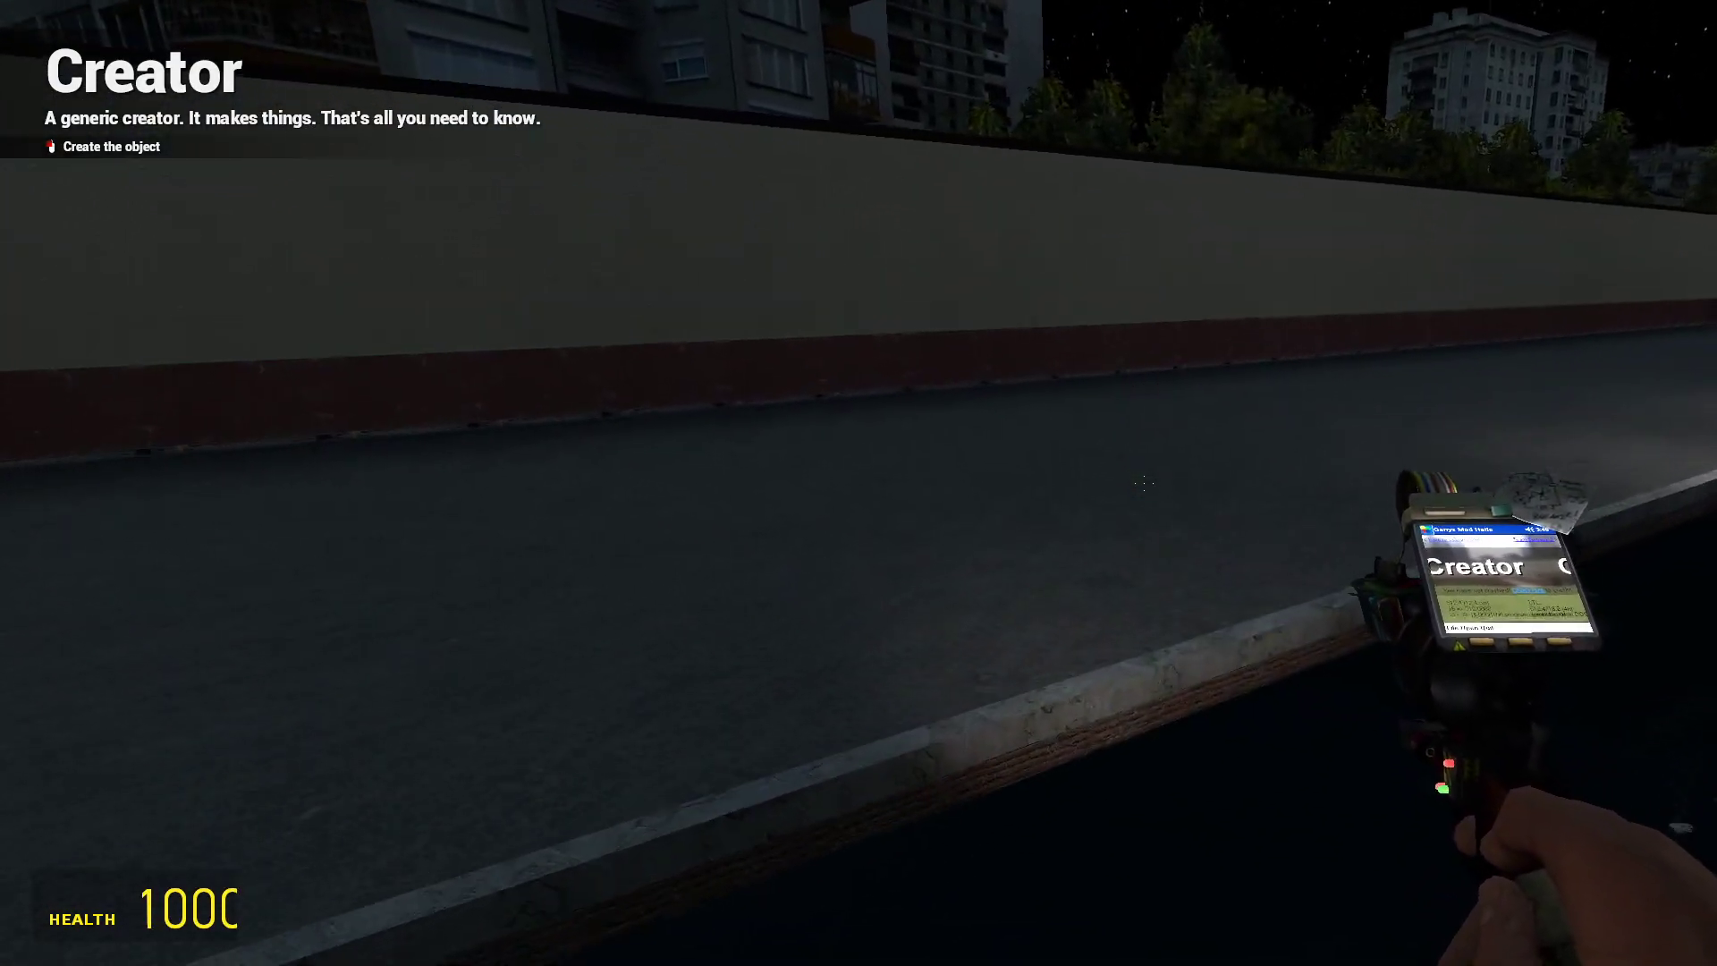
Spawn the Mothman from the Trevor Henderson category.
key("q")
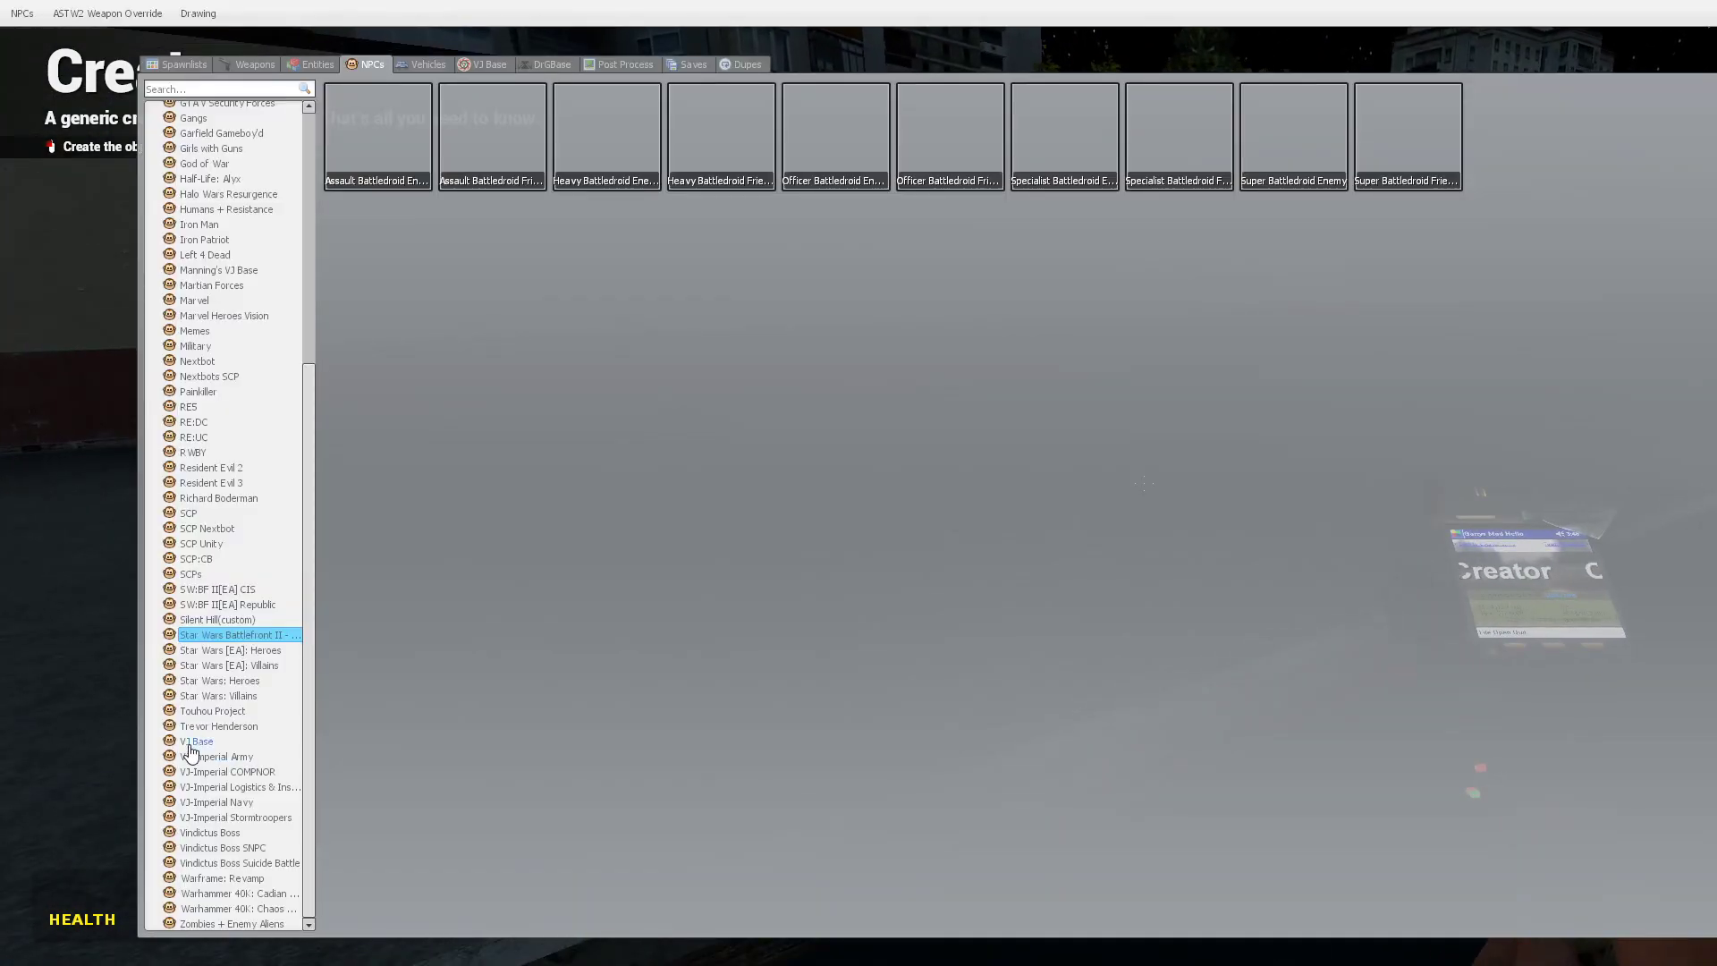
left_click(188, 744)
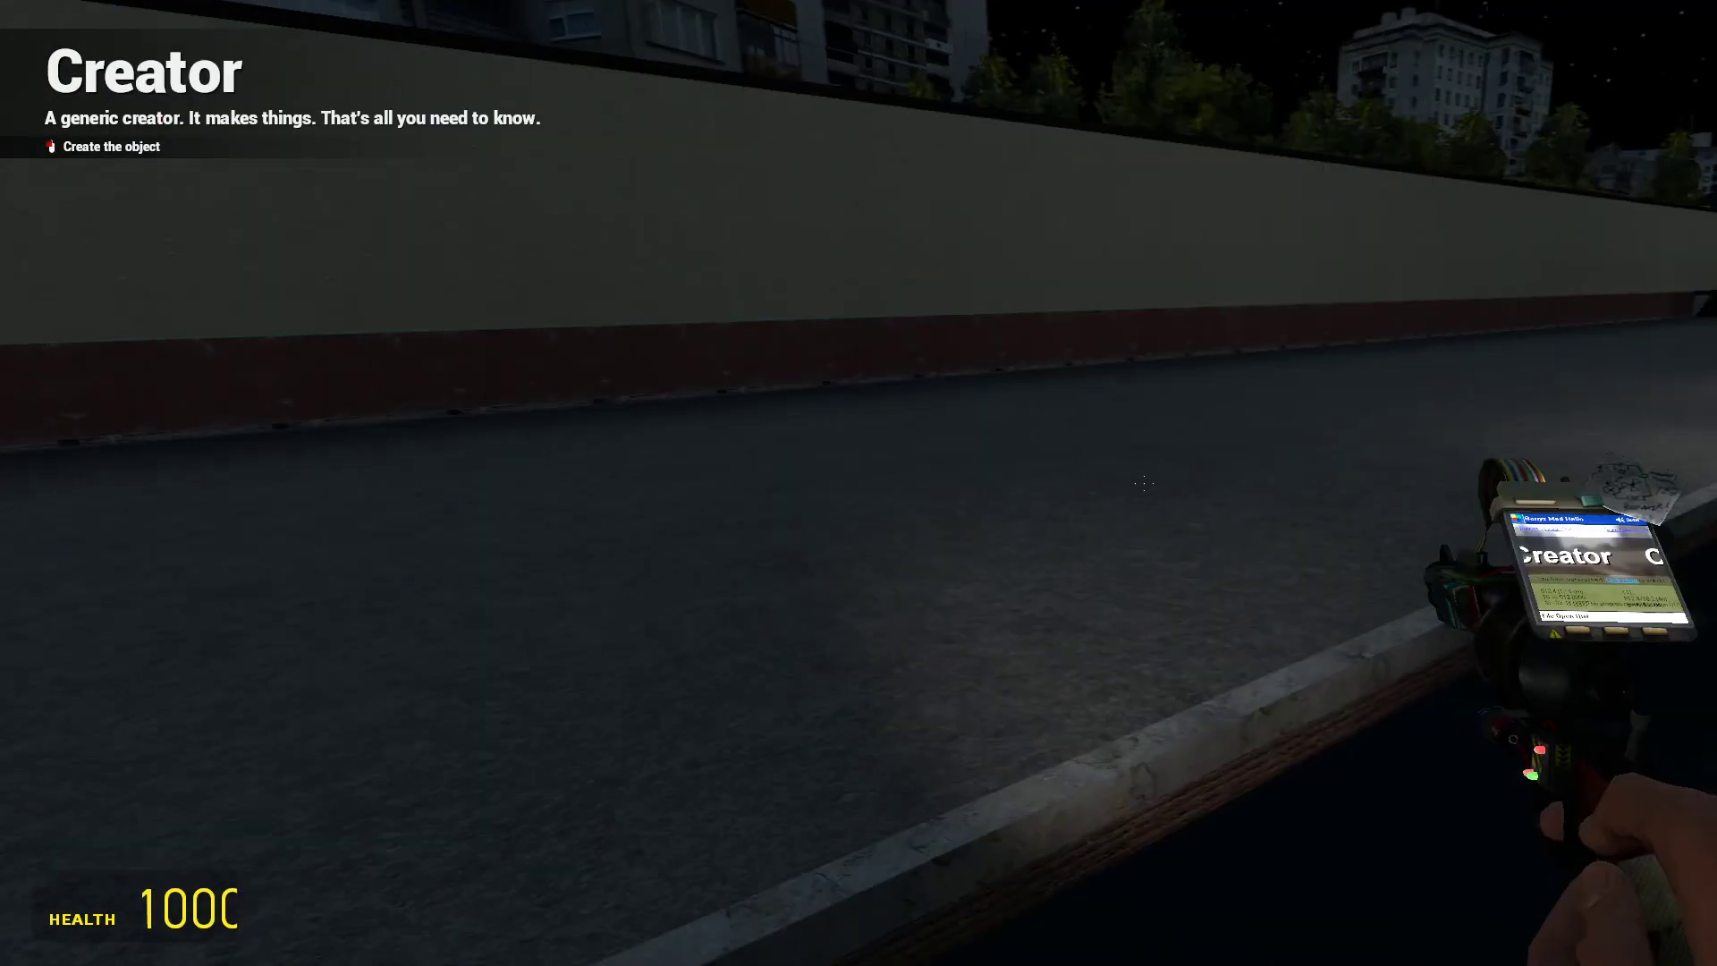
key("q")
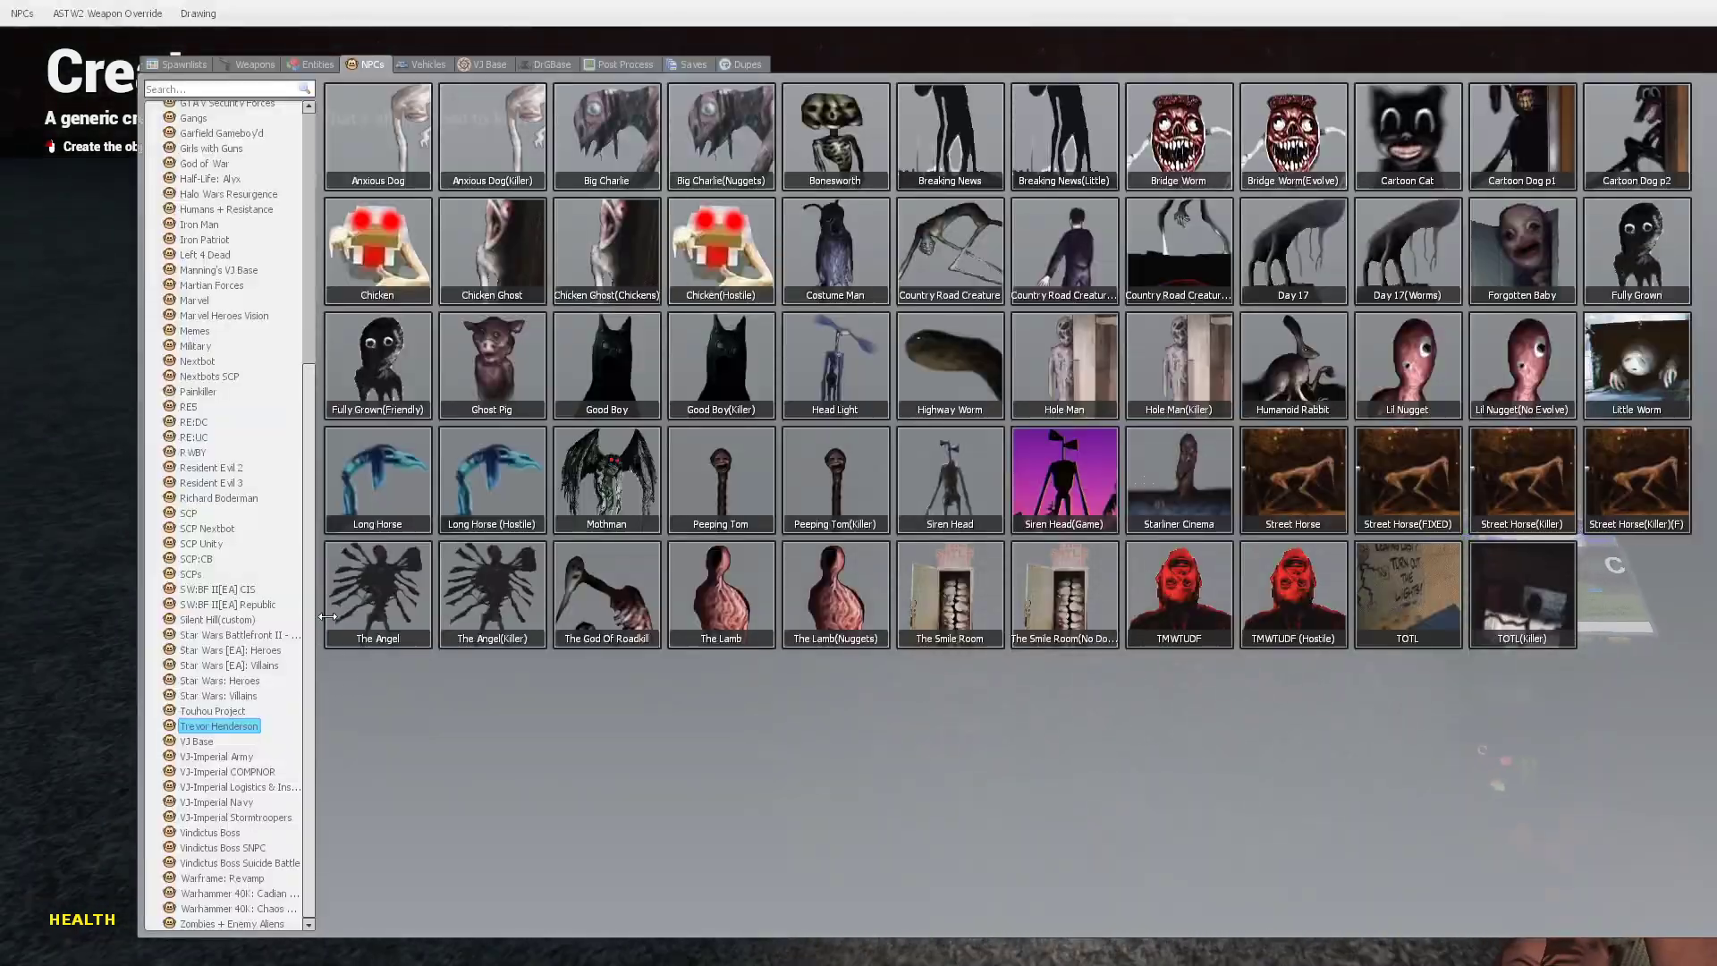
left_click(603, 523)
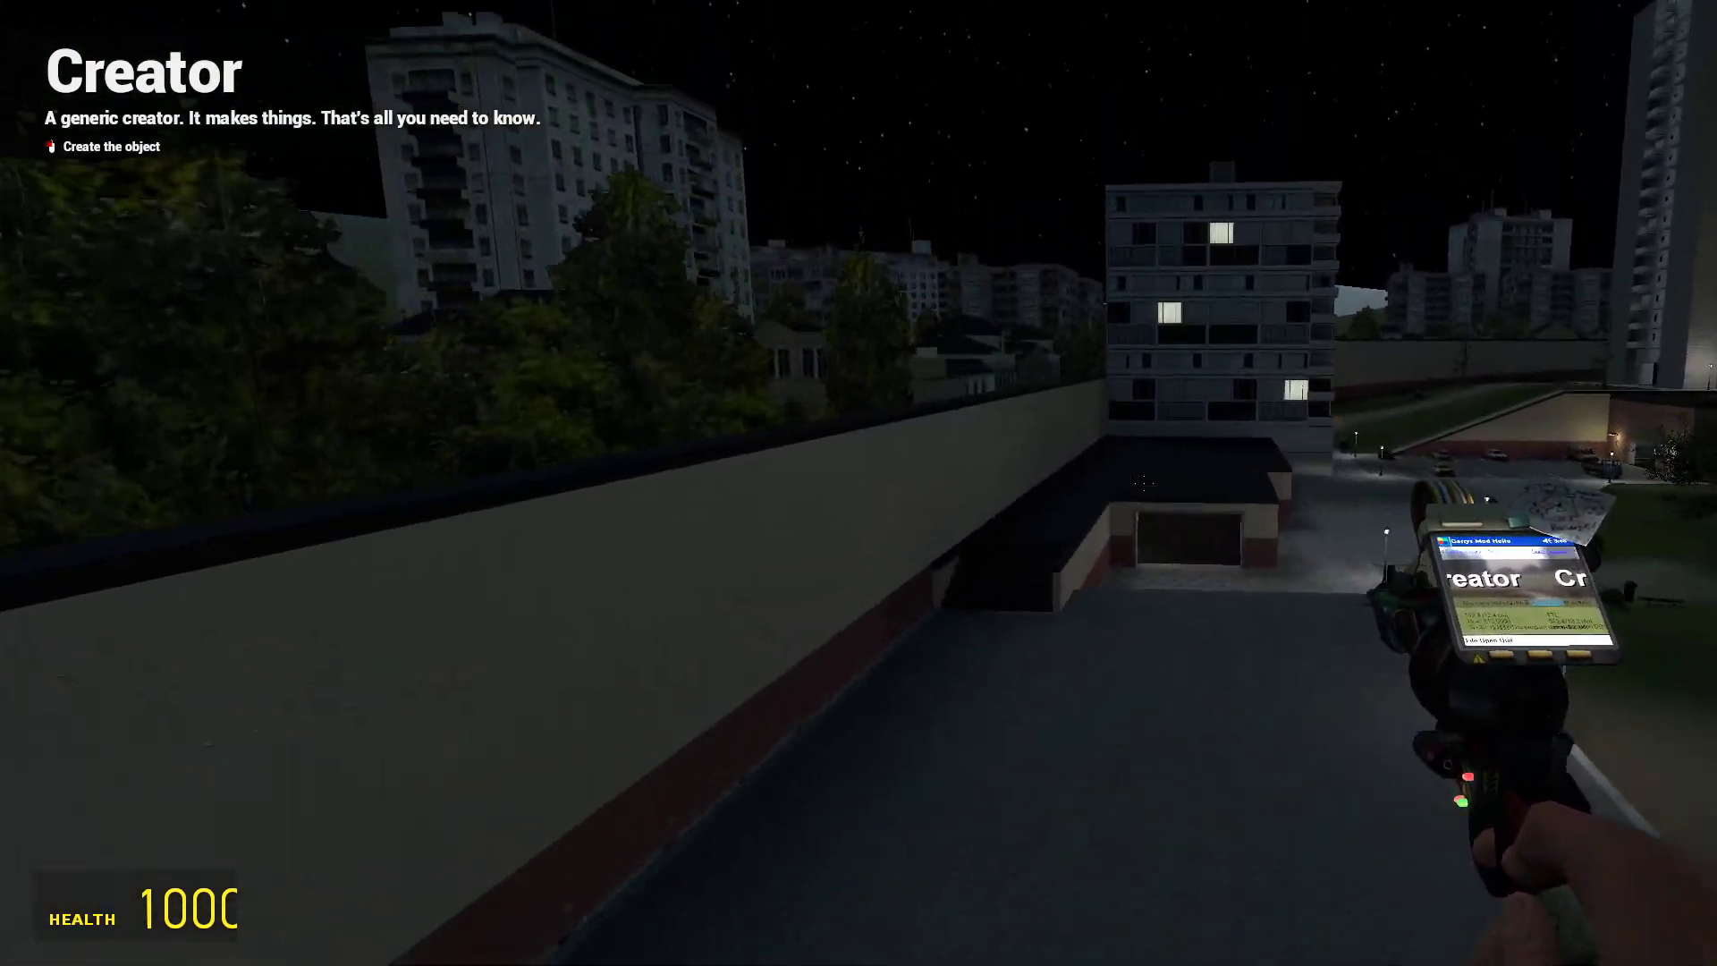
Browse the VJ-Imperial Army and COMPNOR categories to reach Vindictus SNPC.
key("q")
left_click(215, 758)
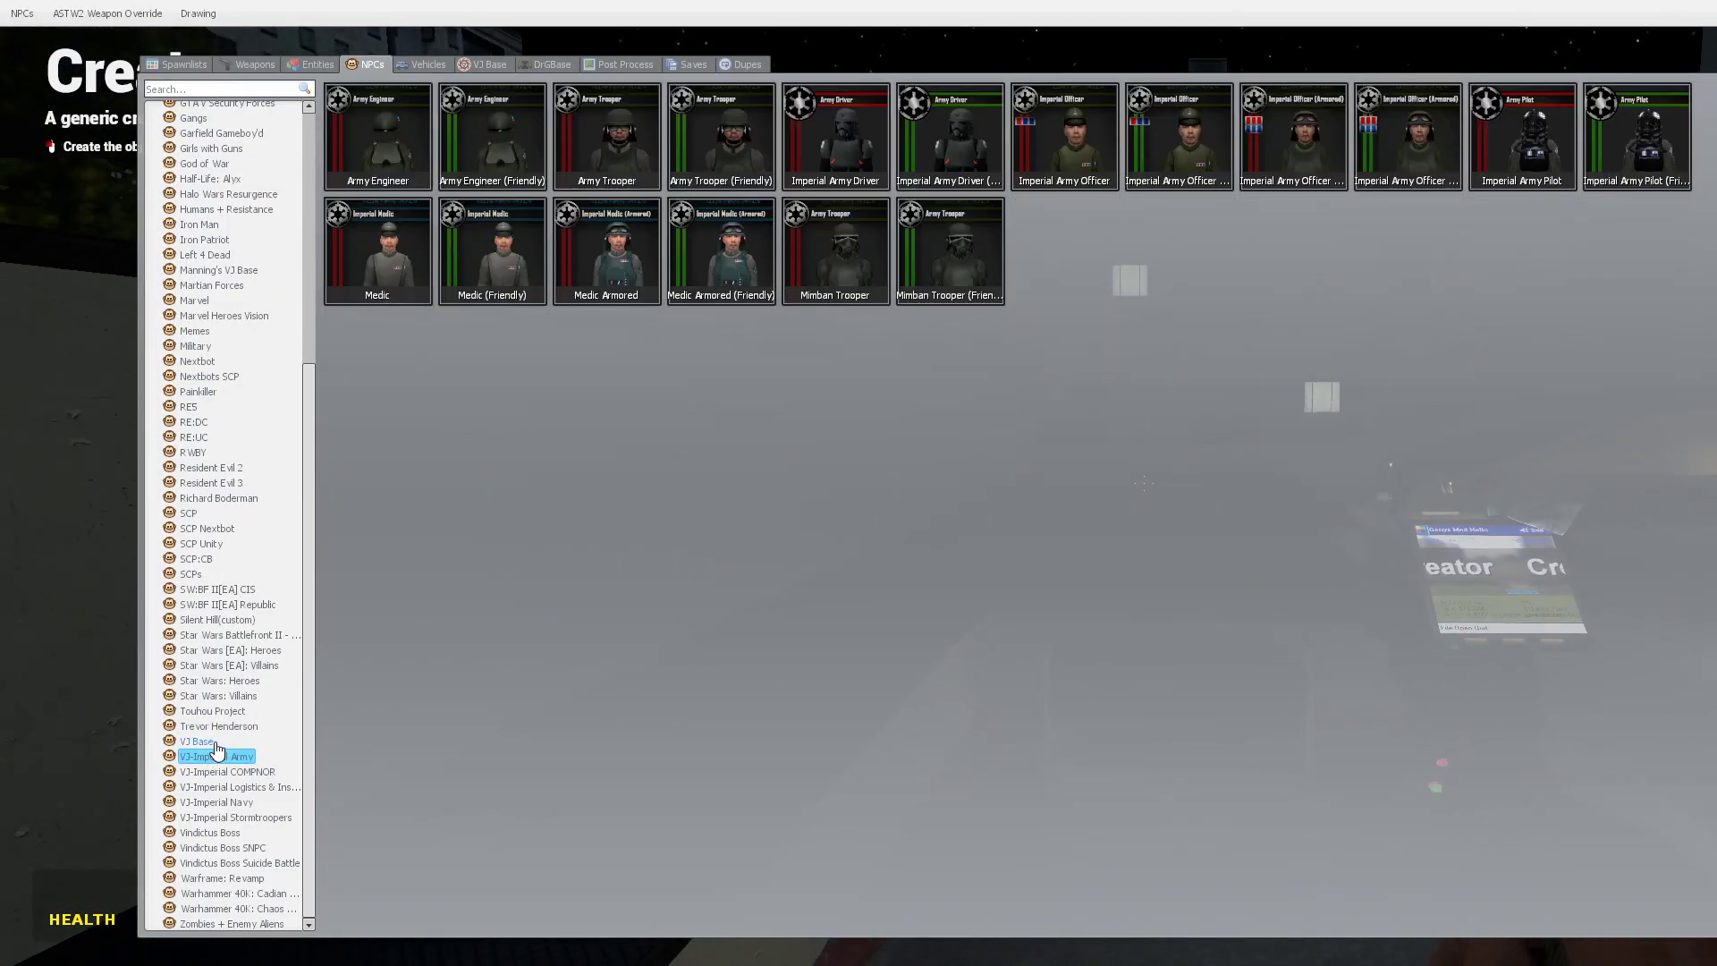
left_click(218, 773)
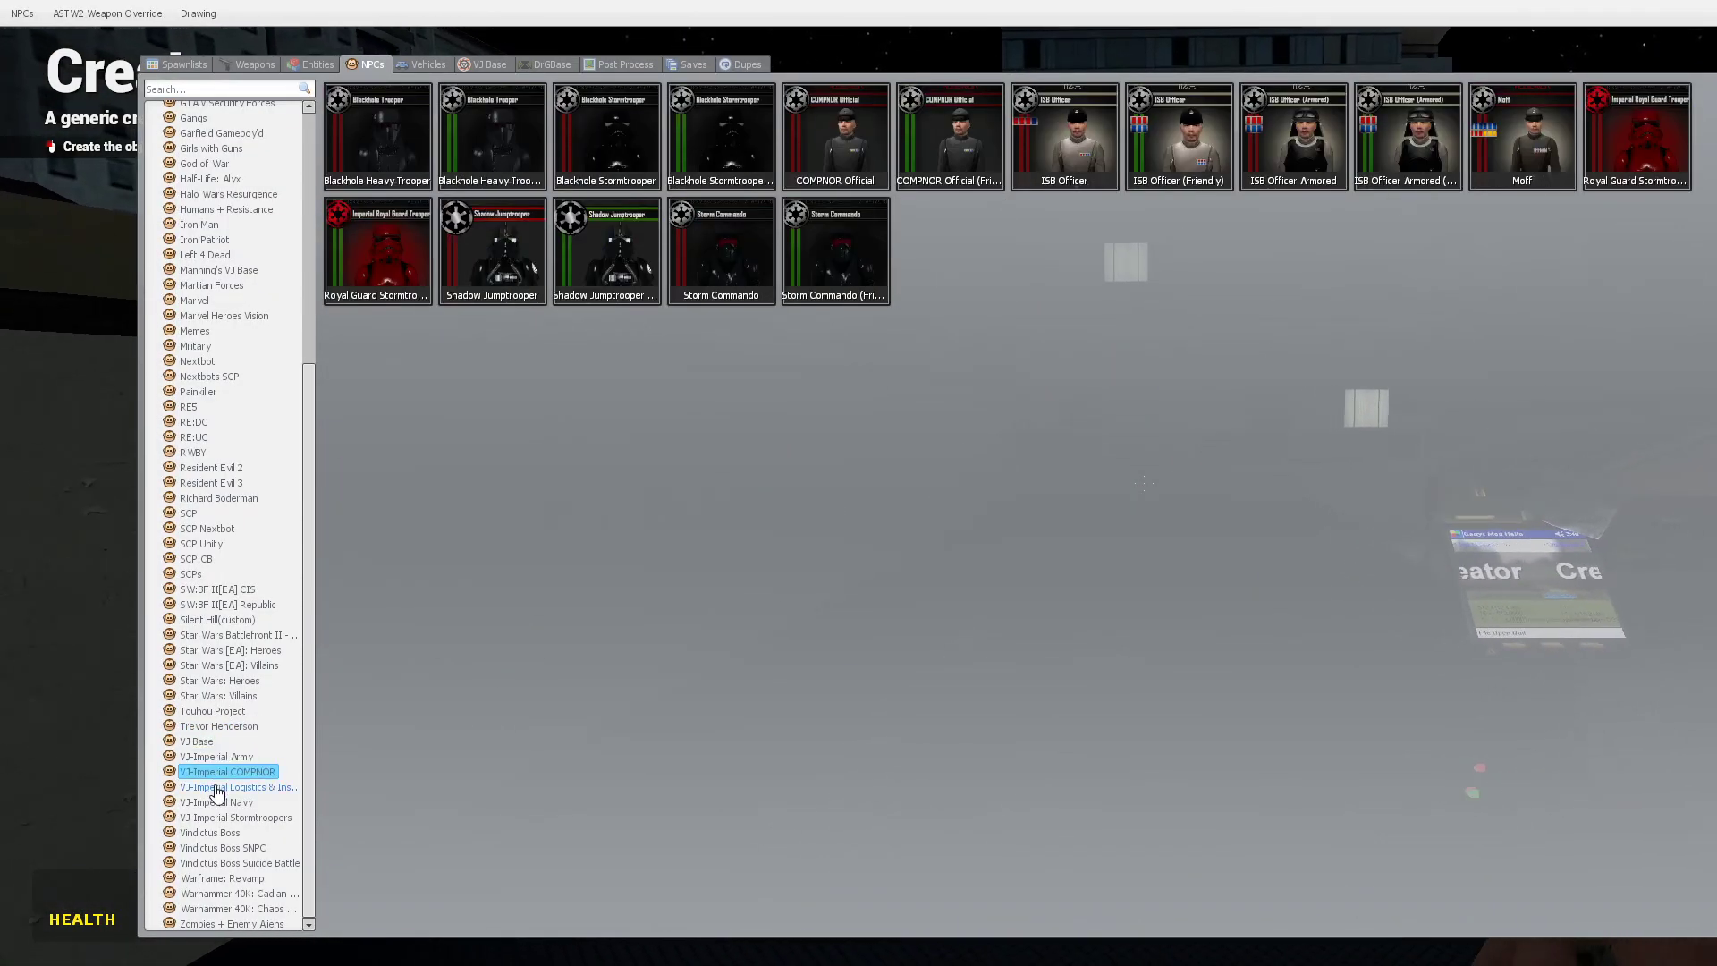
left_click(214, 788)
left_click(215, 817)
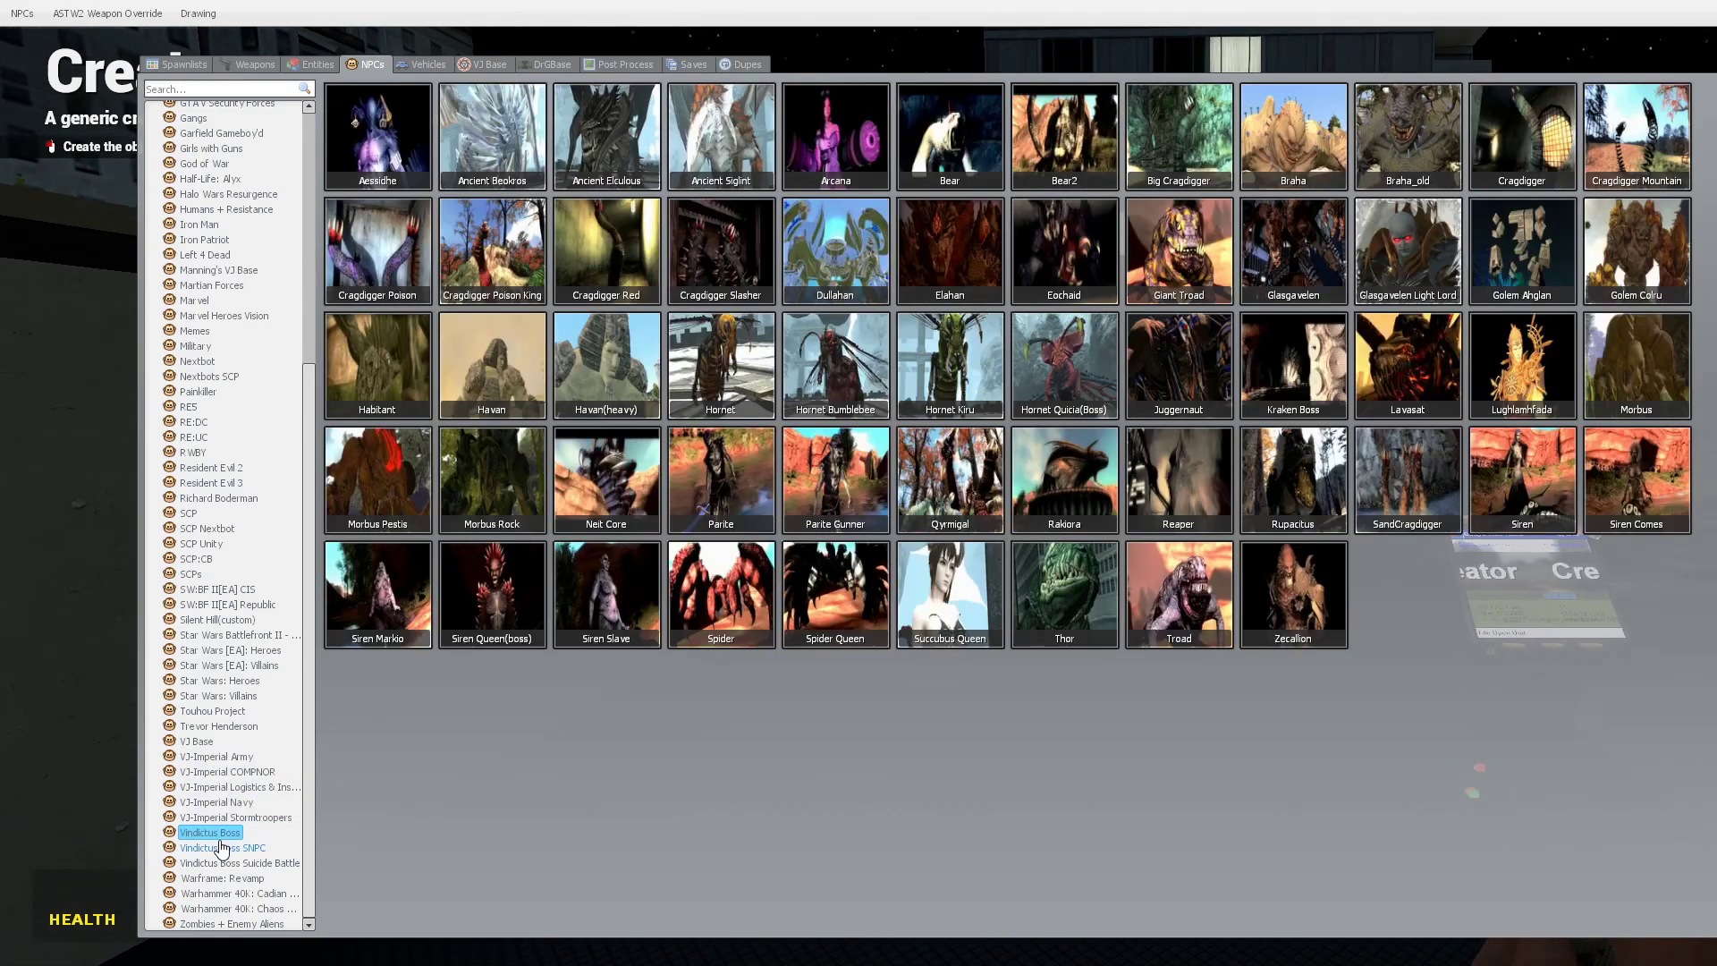
left_click(222, 848)
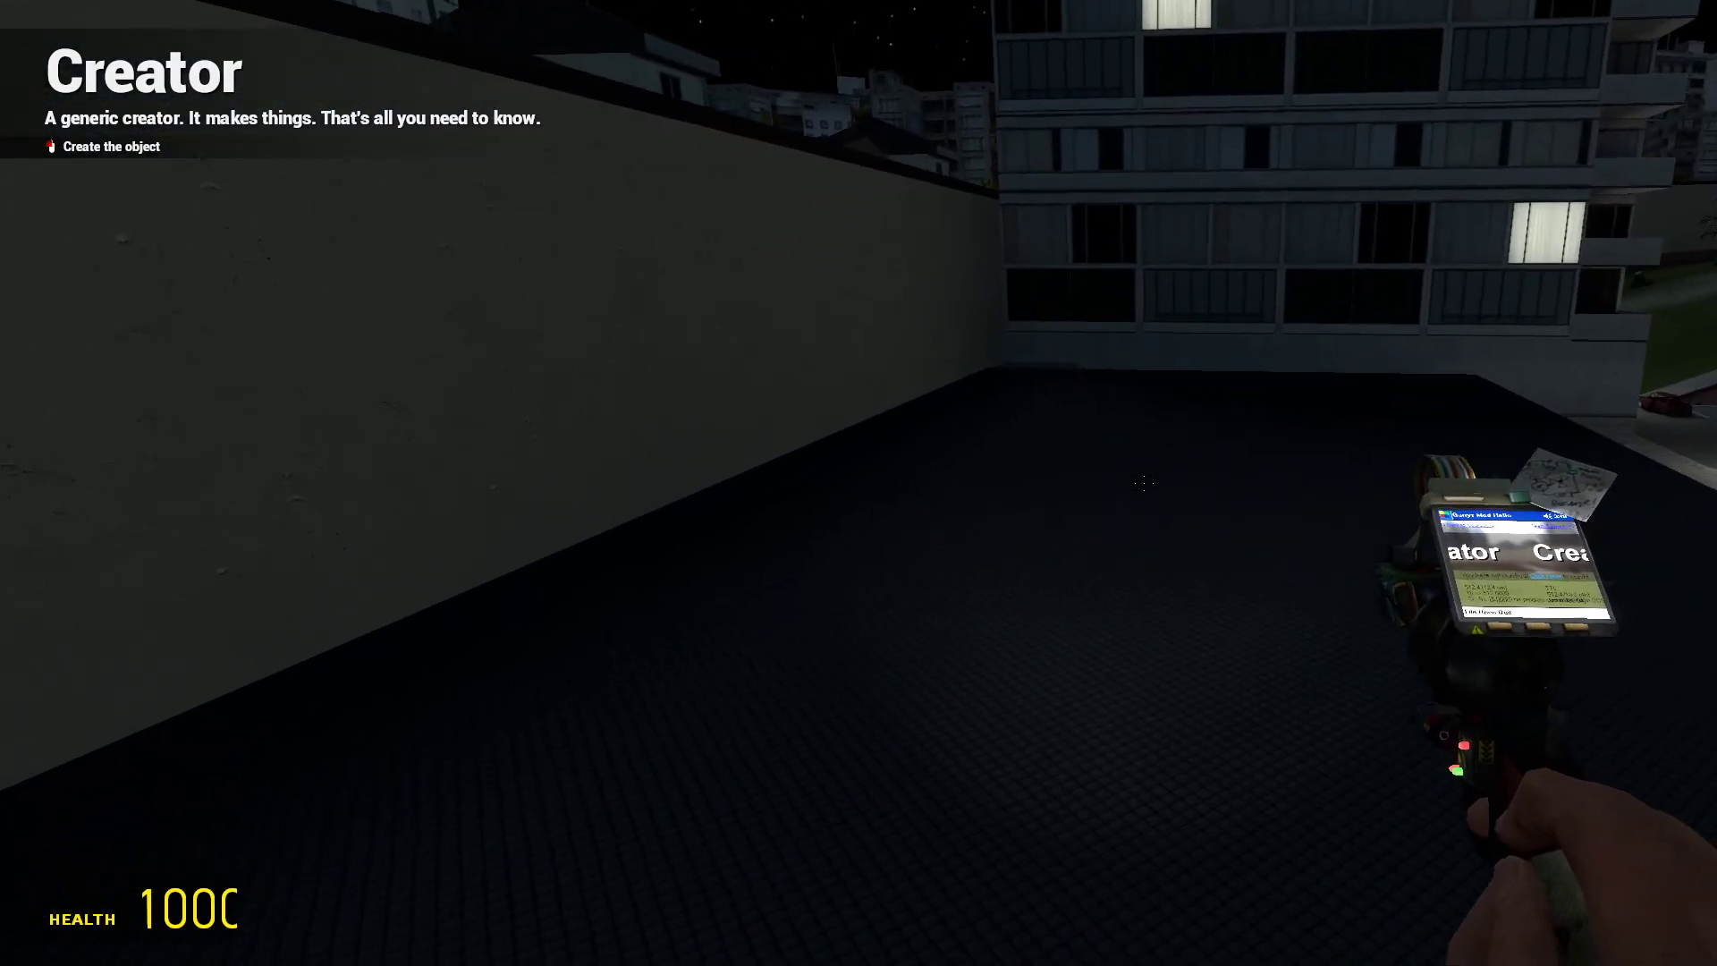
key("q")
key("q")
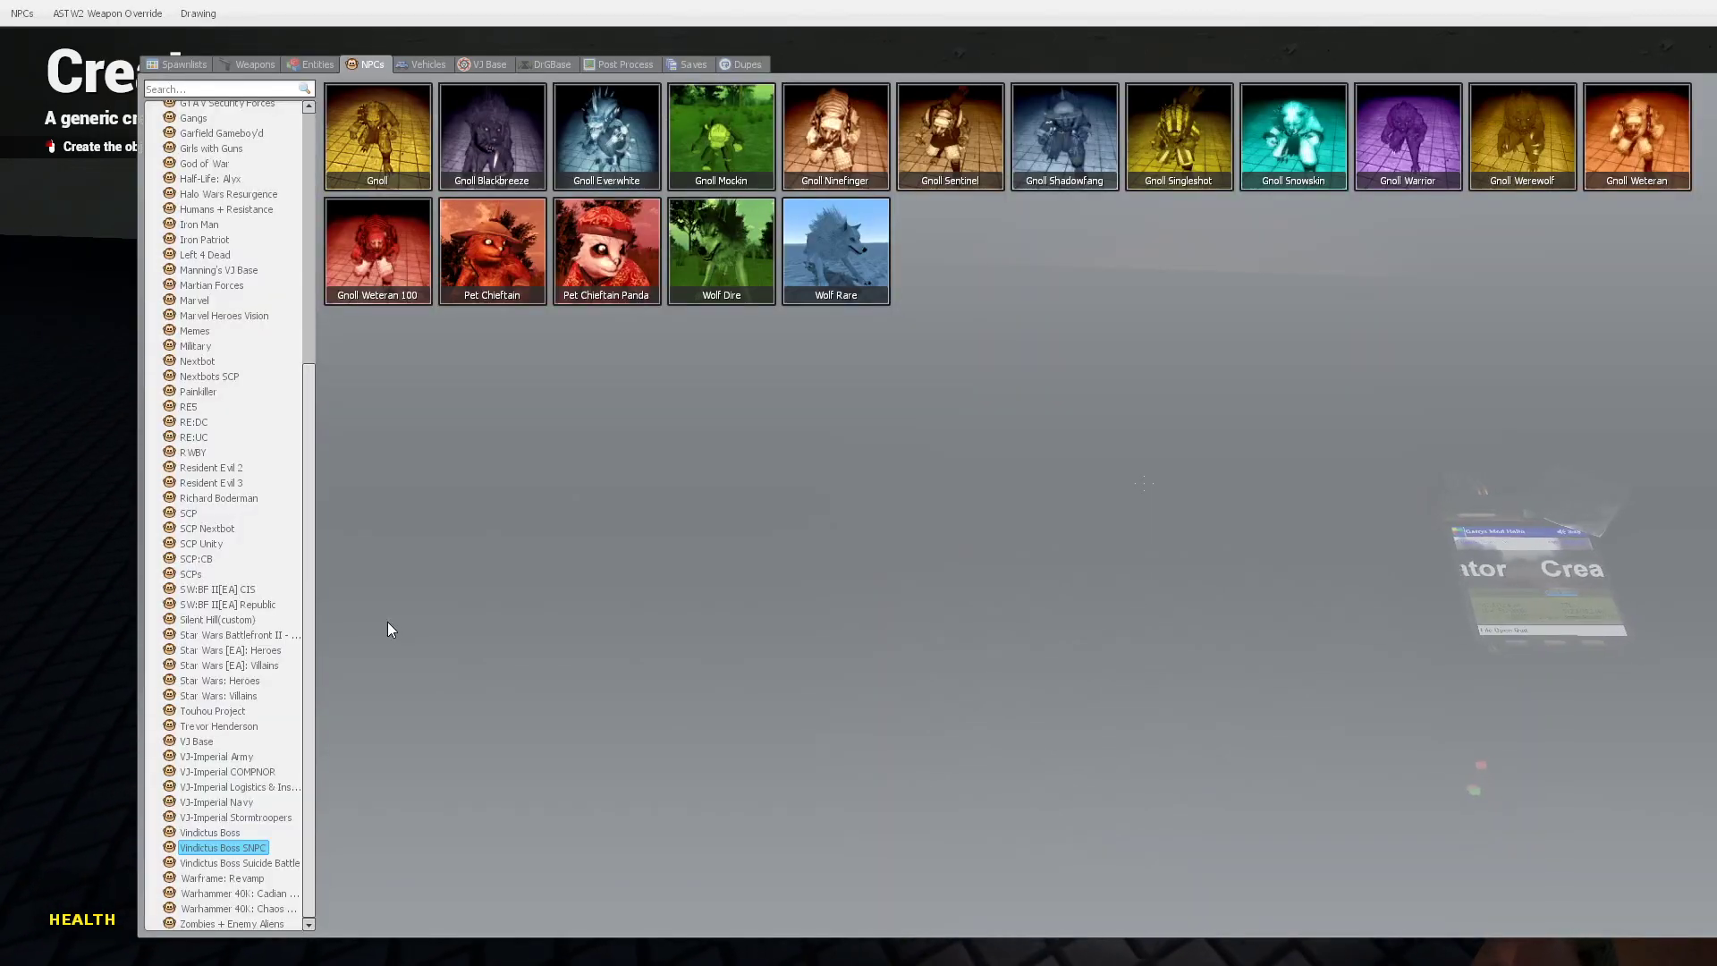
key("q")
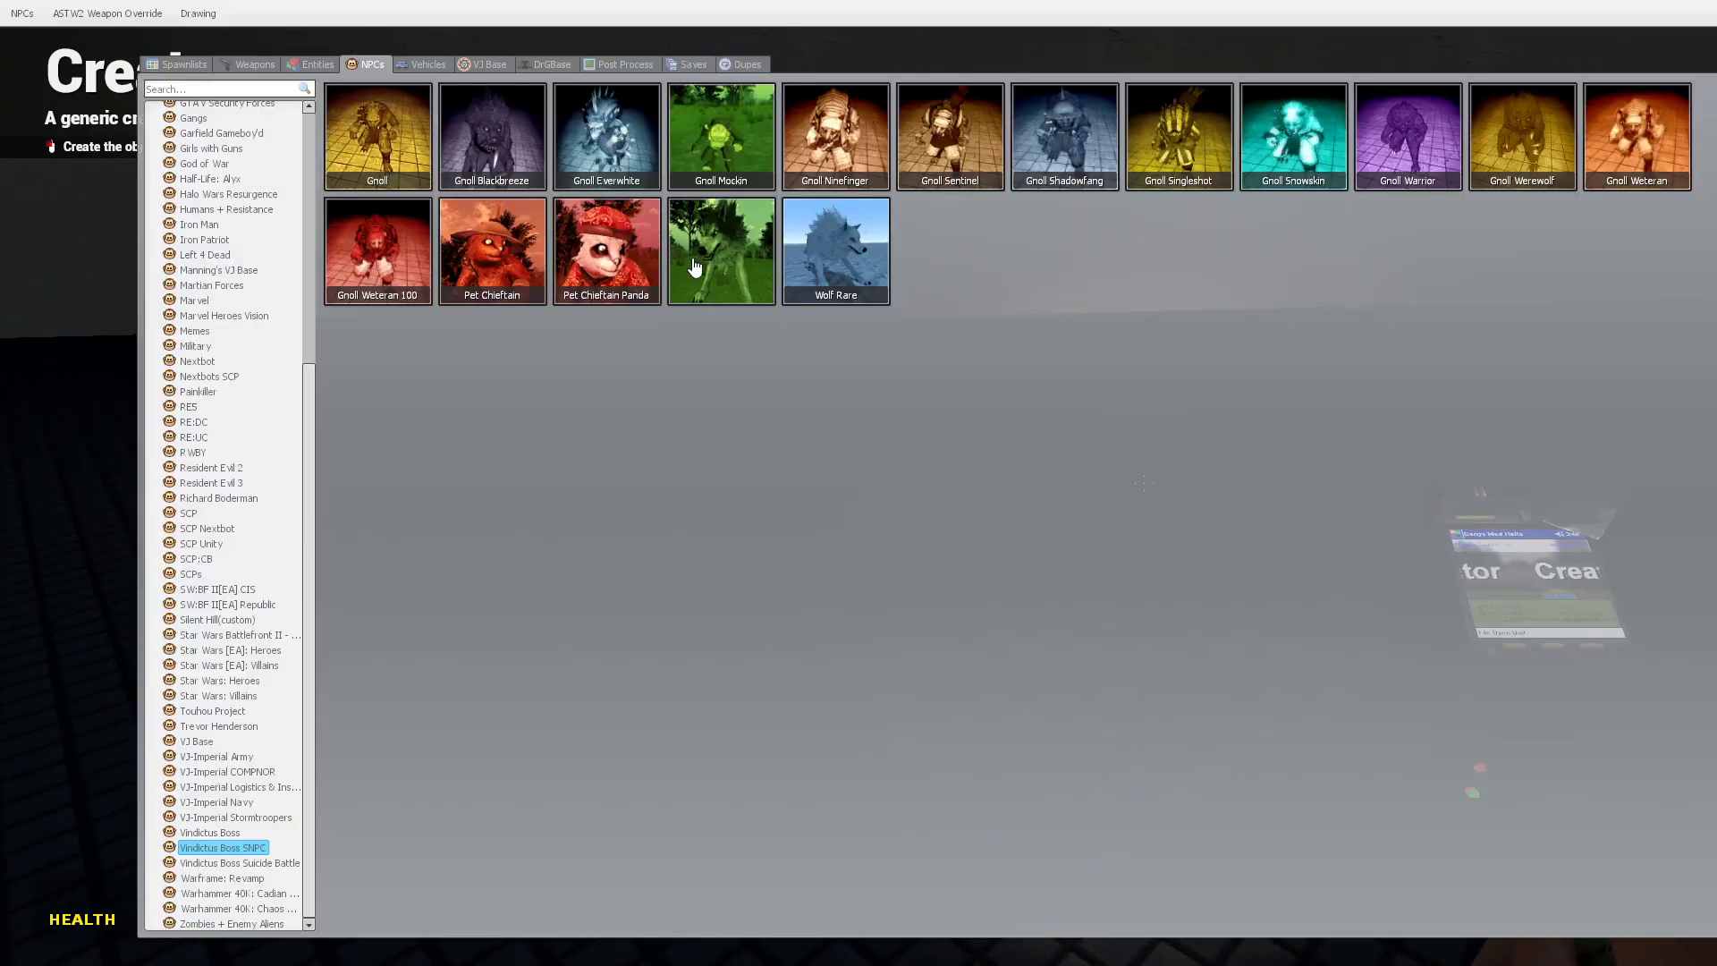
Spawn white Wolf Rare dire wolves, four in total, on the dark tiled floor.
left_click(791, 271)
key("q")
left_click(792, 271)
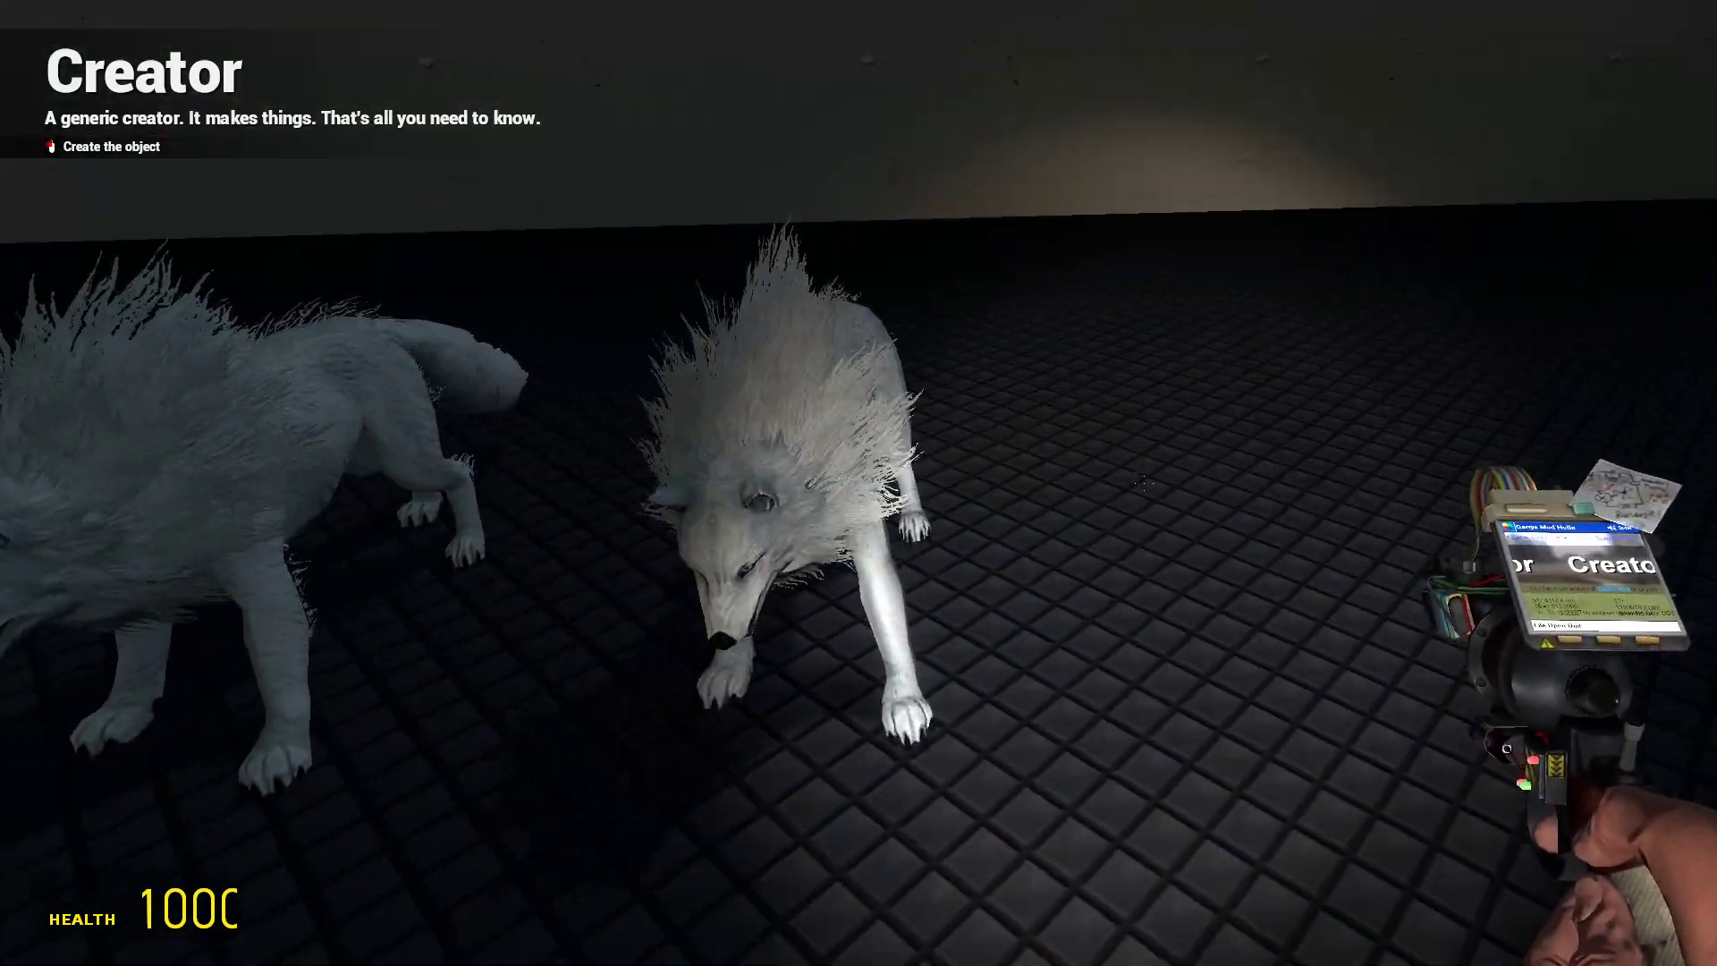
key("q")
left_click(793, 272)
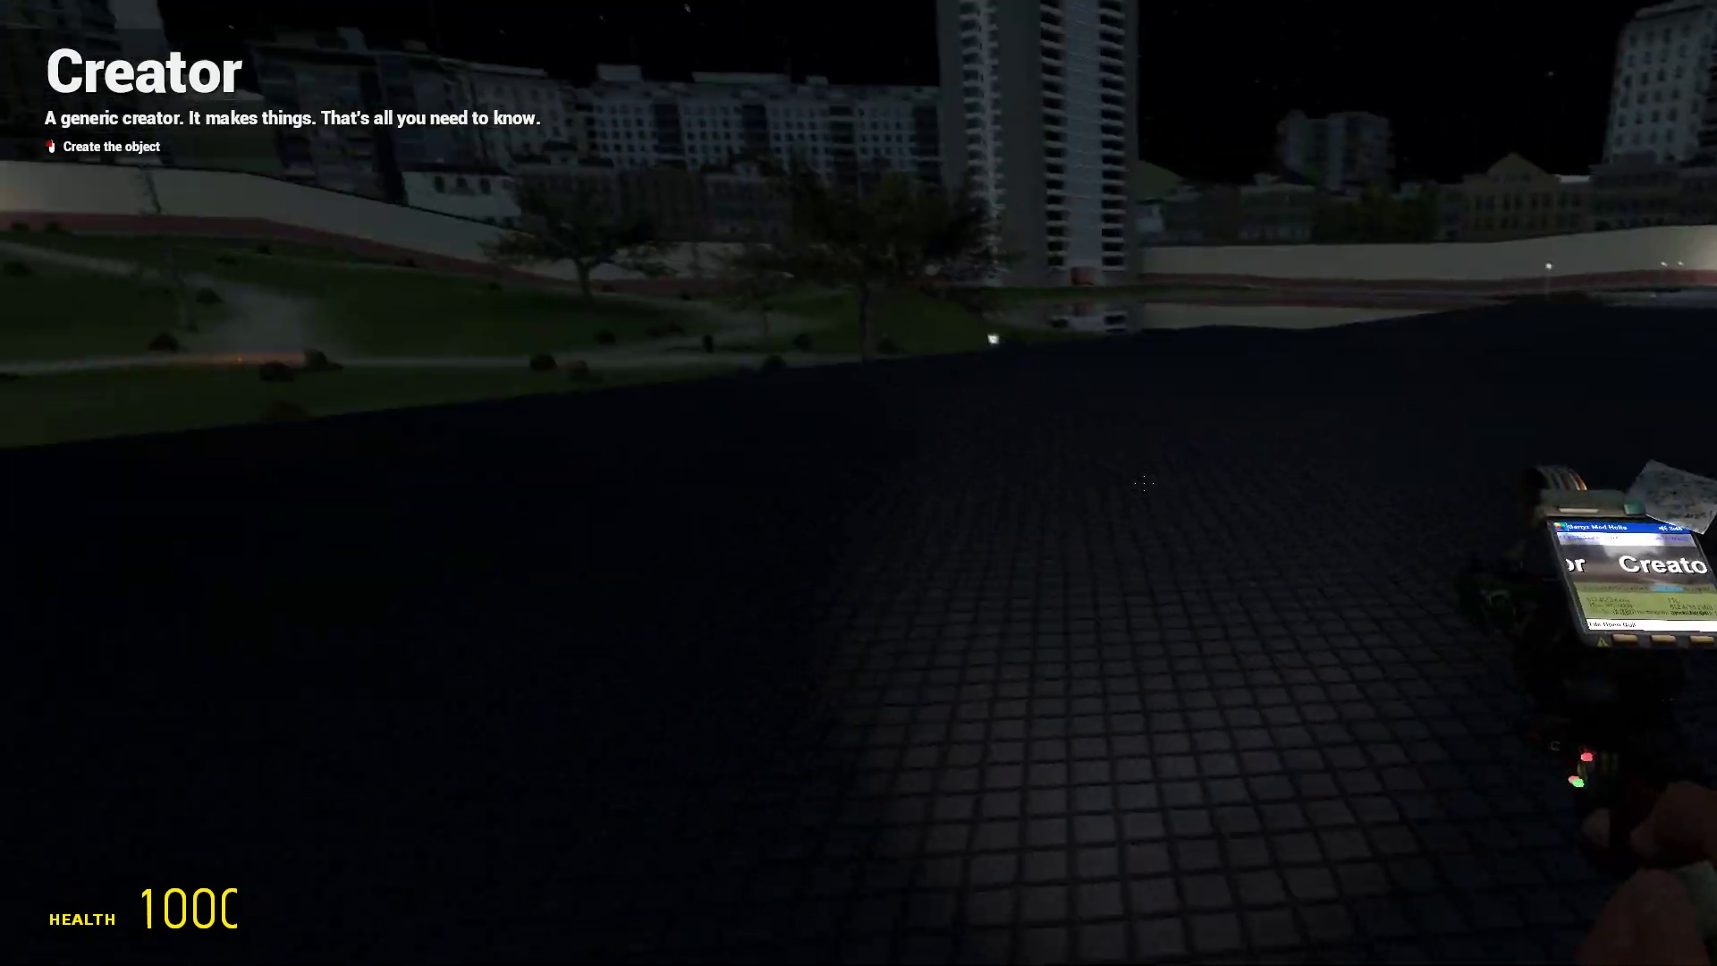
Walk through the garage into the dark room and onto the raised platform.
key("w")
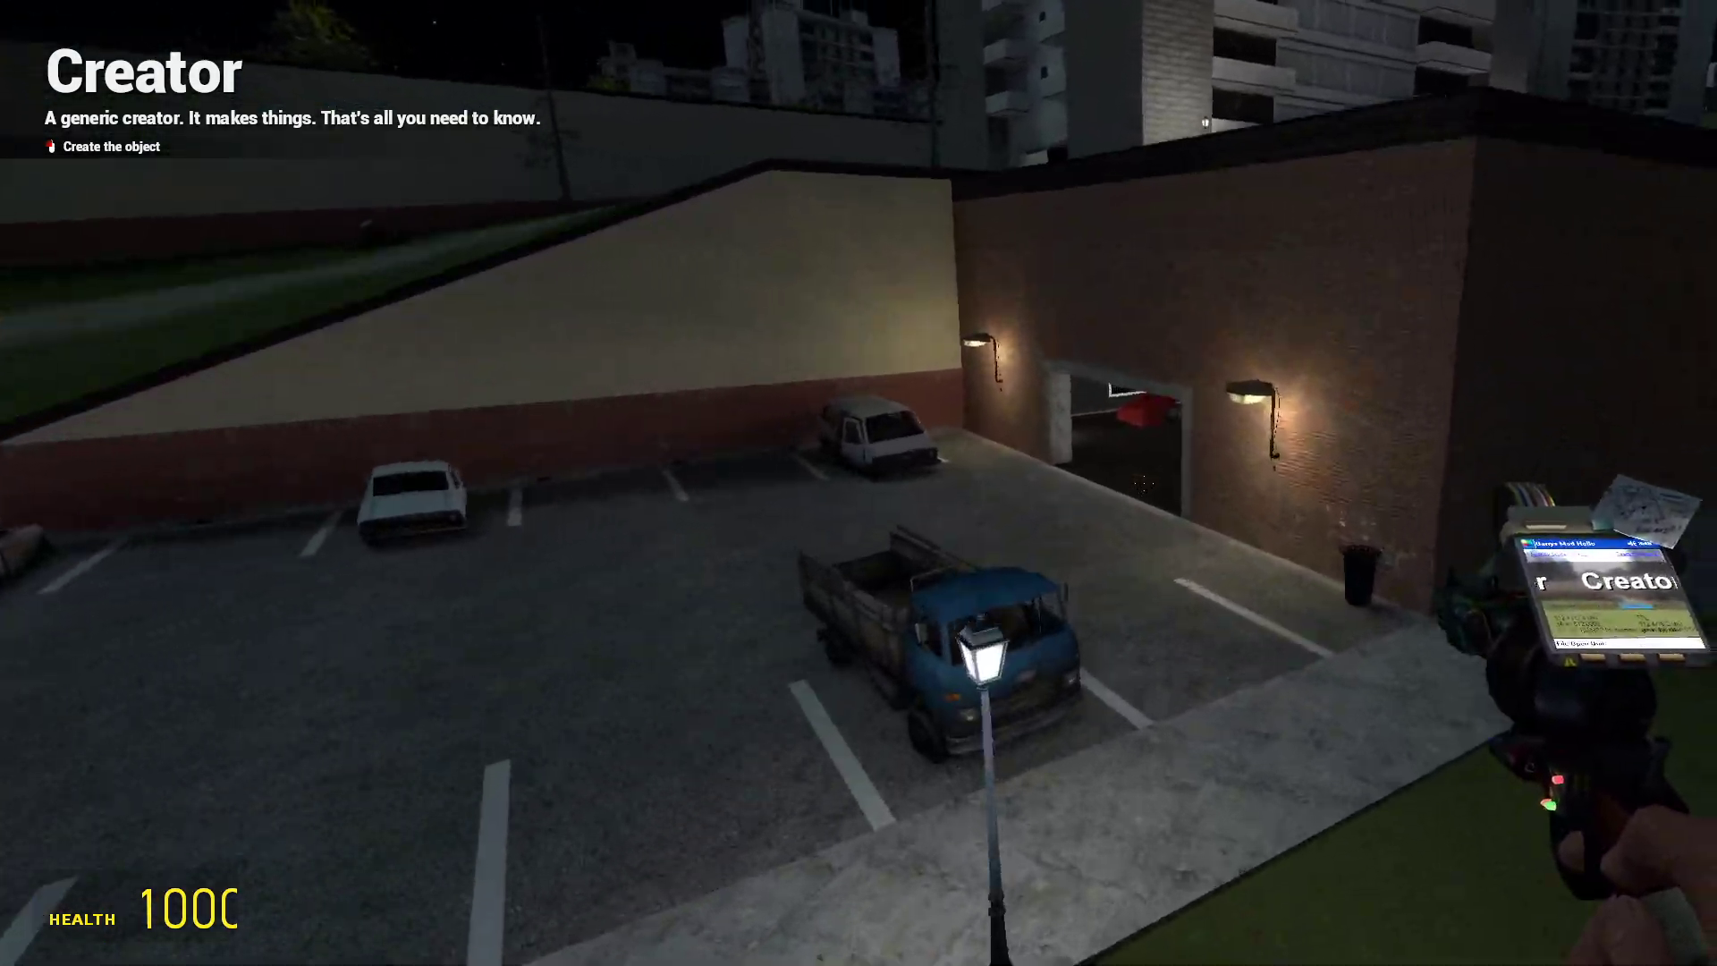
key("w")
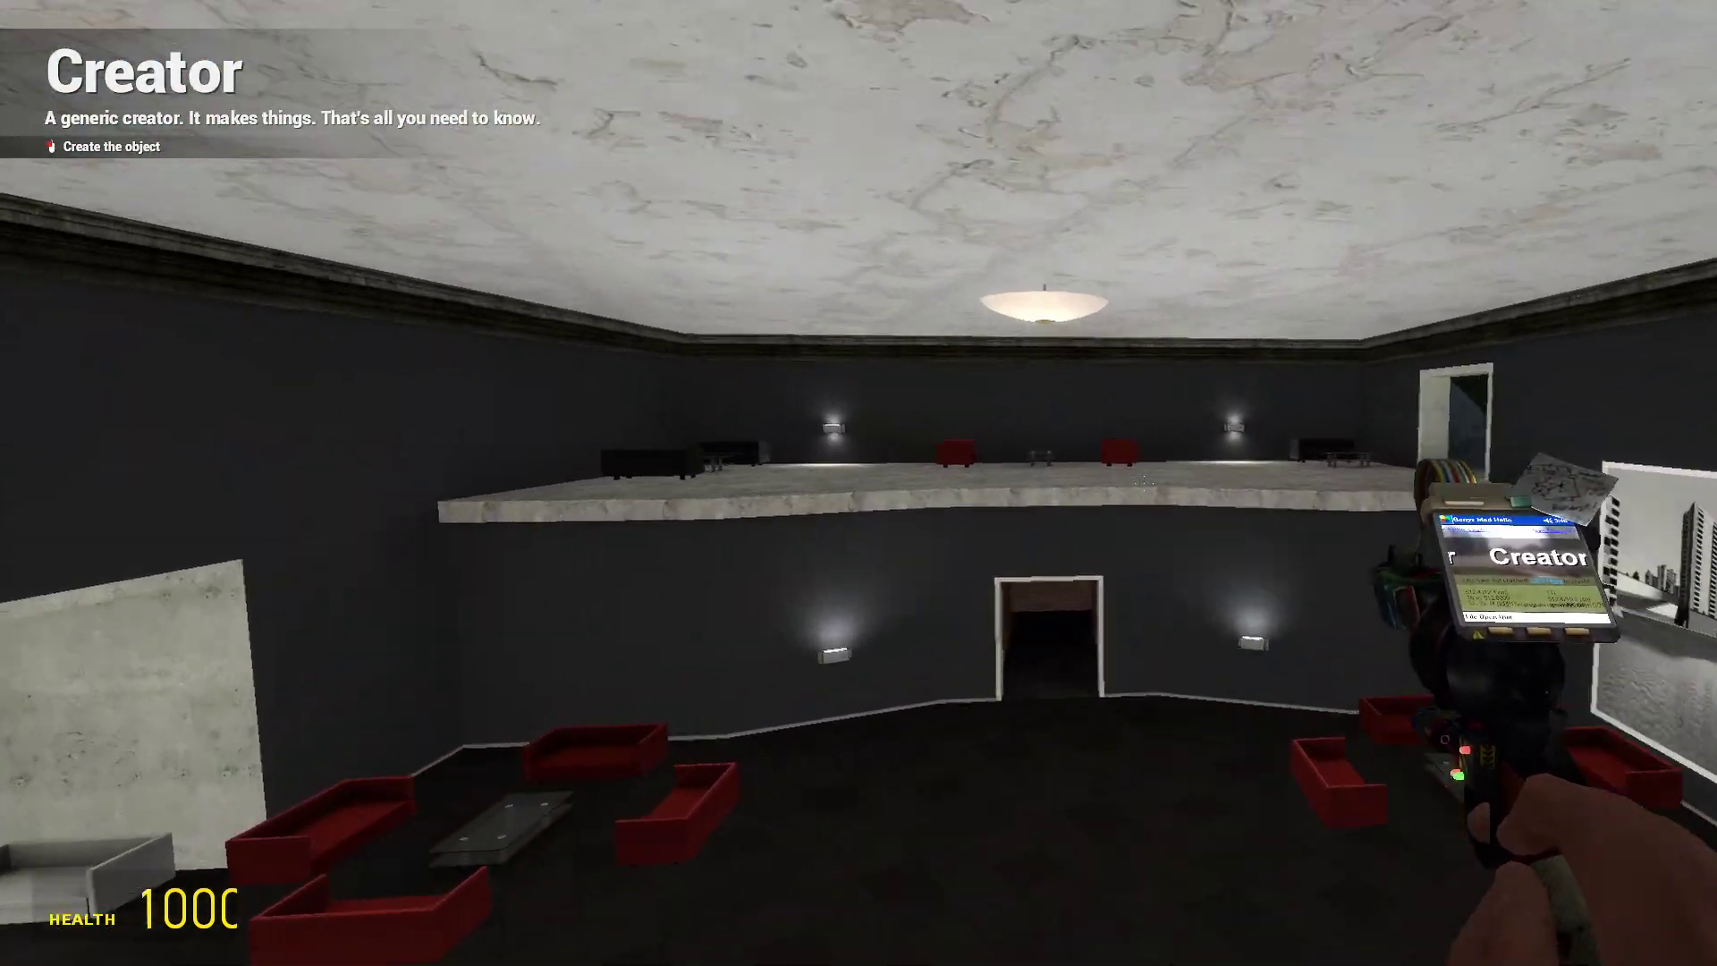
key("w")
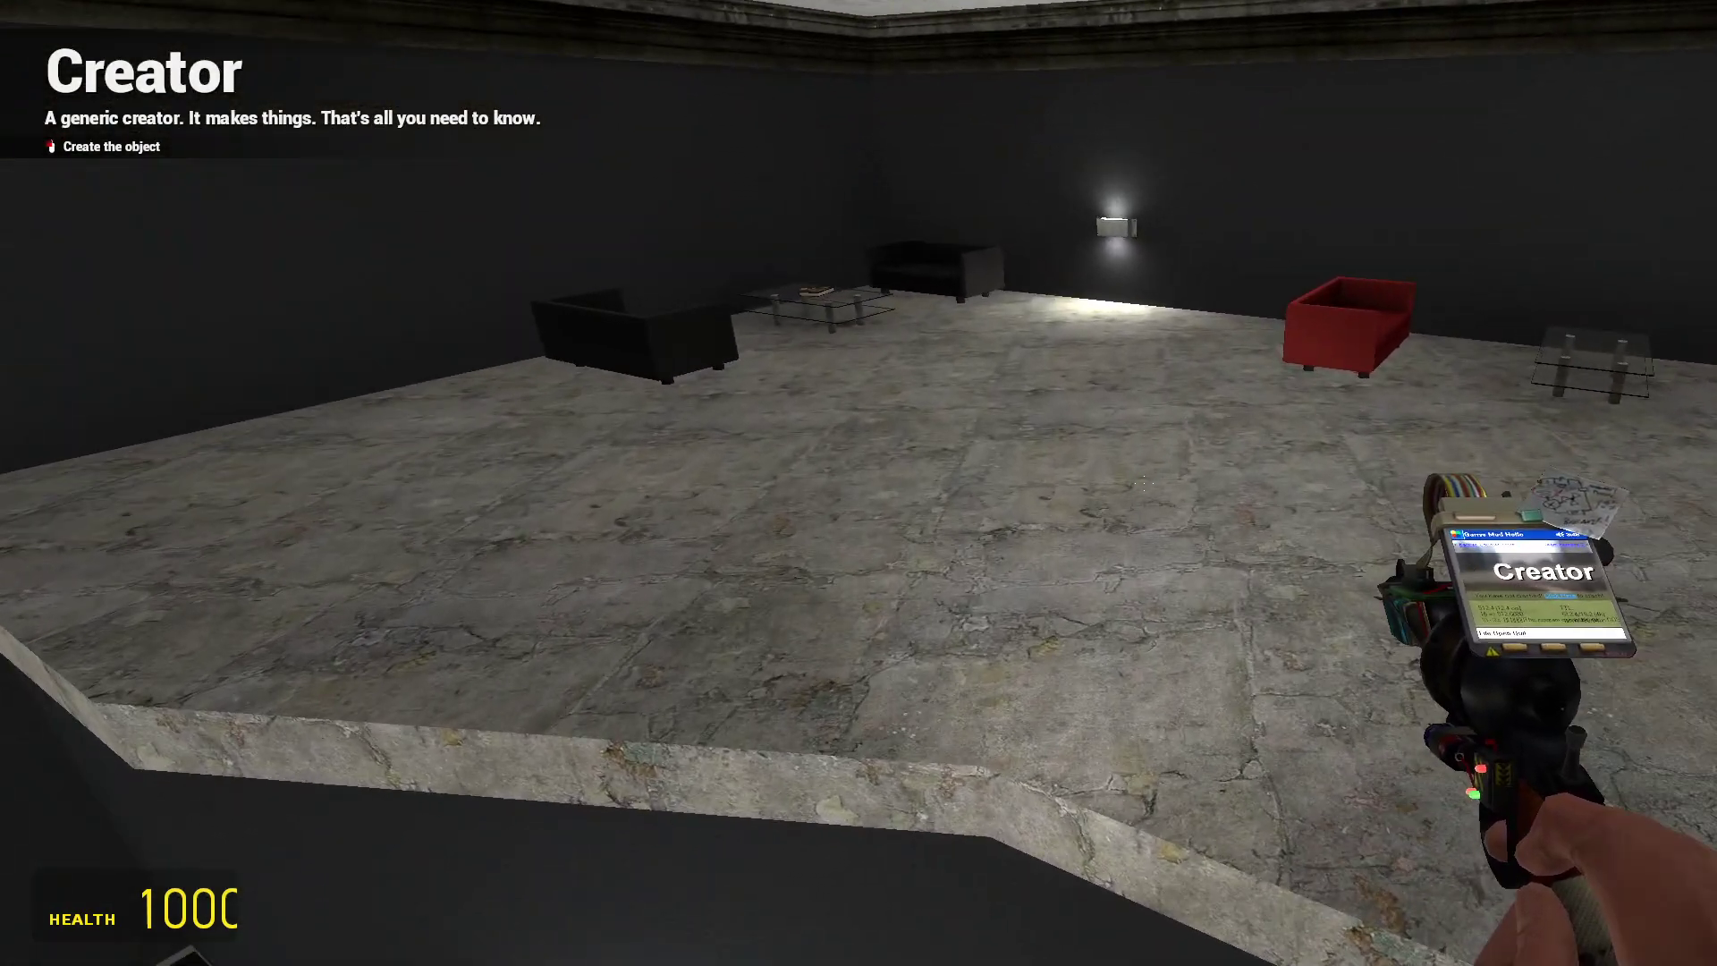
key("q")
Pick the Cadian category and spawn two guardsmen on the platform.
left_click(202, 862)
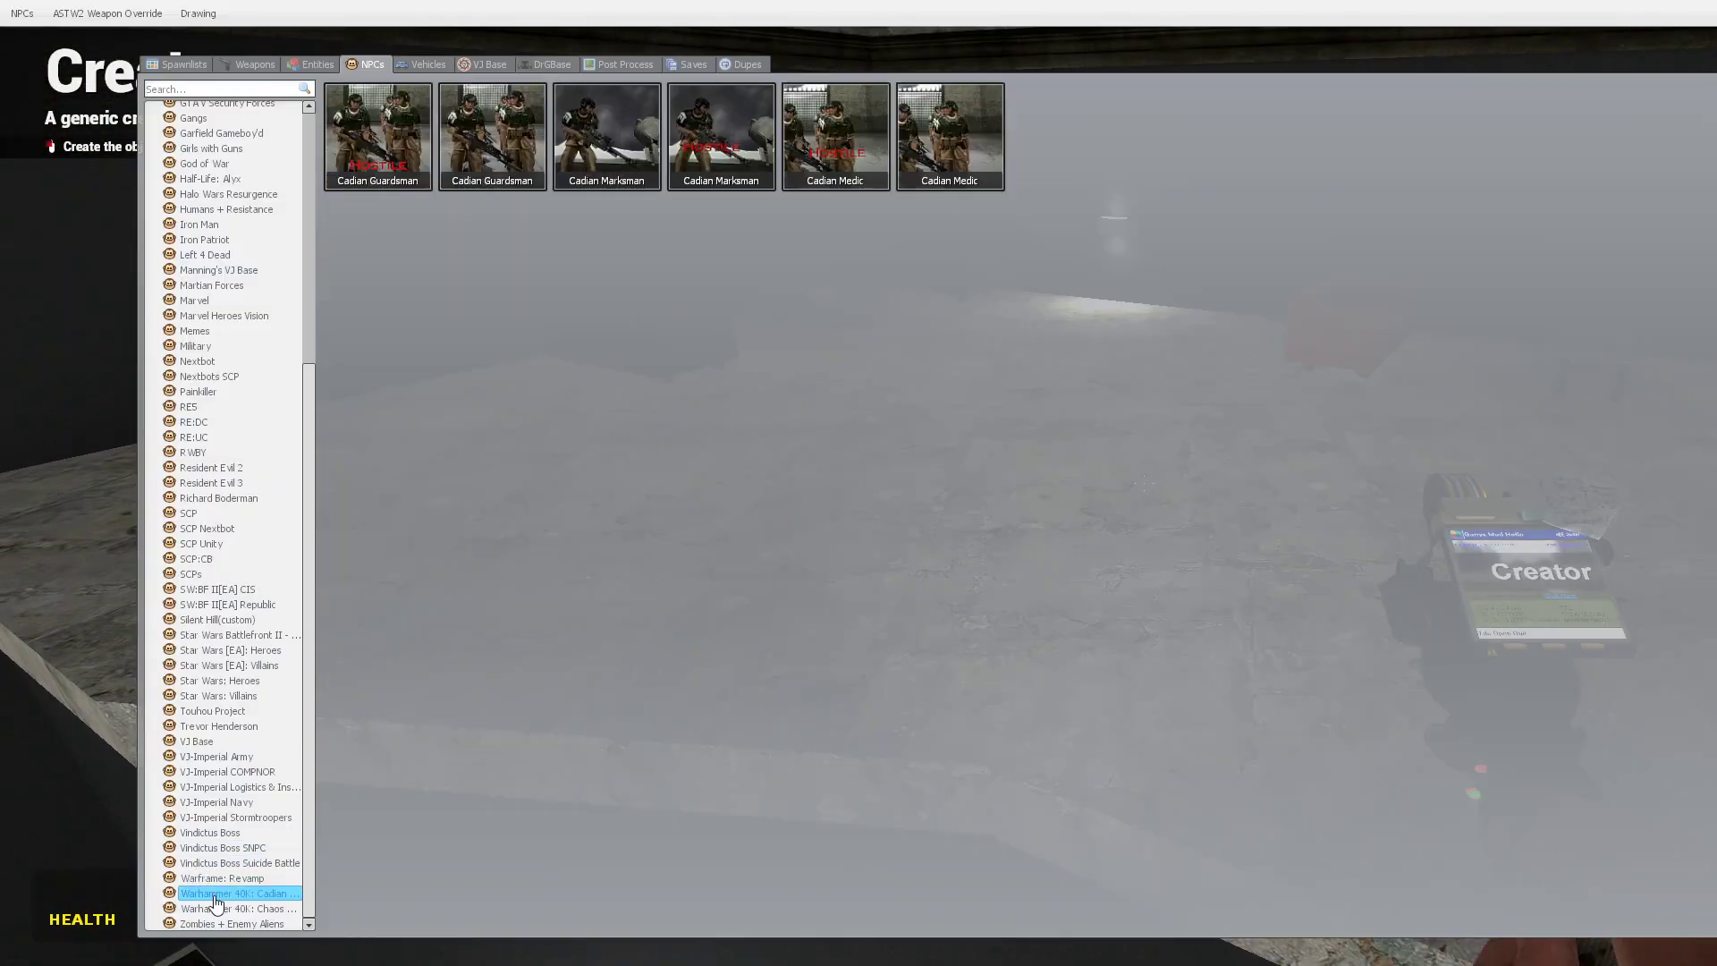
key("q")
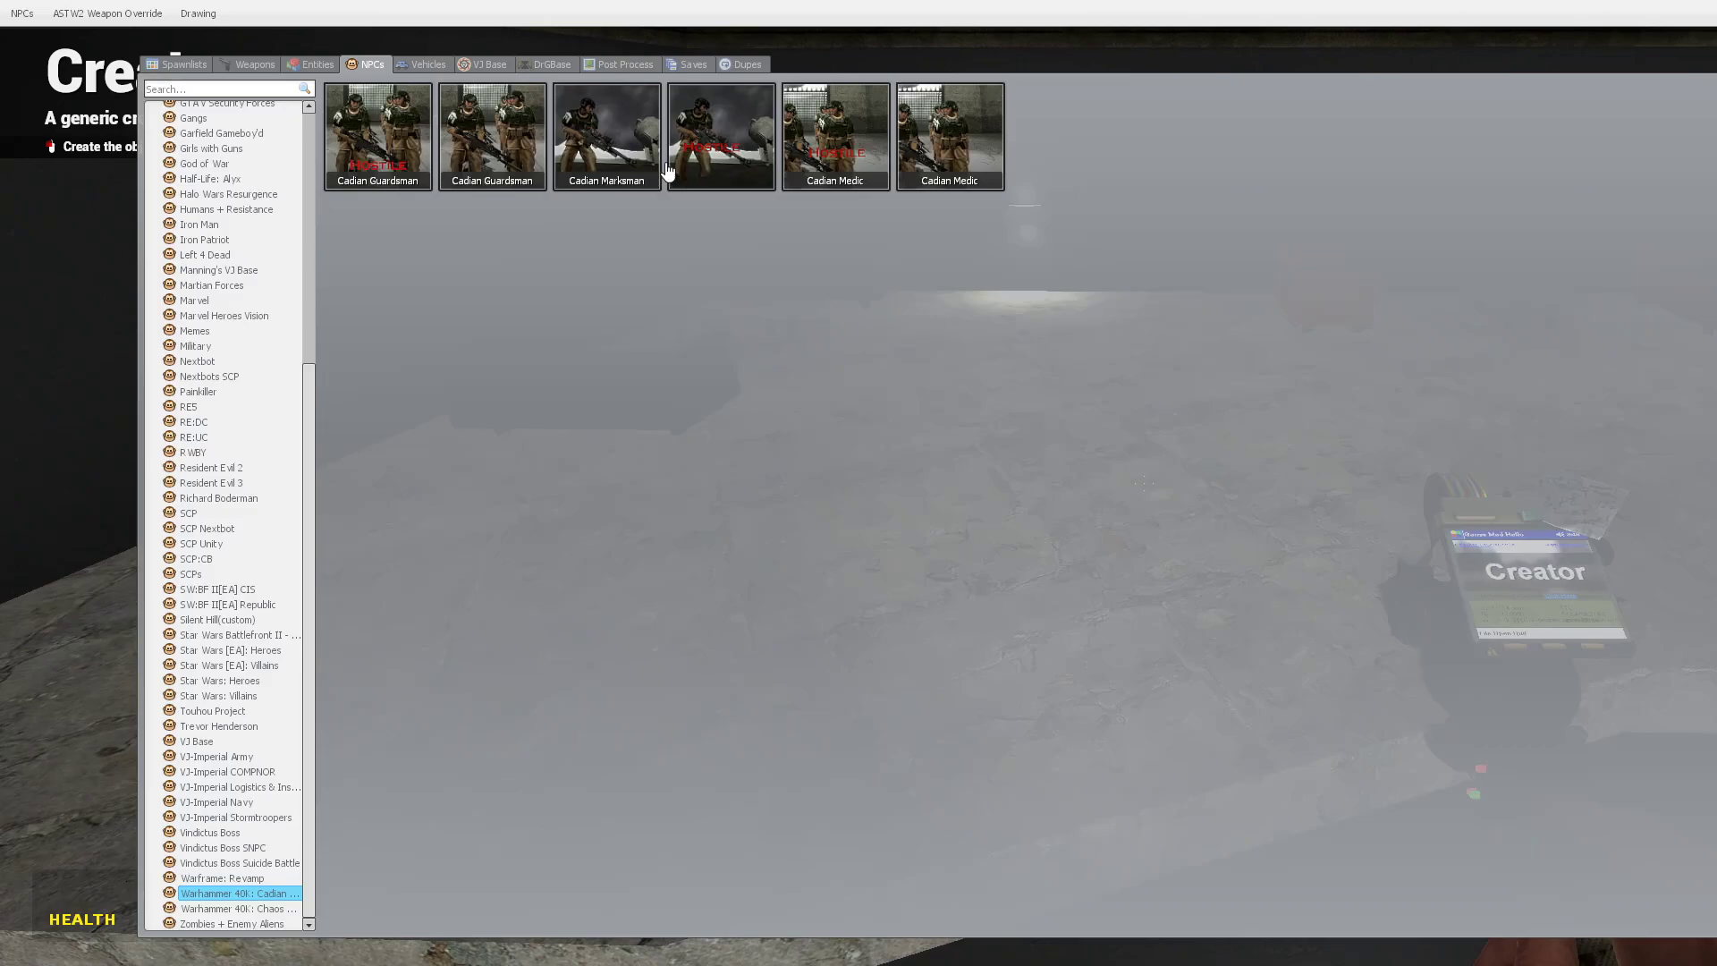
left_click(587, 168)
key("q")
left_click(606, 135)
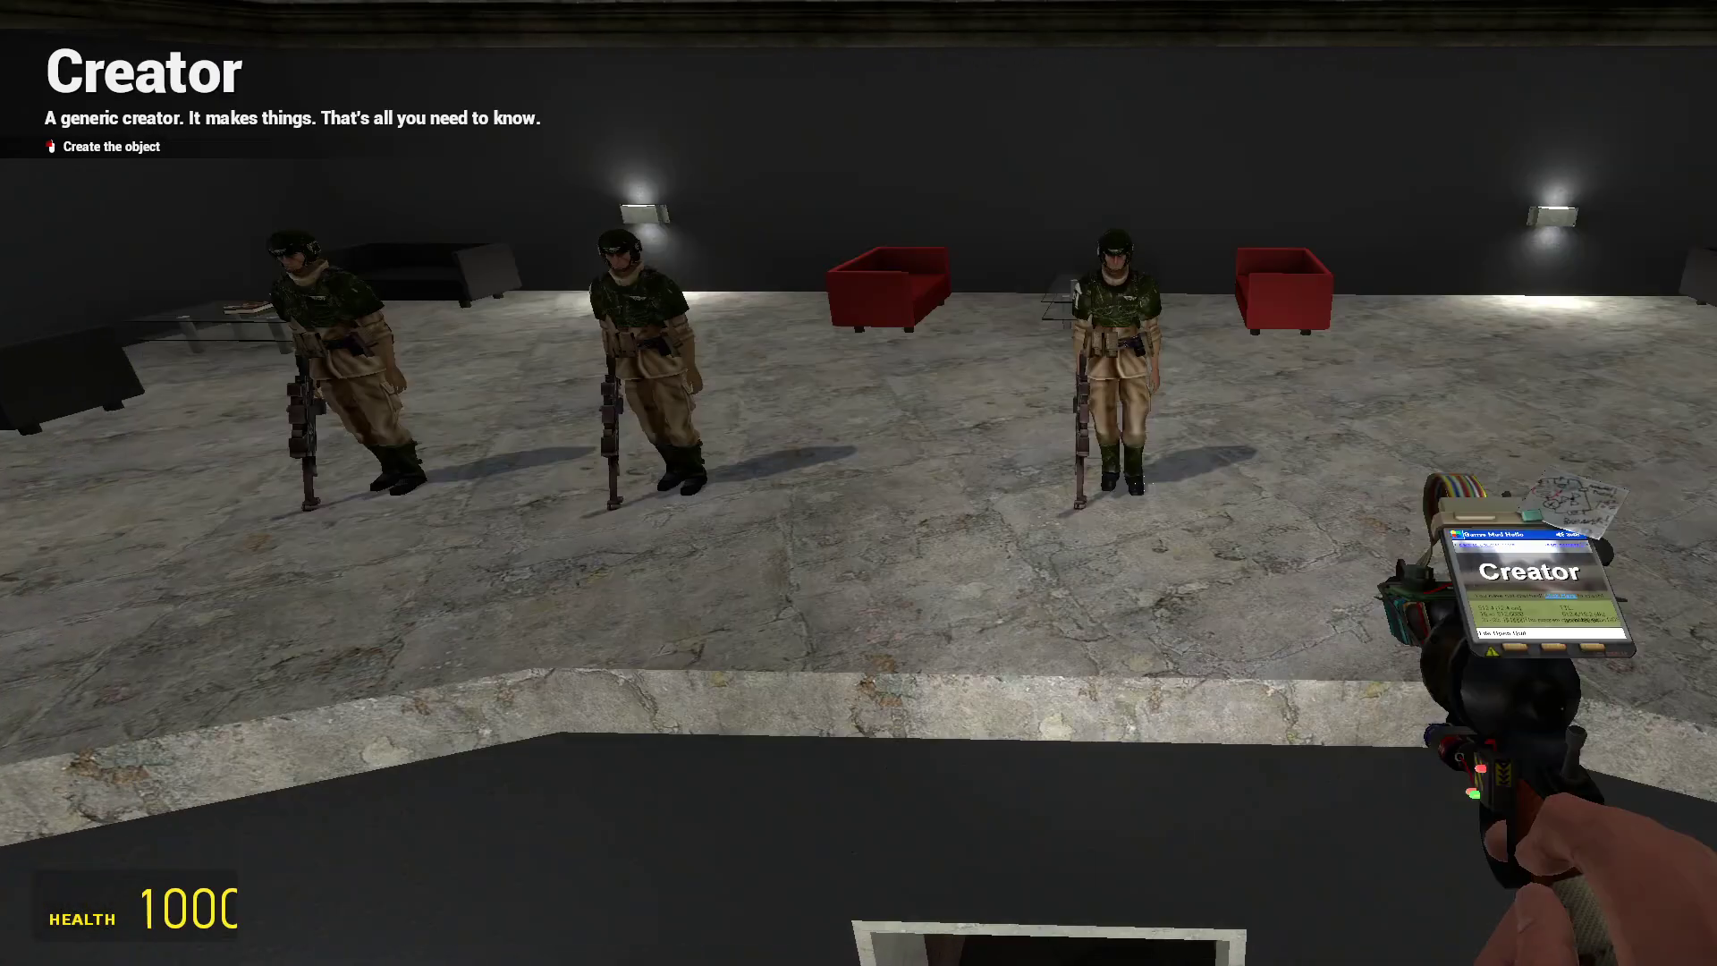
key("q")
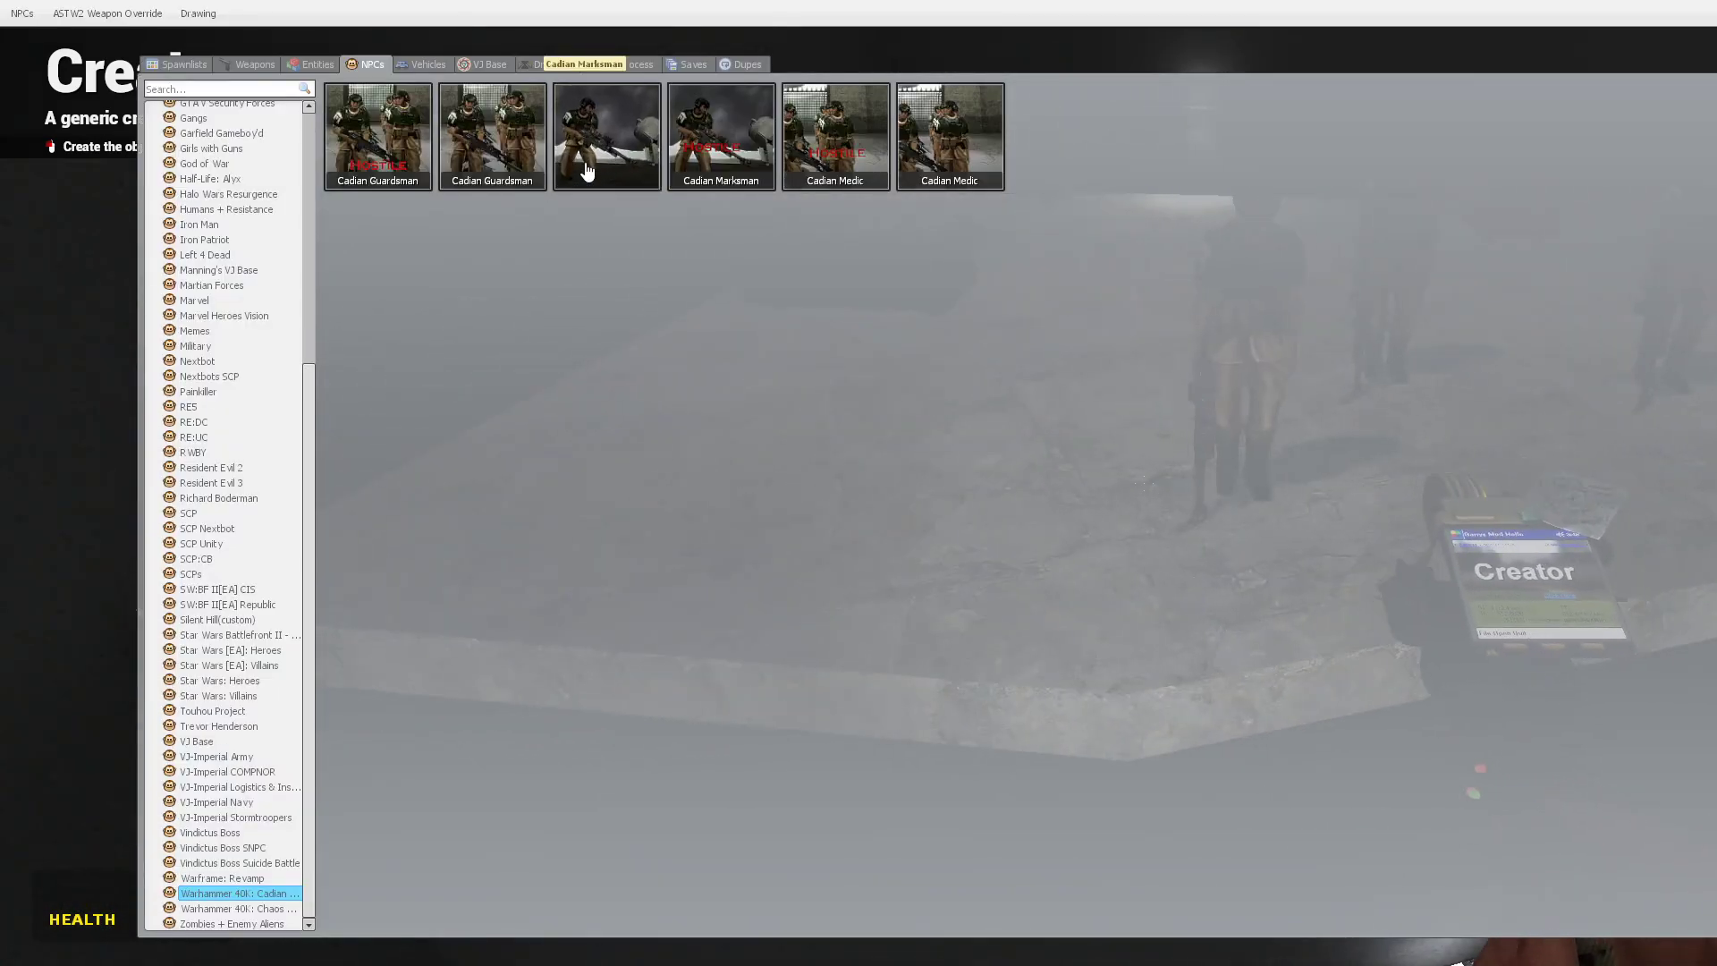
Add two Cadian marksmen and two Cadian medics to the squad.
left_click(587, 168)
key("q")
left_click(587, 167)
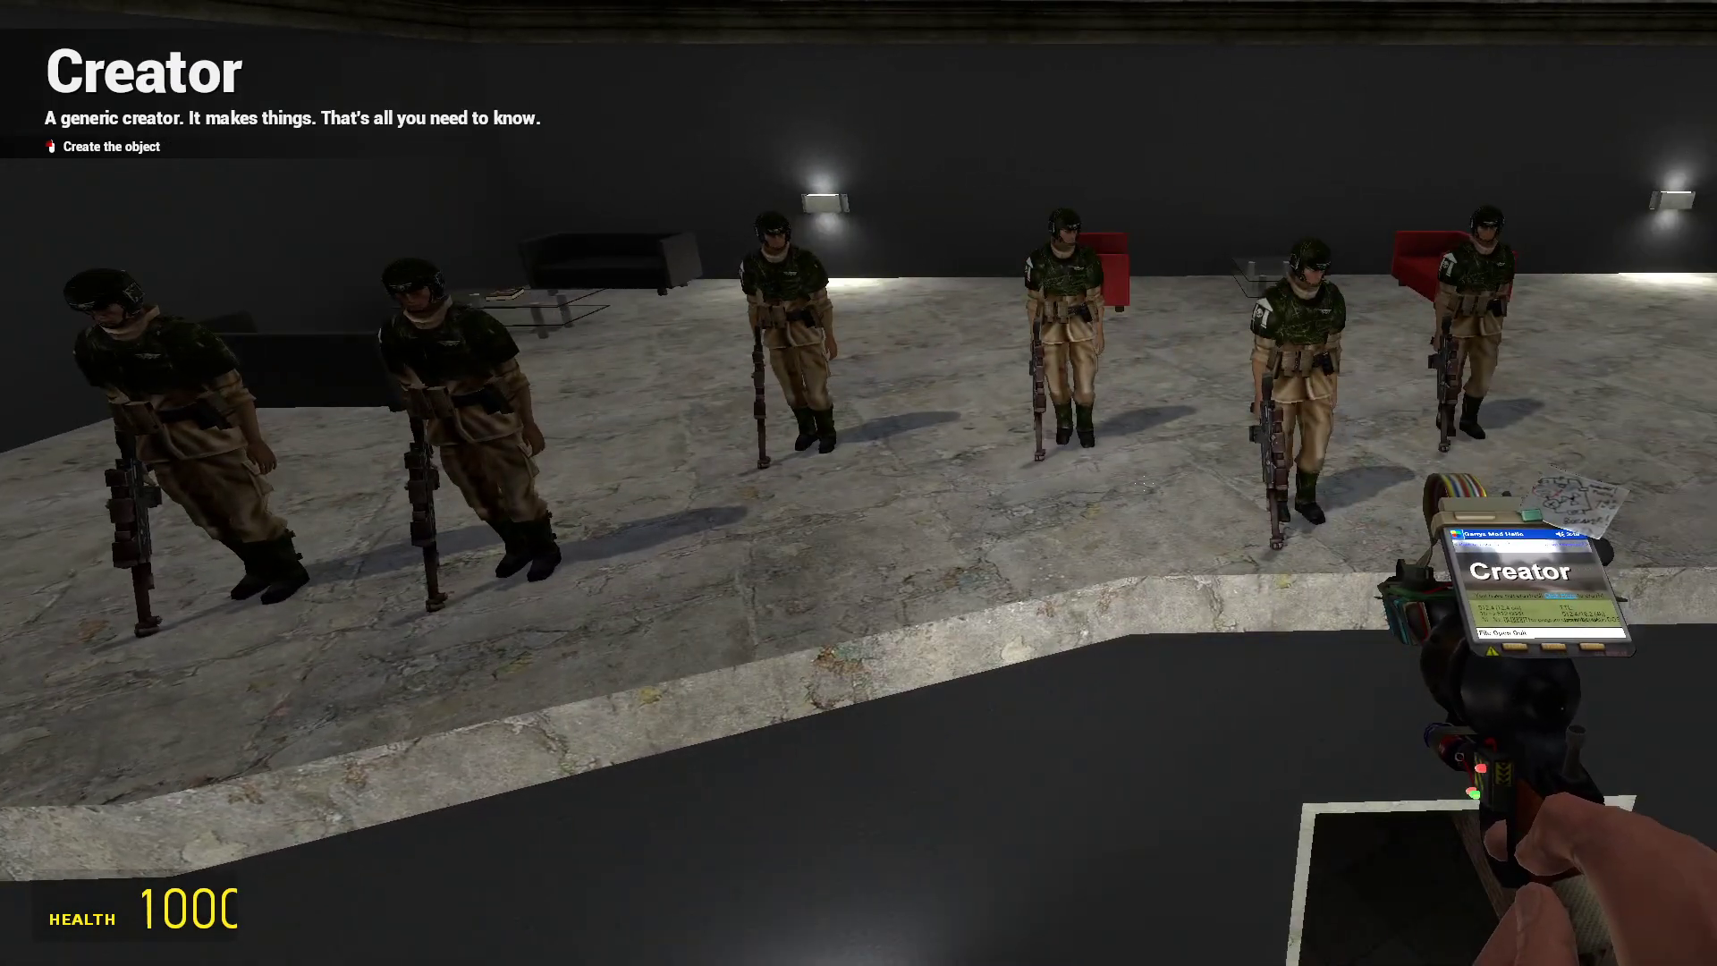
key("q")
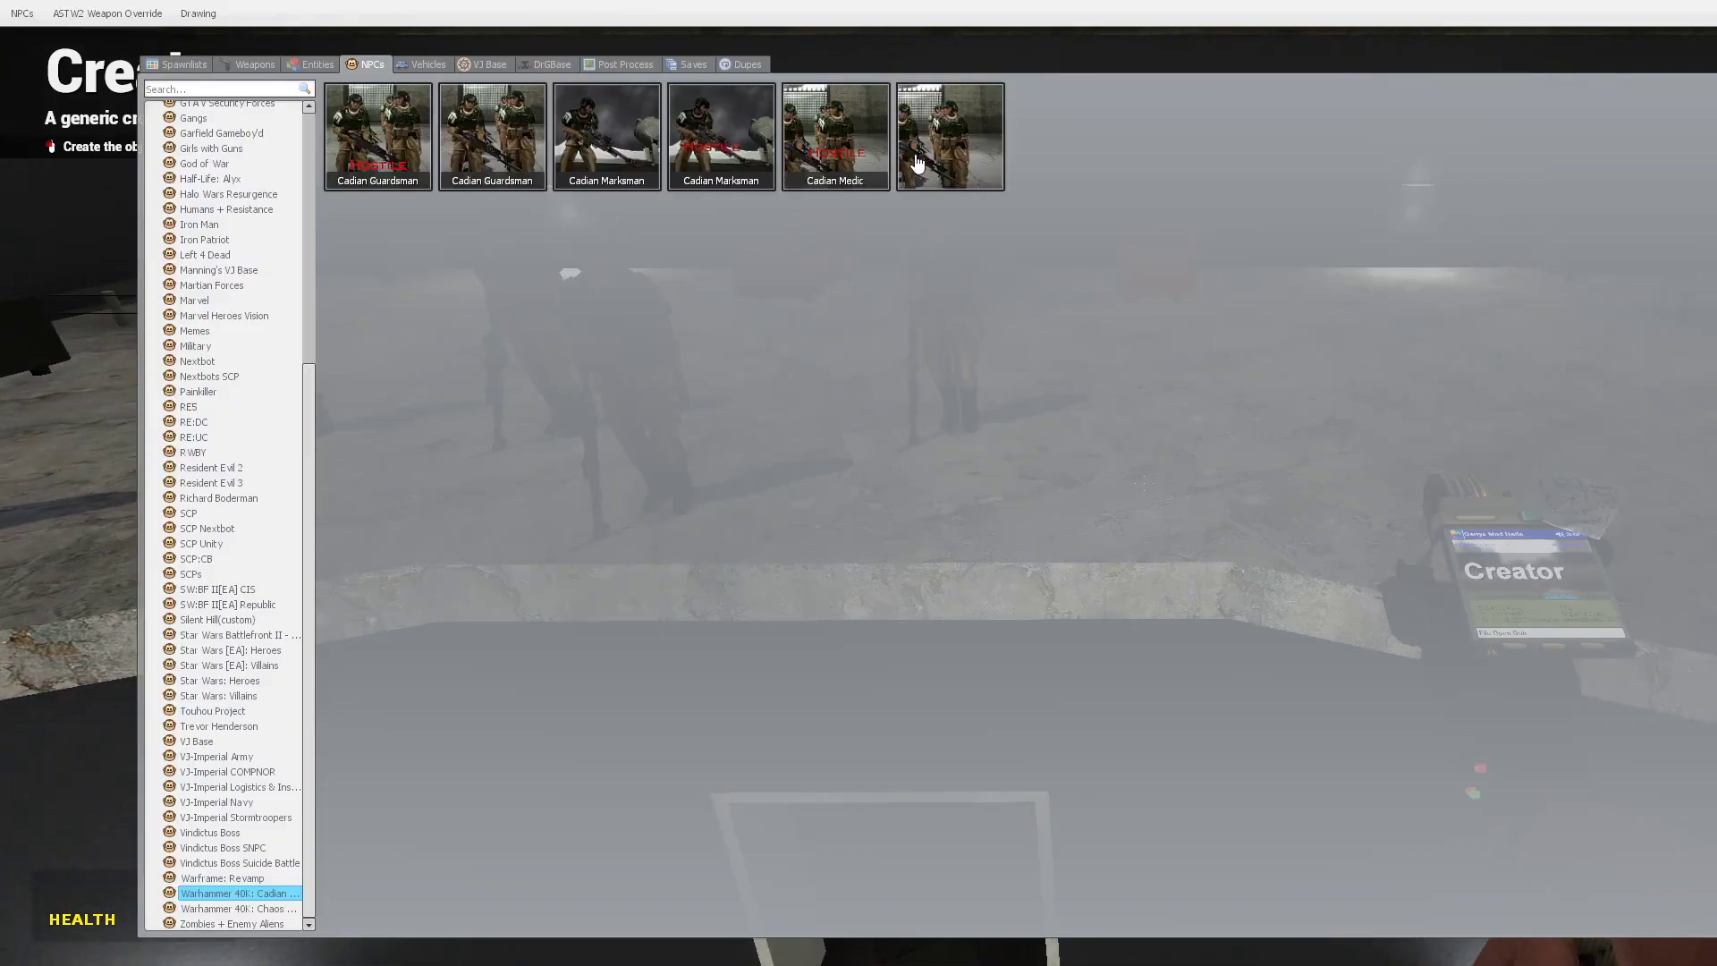
left_click(917, 162)
key("q")
left_click(918, 163)
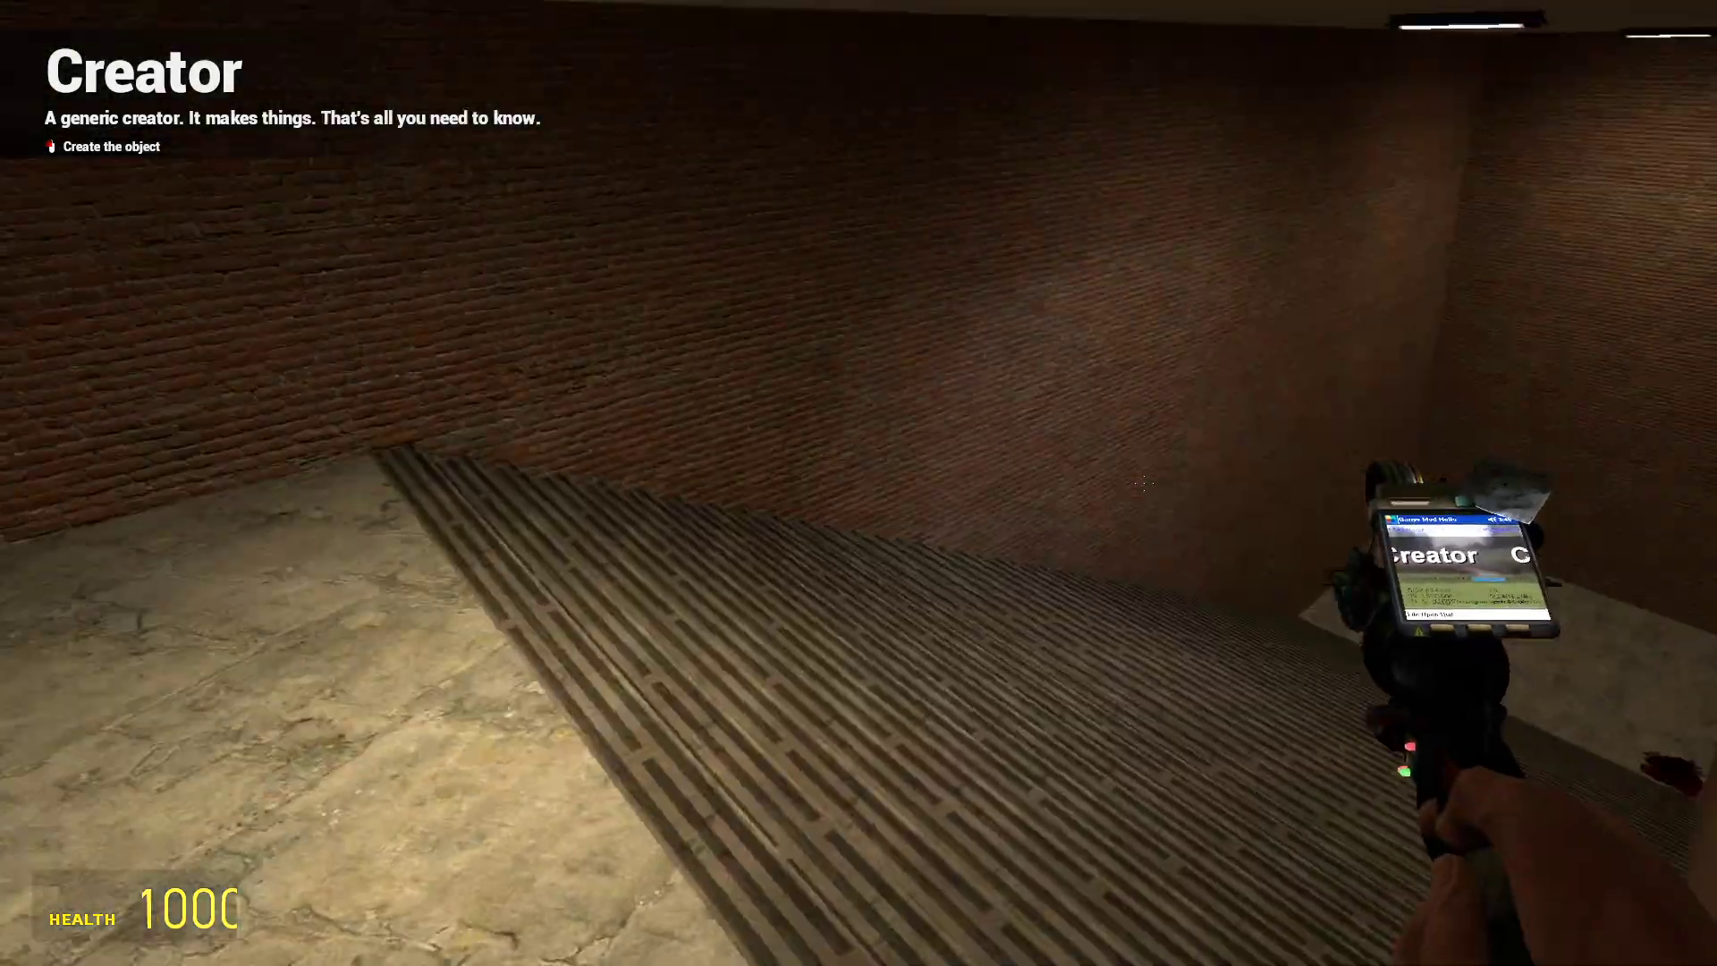
Walk to the stair room and spawn a Phase I ARC Clone Captain from SW:BF II[EA] Republic.
key("w")
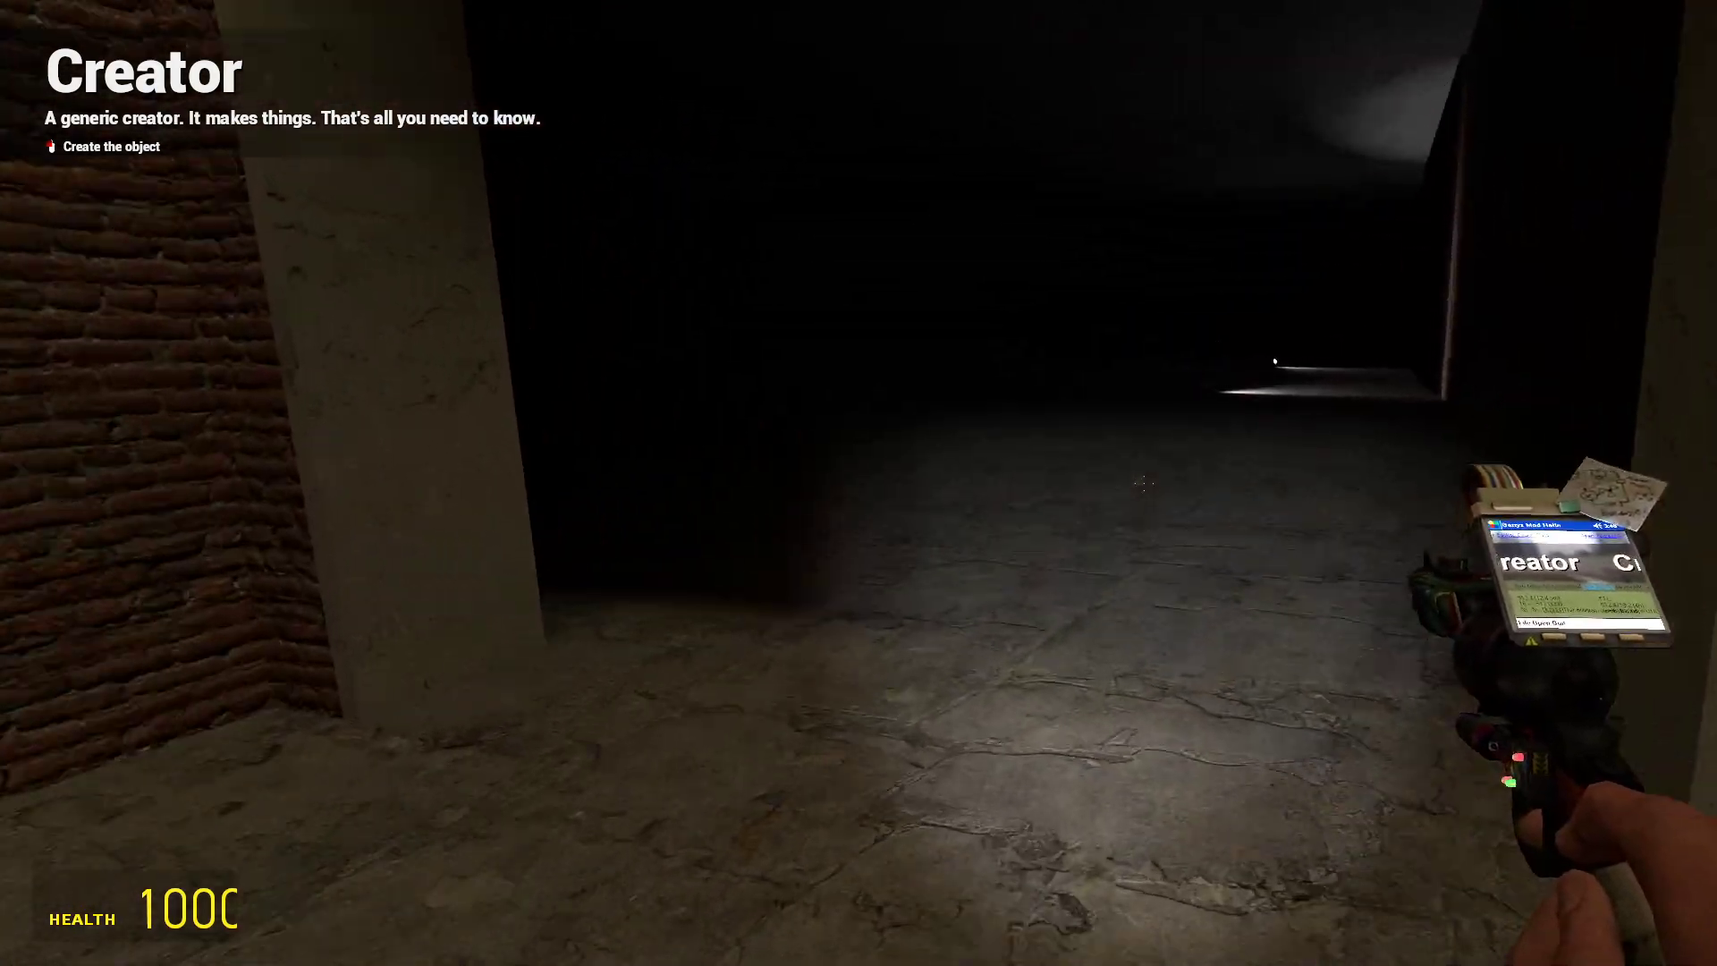
key("q")
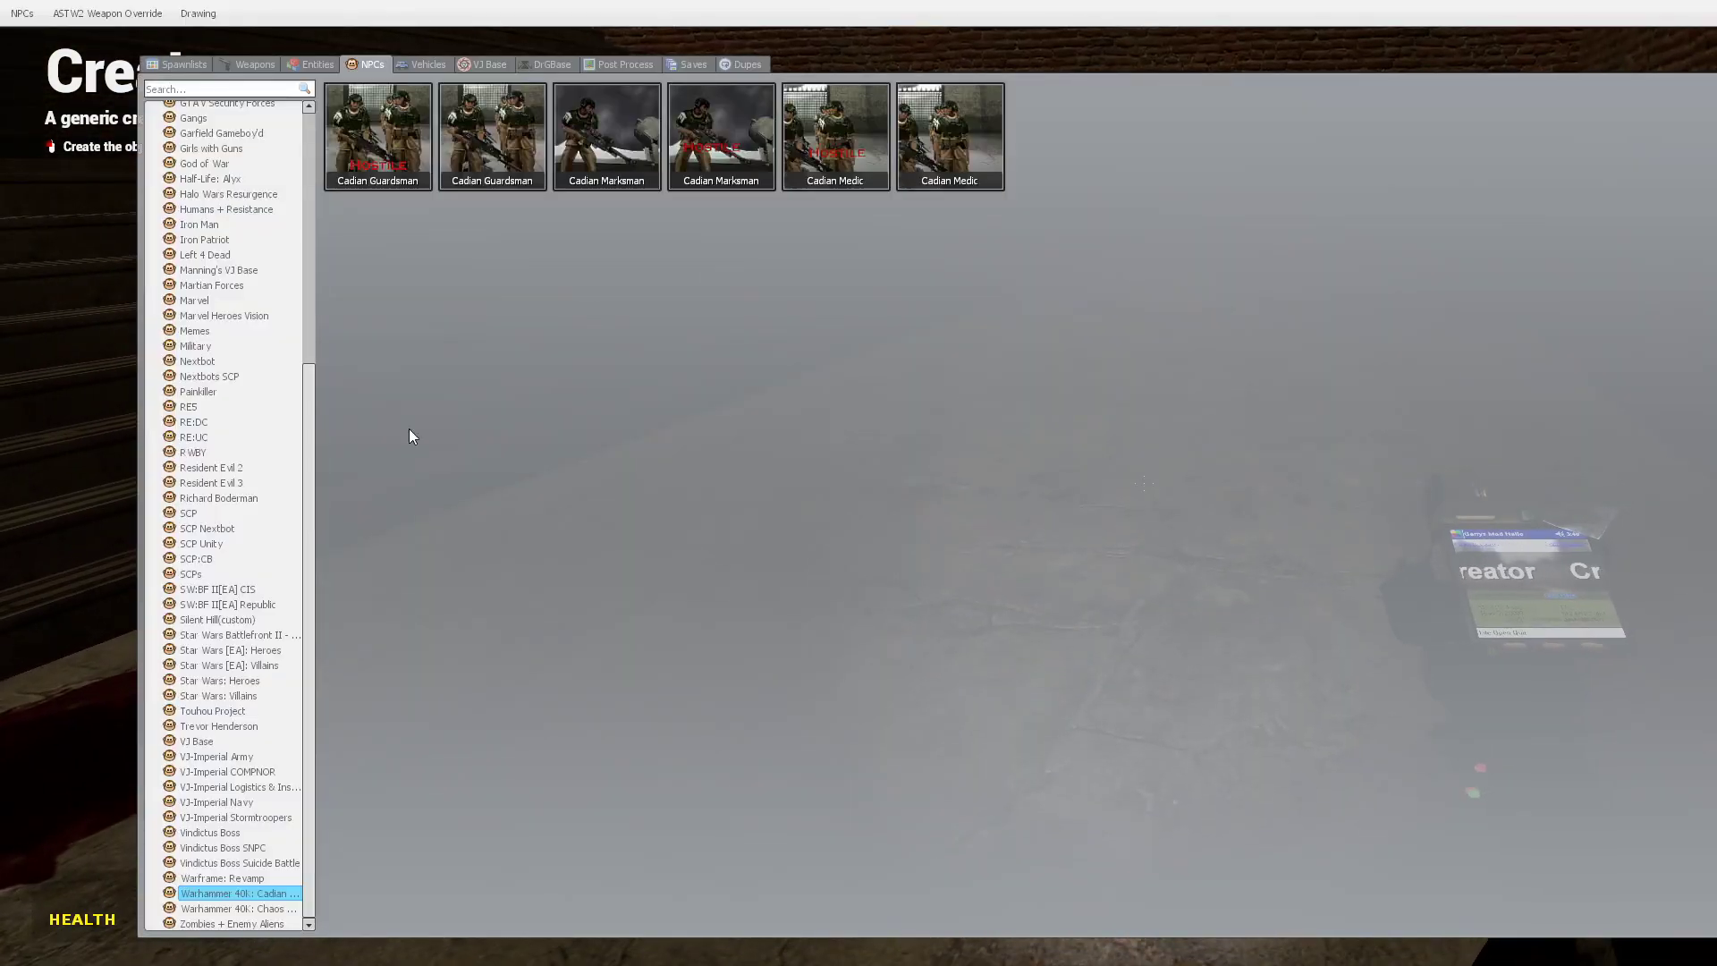
key("q")
key("q")
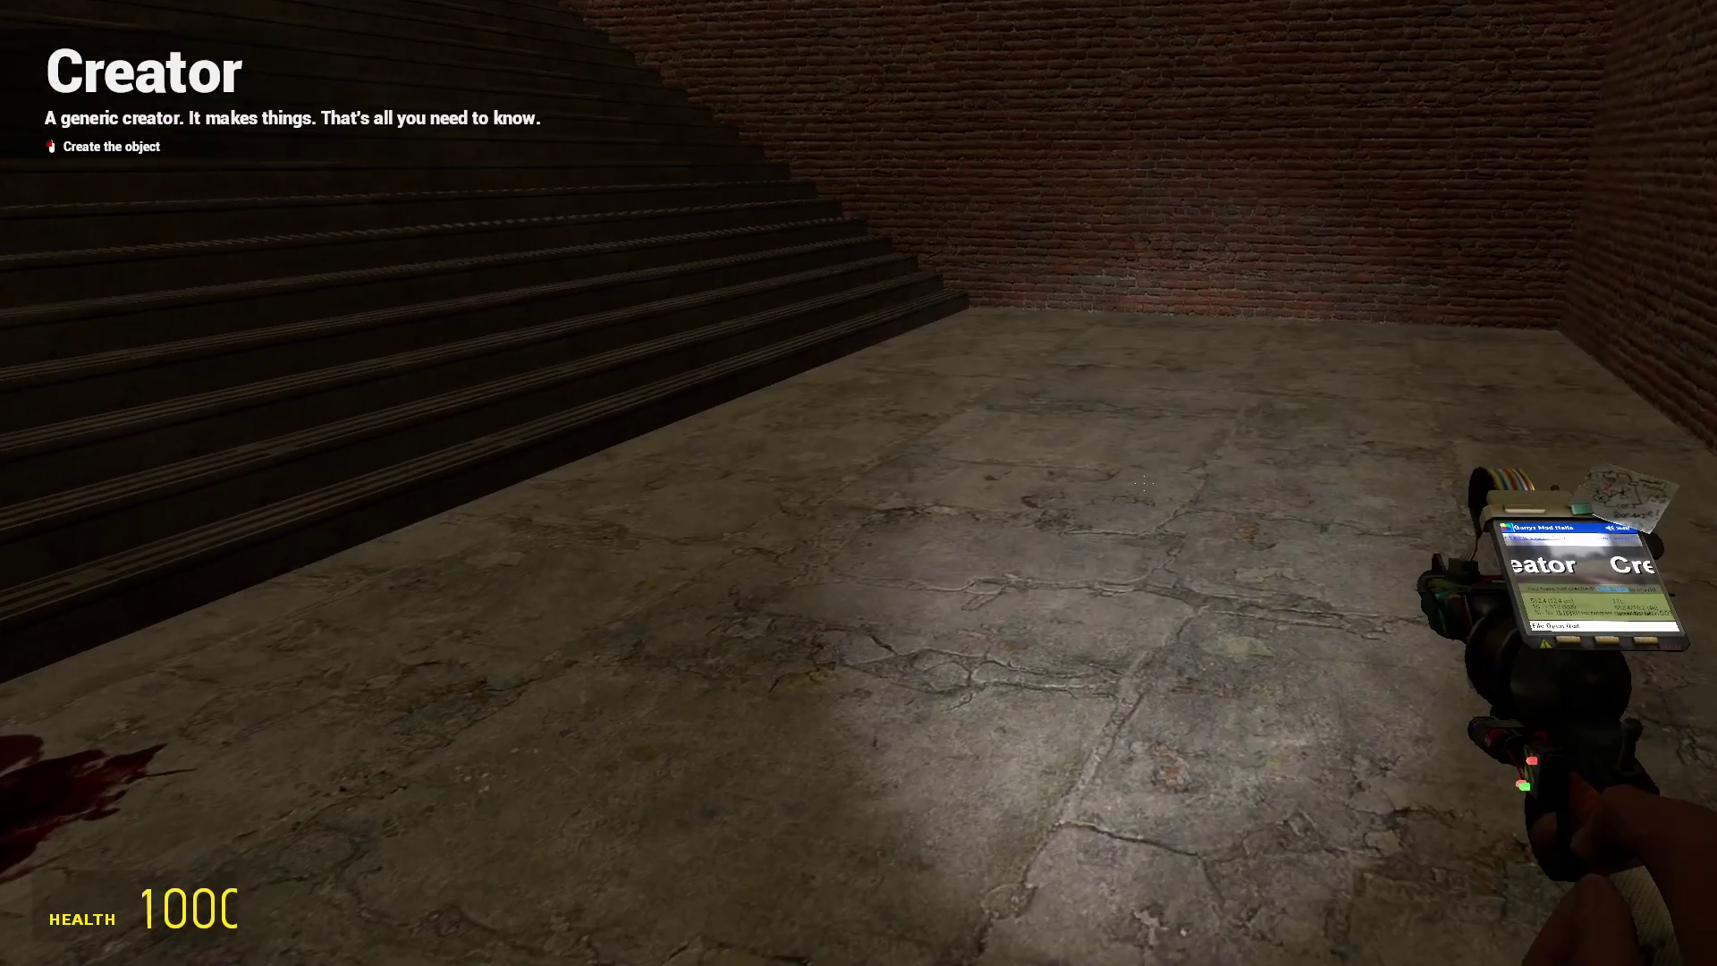
left_click(275, 610)
left_click(417, 153)
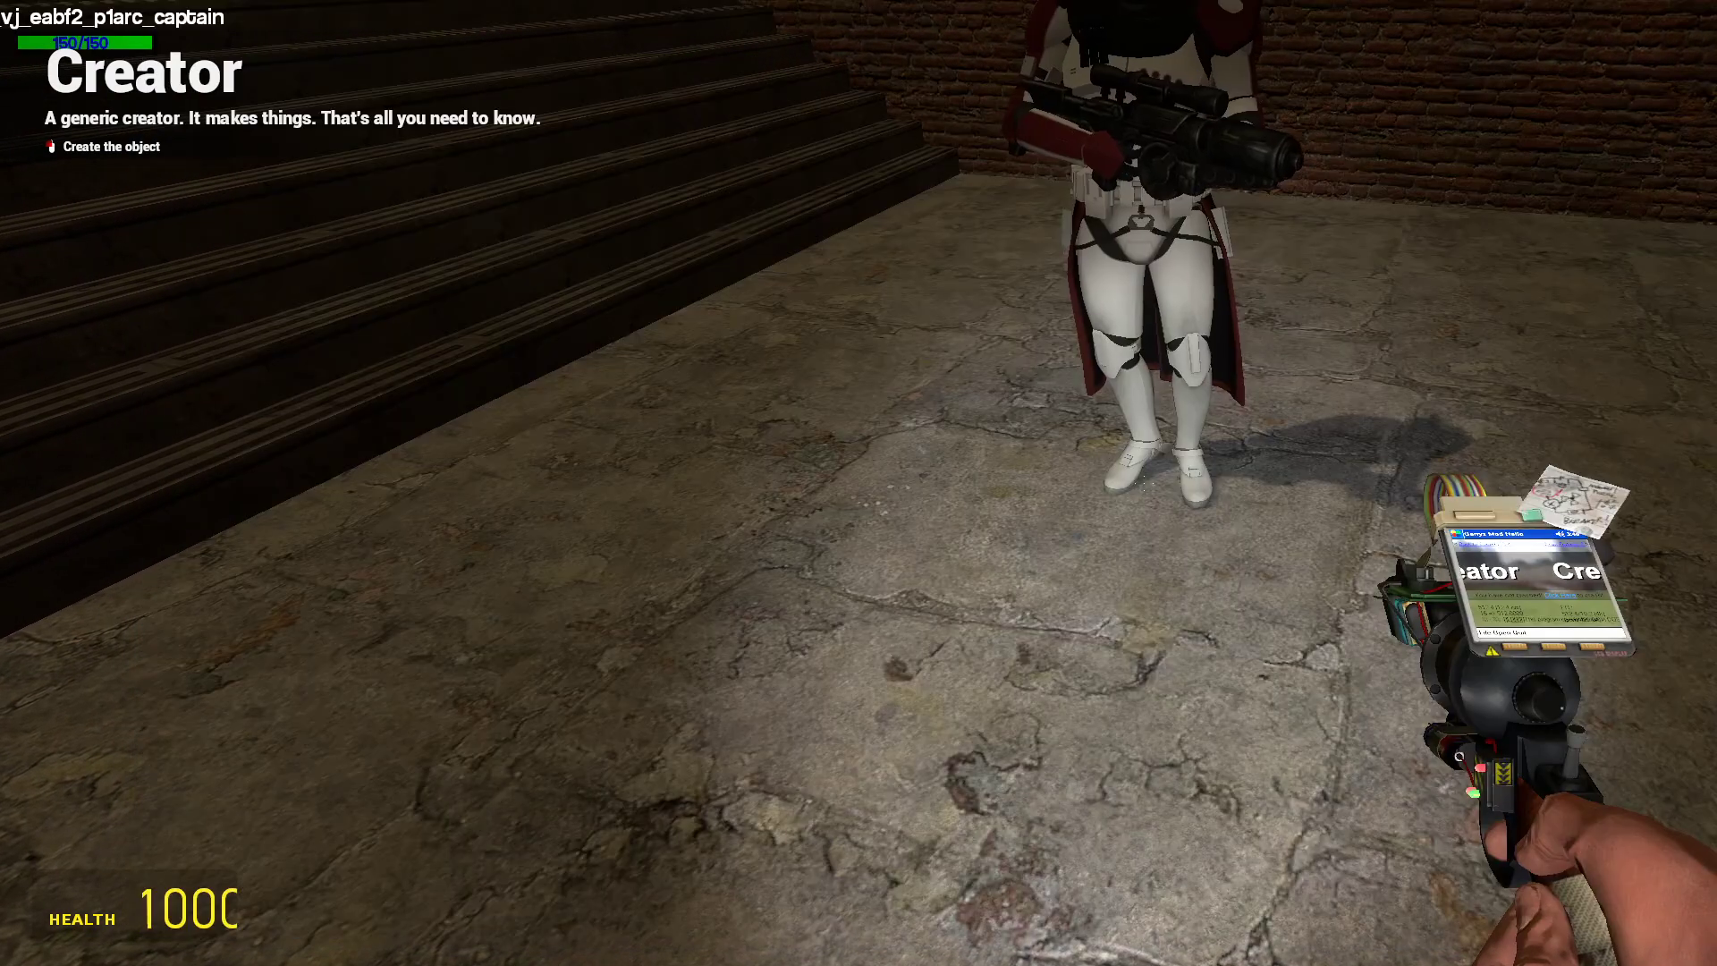
key("q")
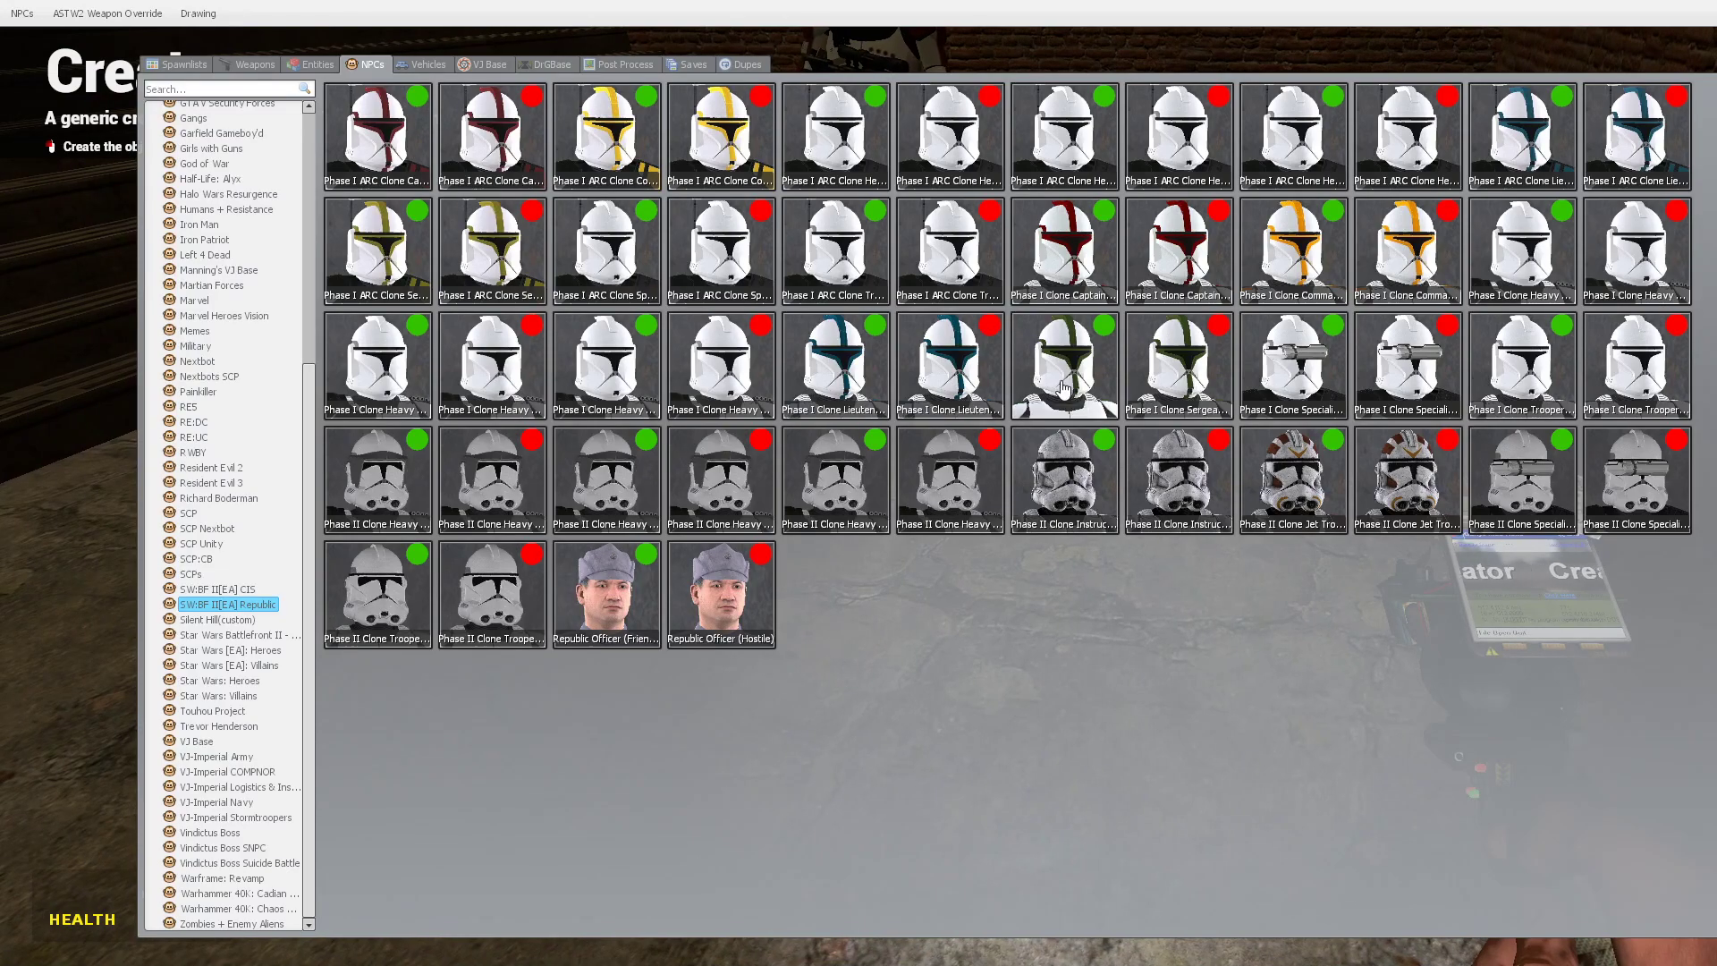
Add three Phase I clone troopers, then move to the hall and list Dark Souls Nextbots.
left_click(1502, 377)
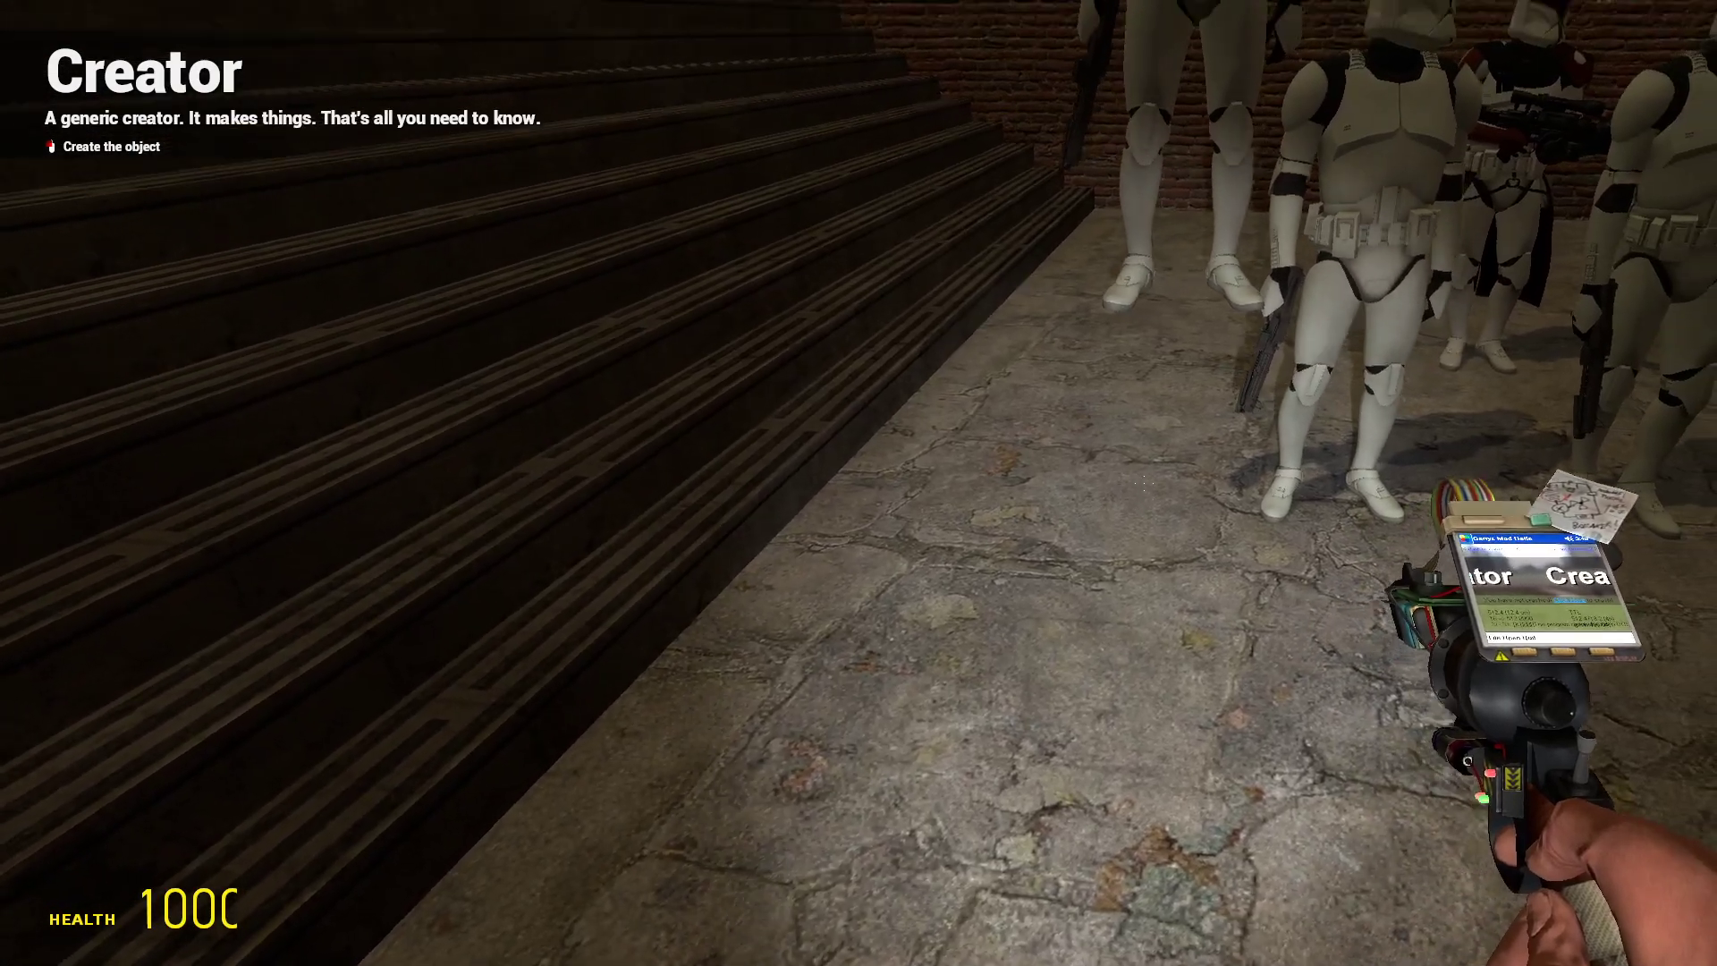
key("q")
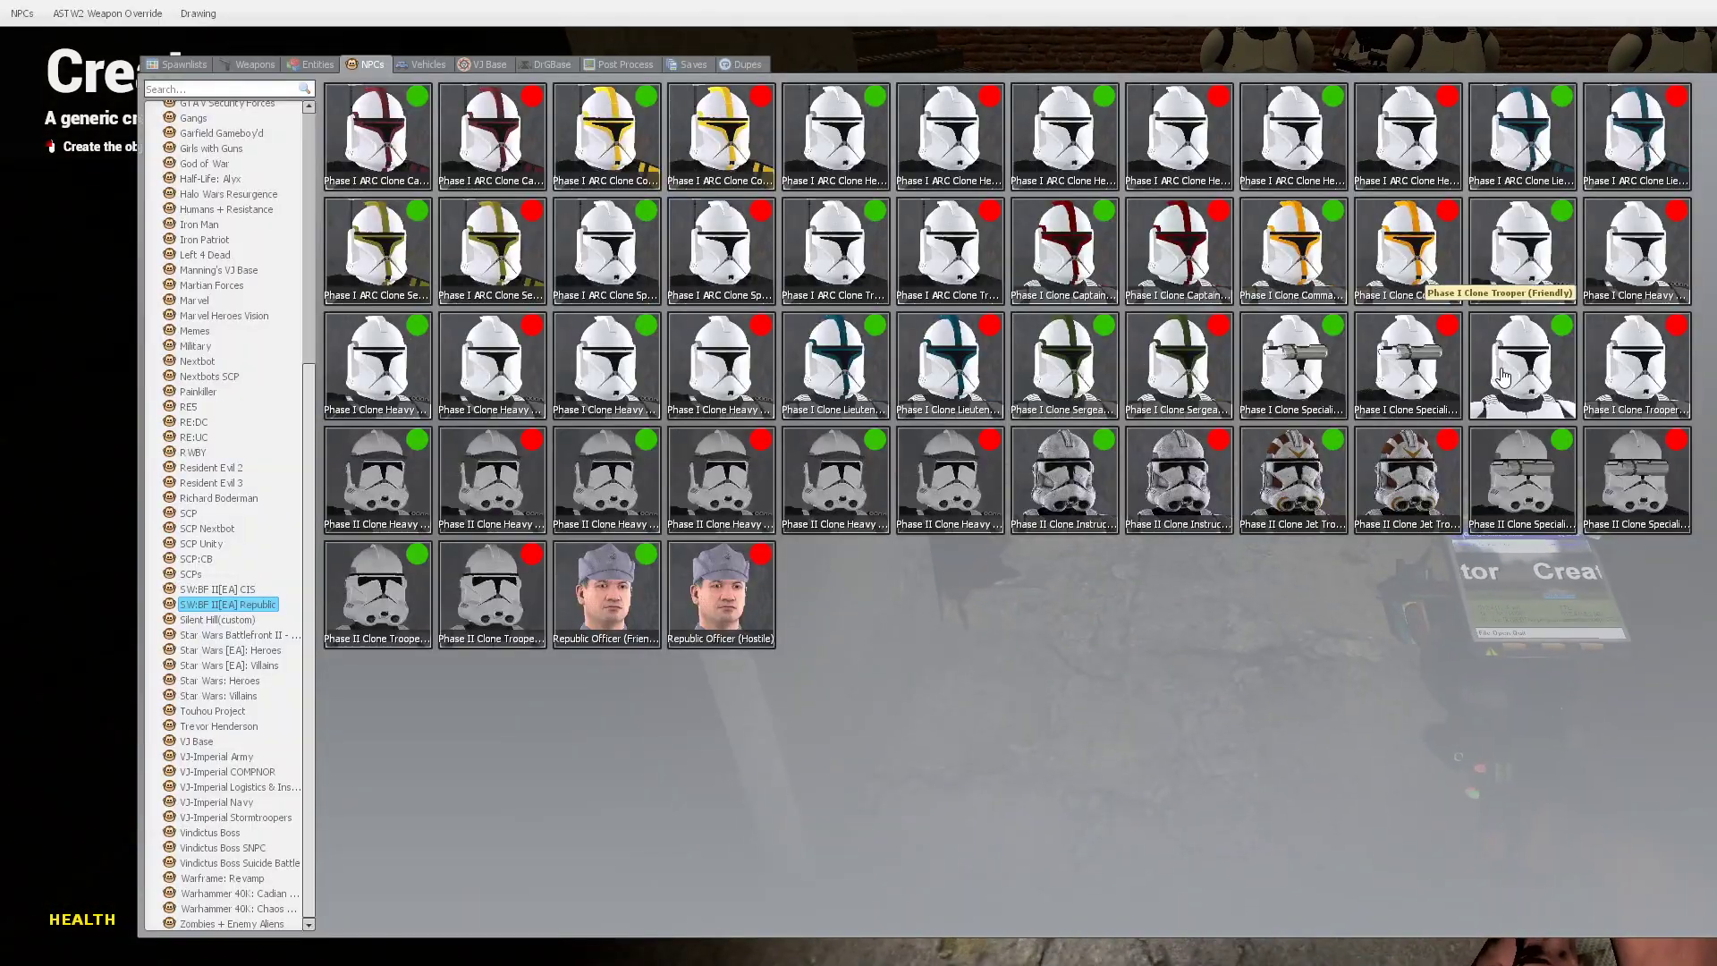
left_click(1503, 376)
key("q")
left_click(1502, 375)
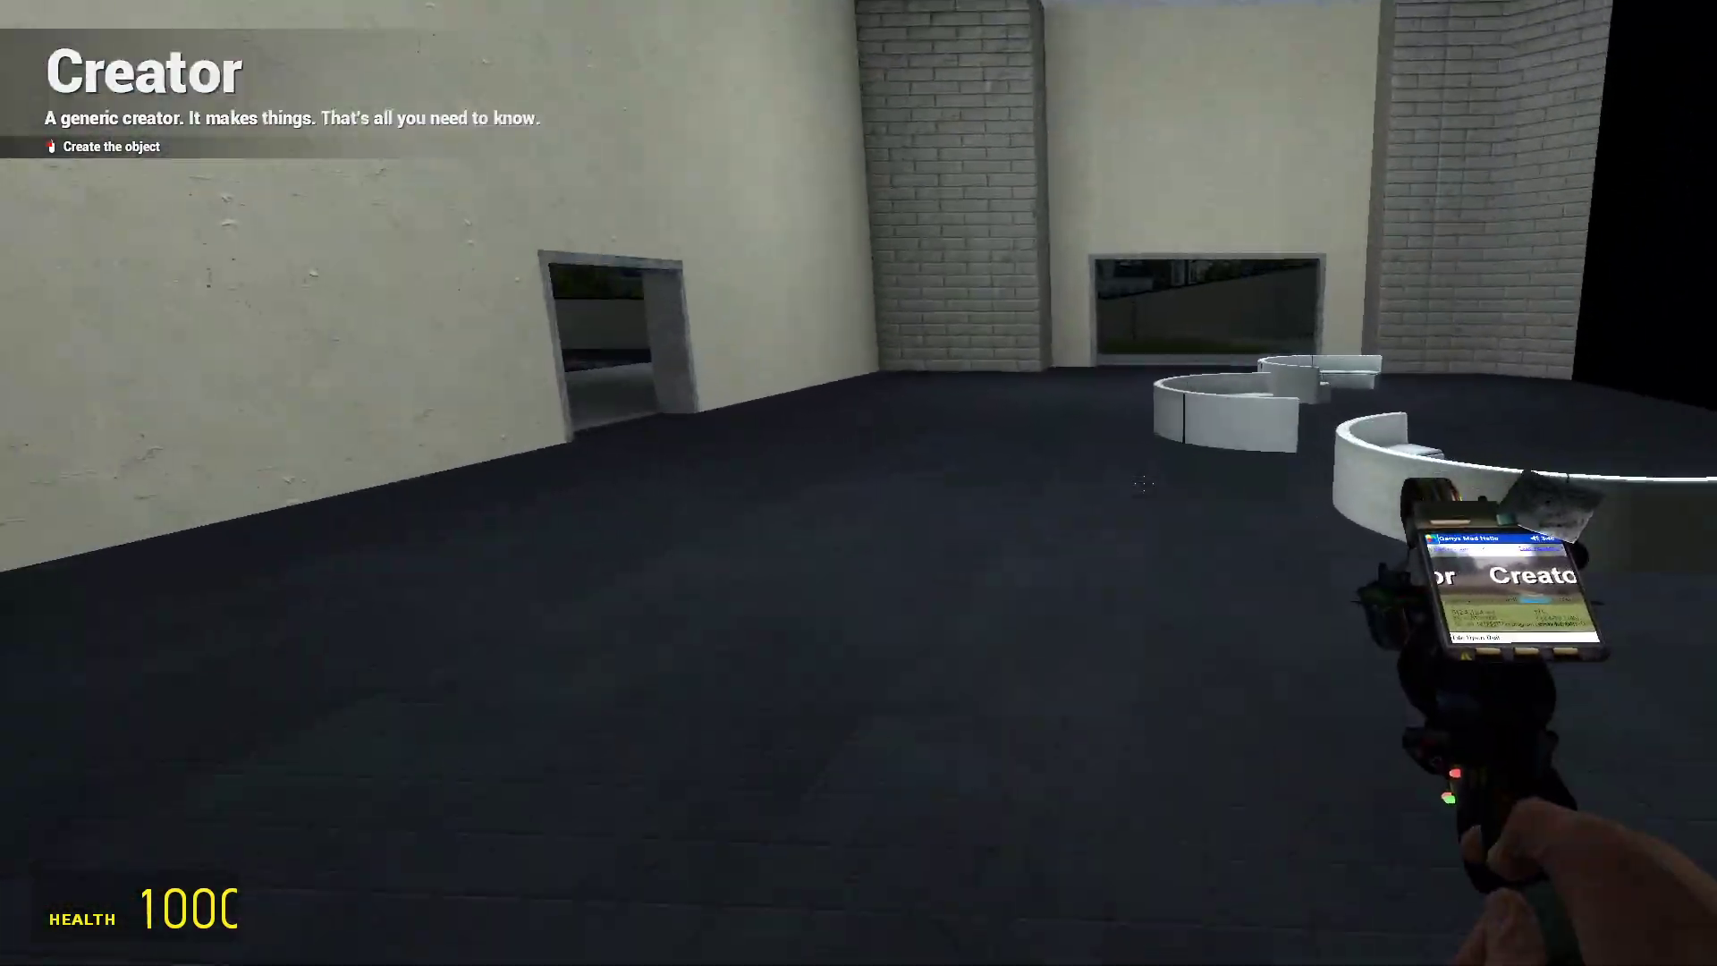
key("q")
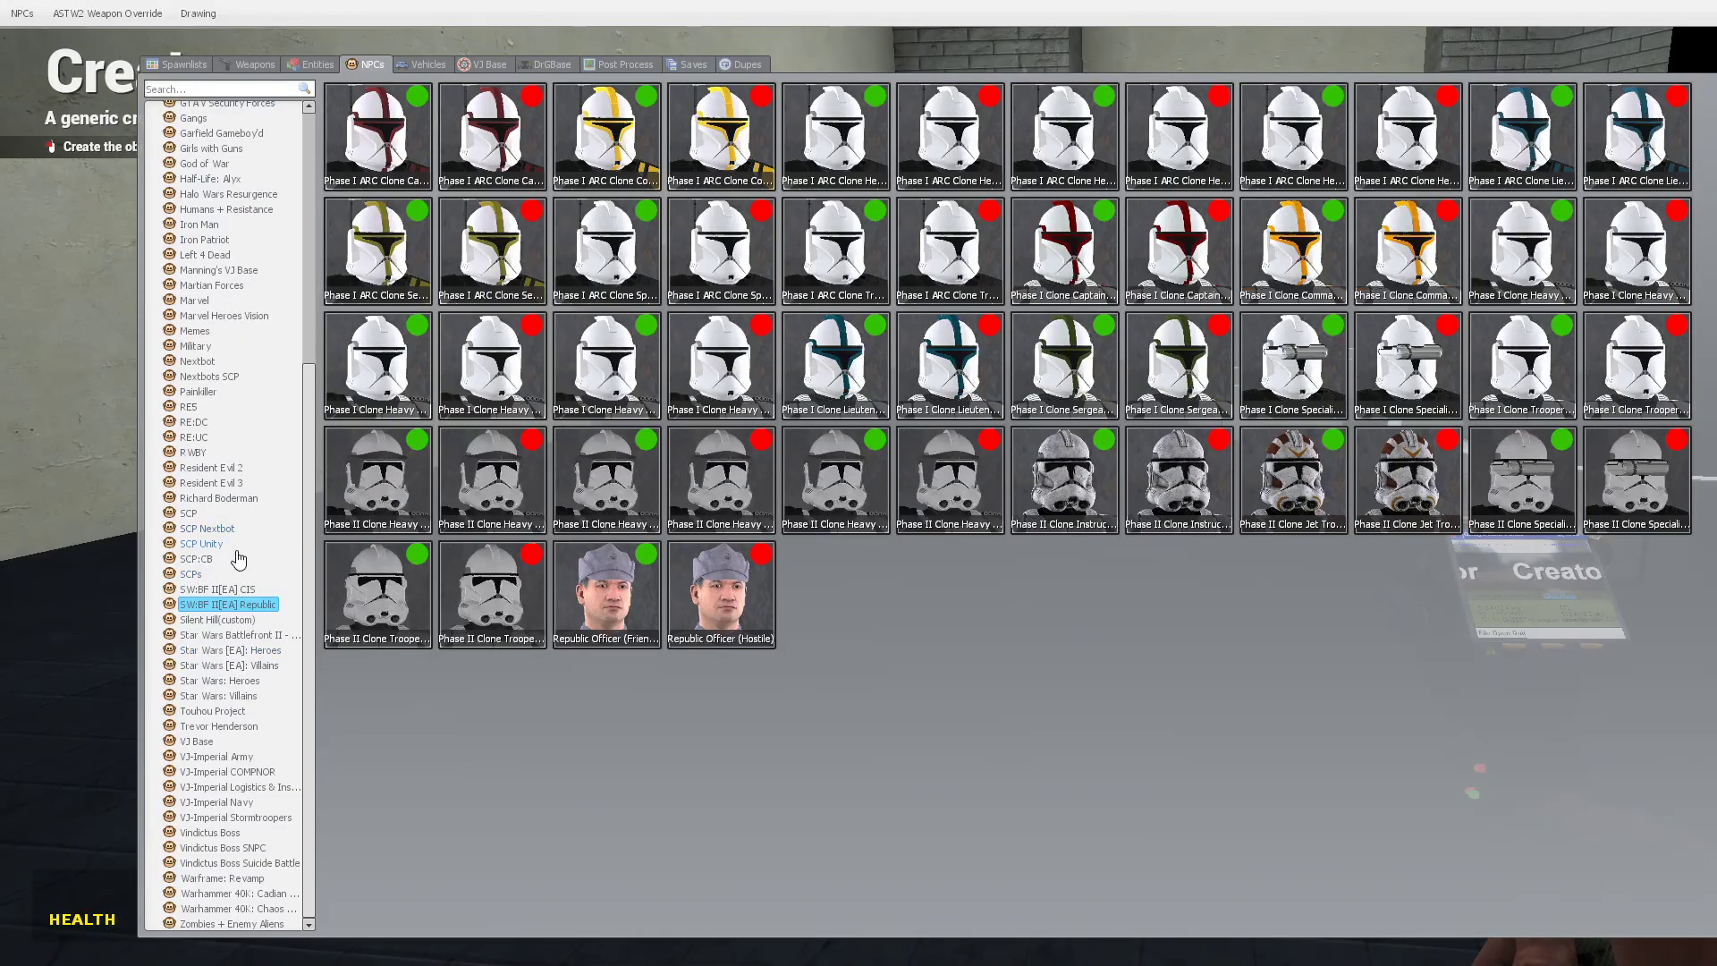
scroll(233, 403, "up", 3)
scroll(233, 310, "up", 2)
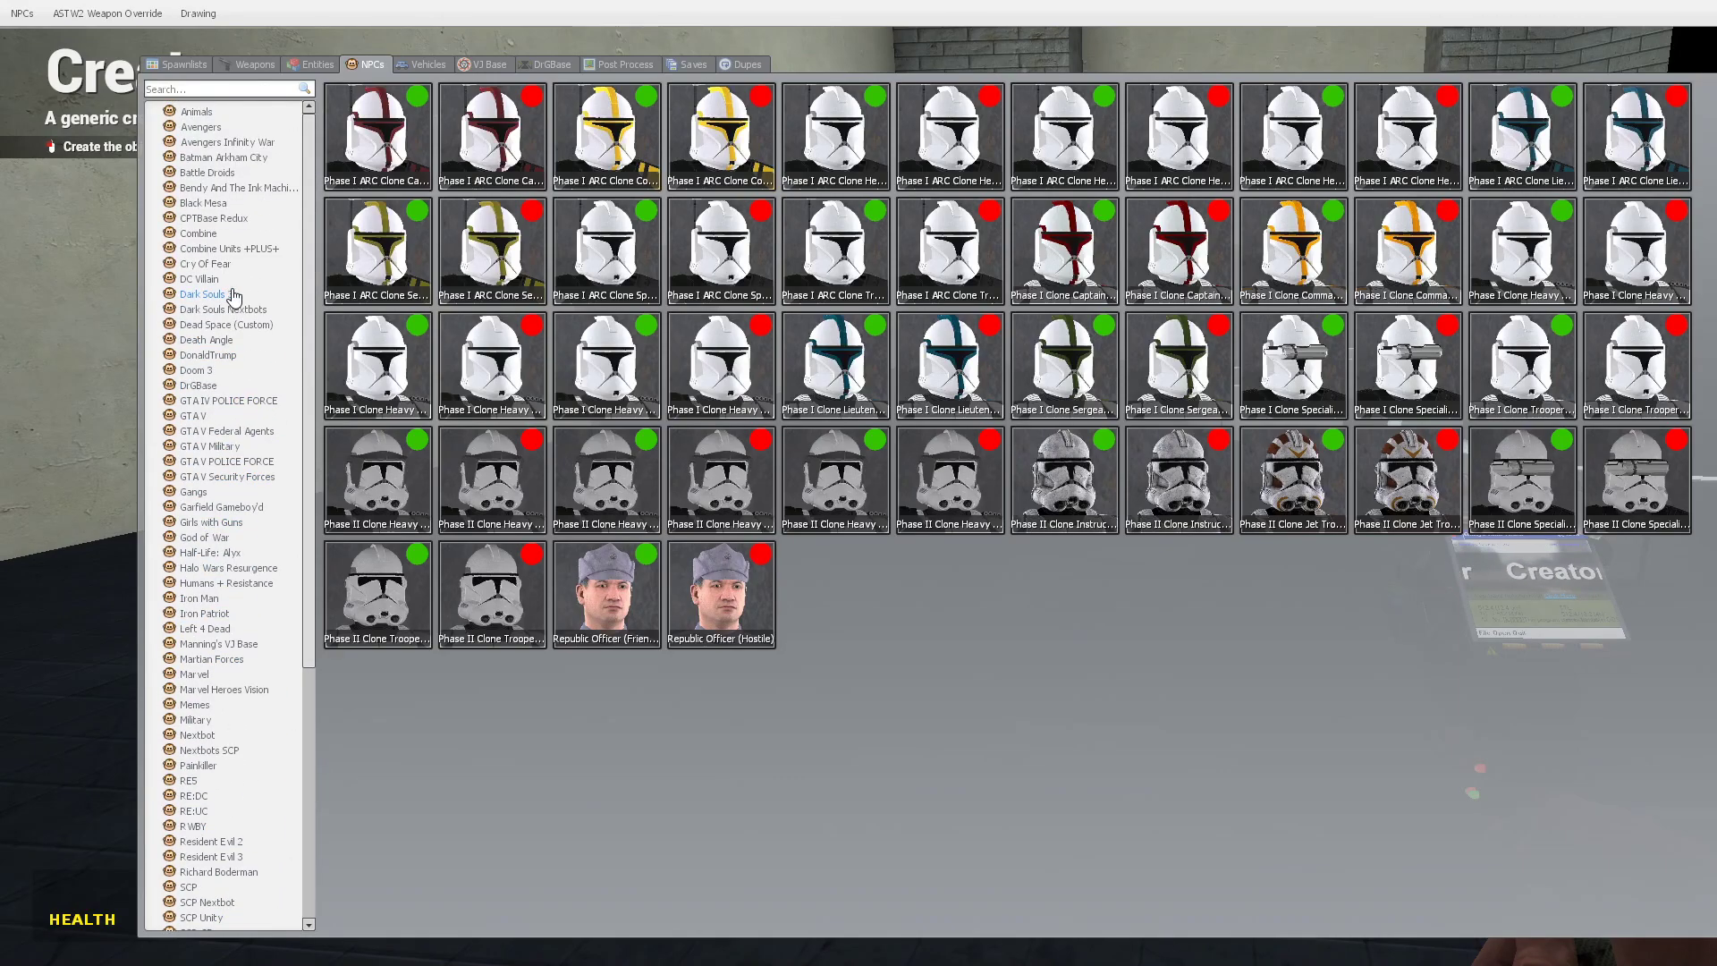
left_click(229, 325)
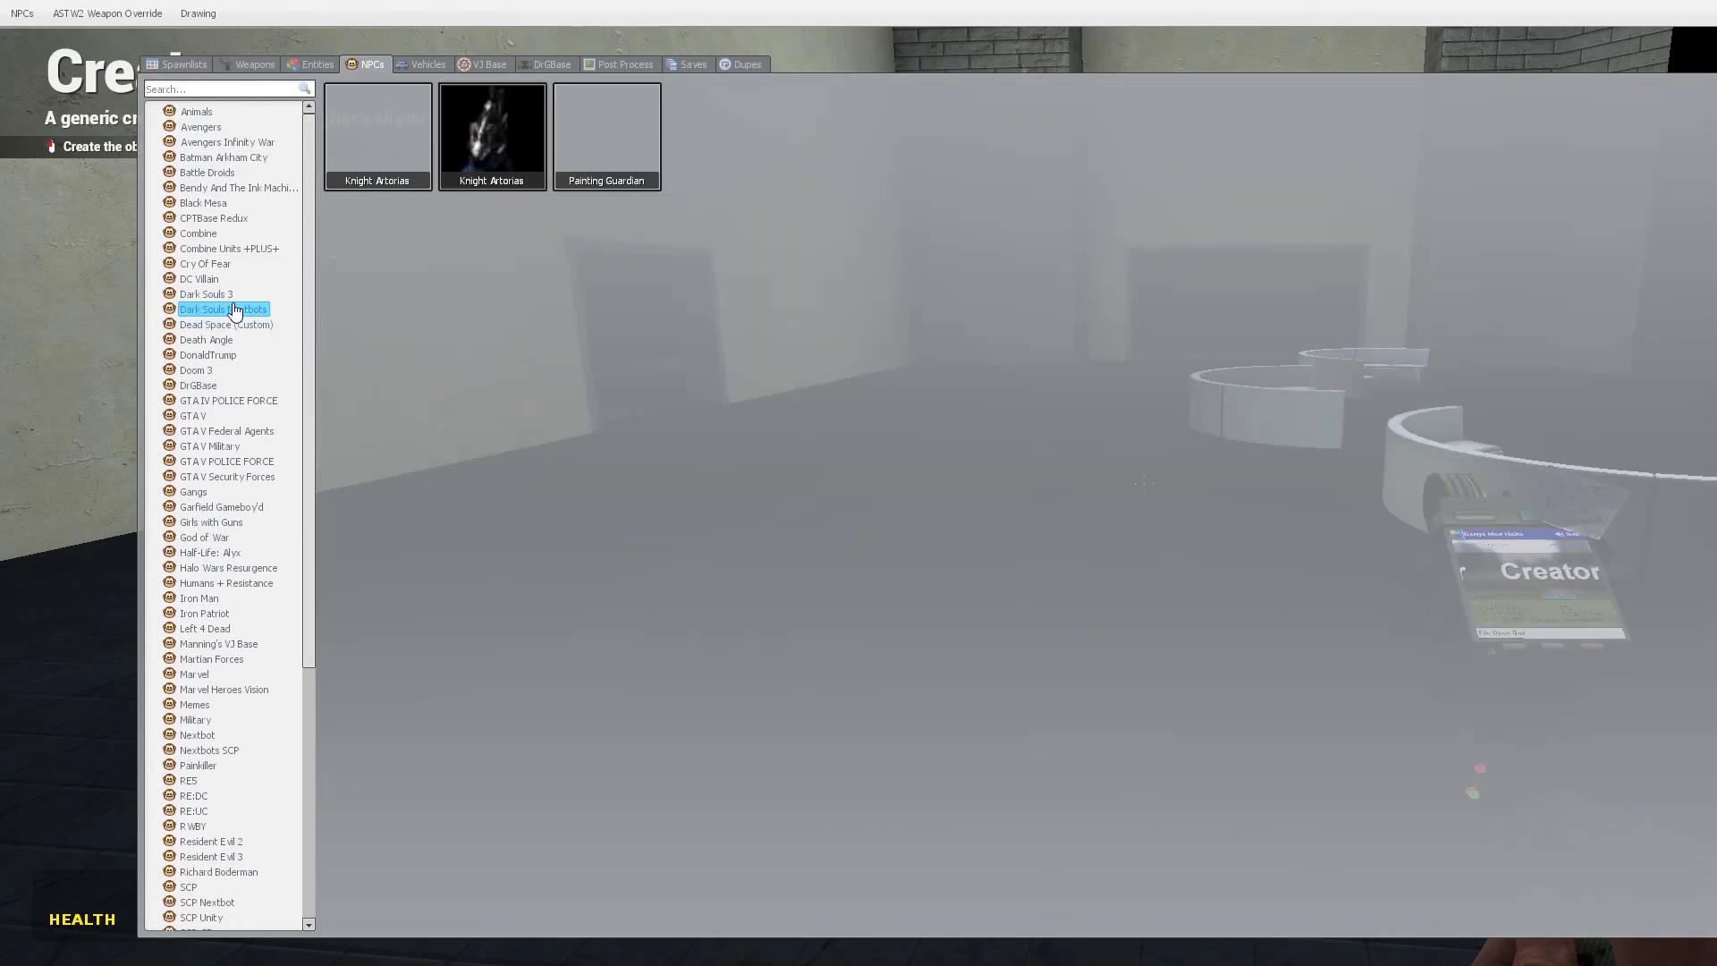
Spawn the Soul of Cinder boss from the Dark Souls 3 list in the hall.
key("q")
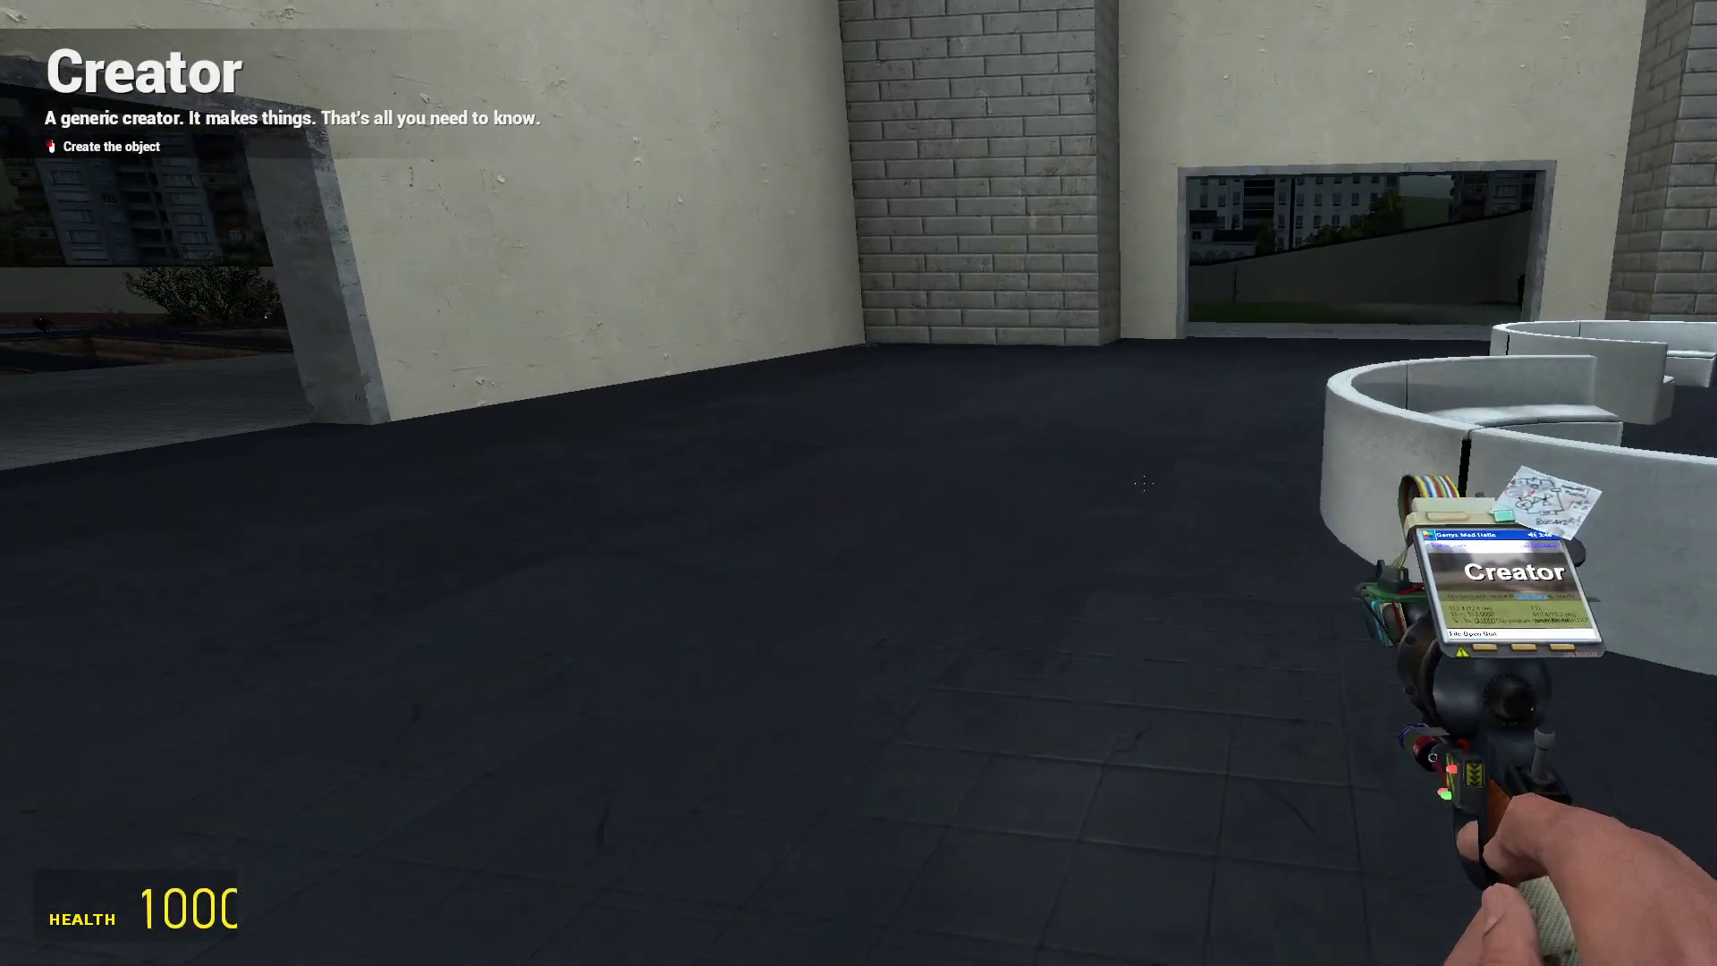
key("q")
left_click(810, 172)
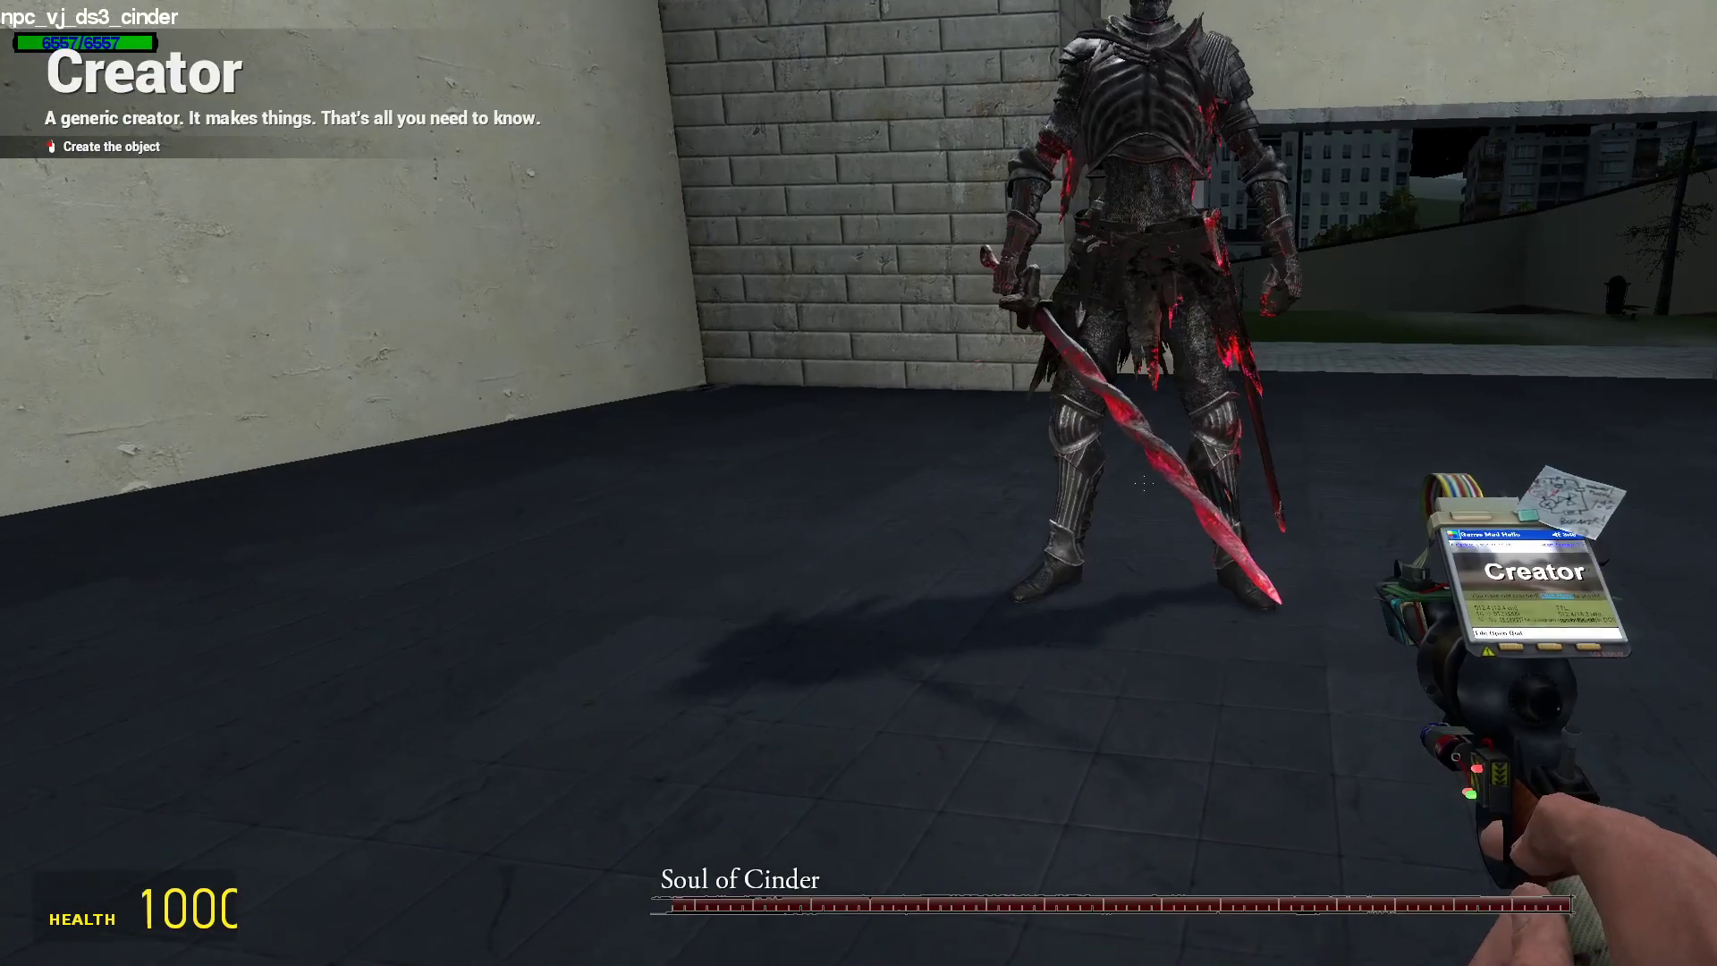
Fly up over the night rooftops and past the lamps to the tall building's base.
key("w")
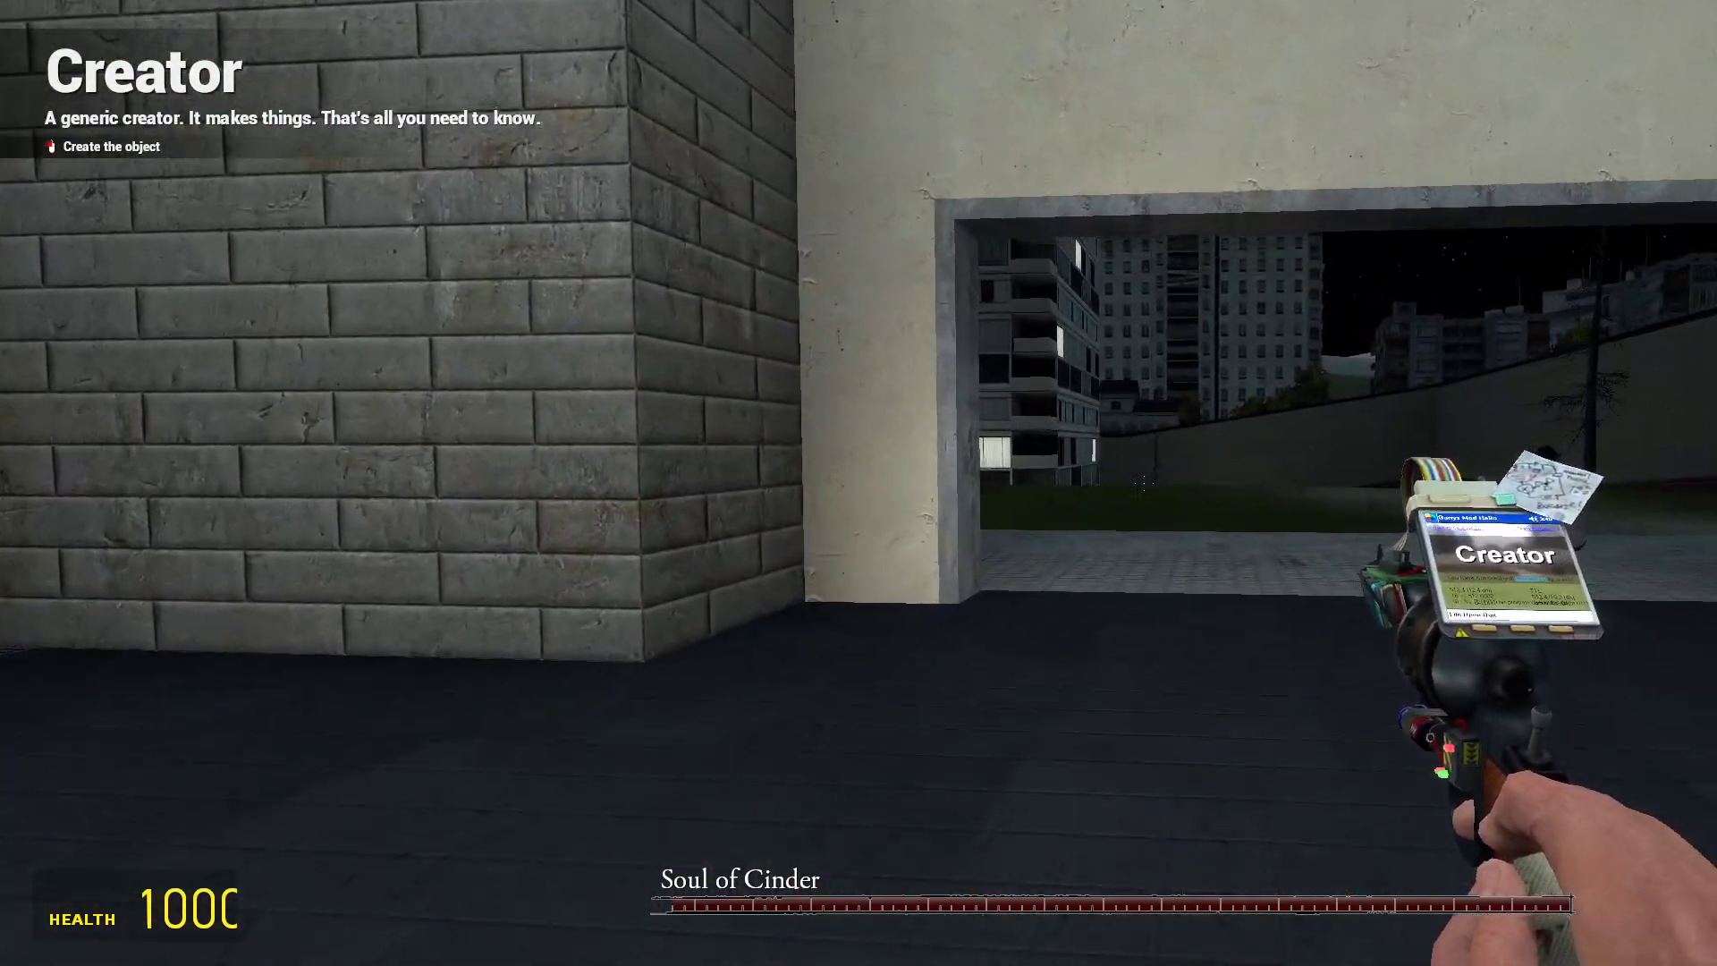
key("w")
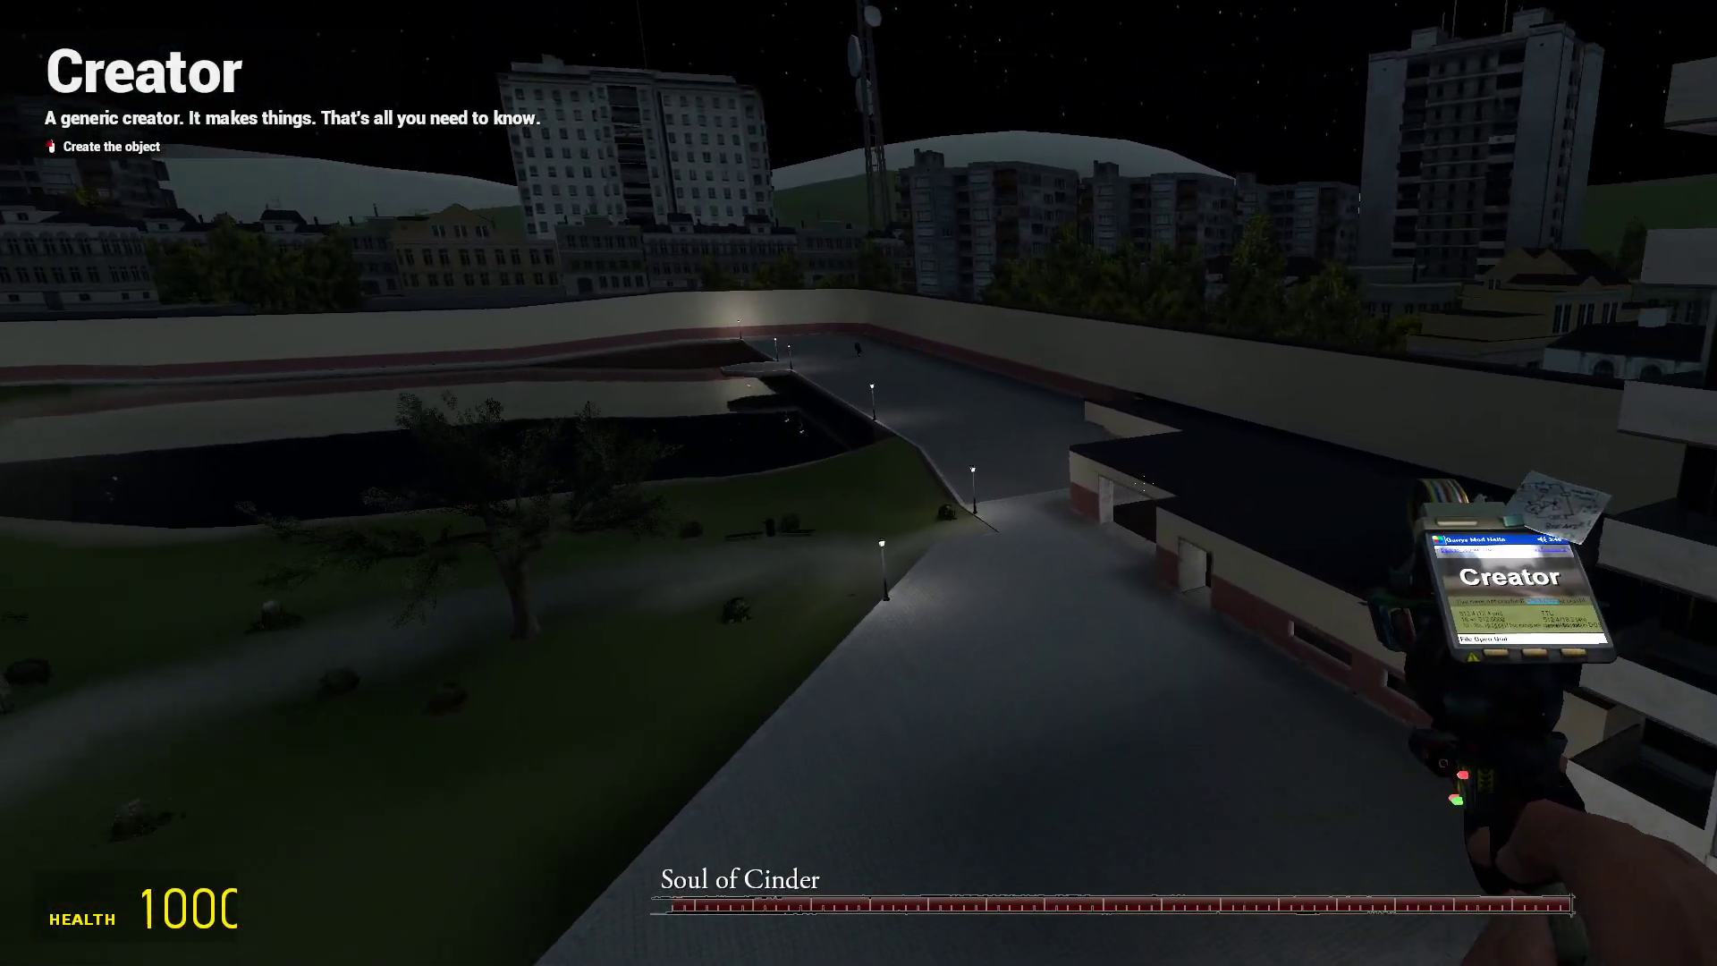
key("w")
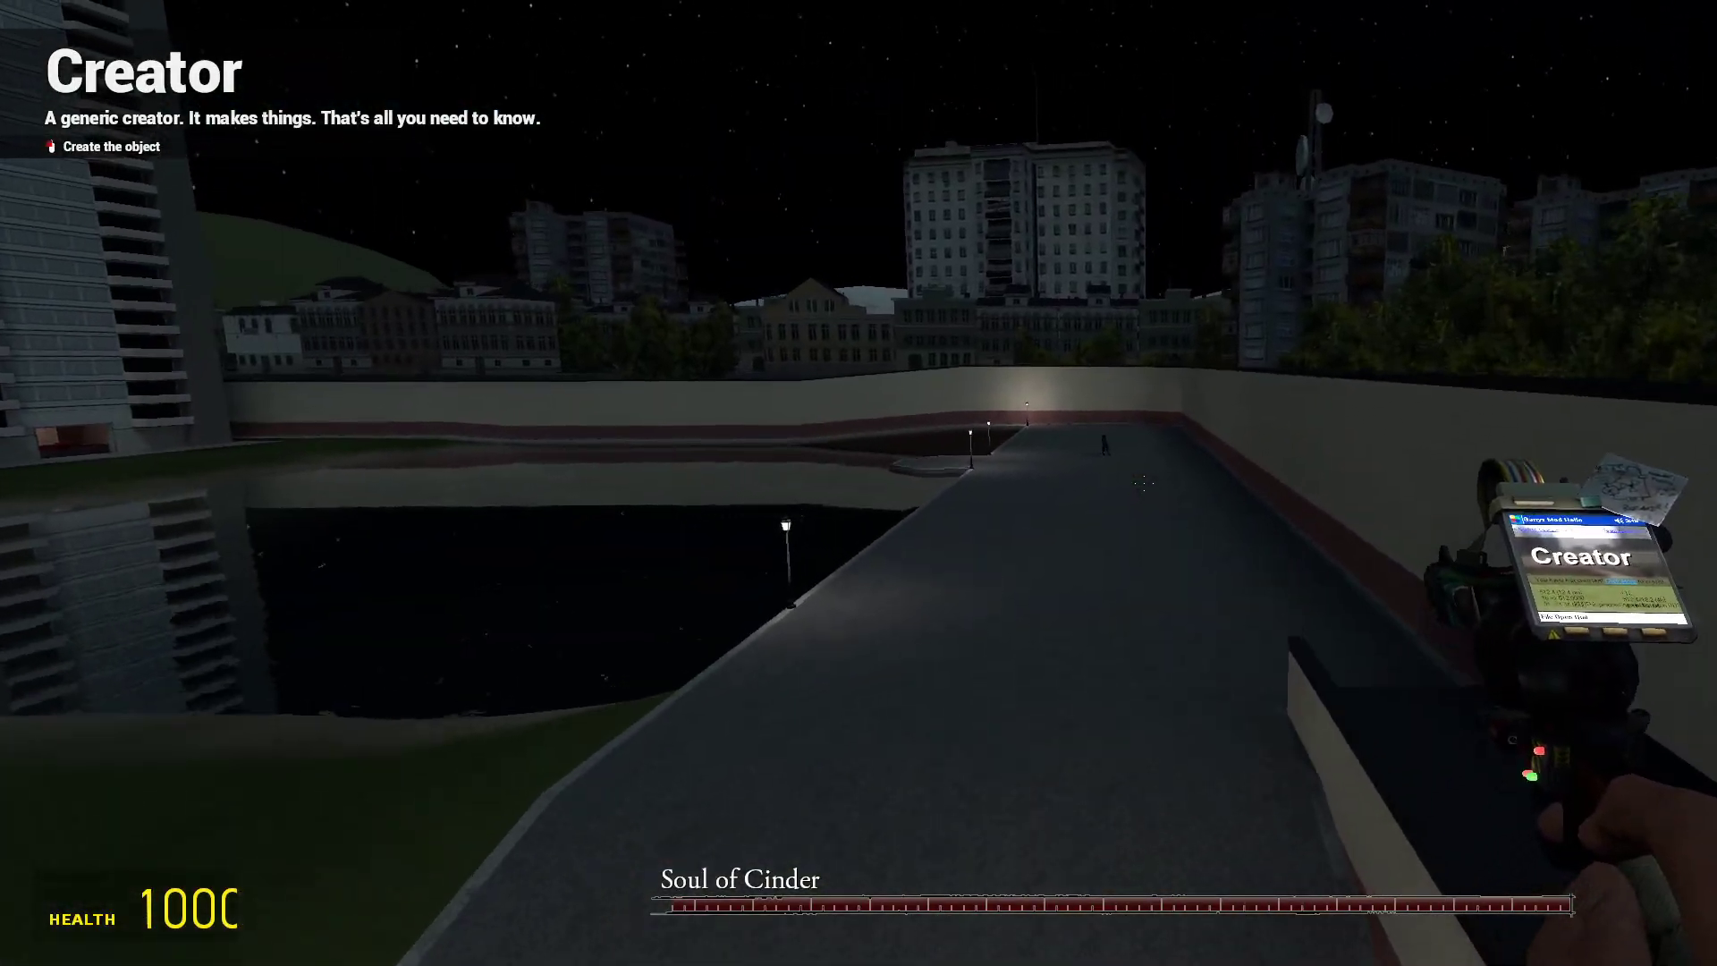
key("w")
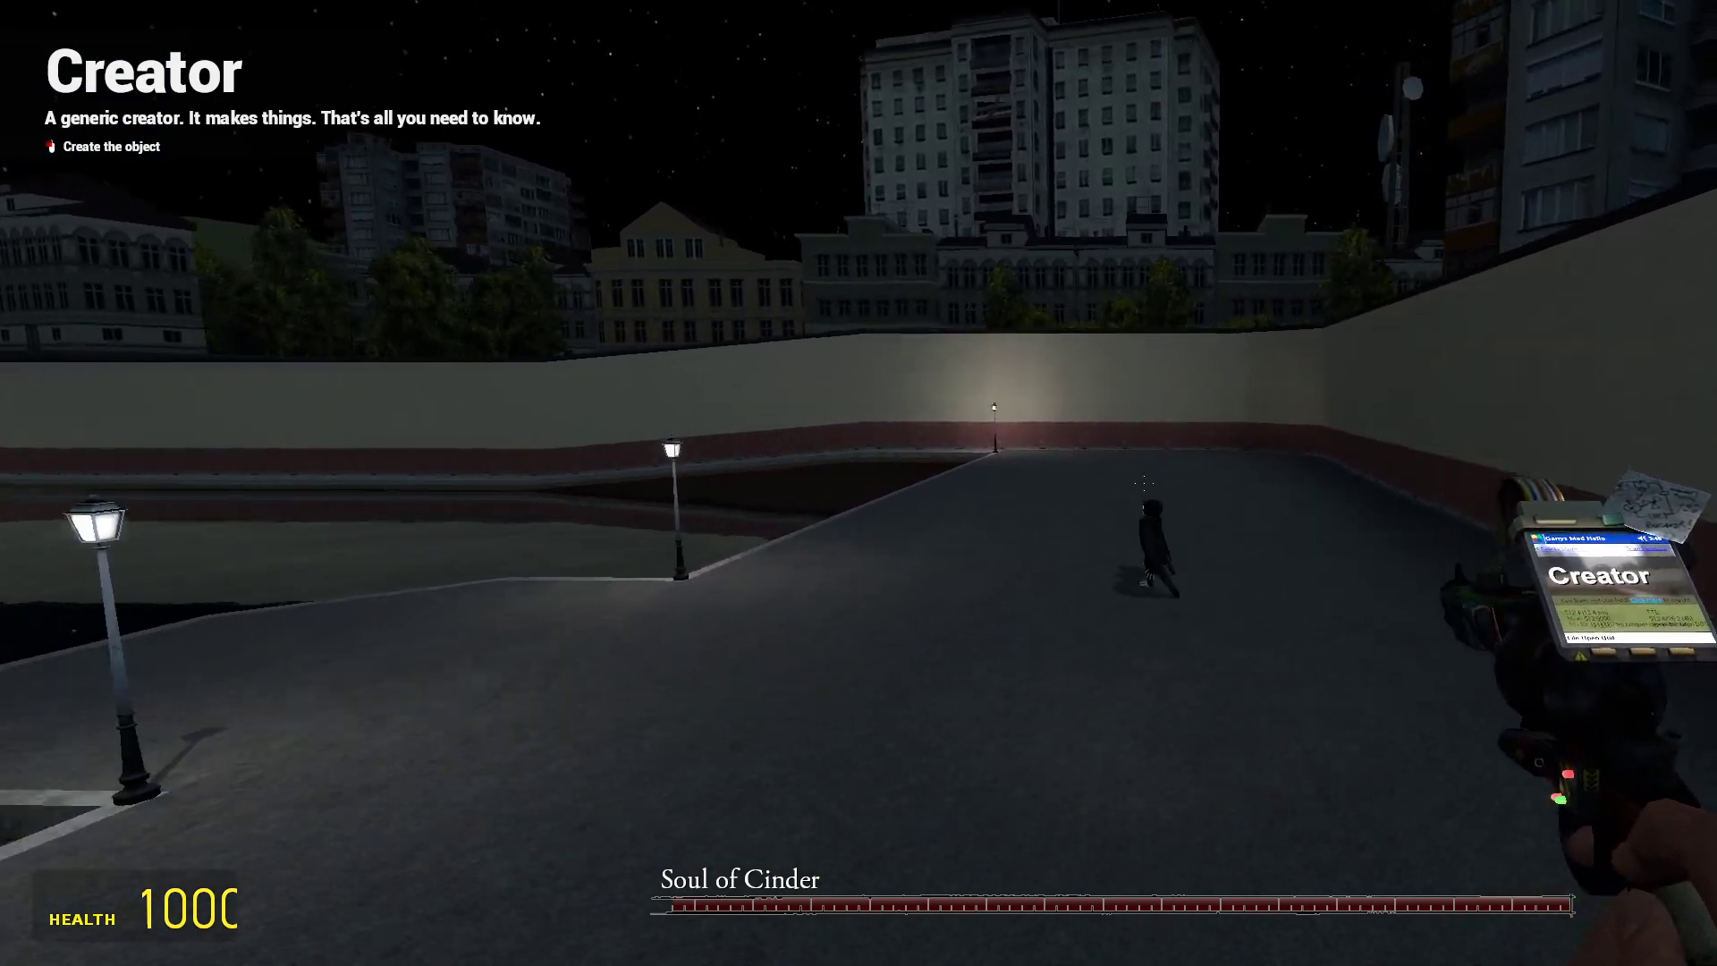
key("w")
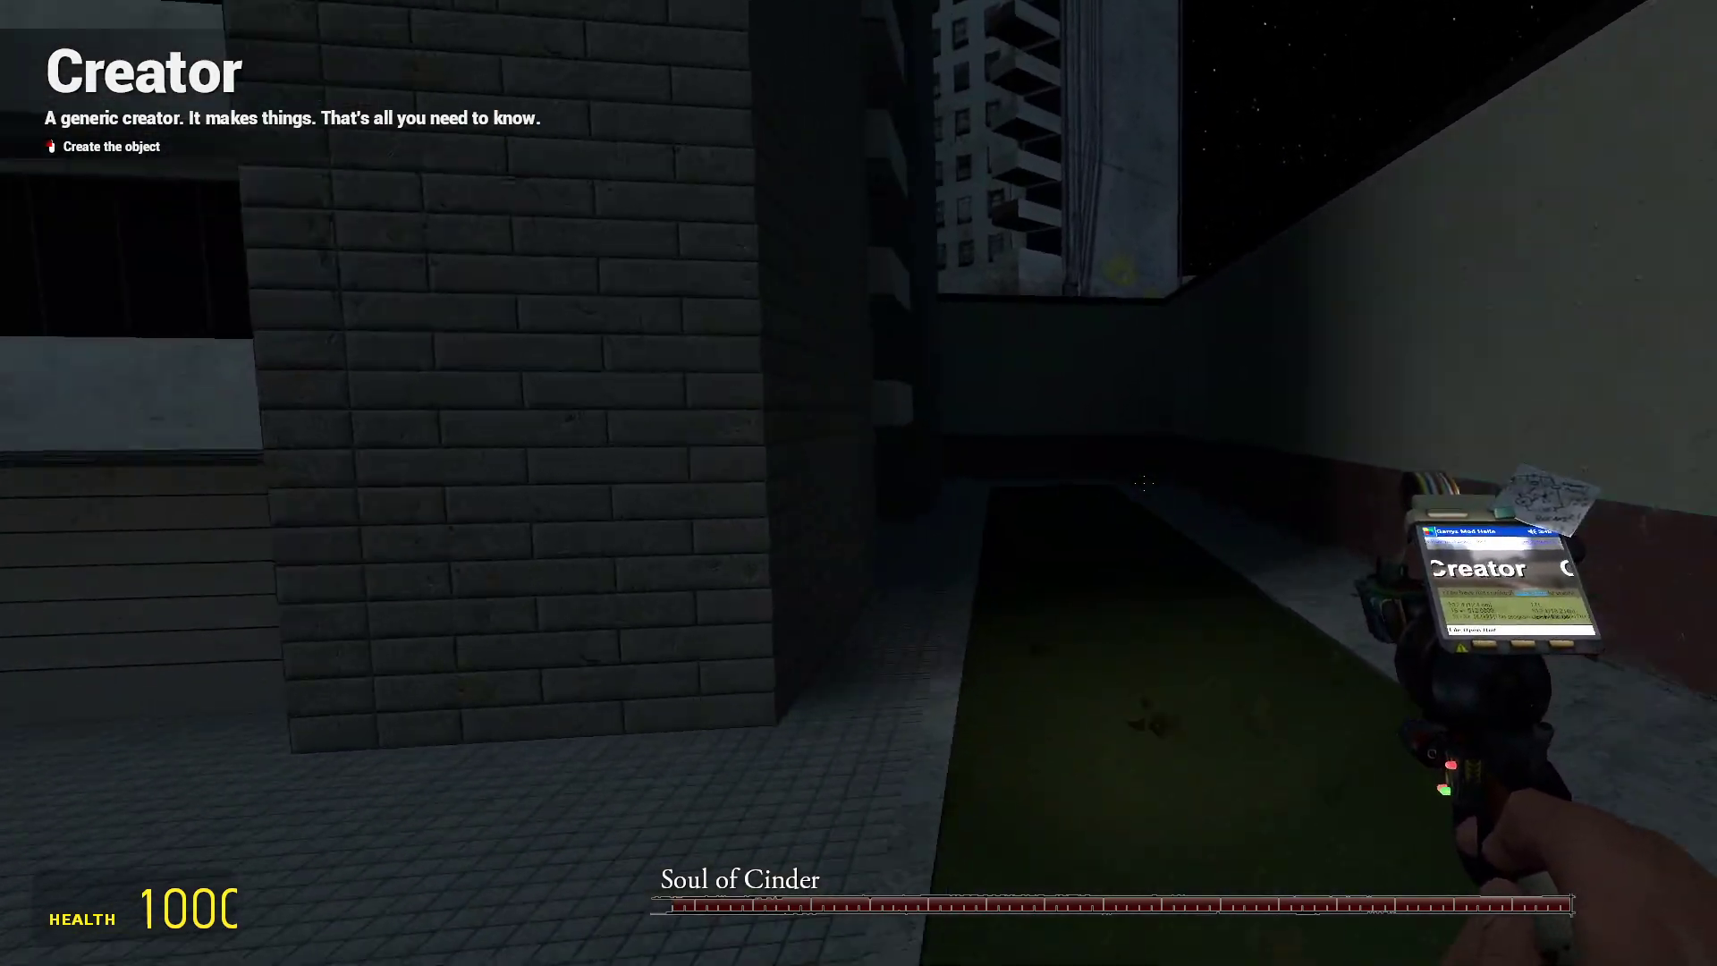
Browse the NPC categories (DonaldTrump, Doom 3, GTA IV) down to the RES collection.
key("q")
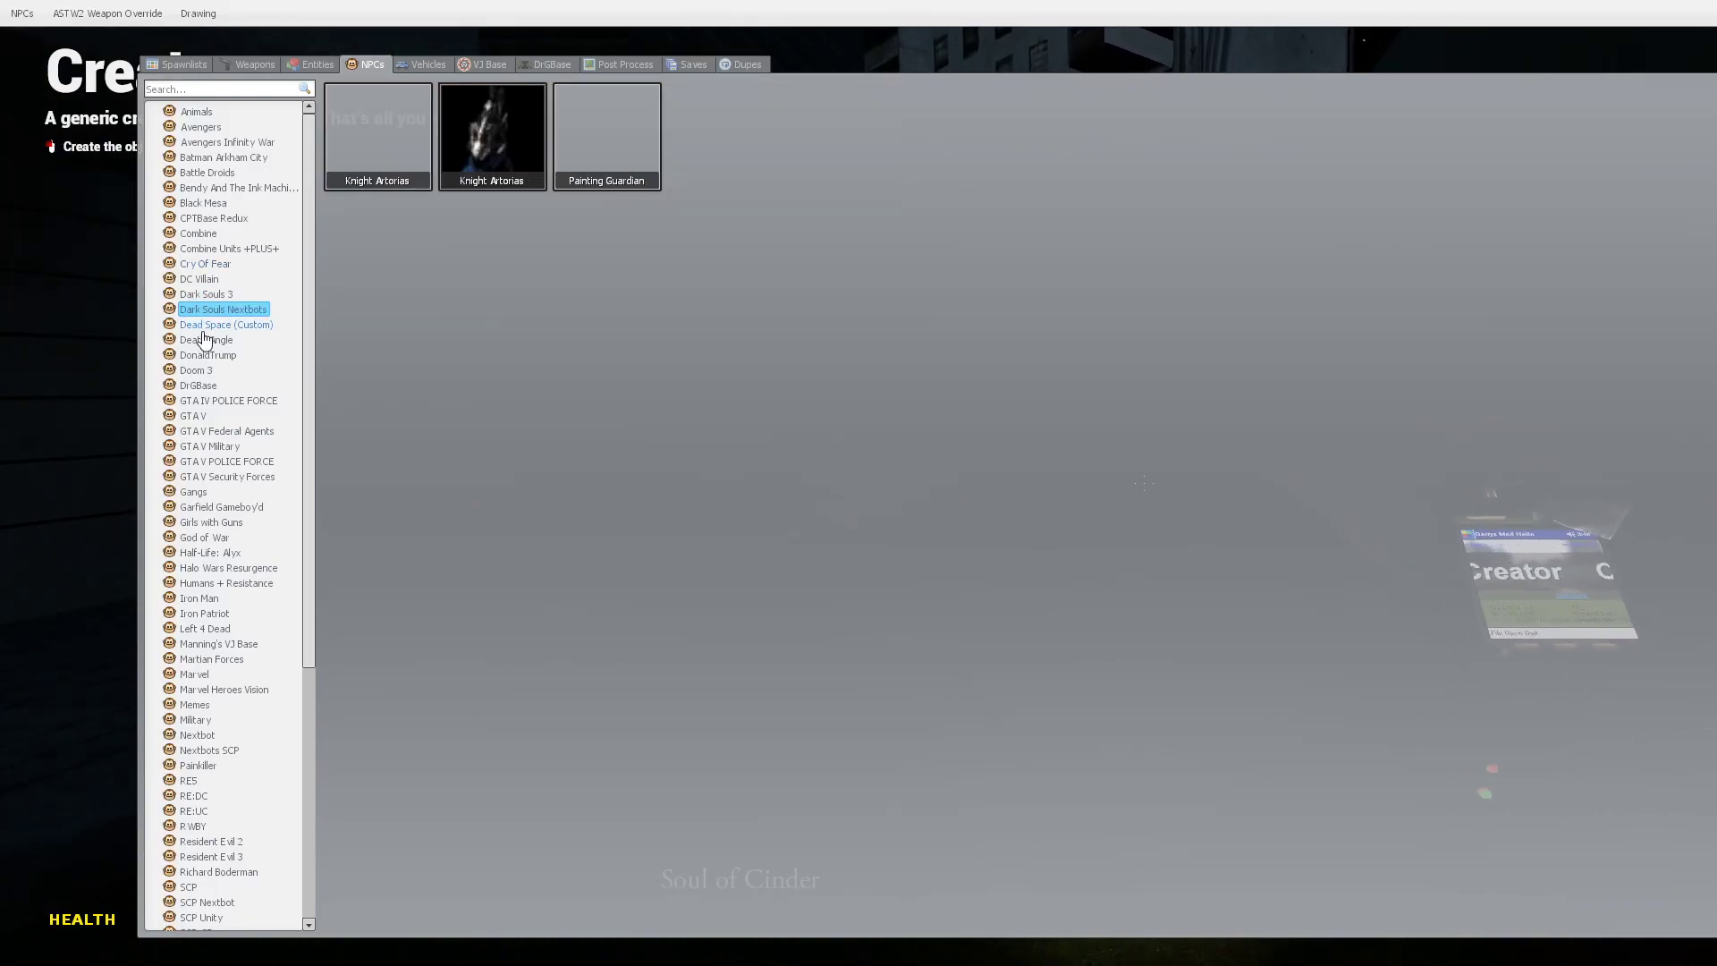
left_click(208, 354)
left_click(205, 370)
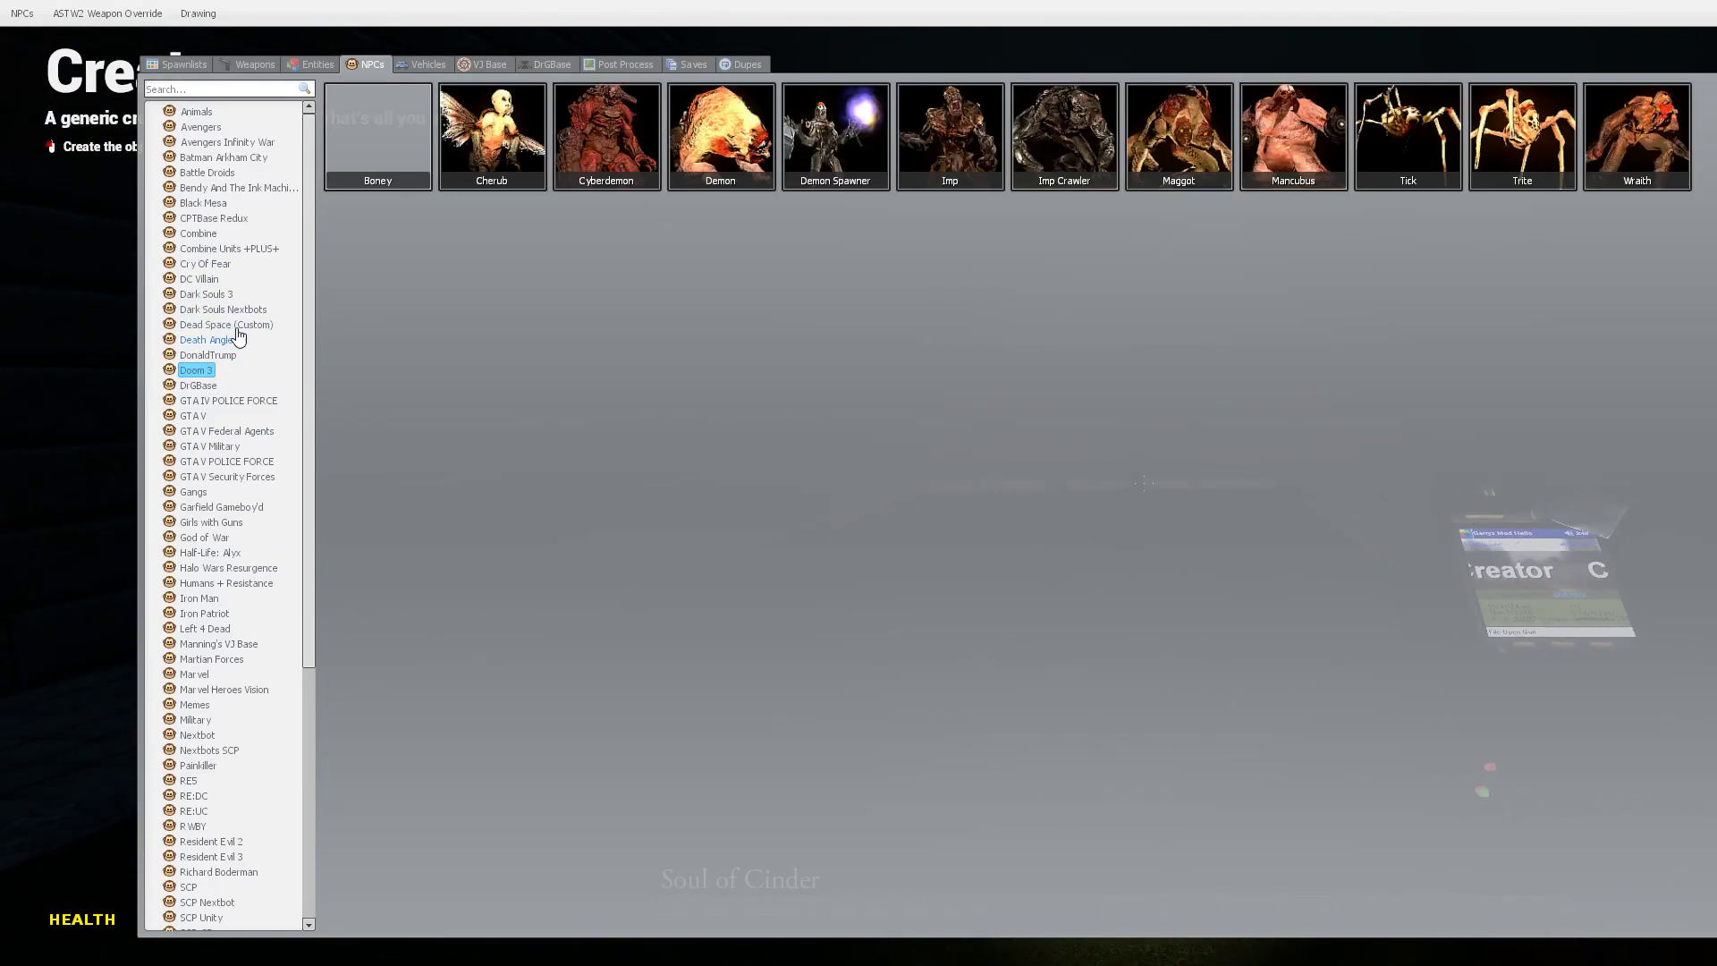
left_click(208, 400)
left_click(194, 415)
left_click(208, 431)
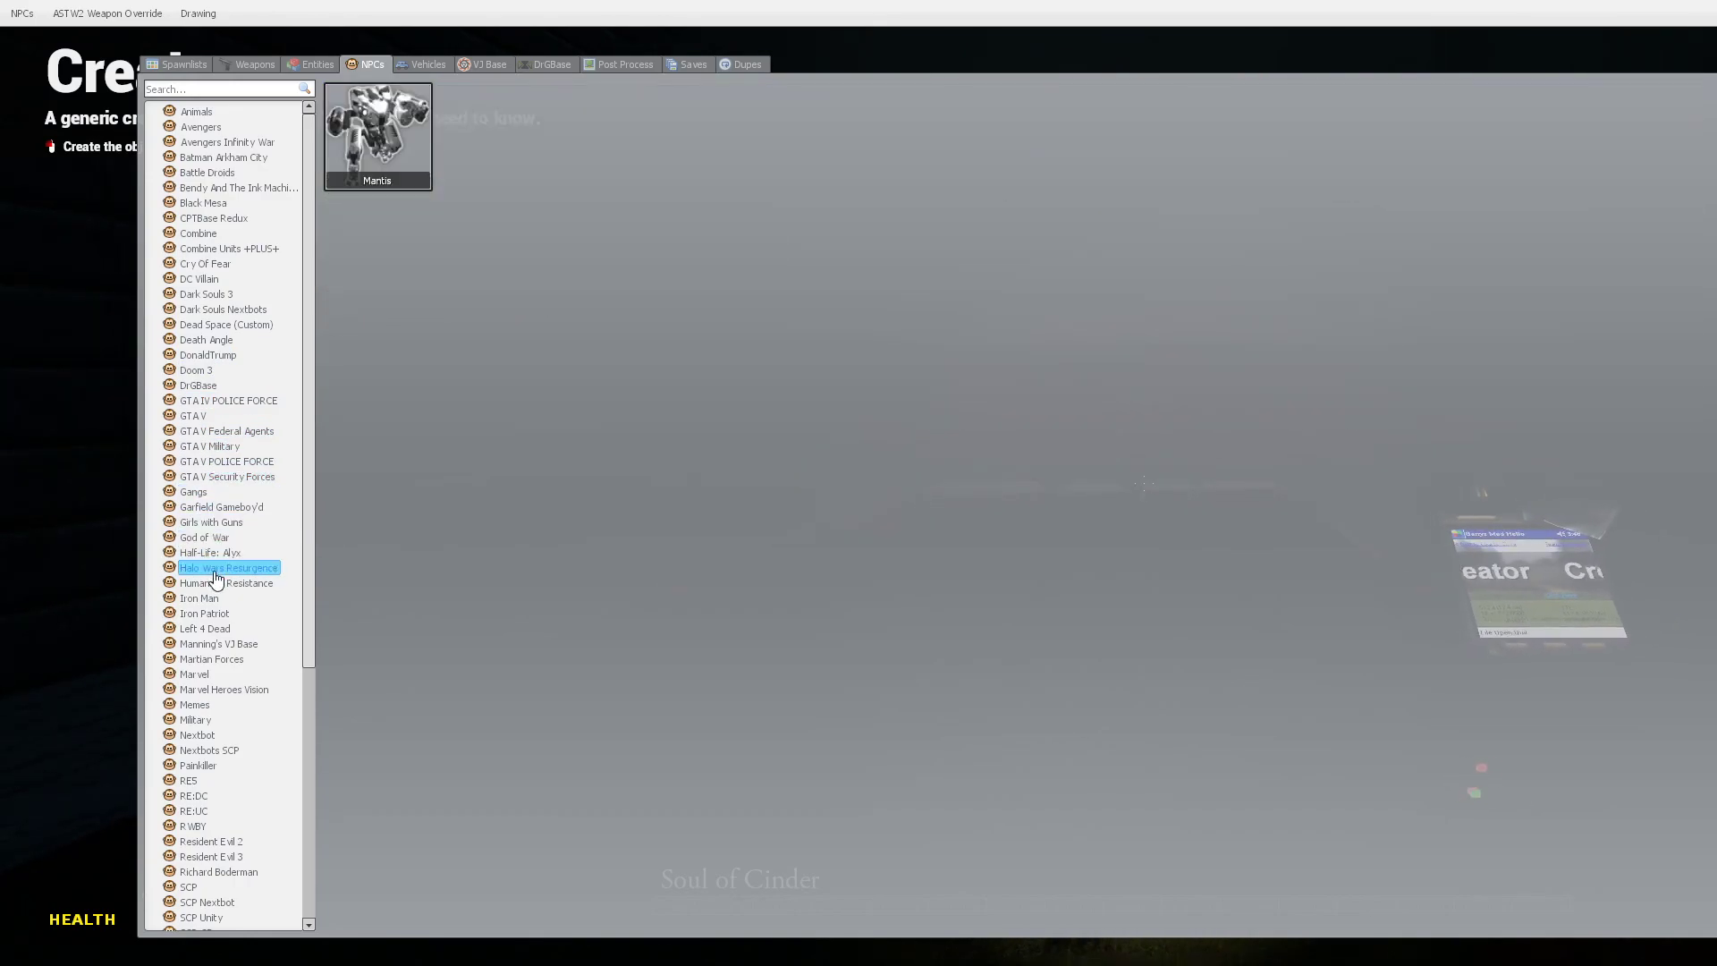
left_click(216, 585)
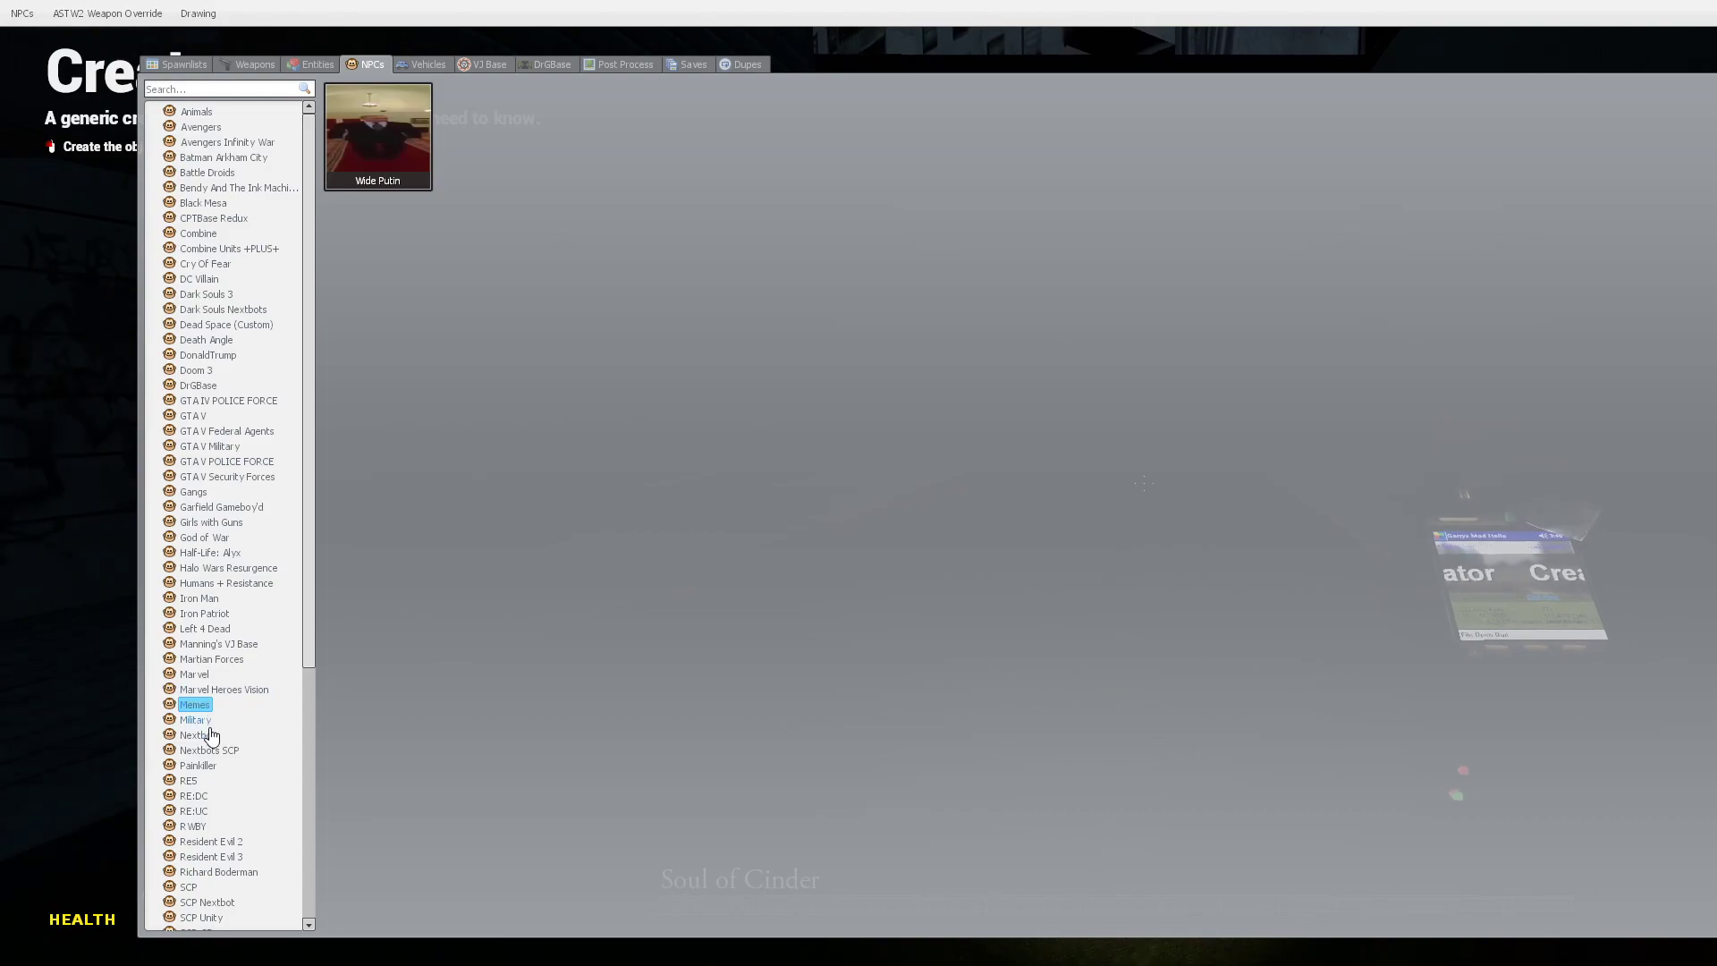
left_click(228, 764)
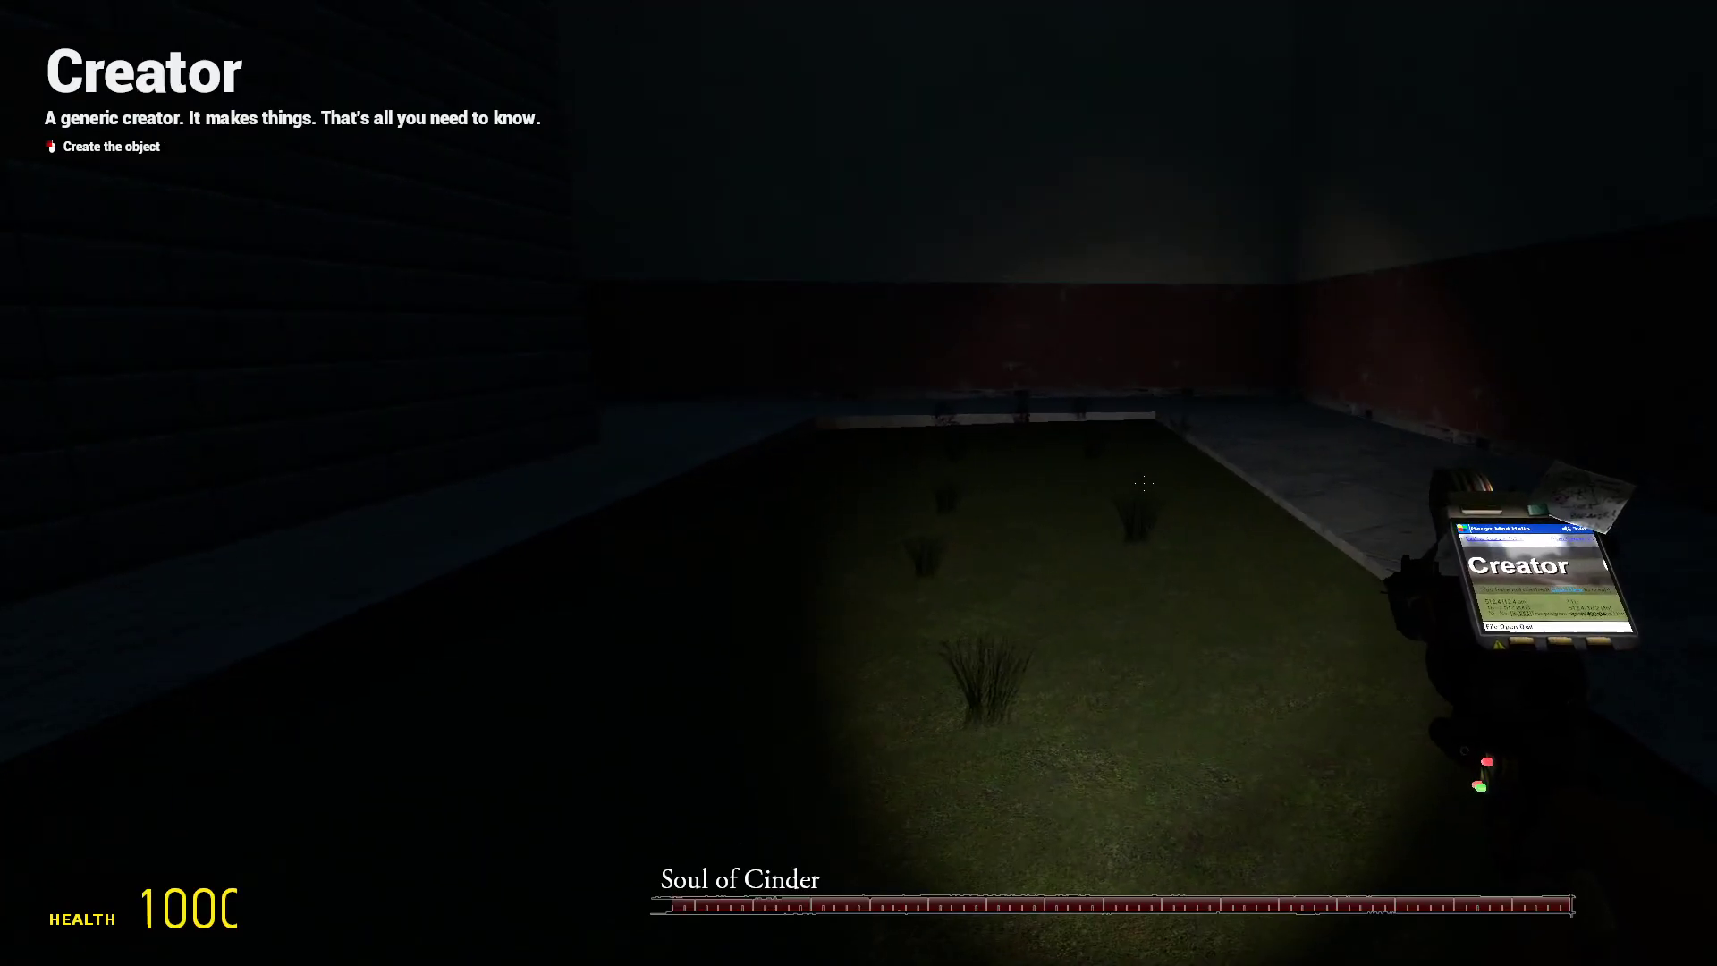
Spawn a Minigun Majini in the dark room and back away from it.
key("q")
left_click(722, 179)
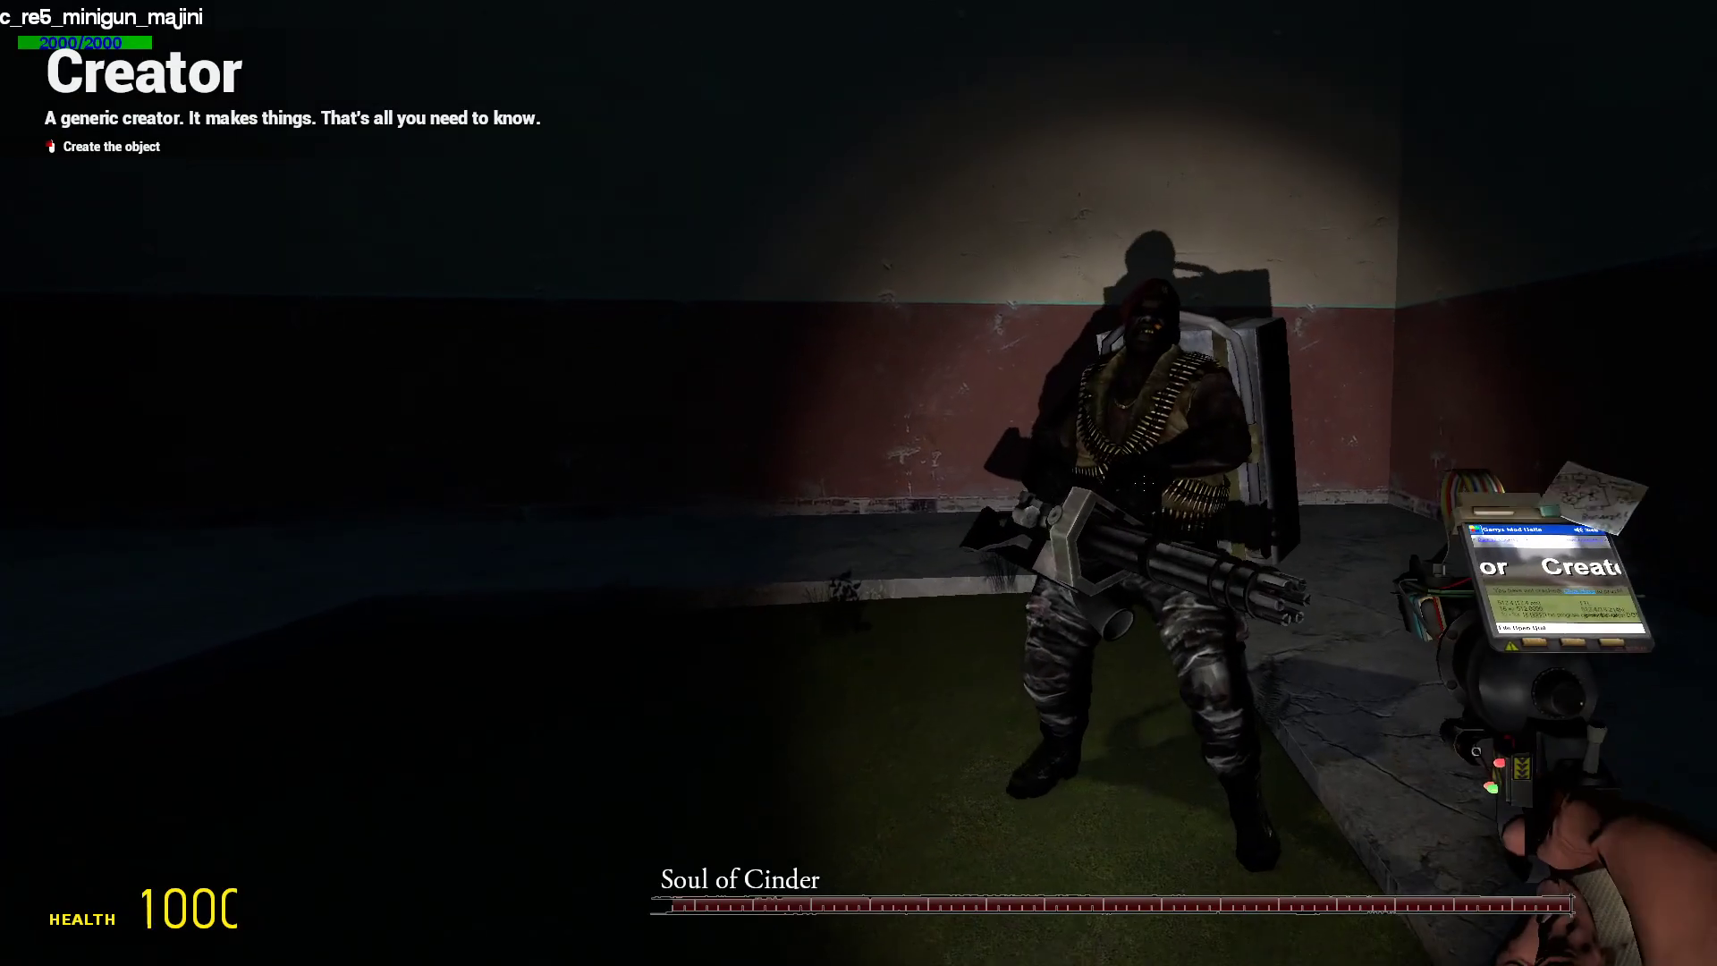
key("s")
Noclip over the river past the apartments and bring up the Nemesis, T-001 and T.A.L.O.S. NPC list.
key("s")
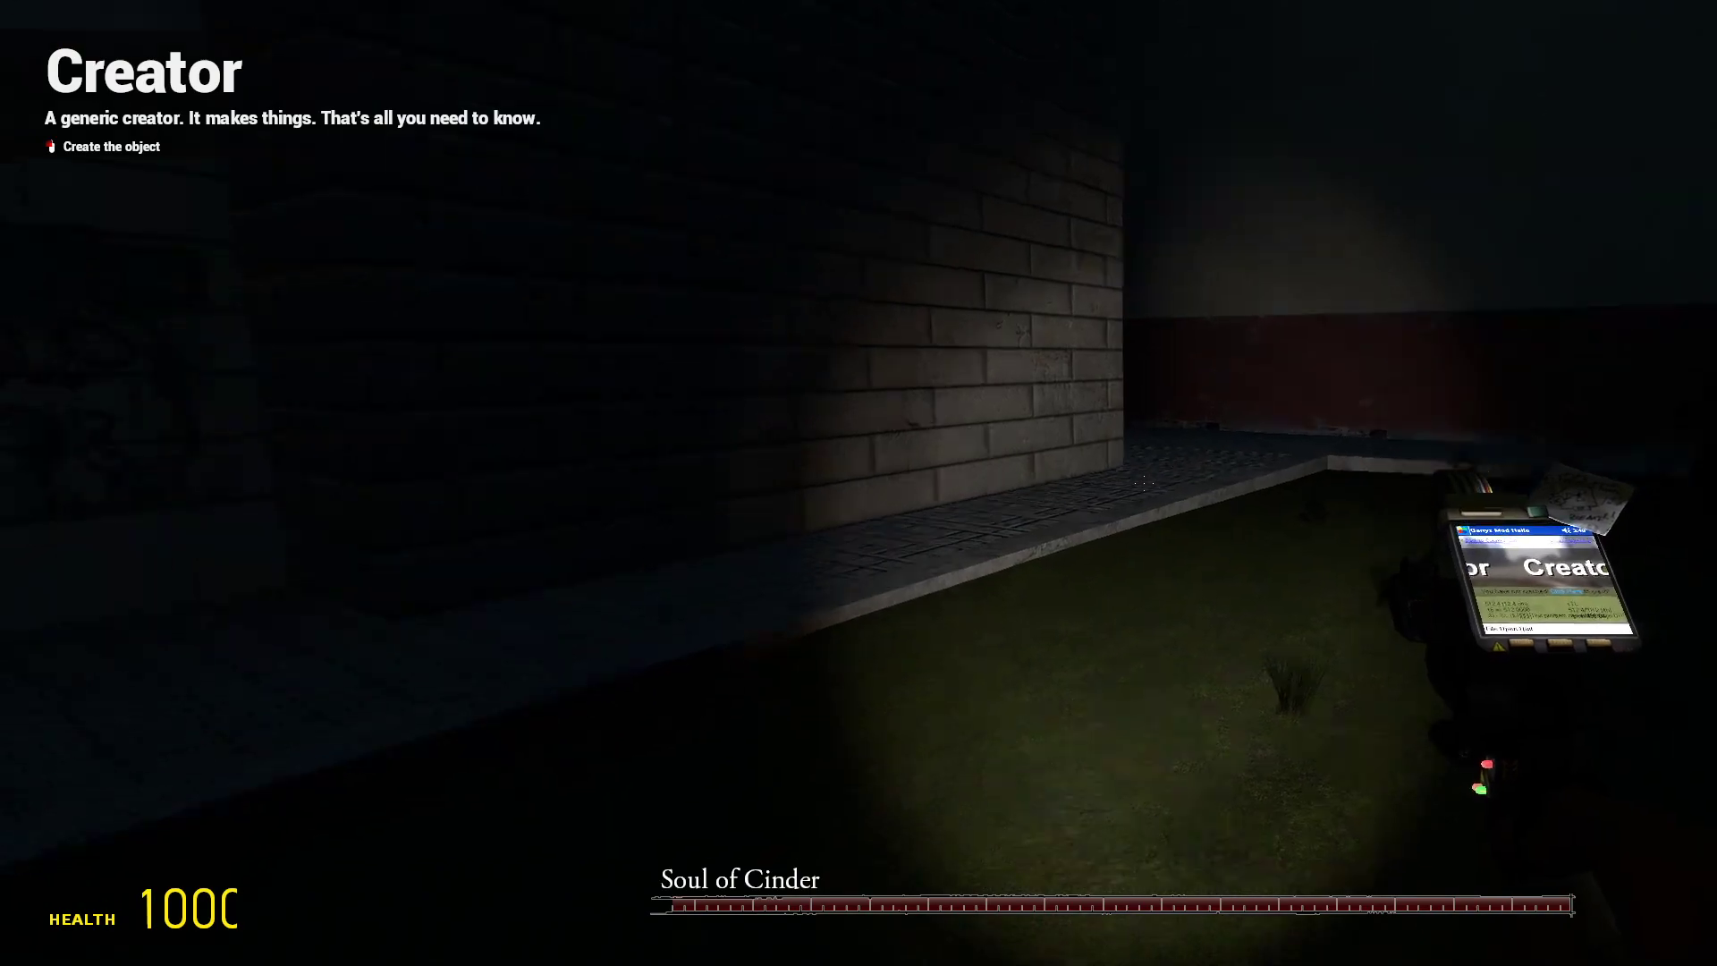
key("s")
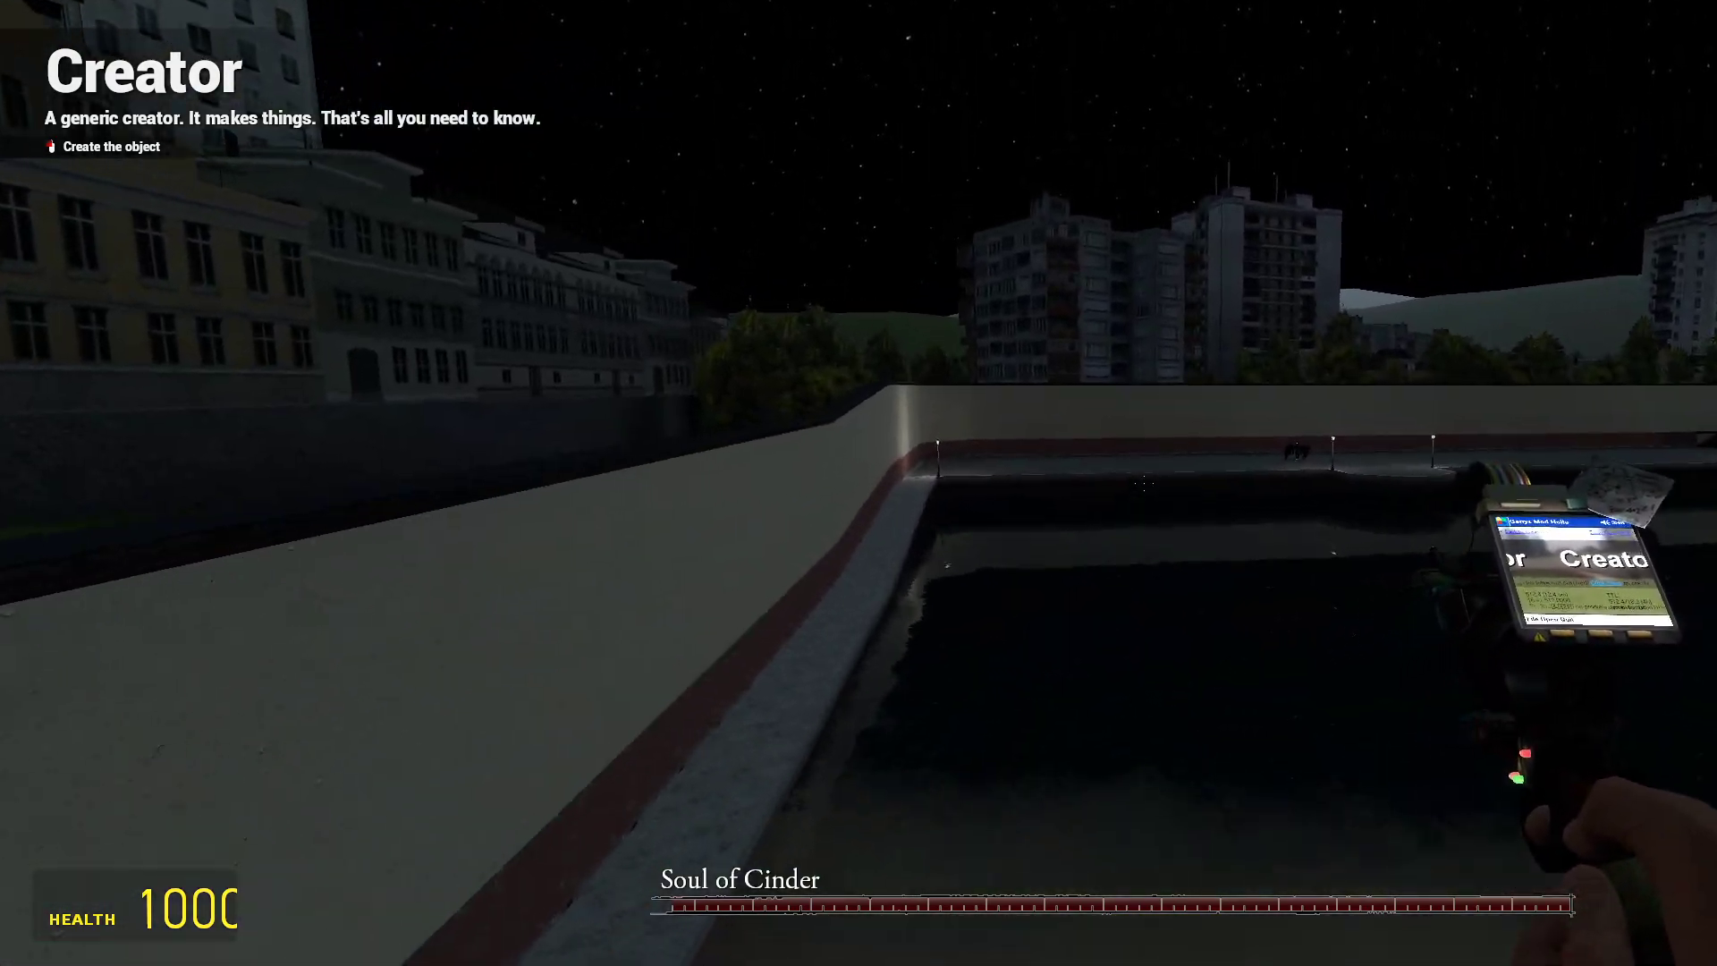
key("w")
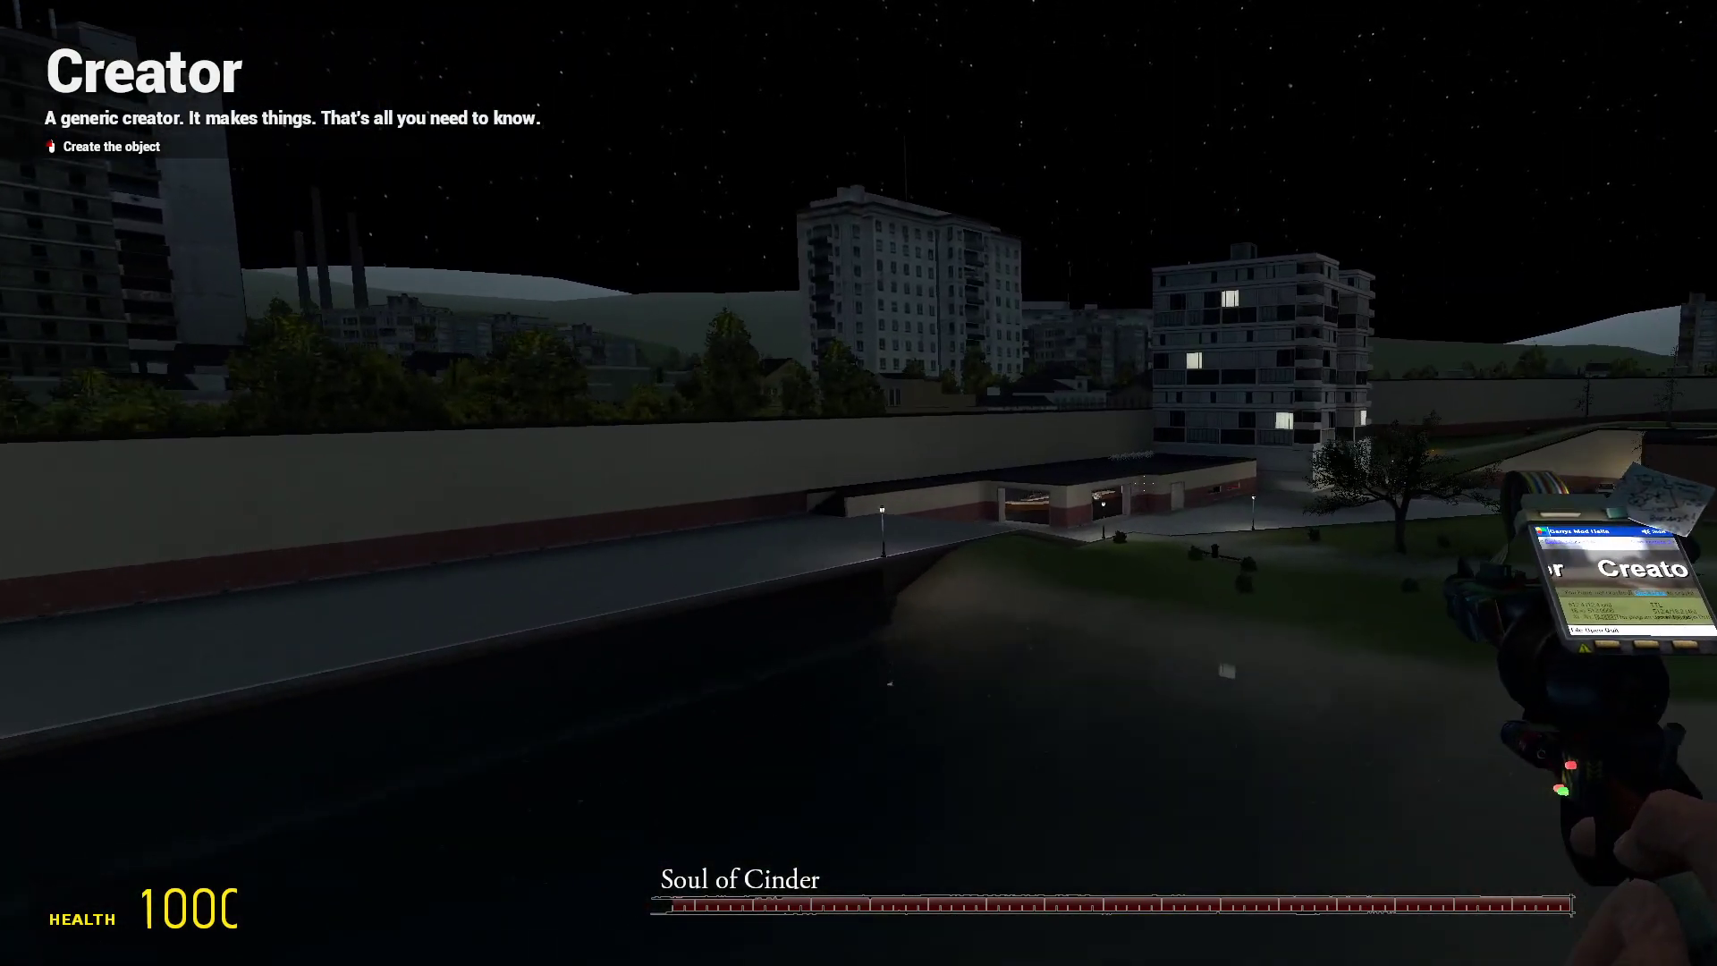
key("w")
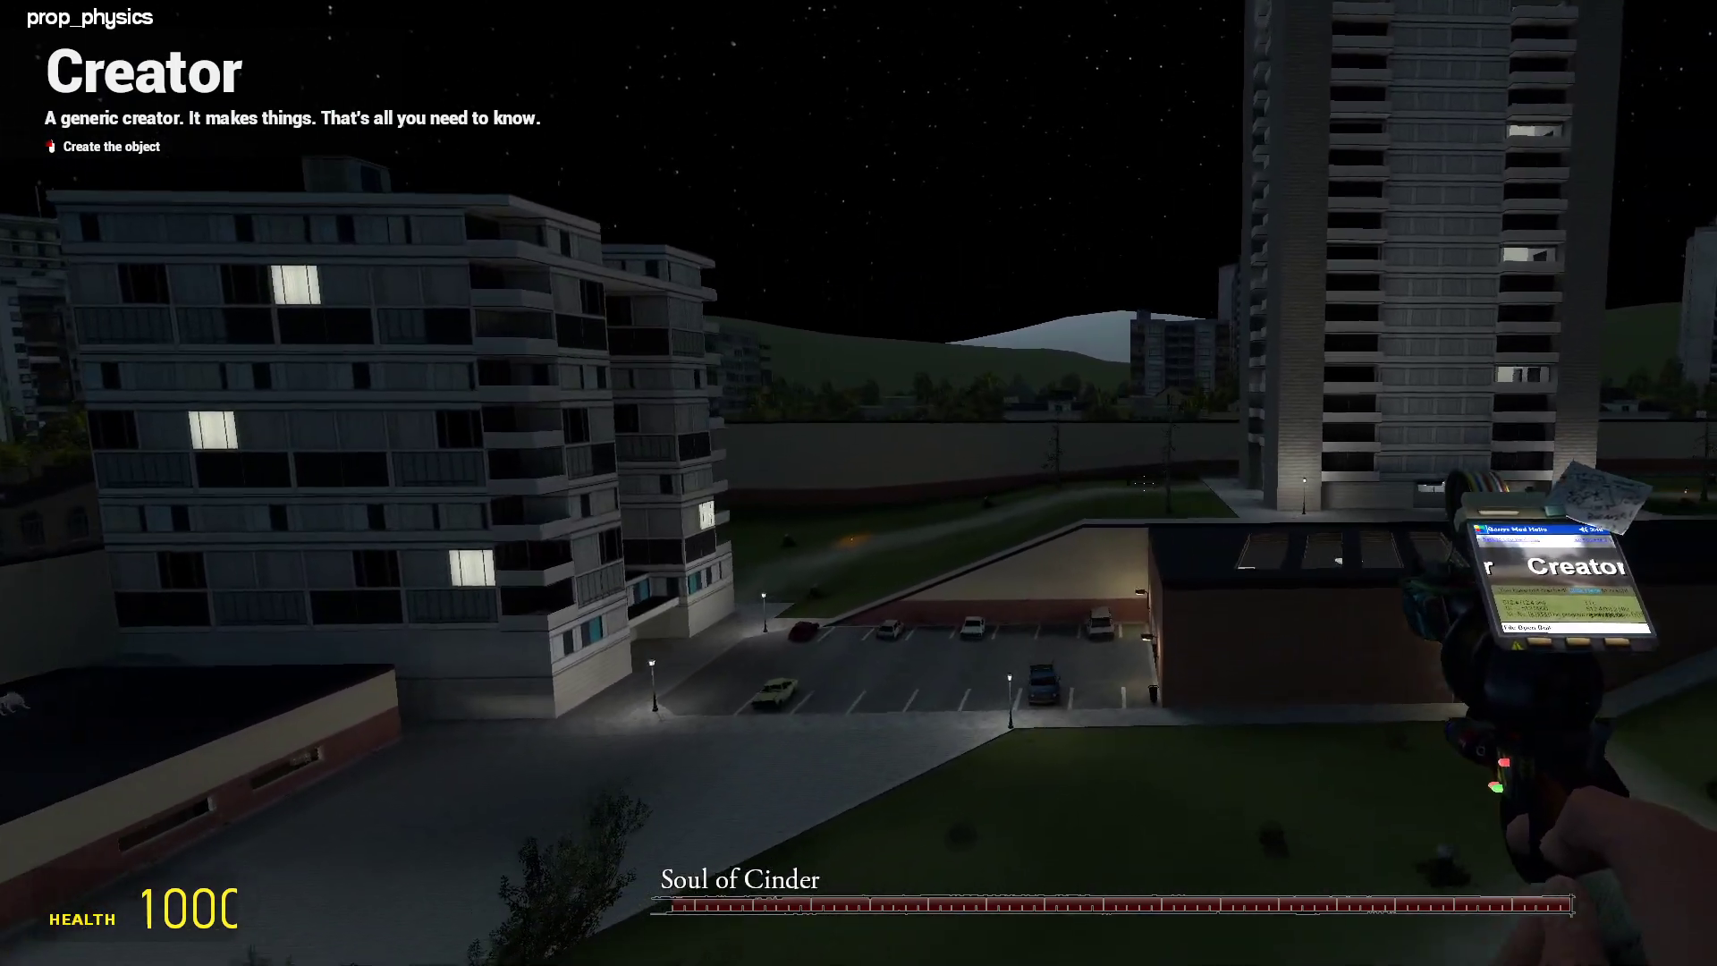
key("w")
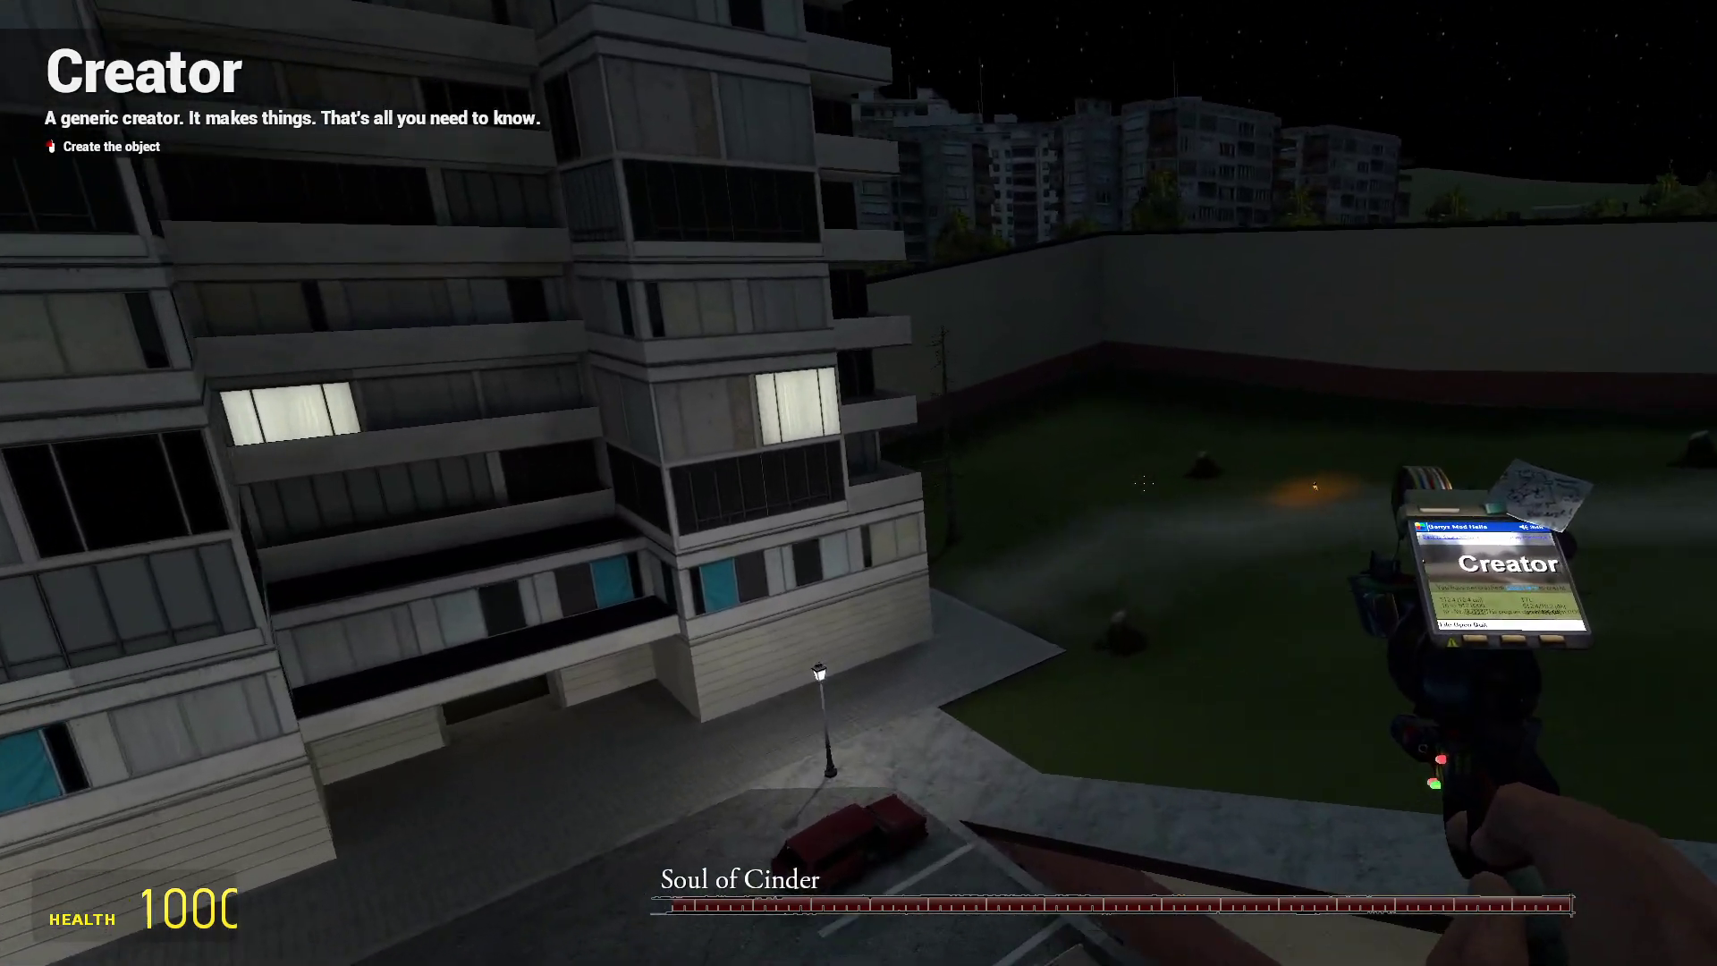
key("q")
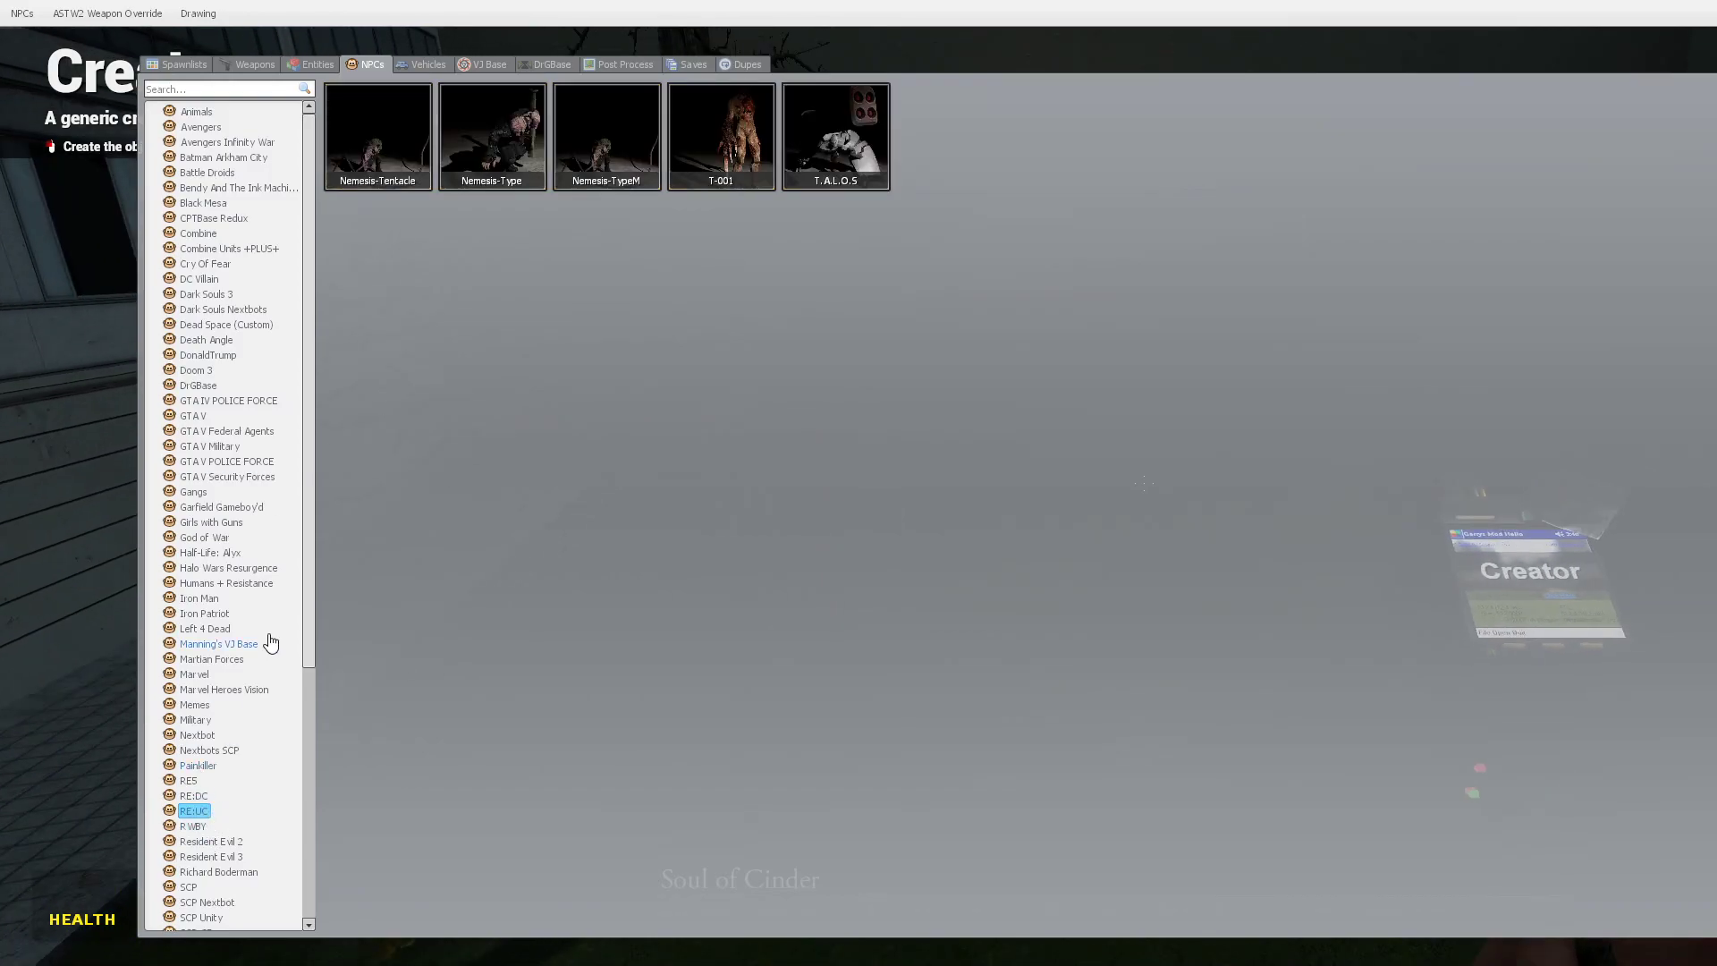
Spawn a Nemesis-Tentacle and a tentacled Nemesis-Type by the park wall, then move past the tree.
key("q")
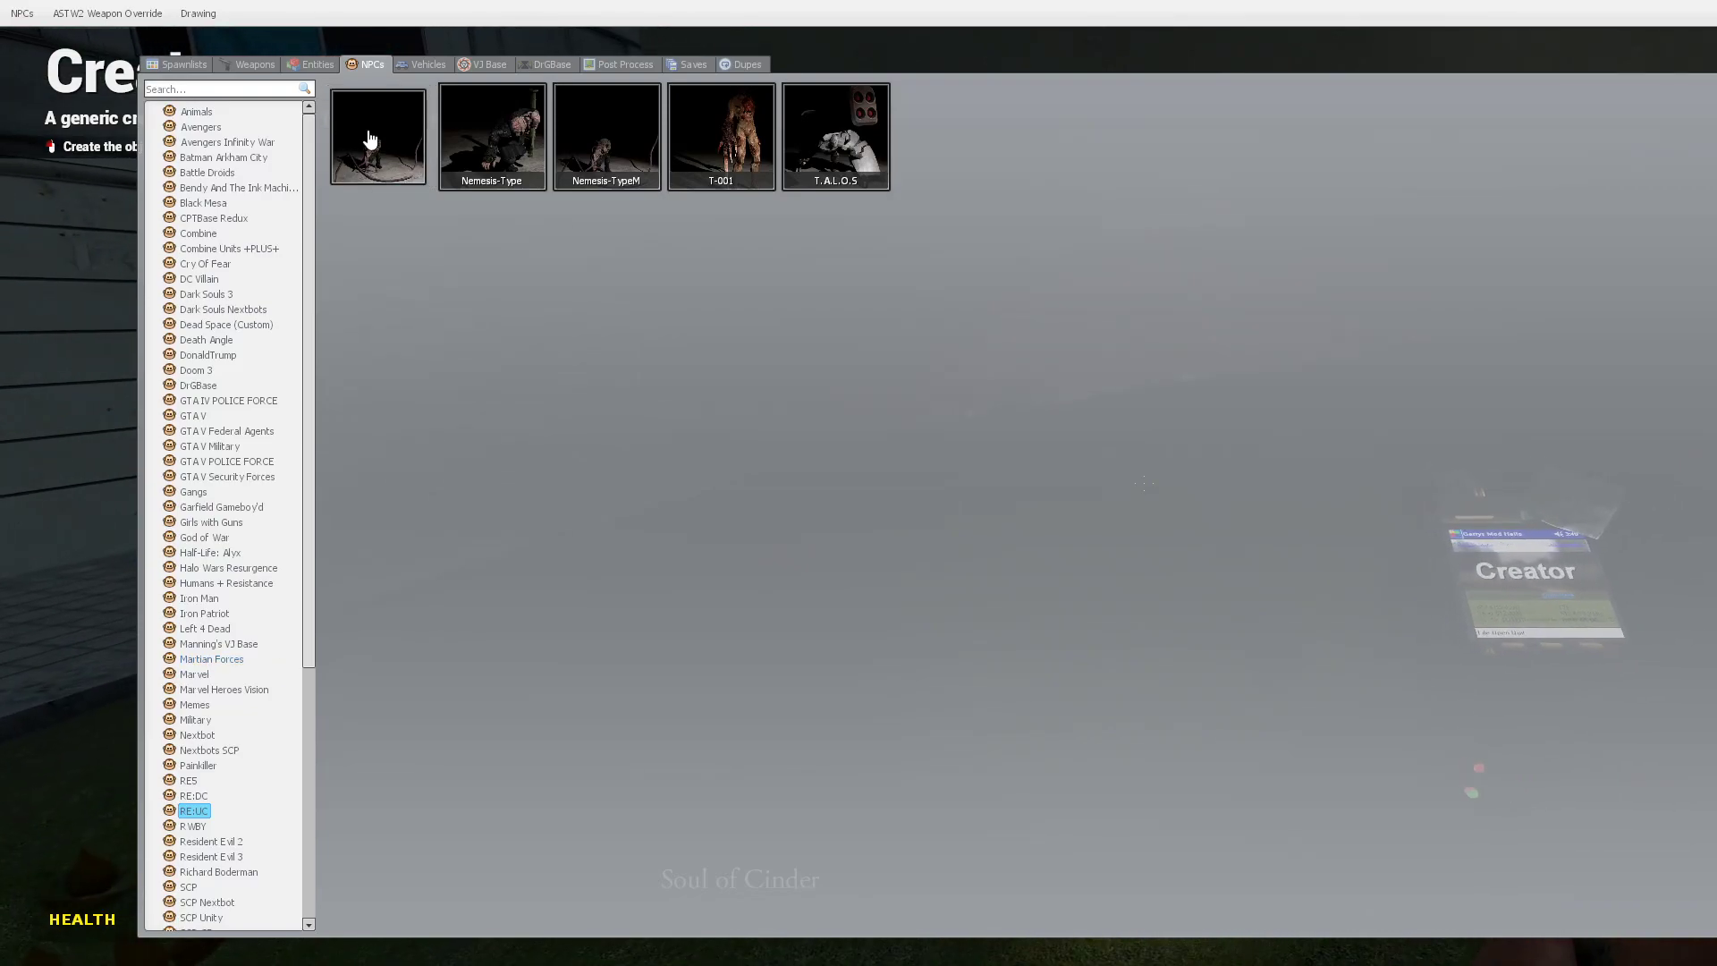
left_click(371, 139)
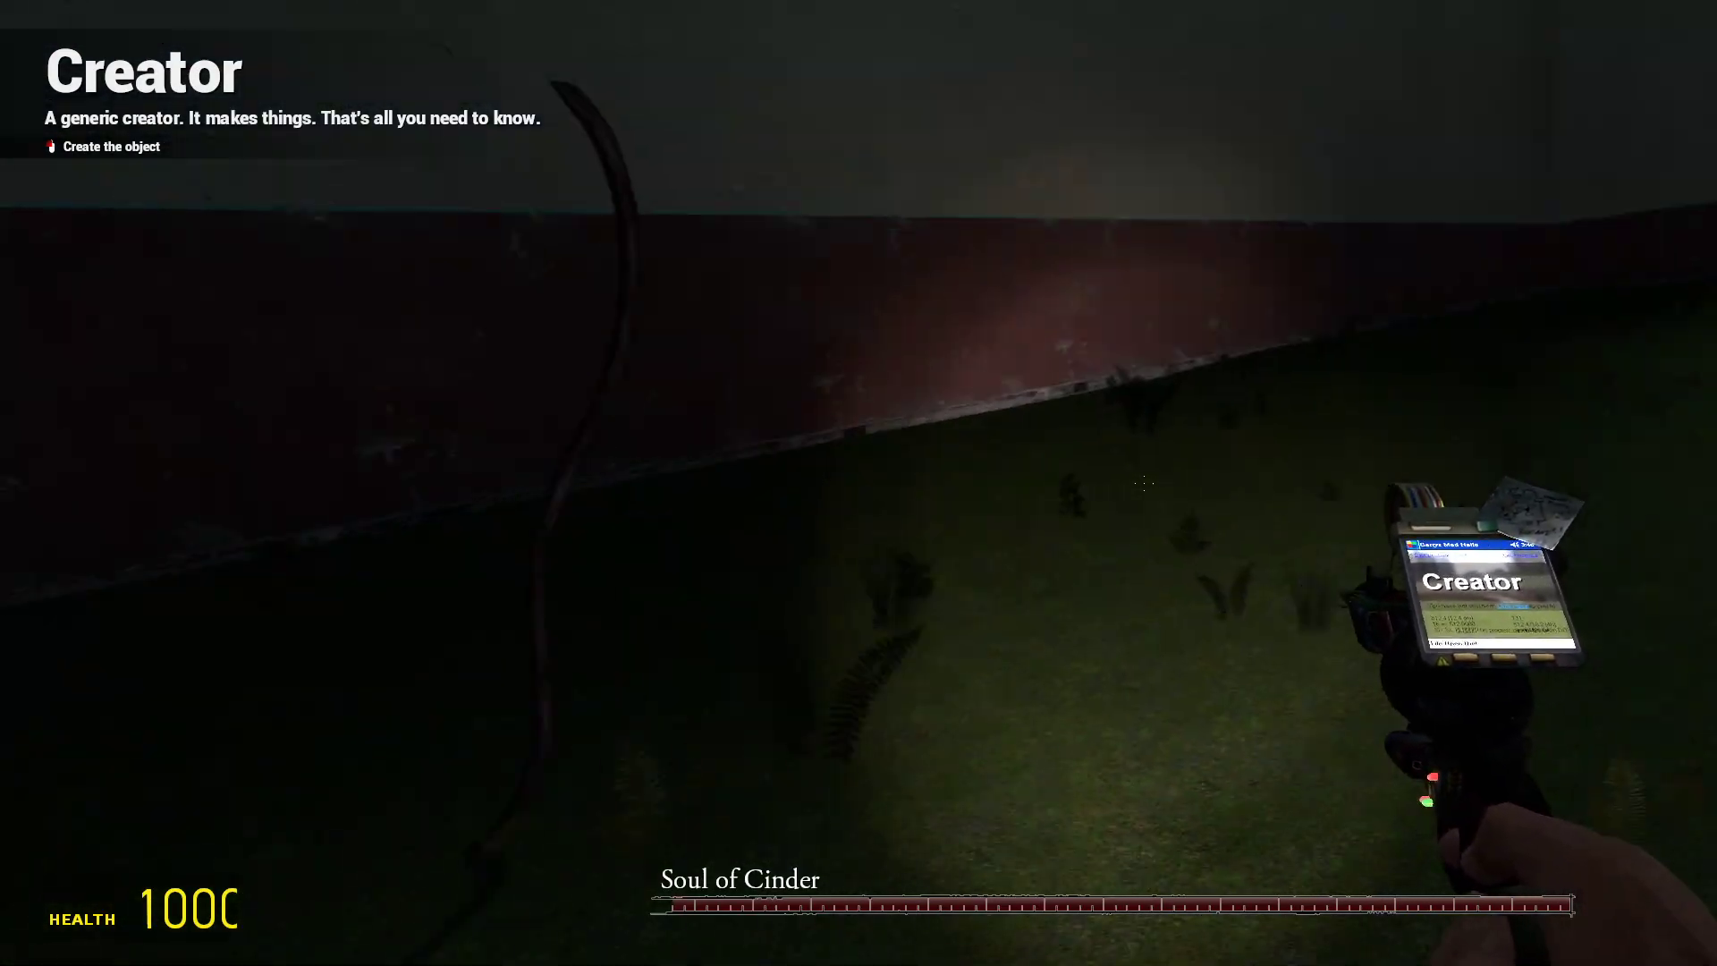
key("q")
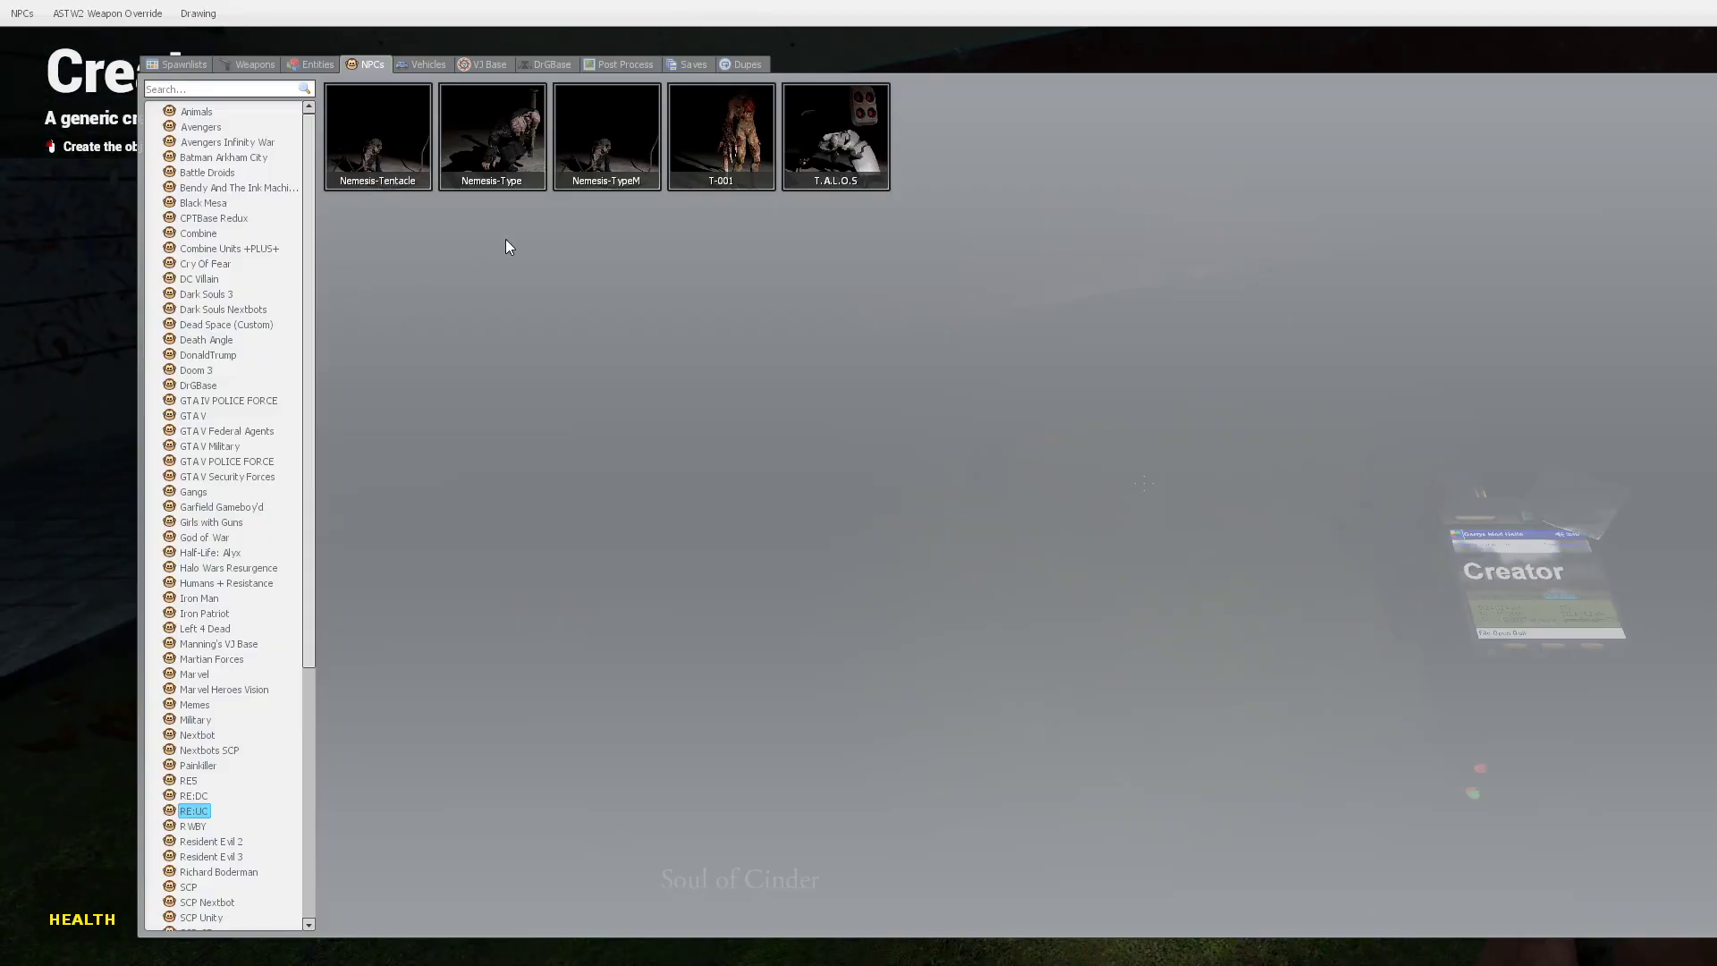
left_click(585, 185)
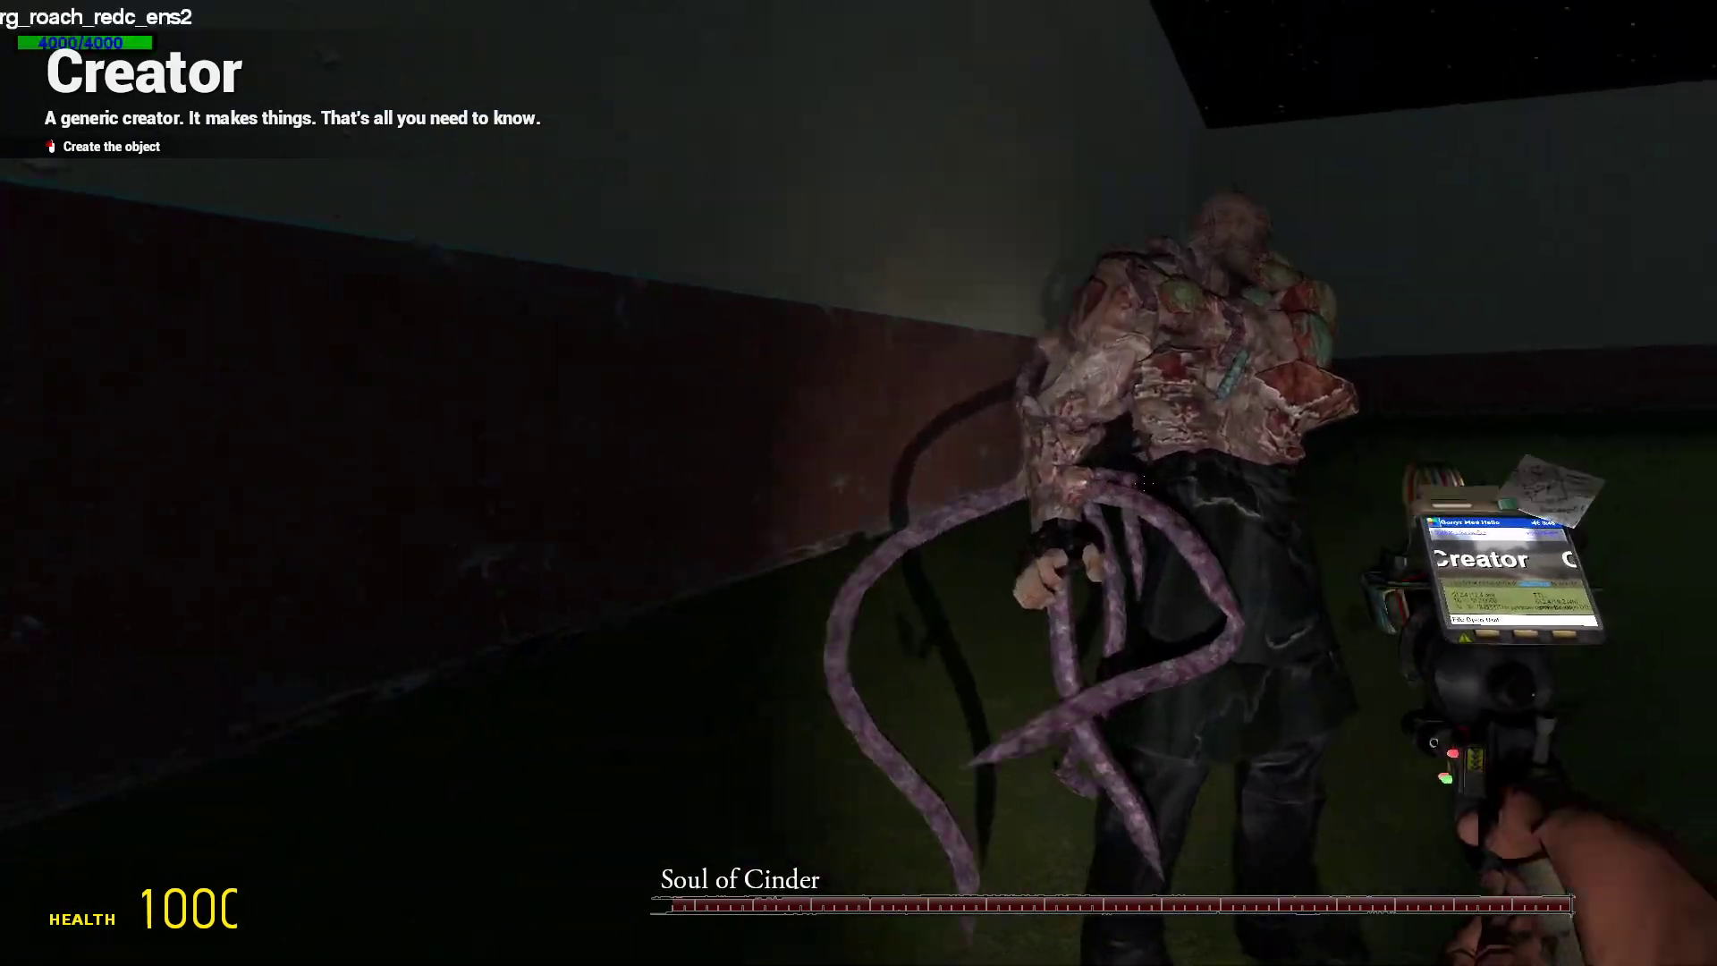
key("w")
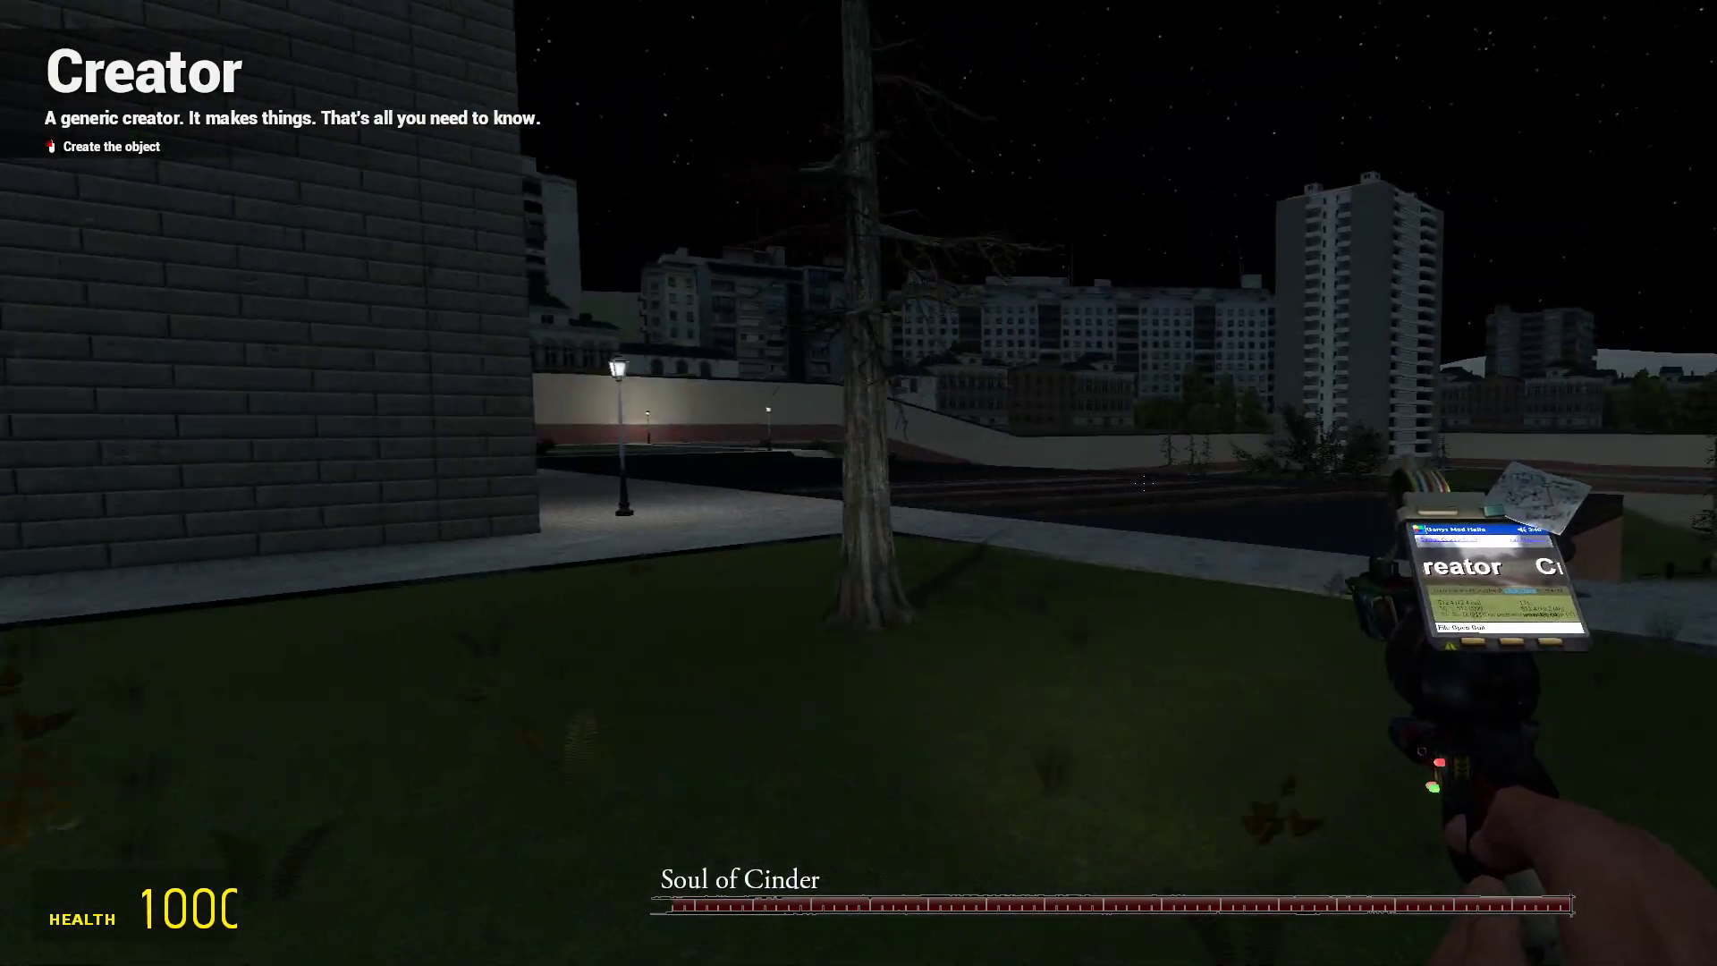
scroll(859, 484, "down", 1)
Hide the weapon and HUD, fly over the water, and set ai_disabled back to 0.
left_click(859, 483)
key("w")
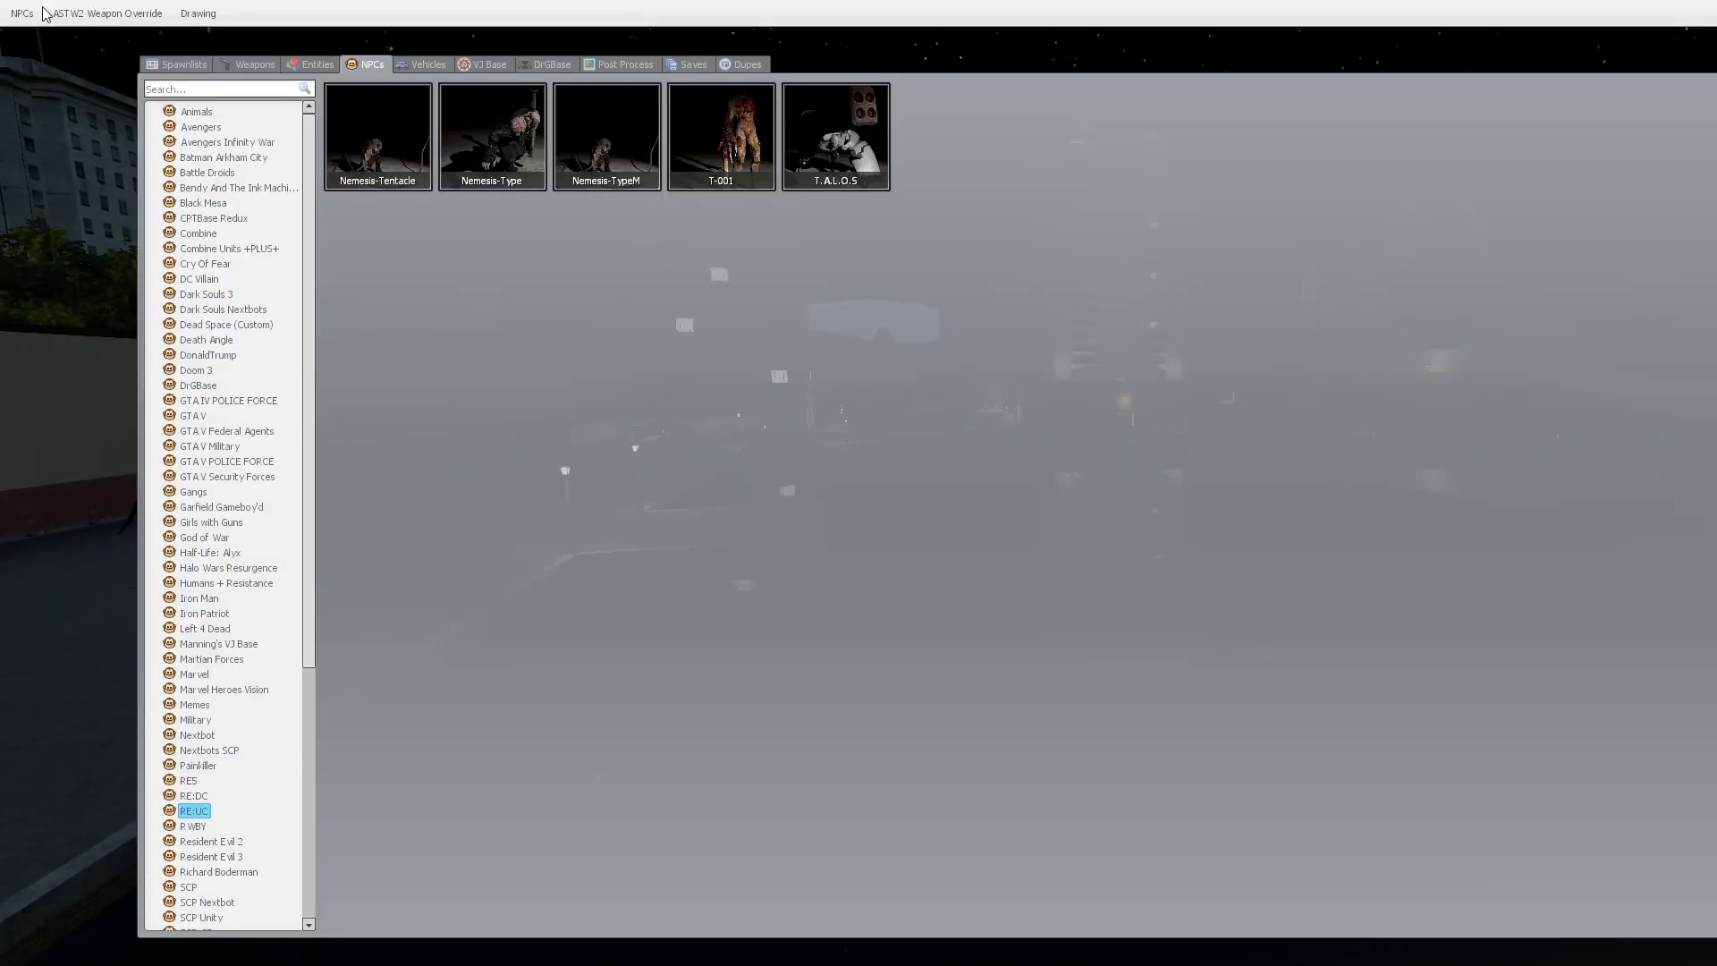
key("q")
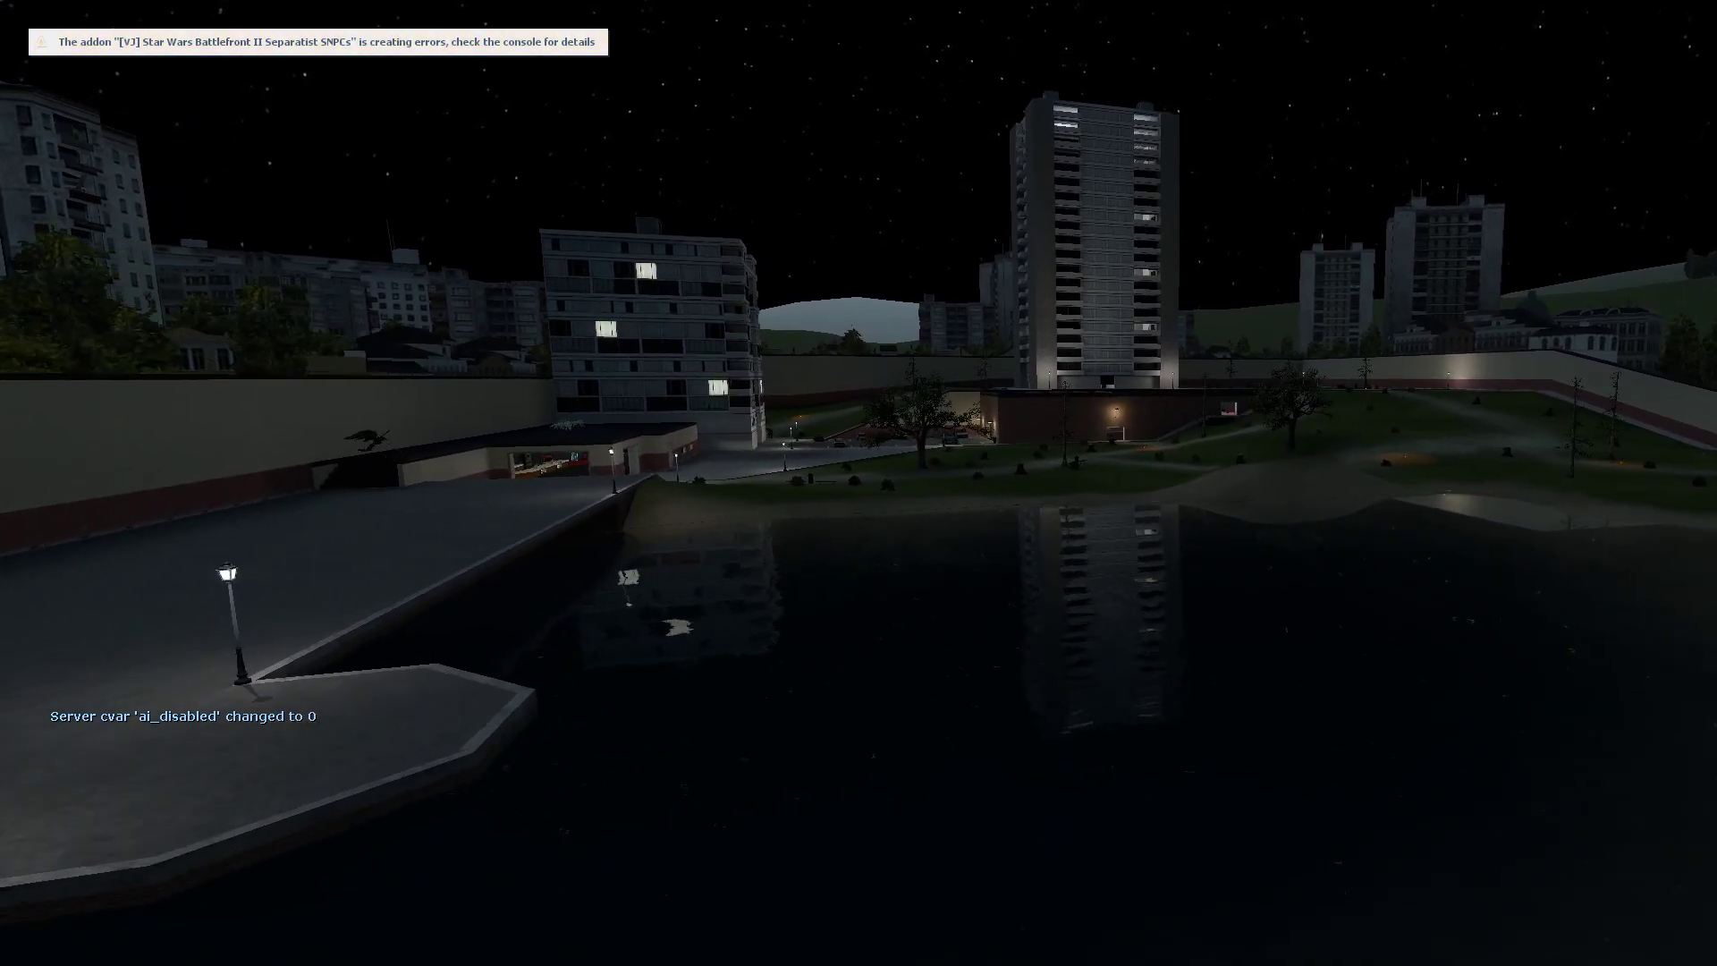
Fly over the water and park into the tower's battle-droid room and back out.
key("w")
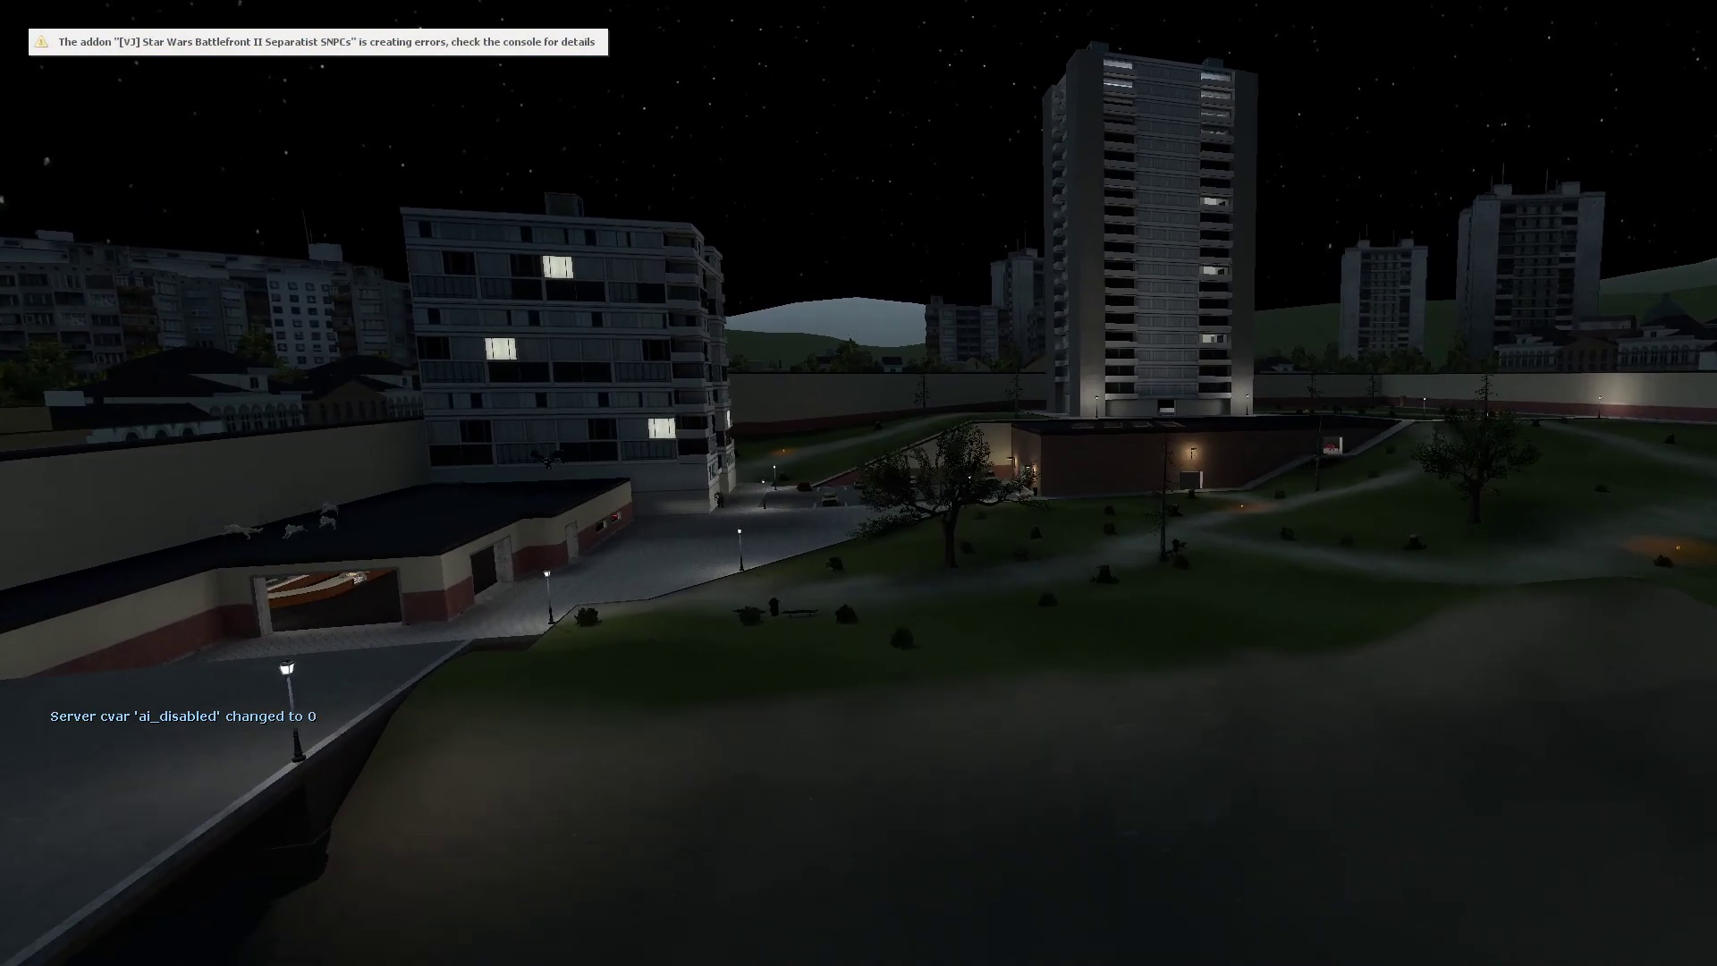
key("a")
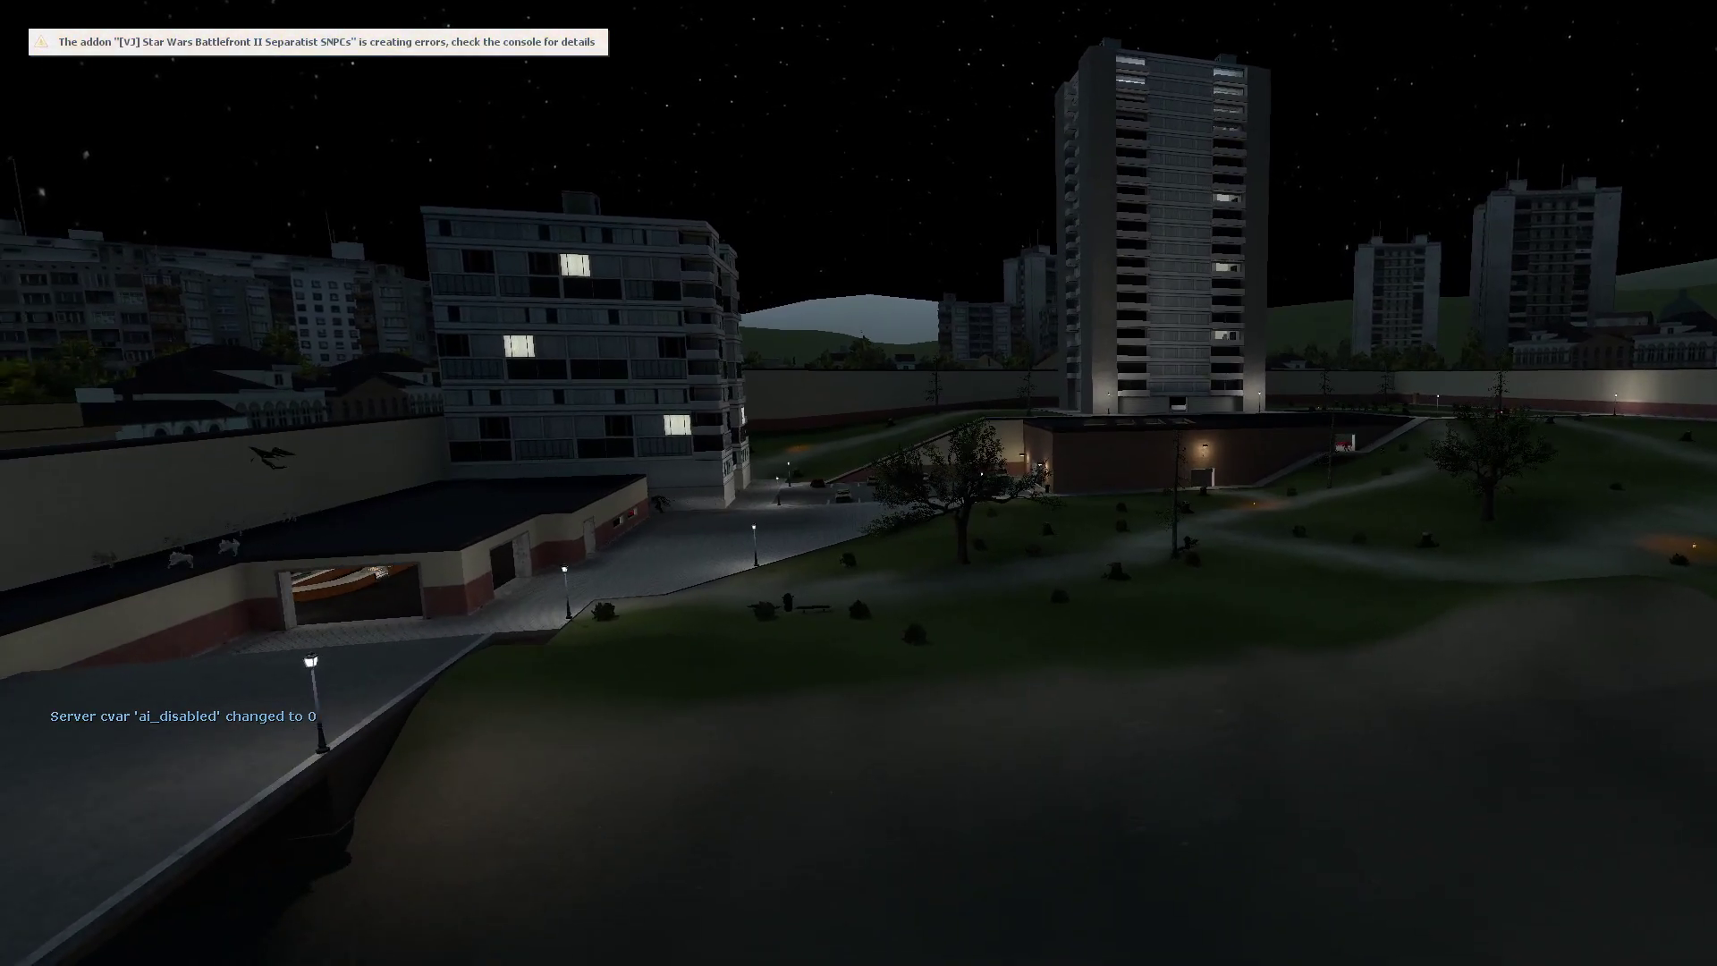
key("a")
key("w")
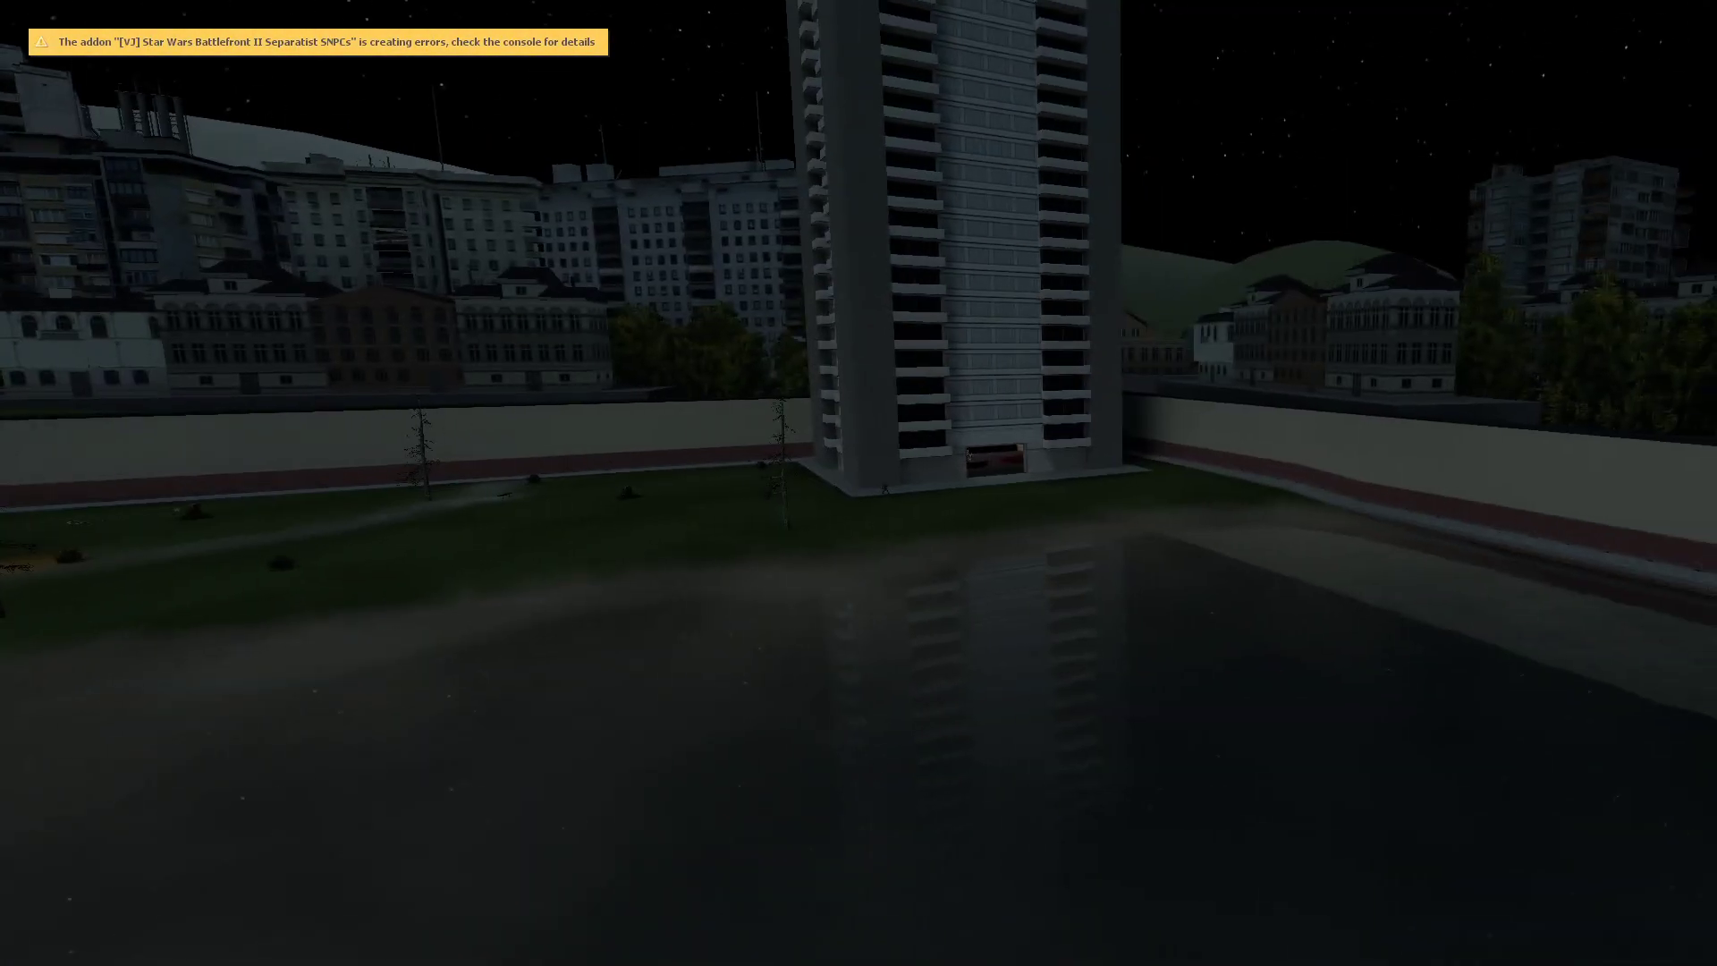
key("w")
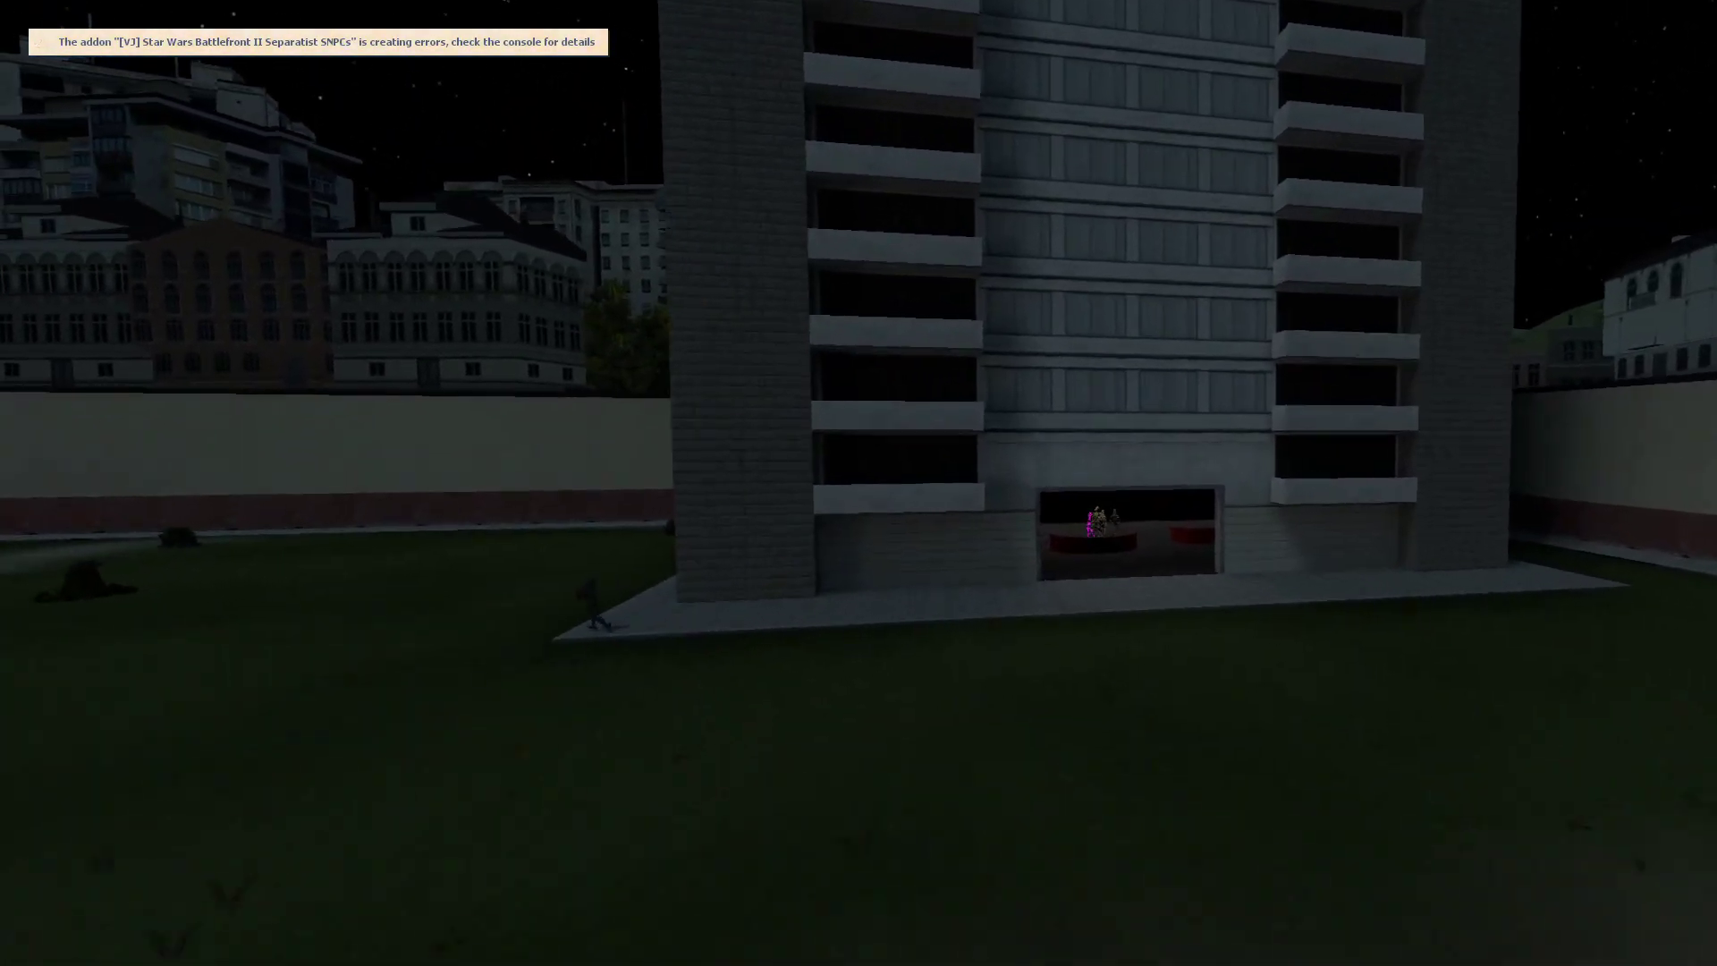
key("w")
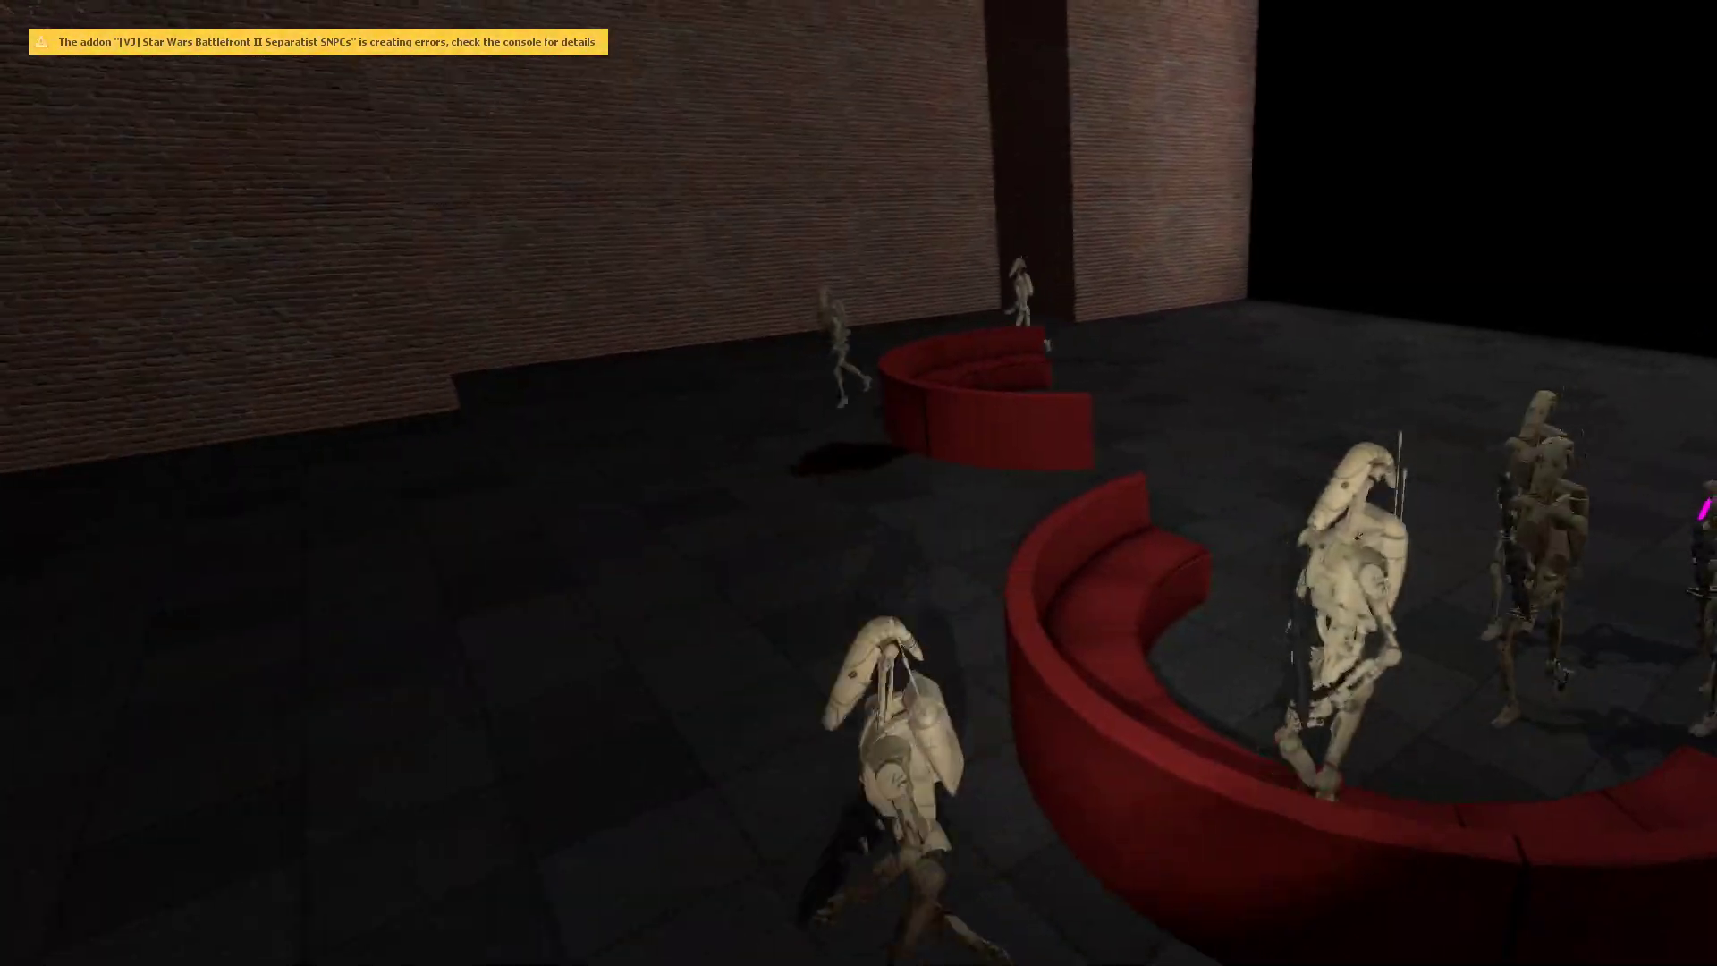
key("w")
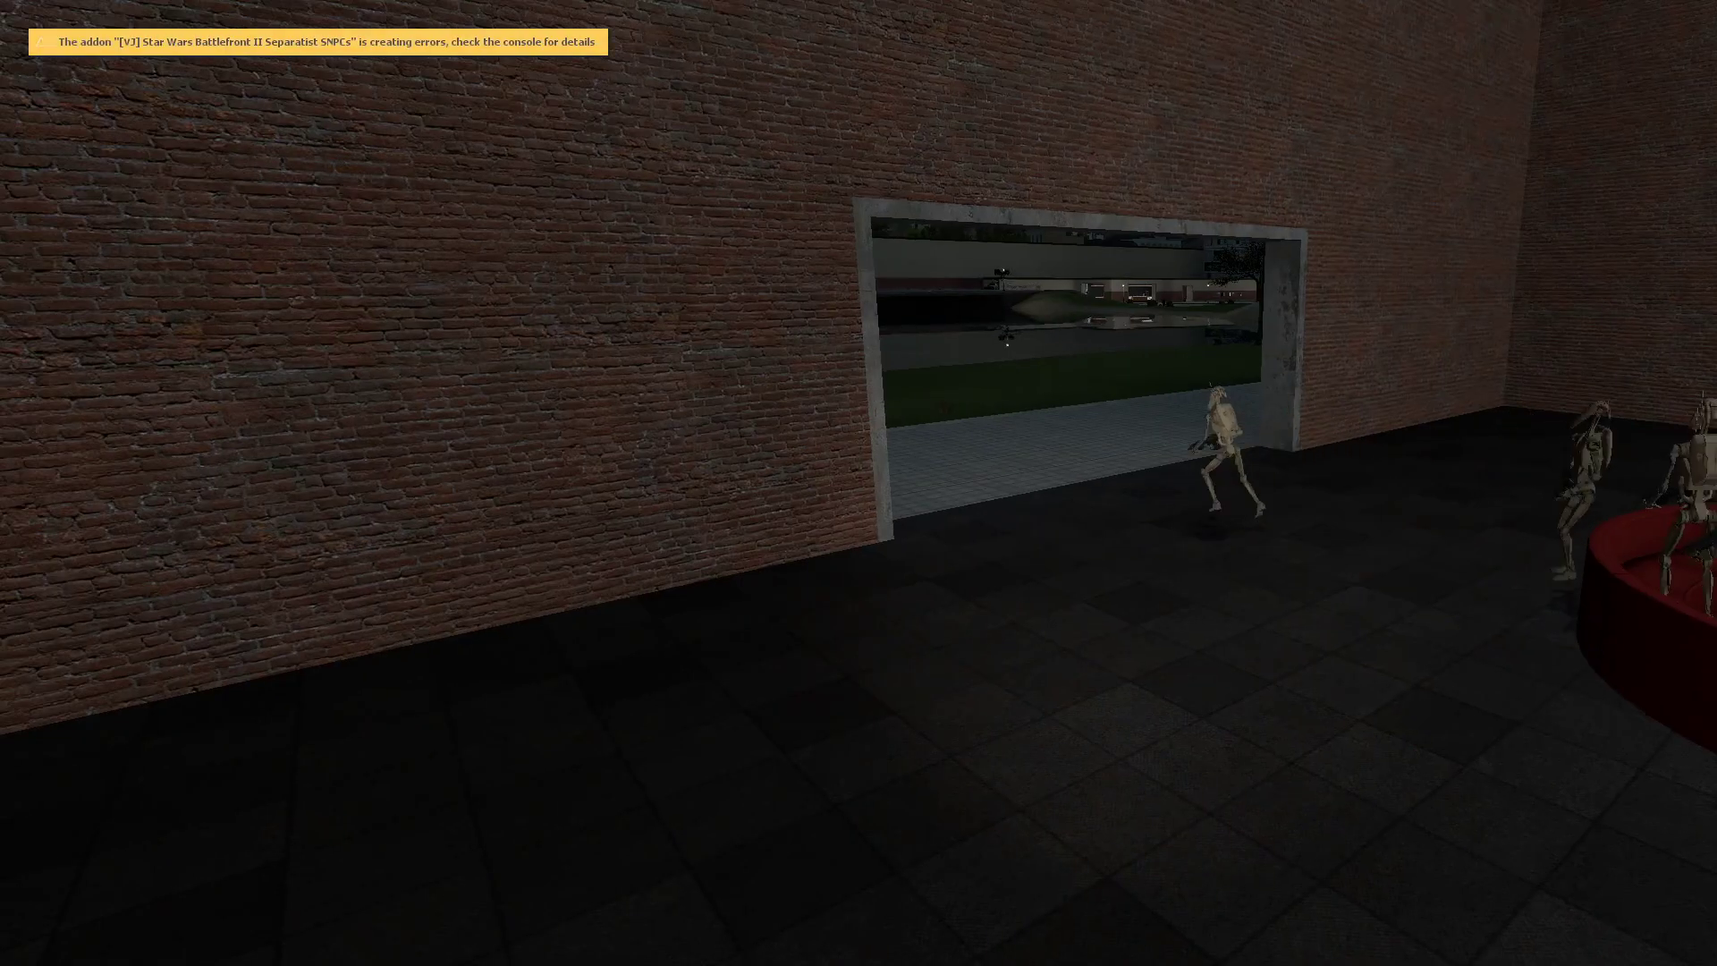
key("w")
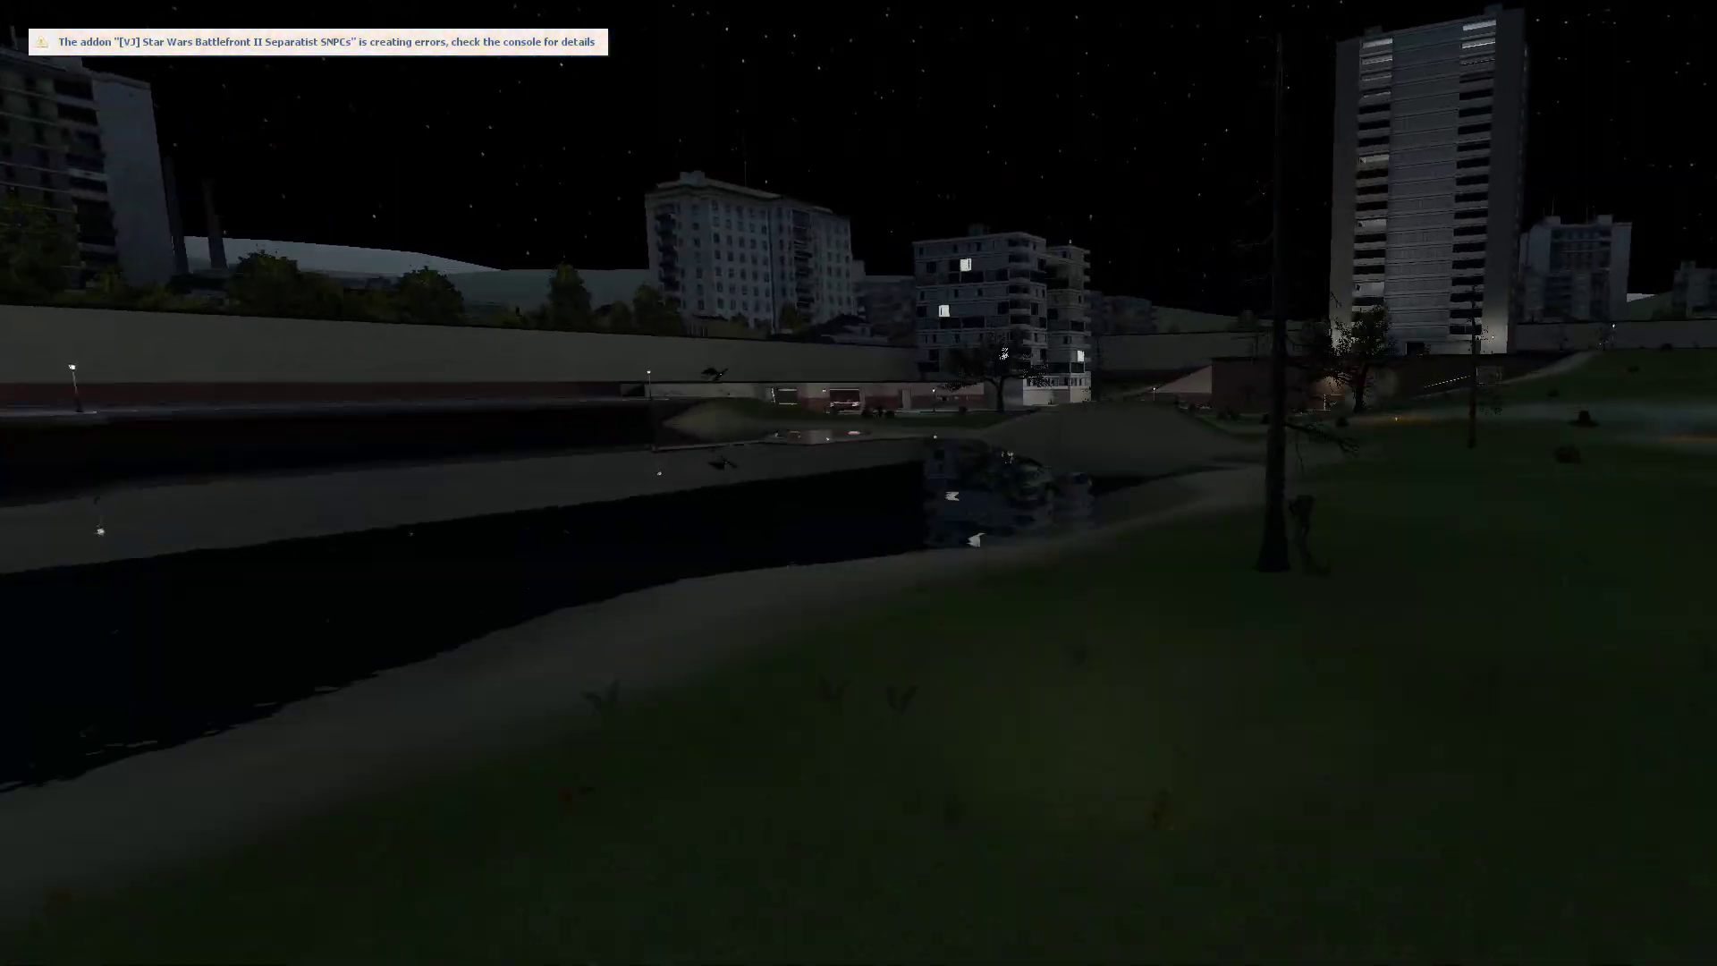
Fly past the soldiers on the lawn to the rooftop creatures and light them with the flashlight.
key("w")
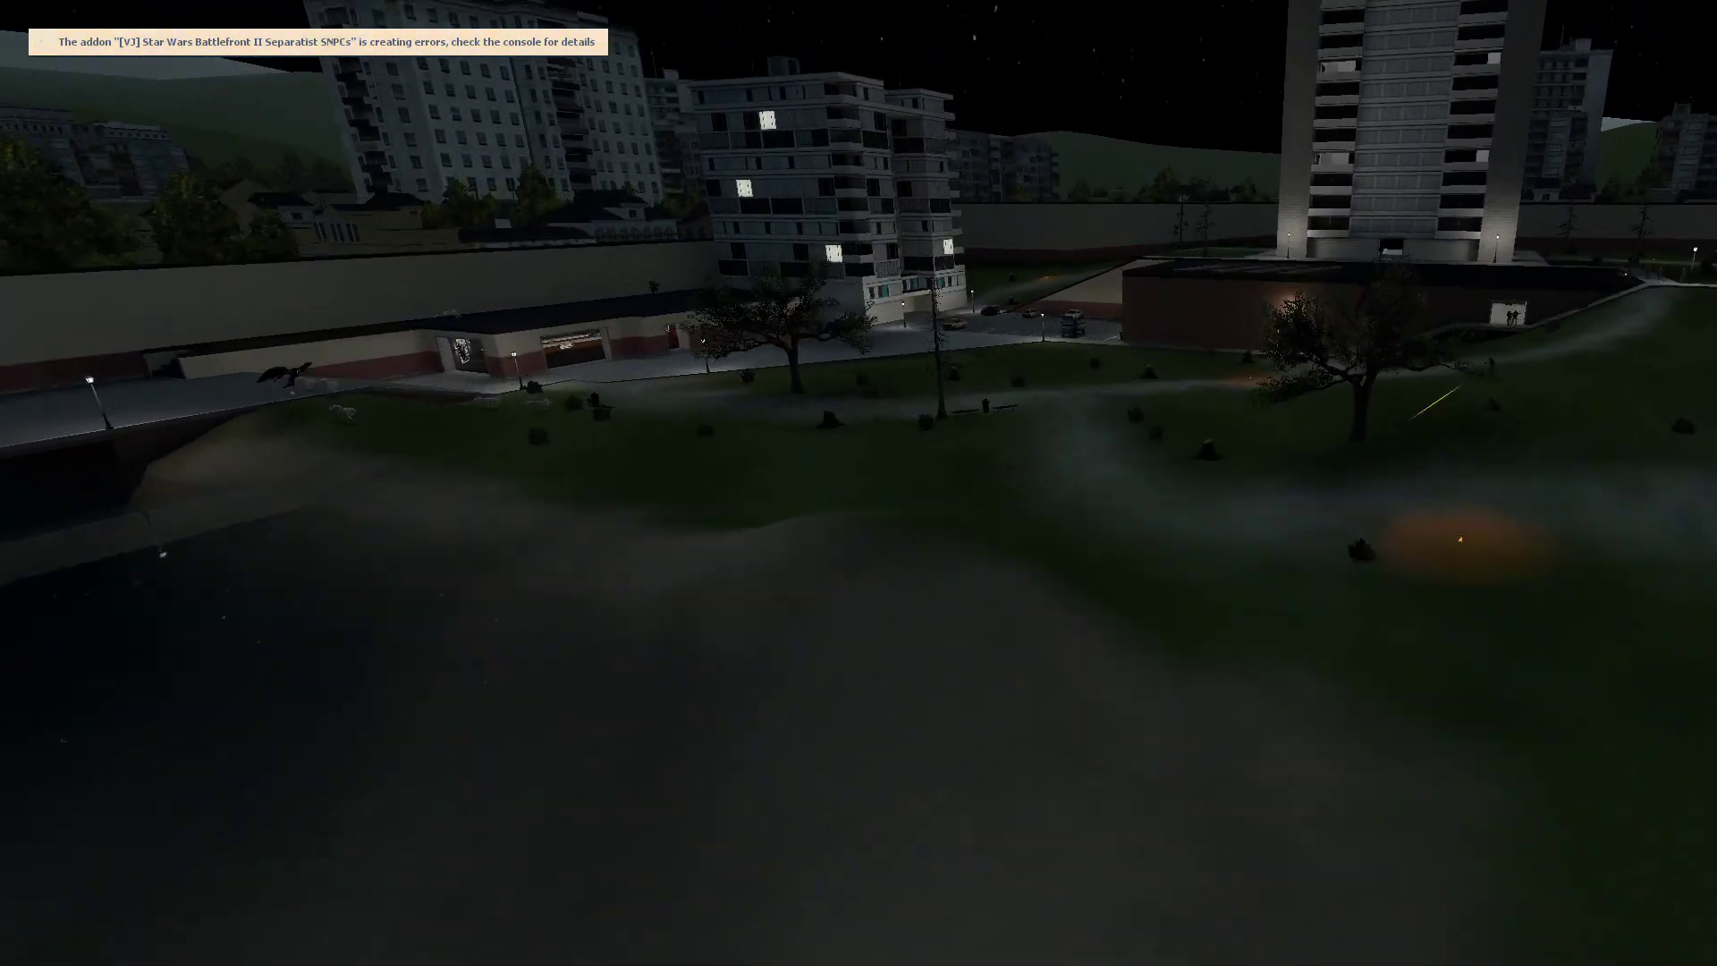
key("w")
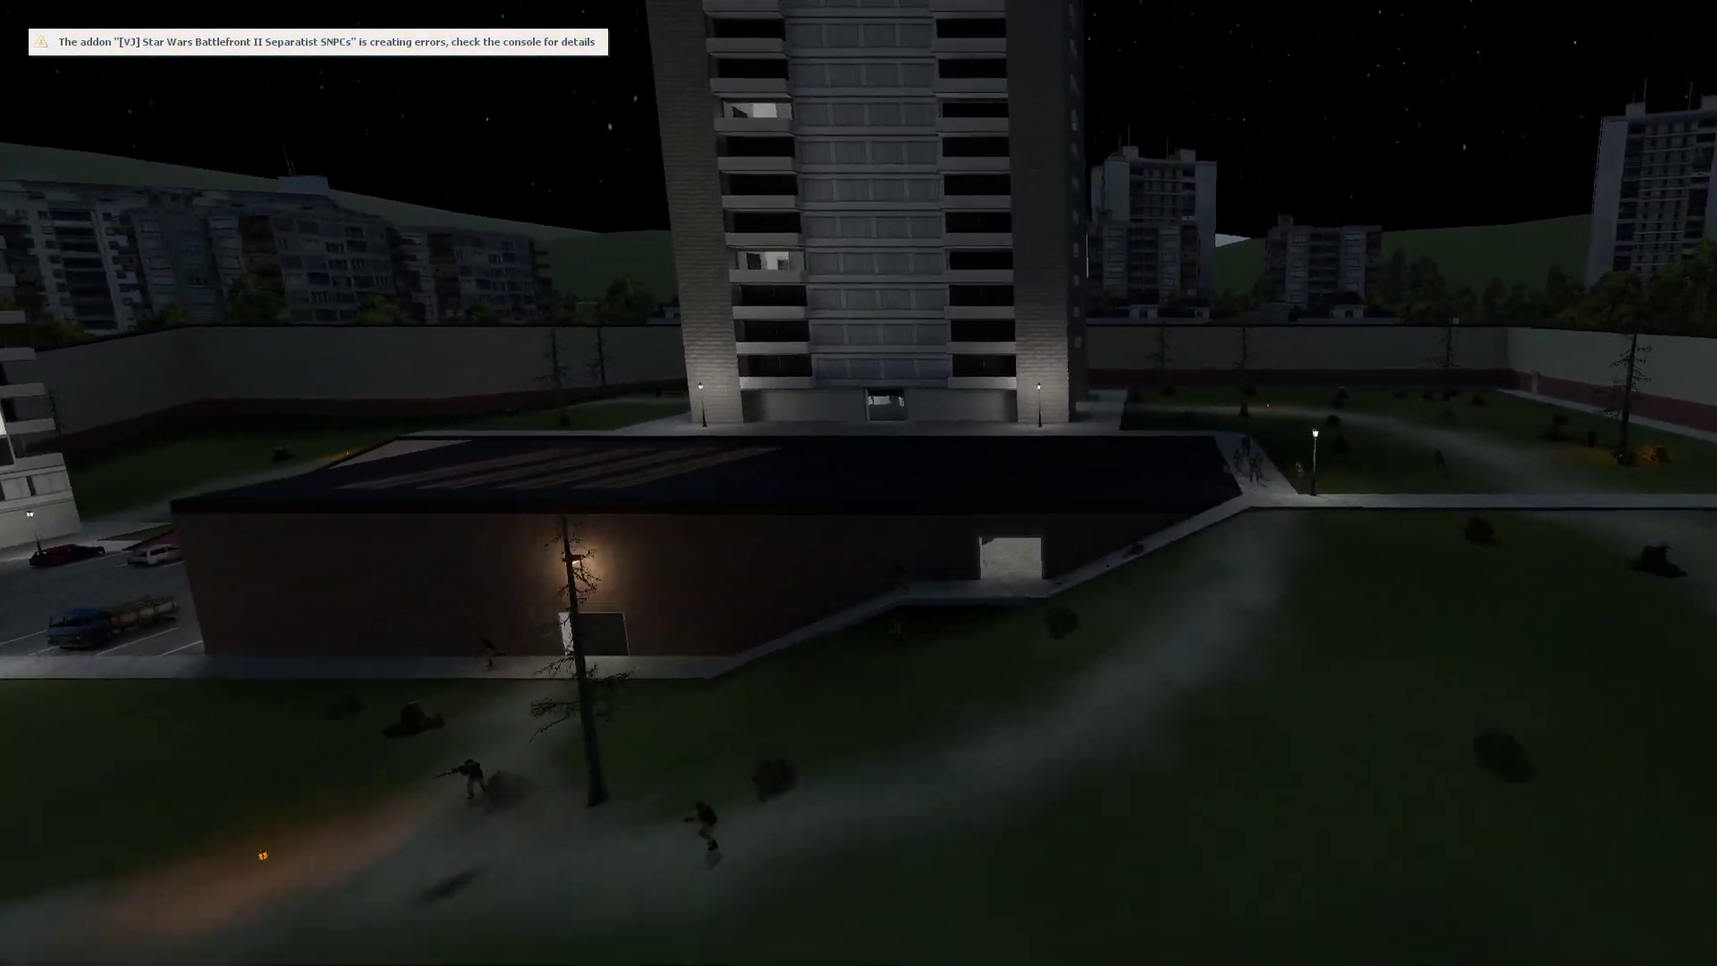
key("w")
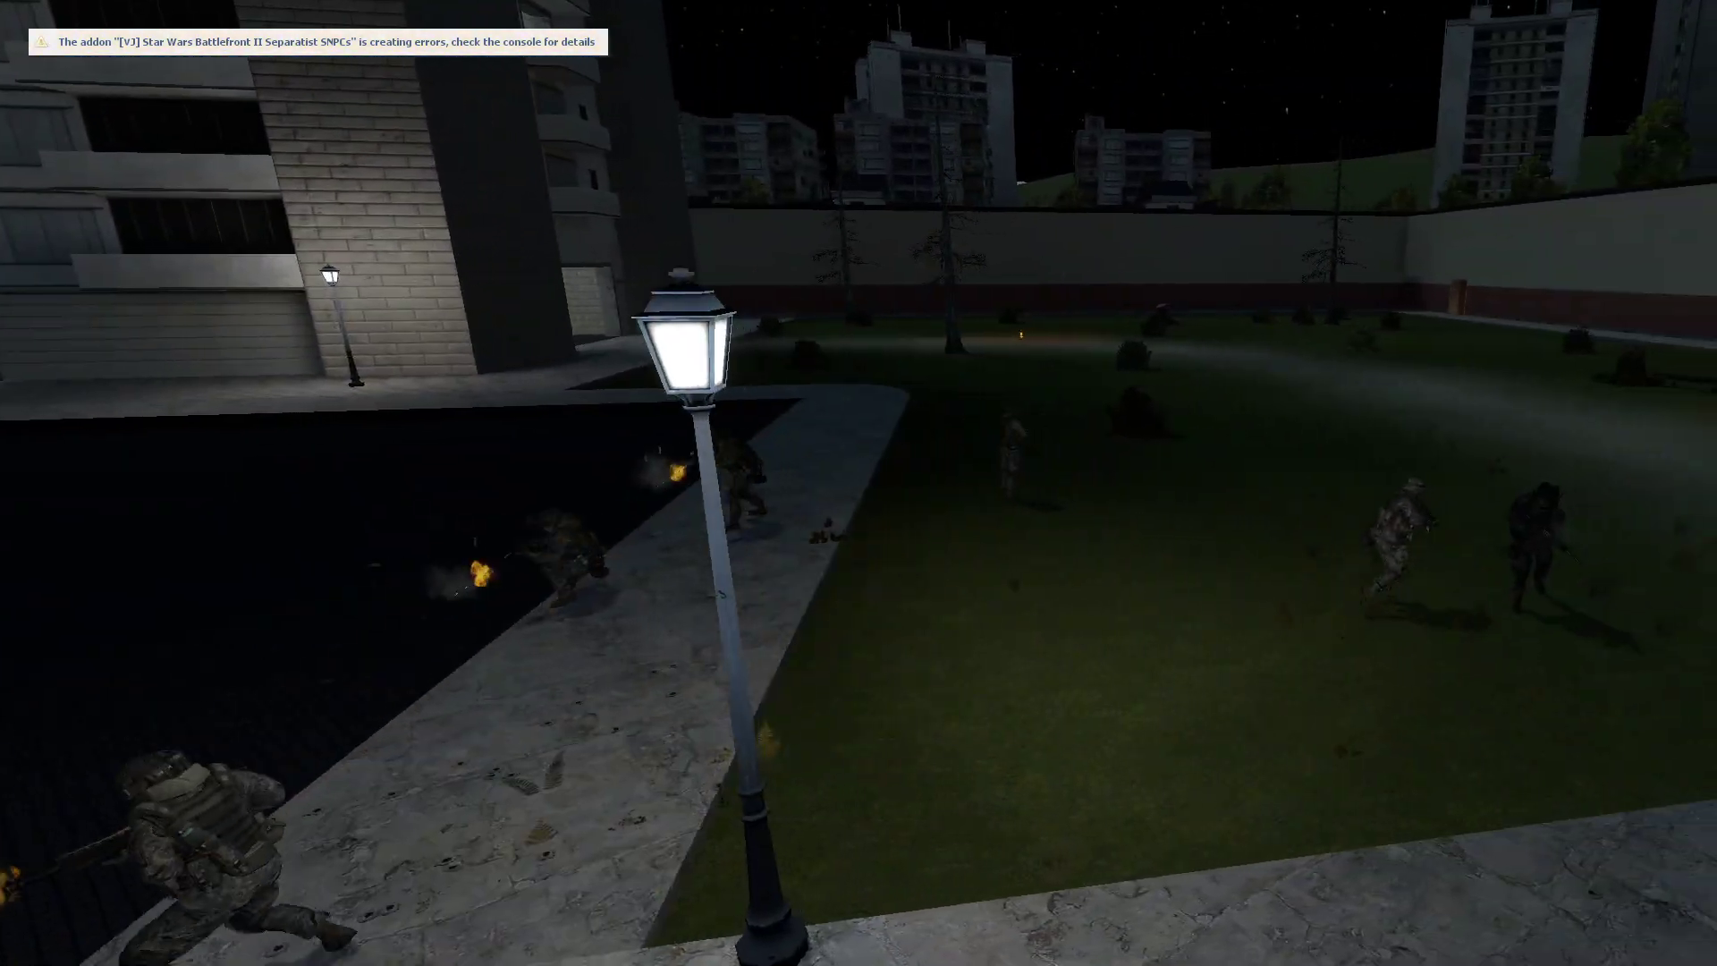
key("w")
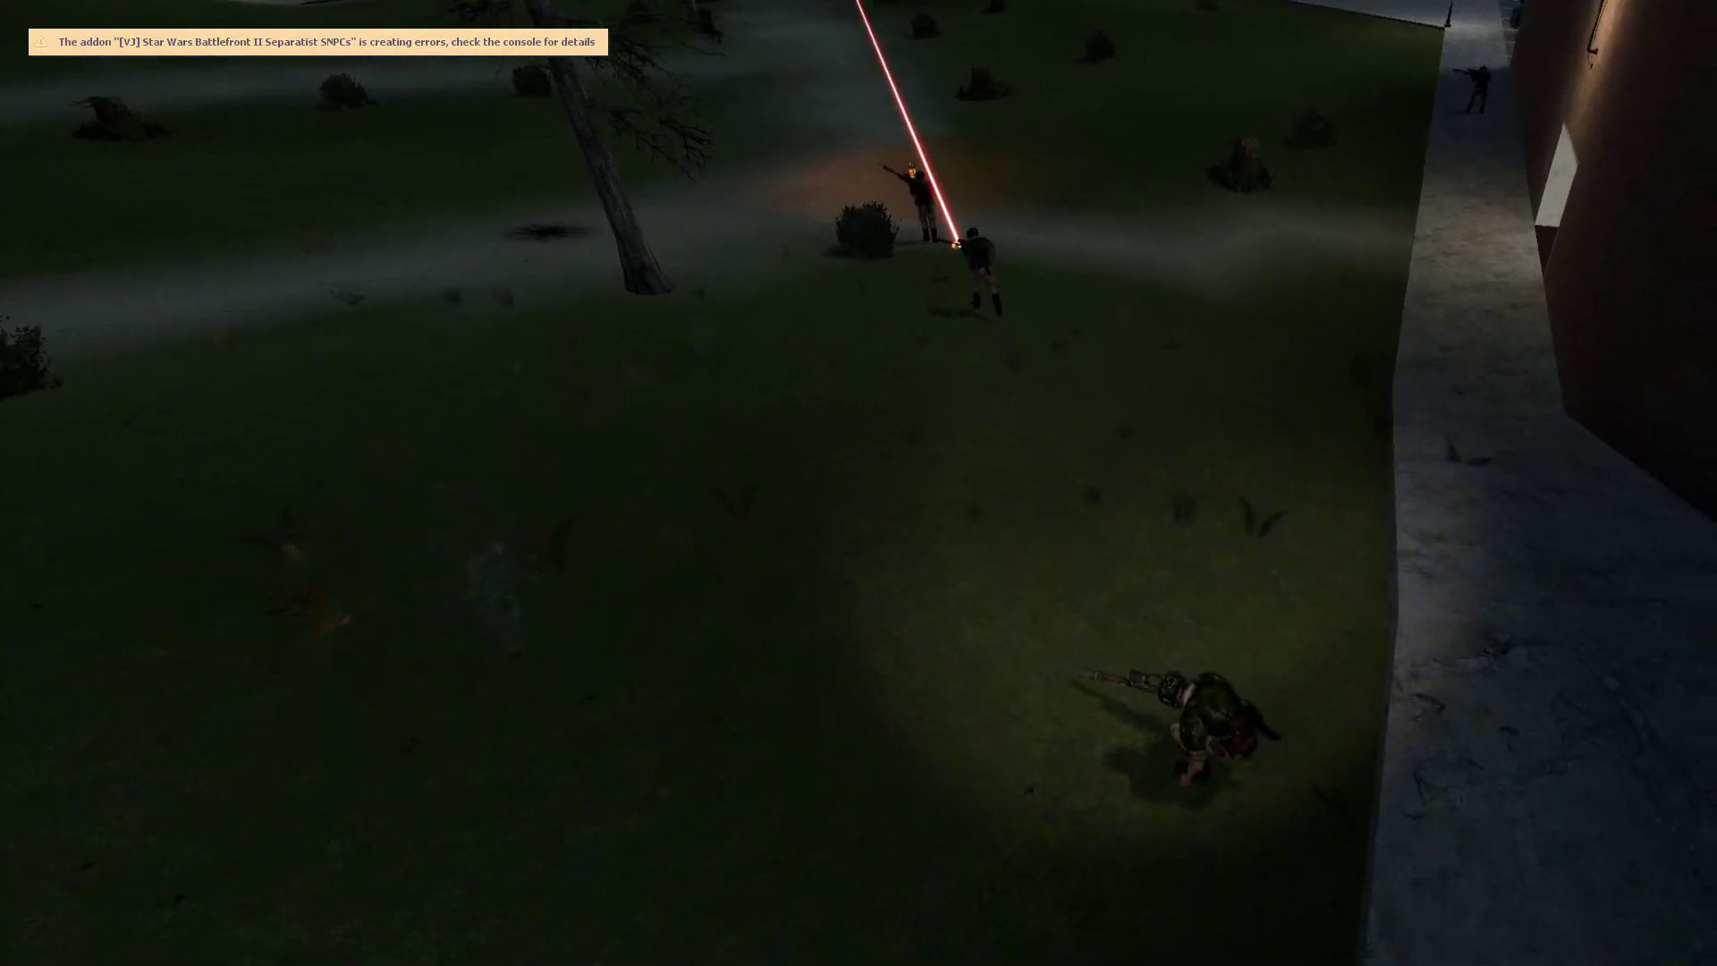
key("w")
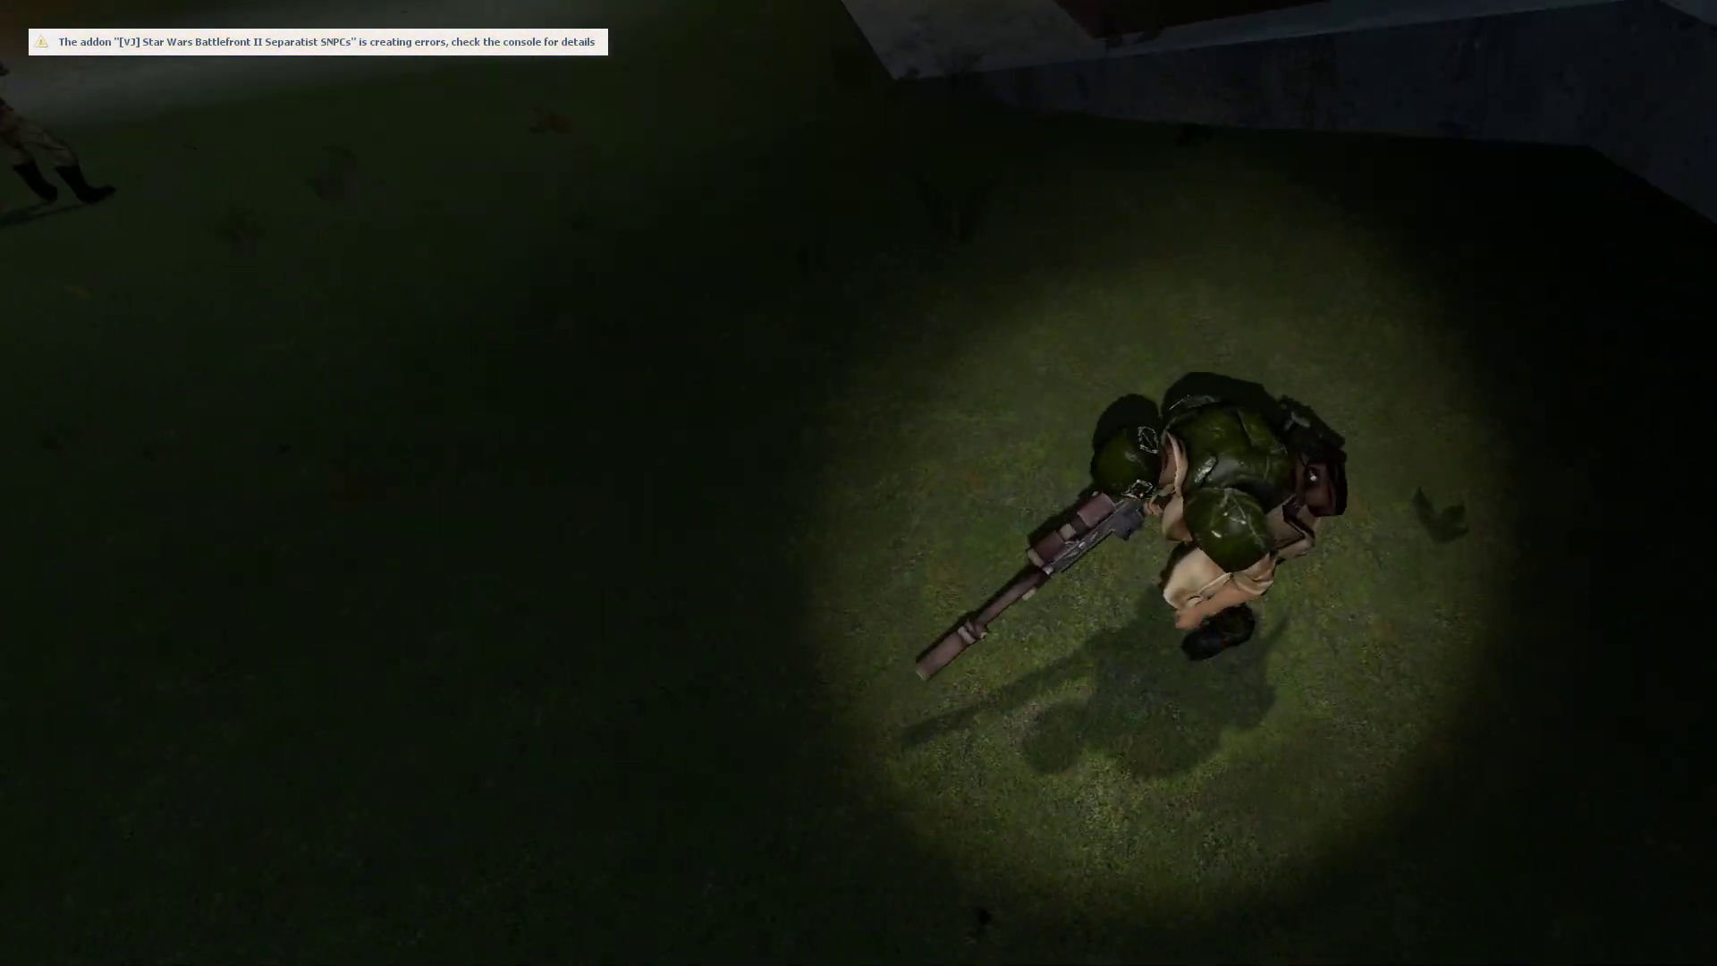
key("w")
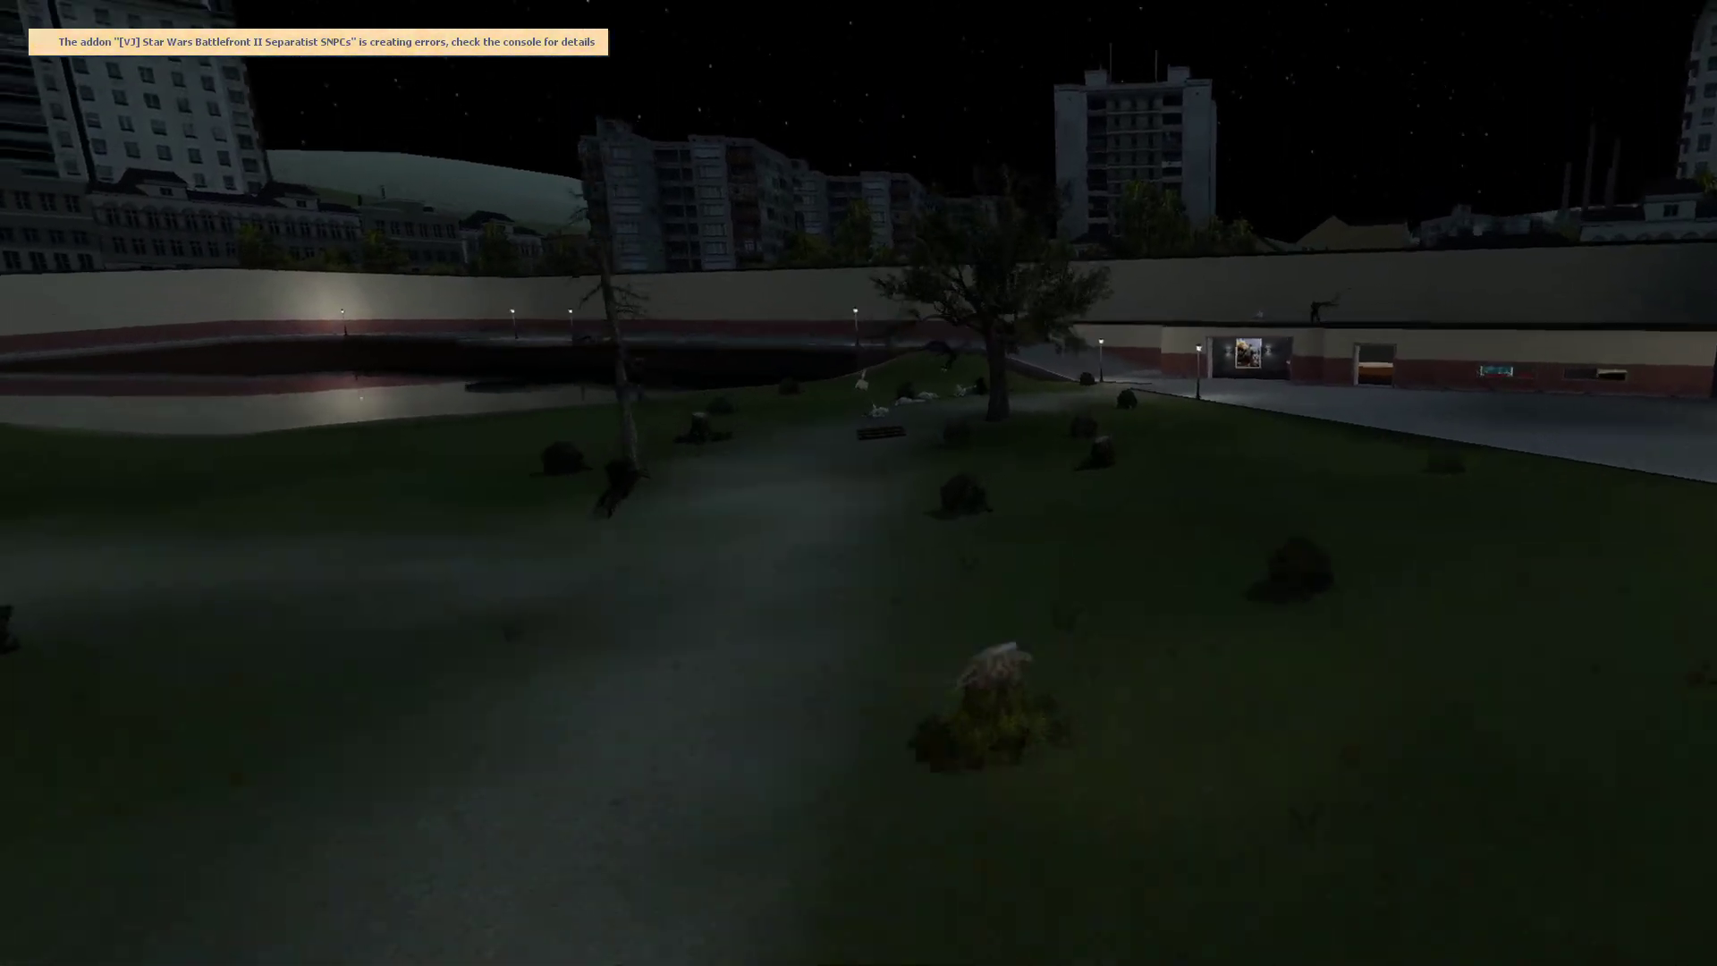
key("w")
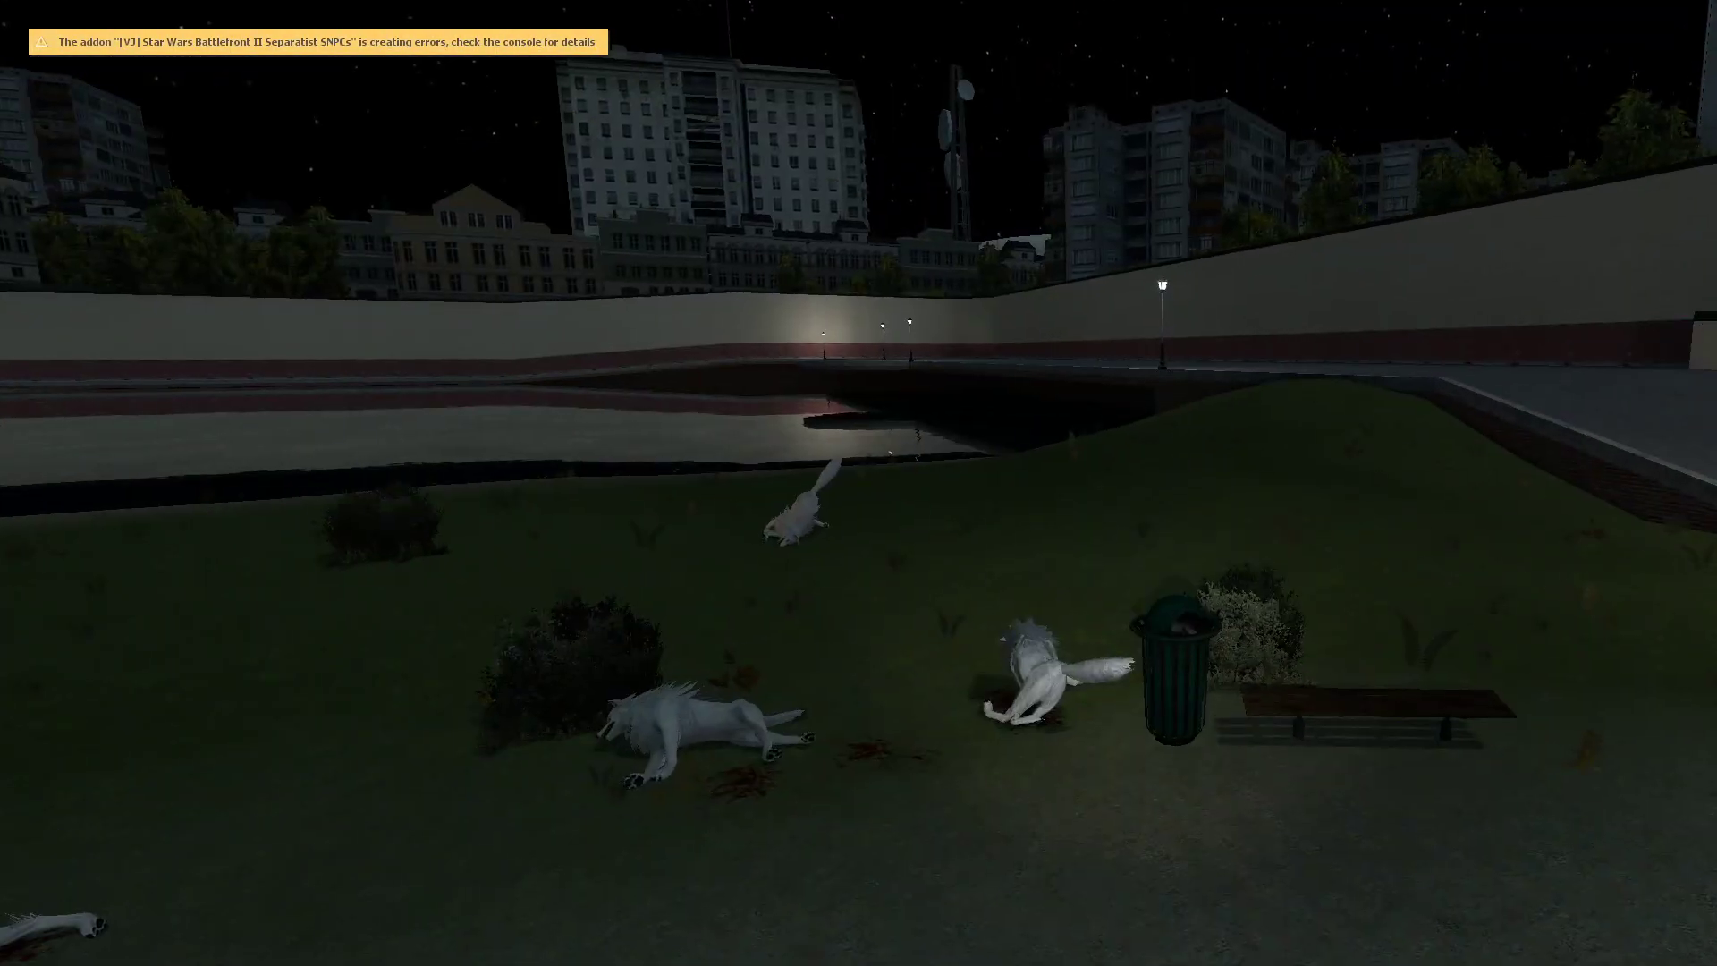
key("w")
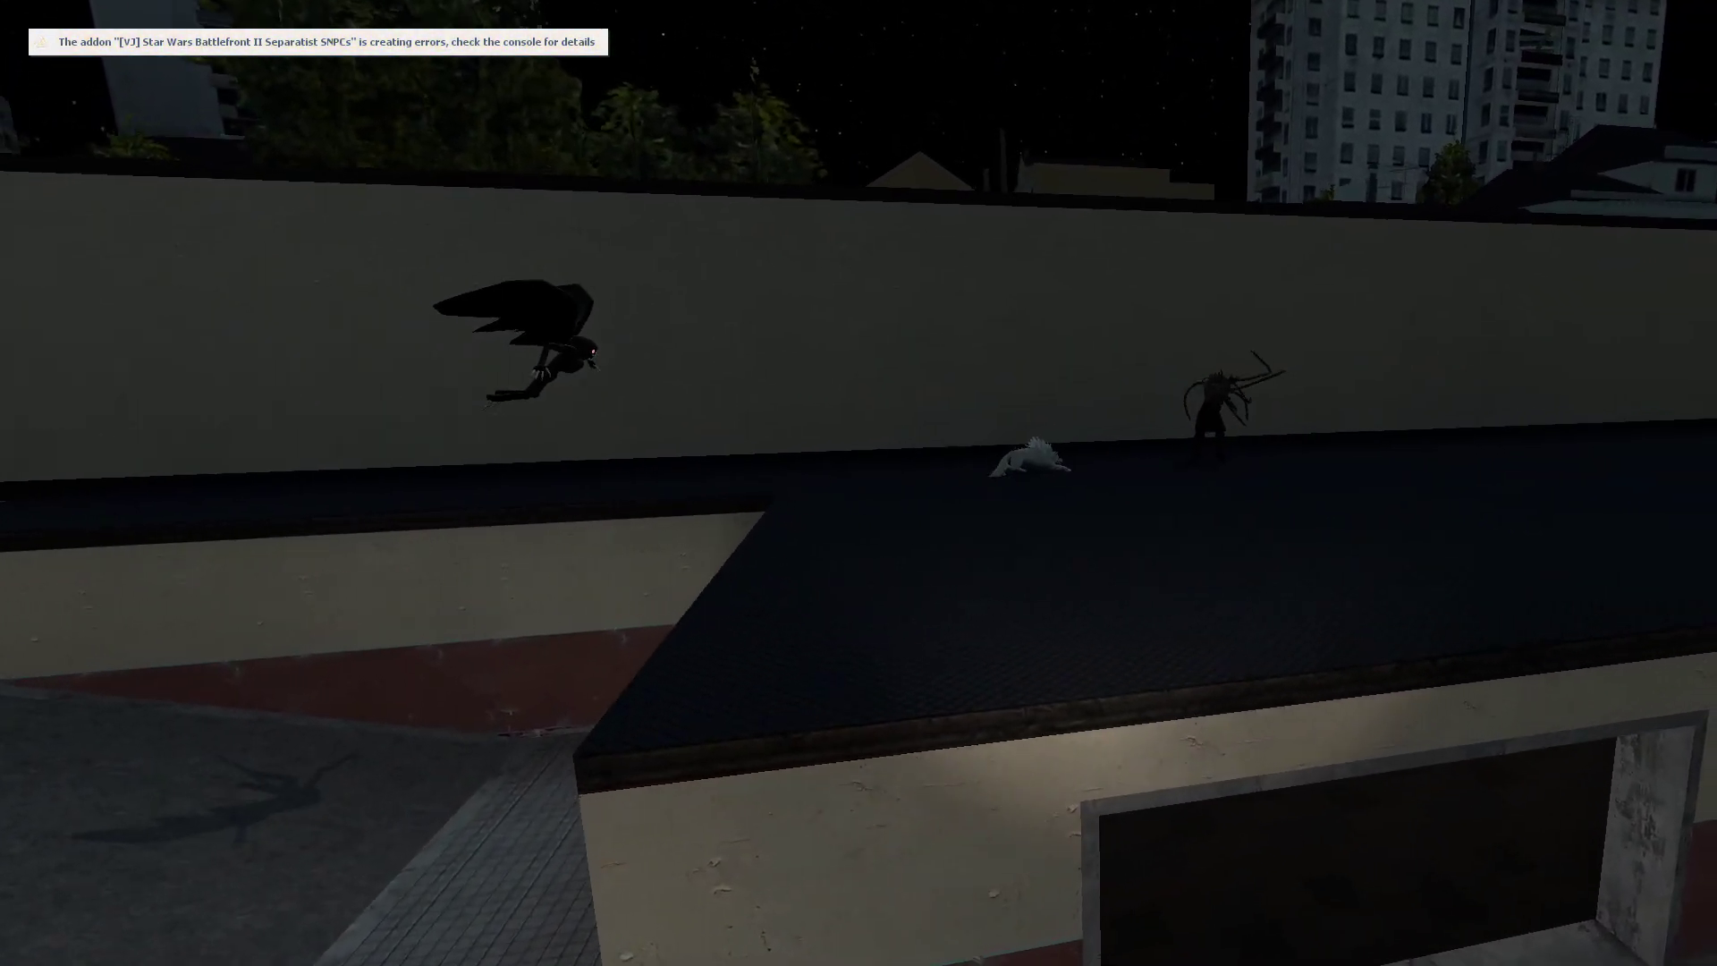
key("w")
key("f")
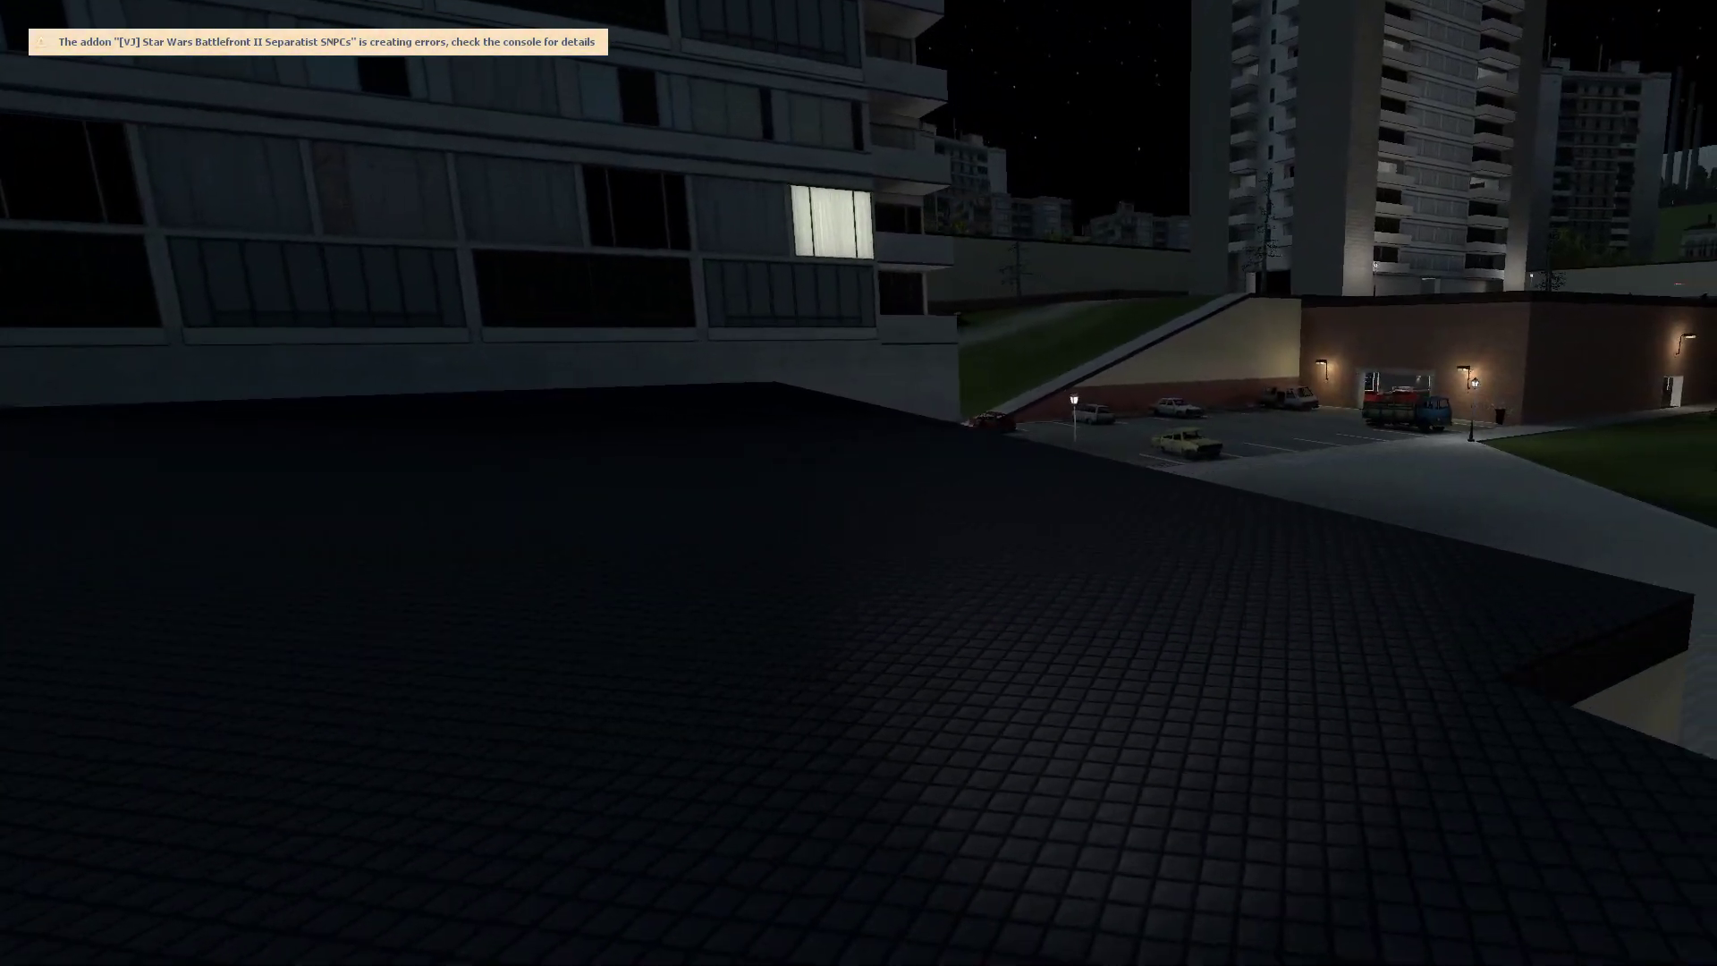
Pass through the cinema lobby and descend to the park near the garage opening.
key("w")
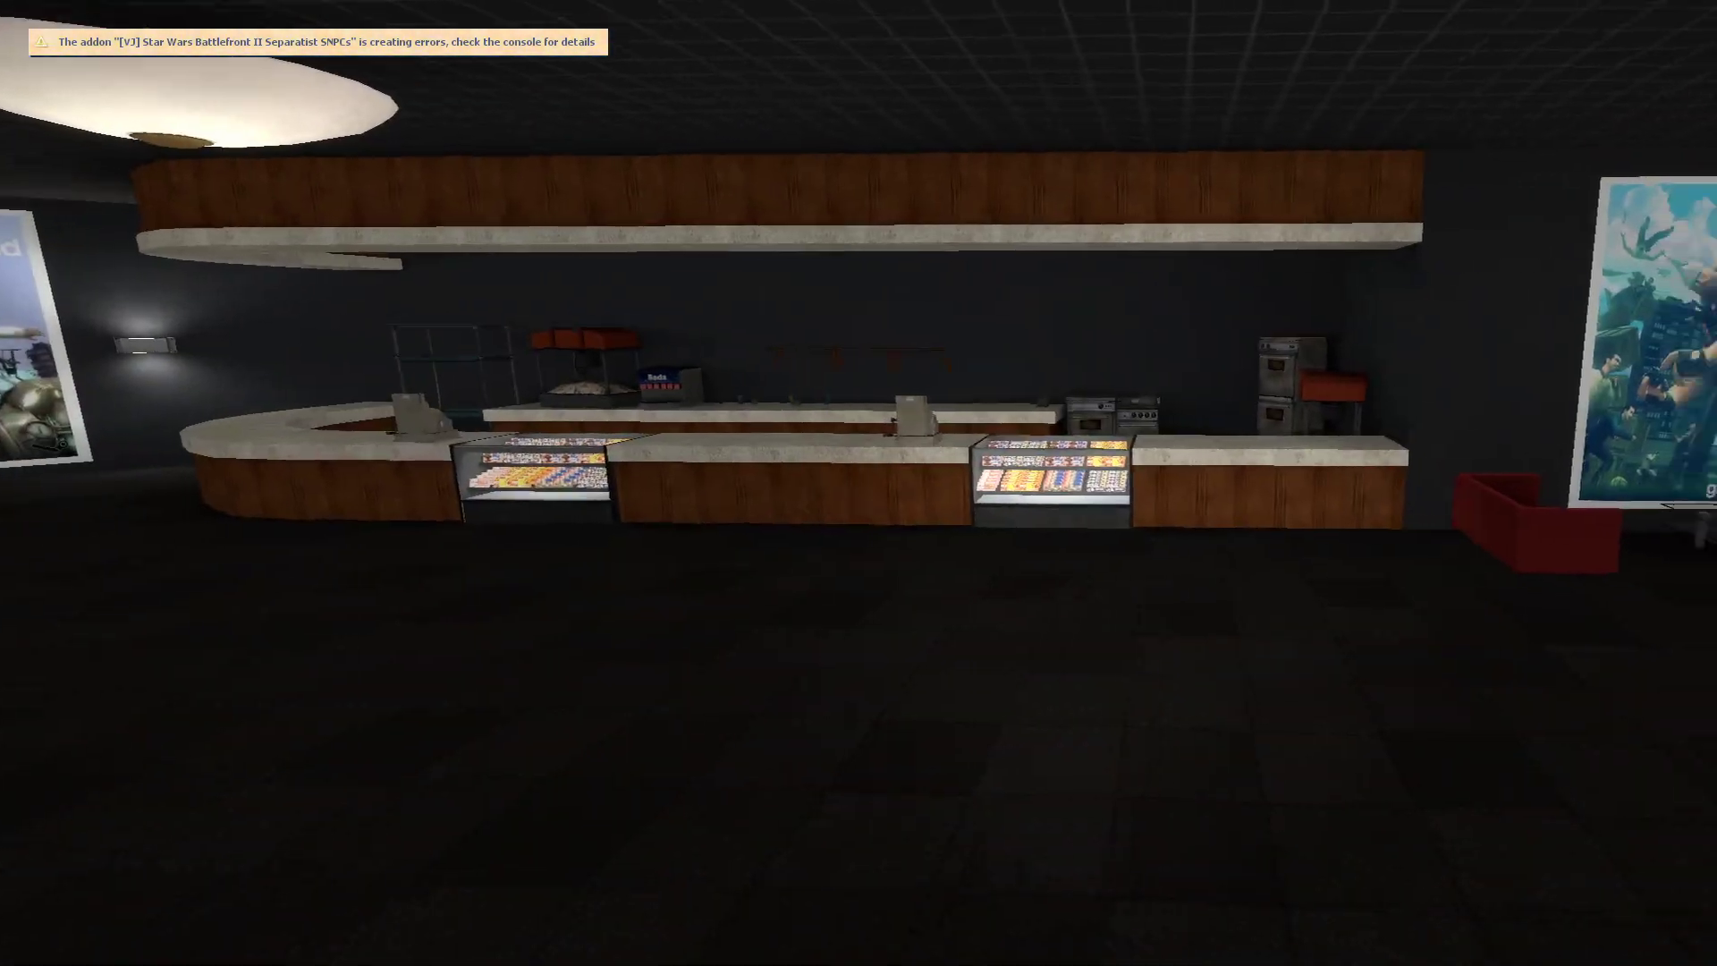
key("w")
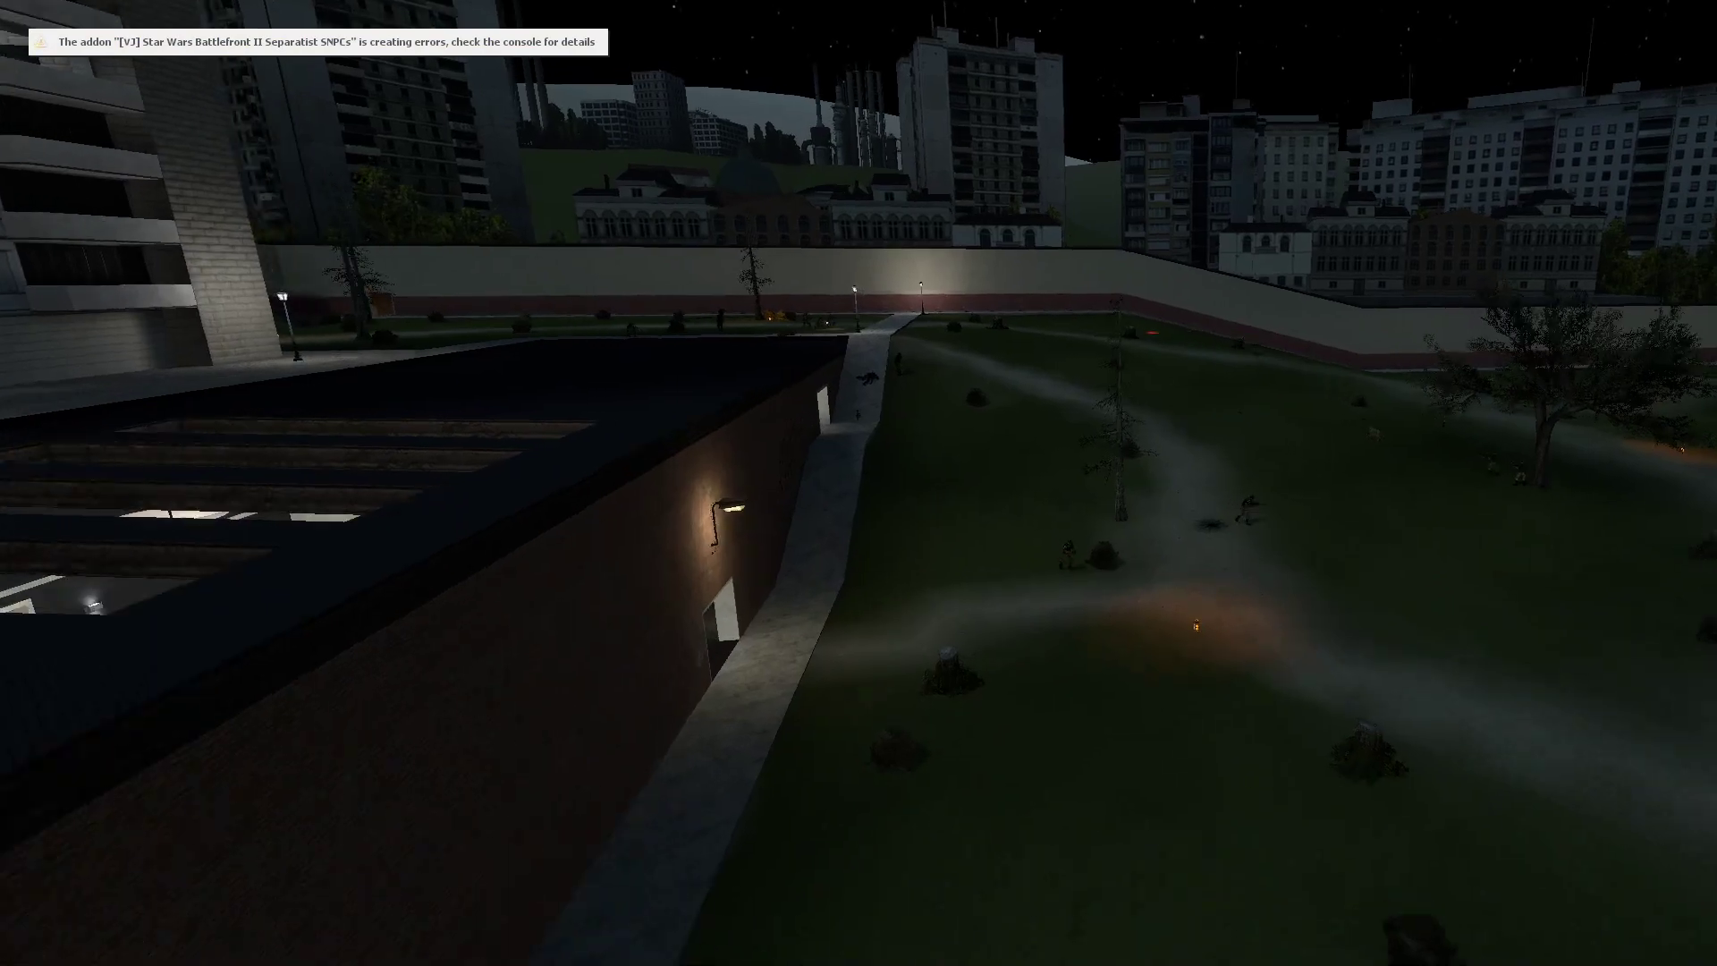
key("w")
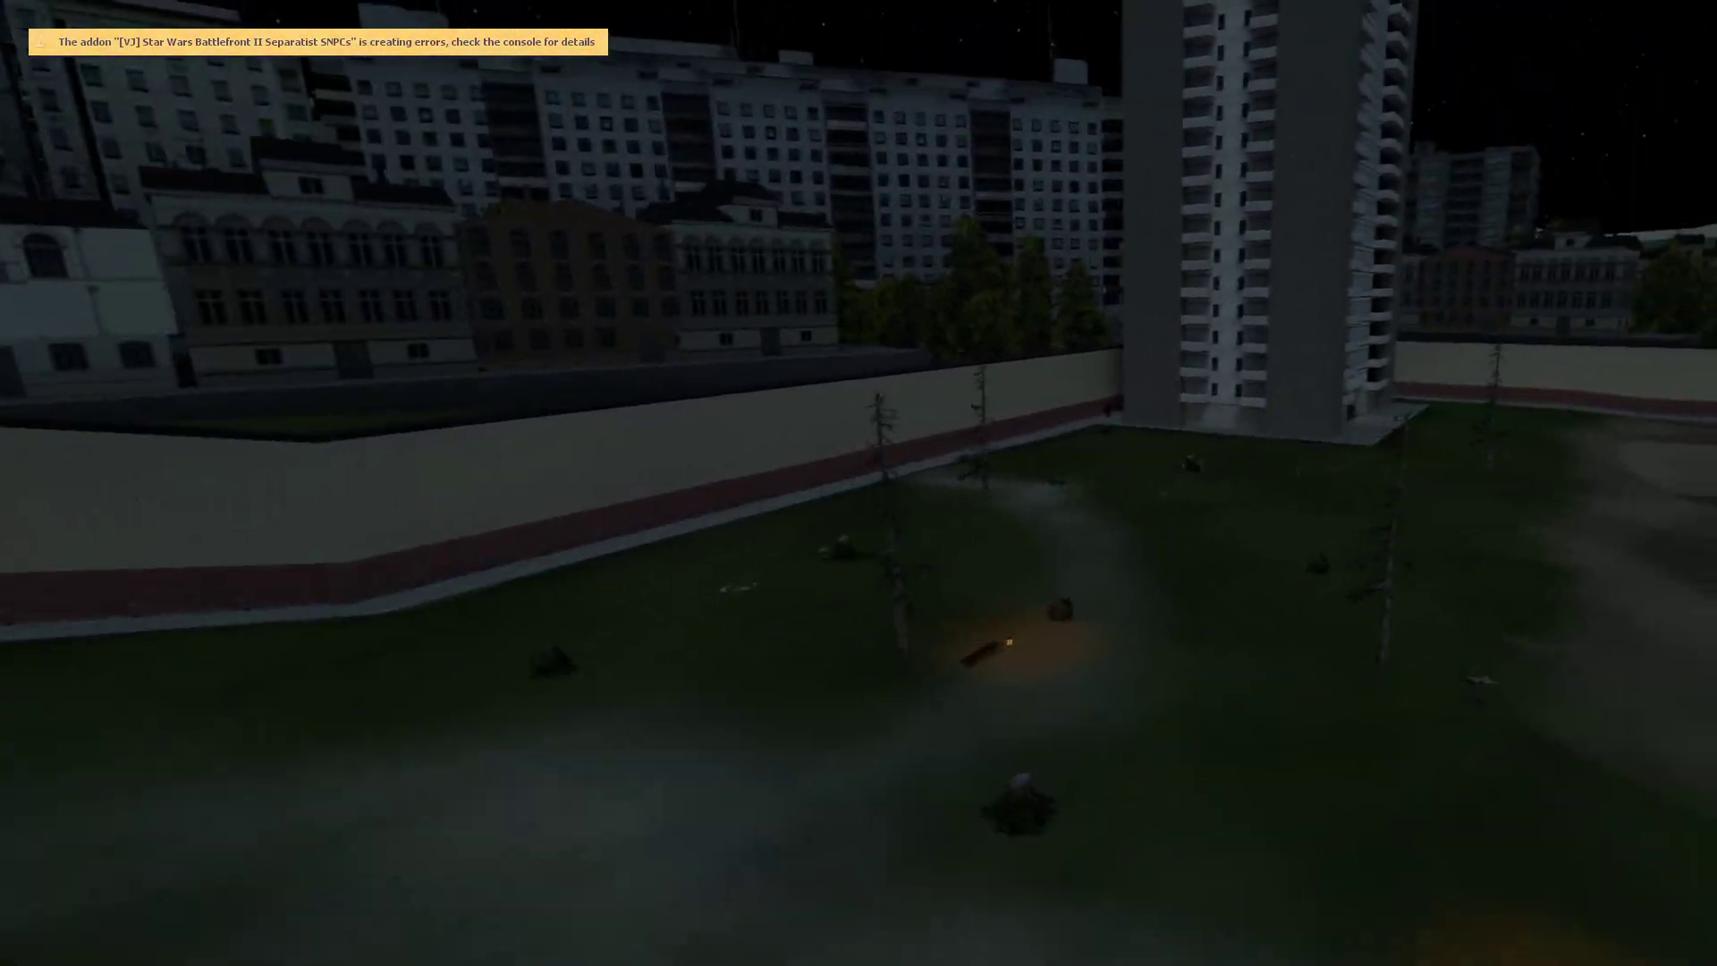
key("w")
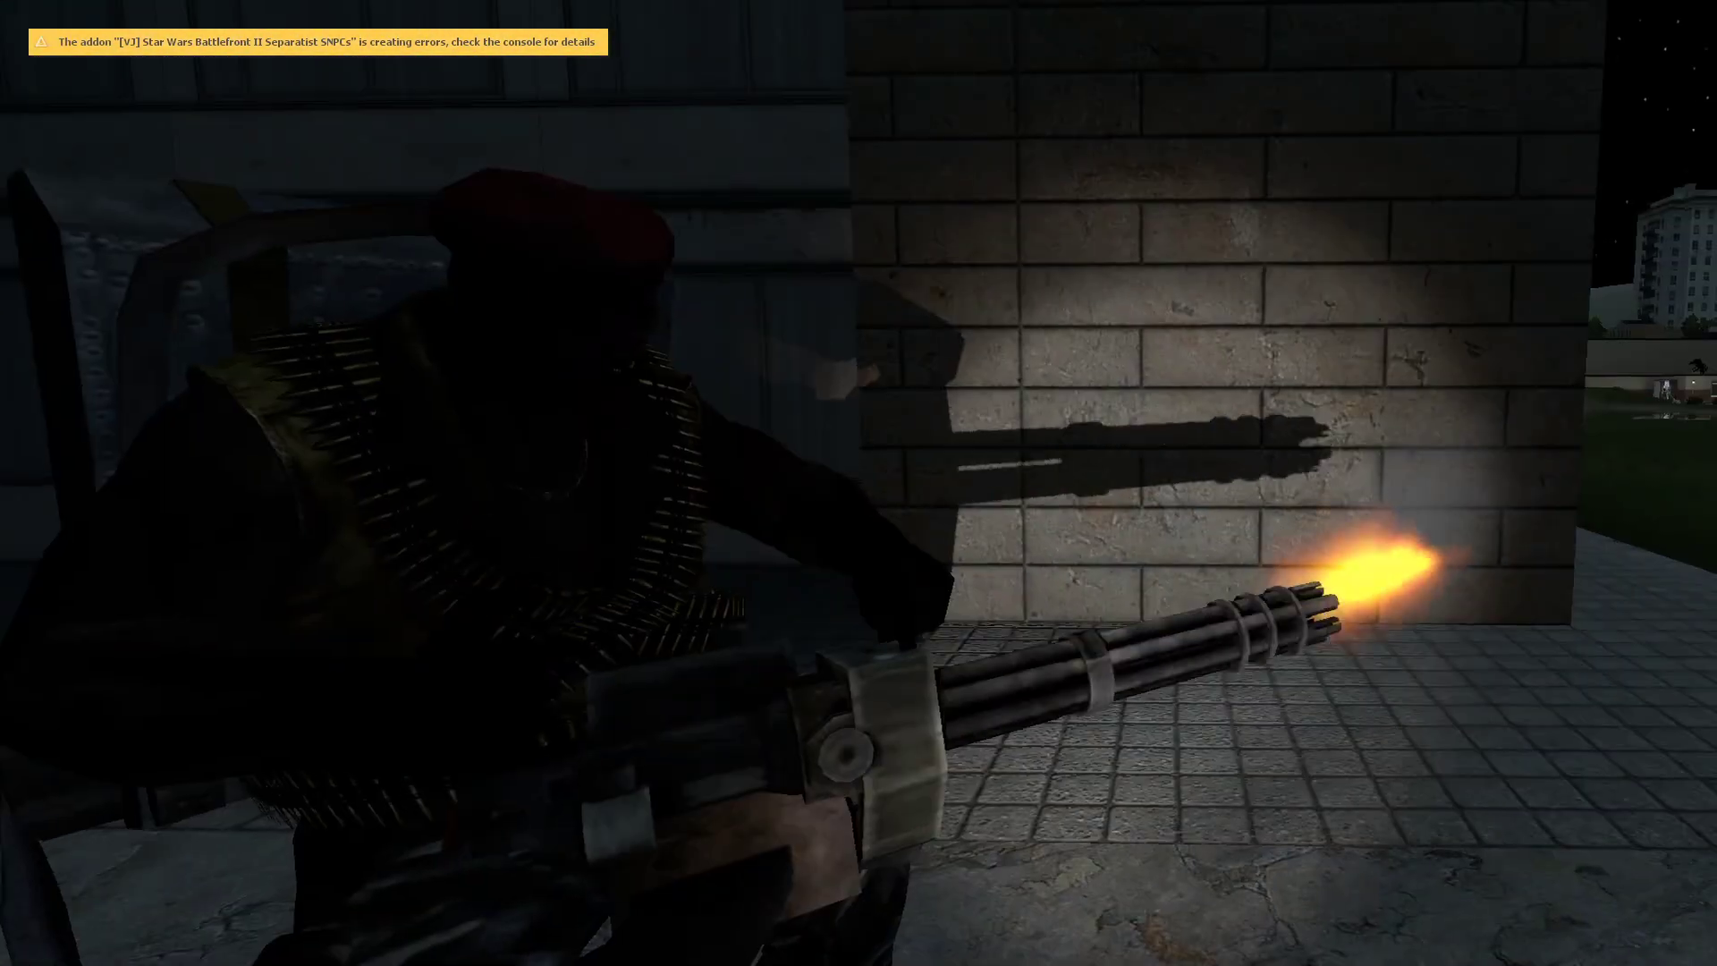
key("w")
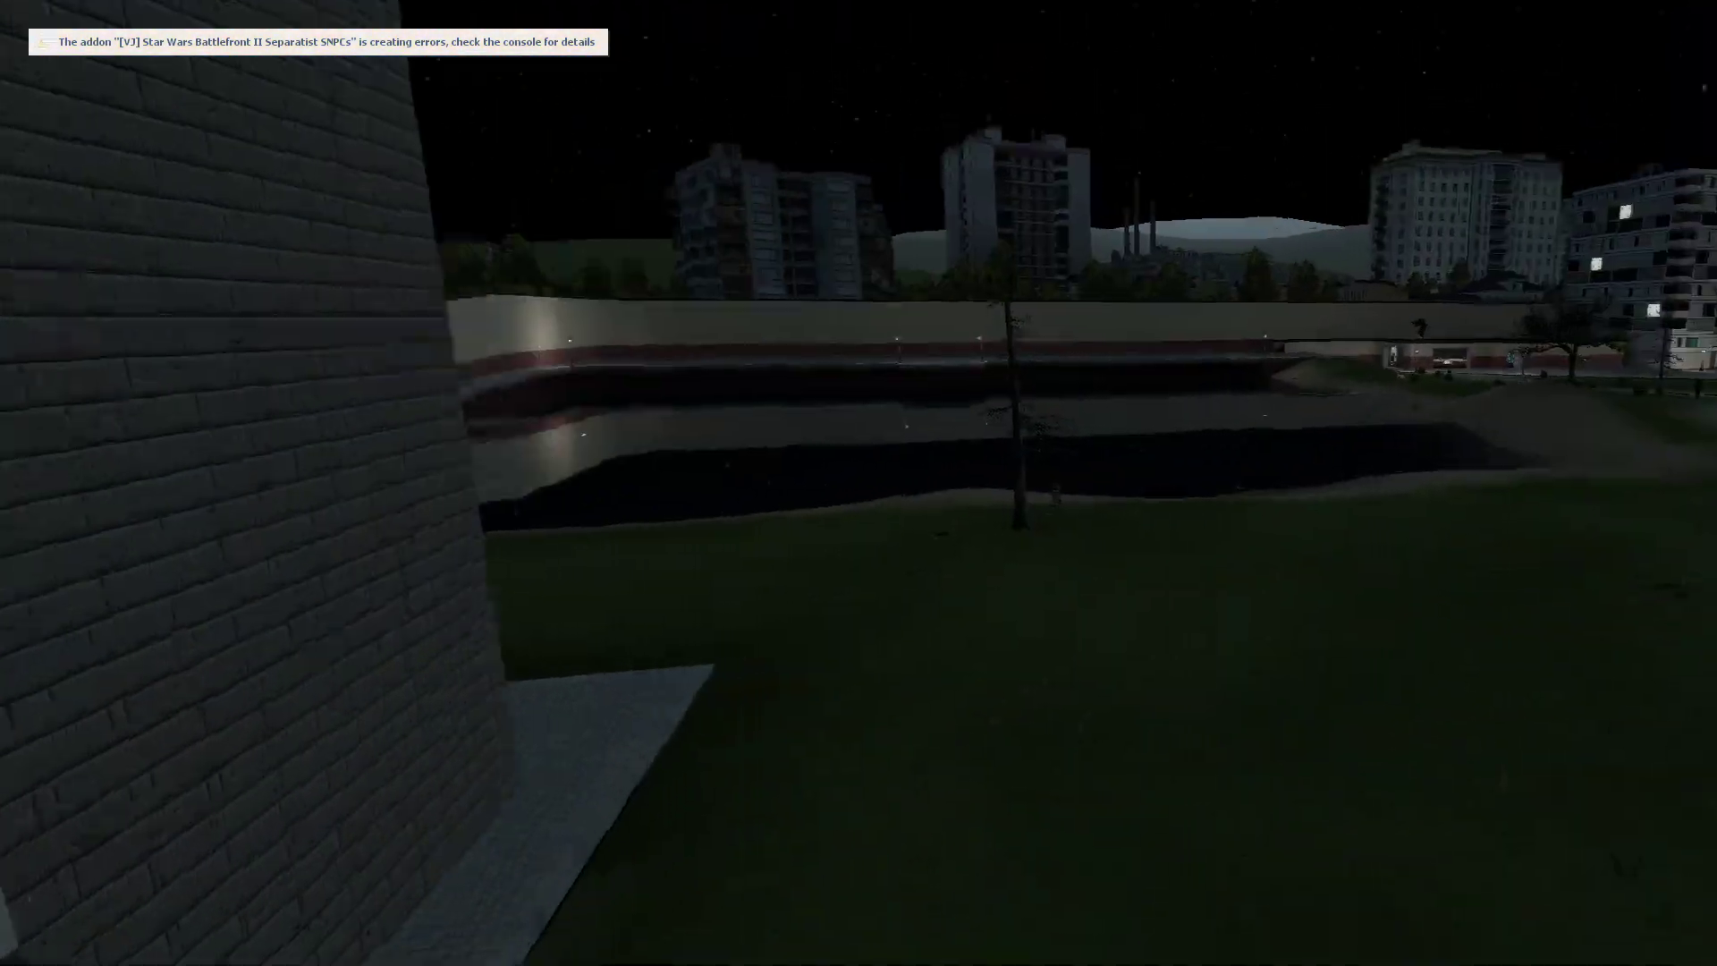
key("w")
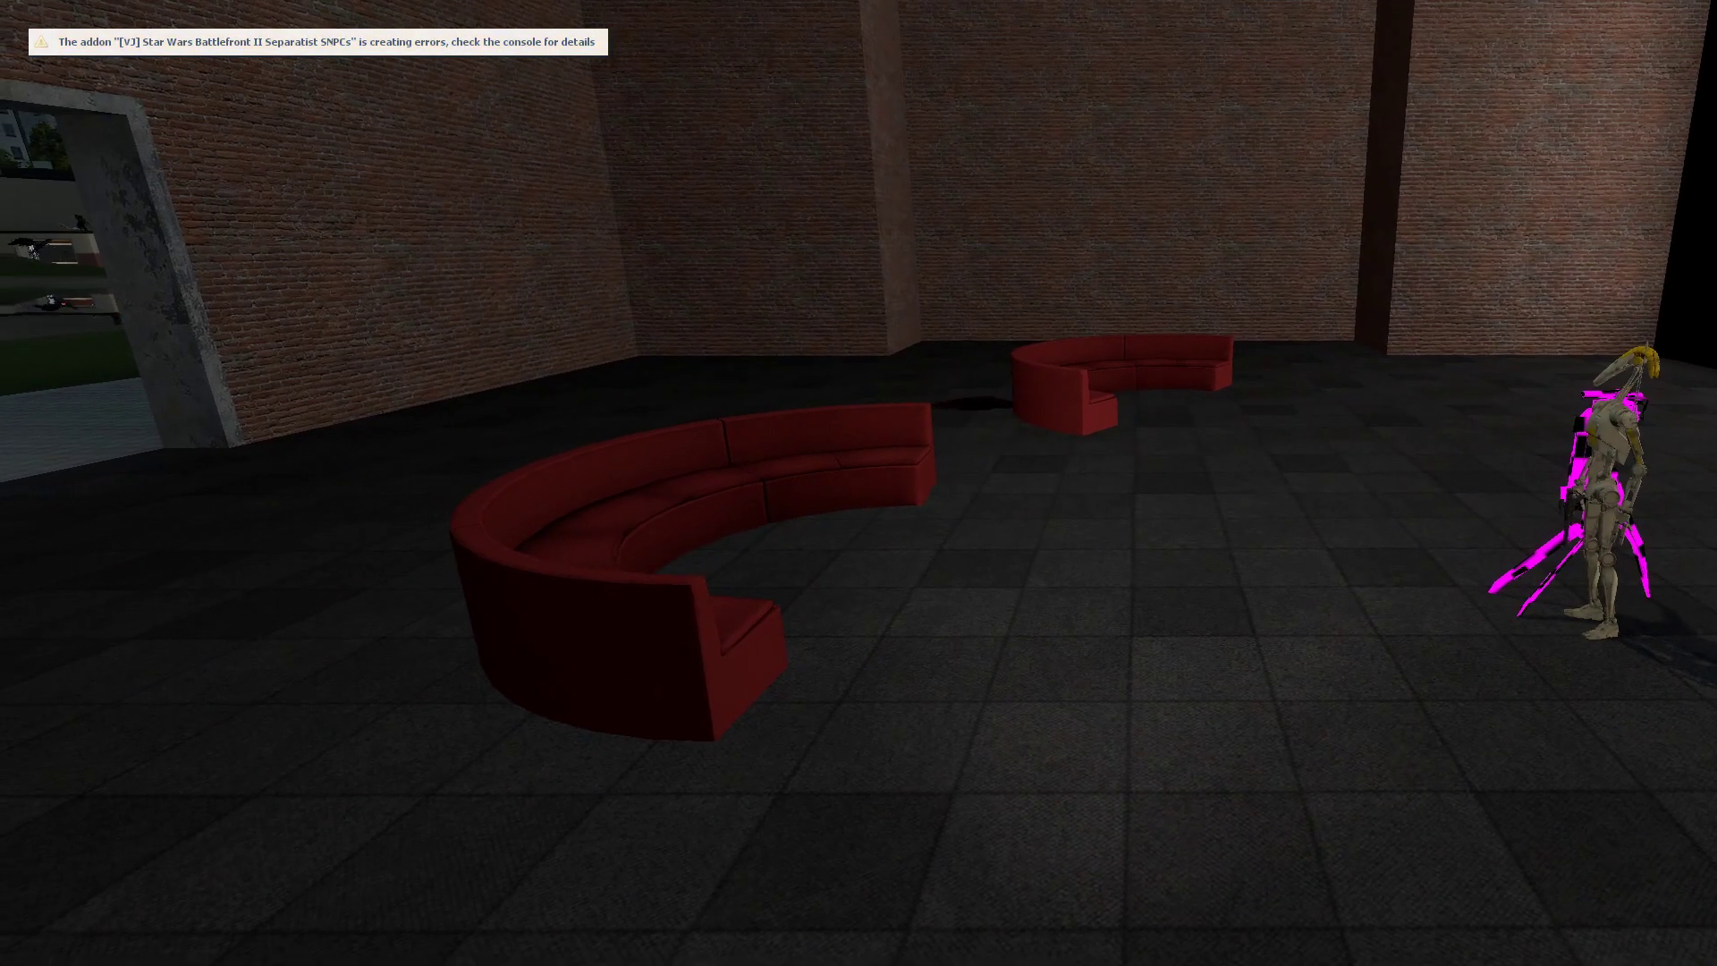
Fly through the doorway to reach the clone trooper on the wide brick stairway.
key("w")
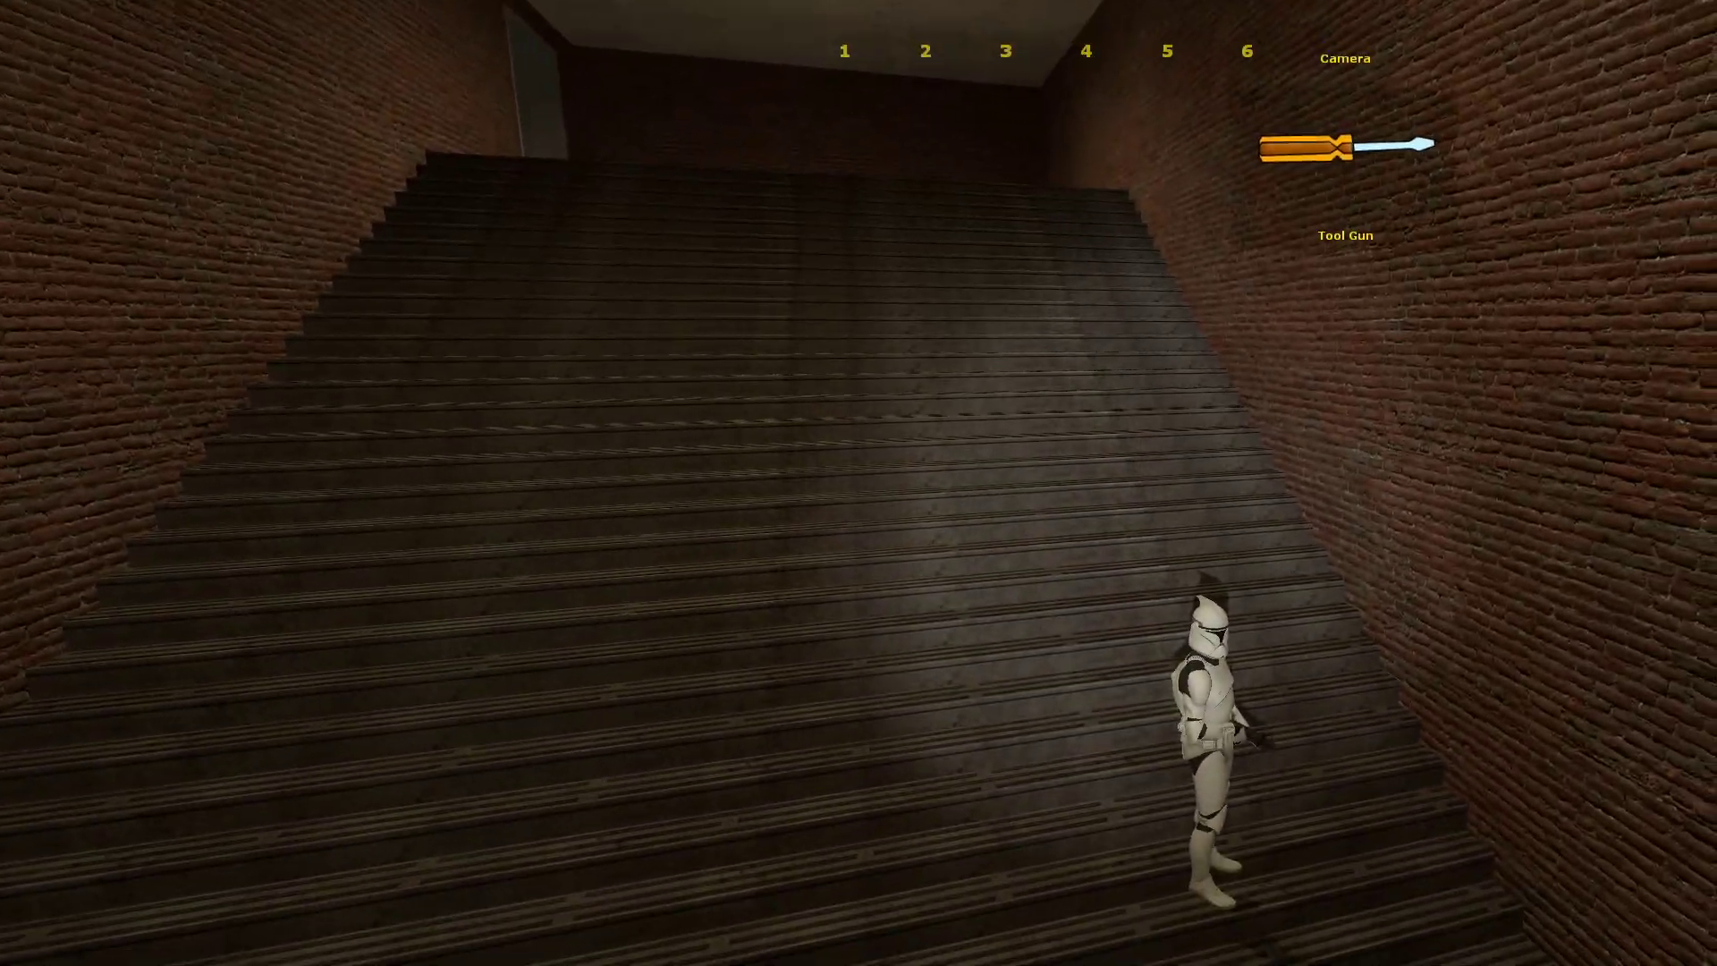
scroll(858, 483, "down", 2)
Carry the clone trooper with the Physics Gun to the grass doorway and drop it there.
left_click(859, 484)
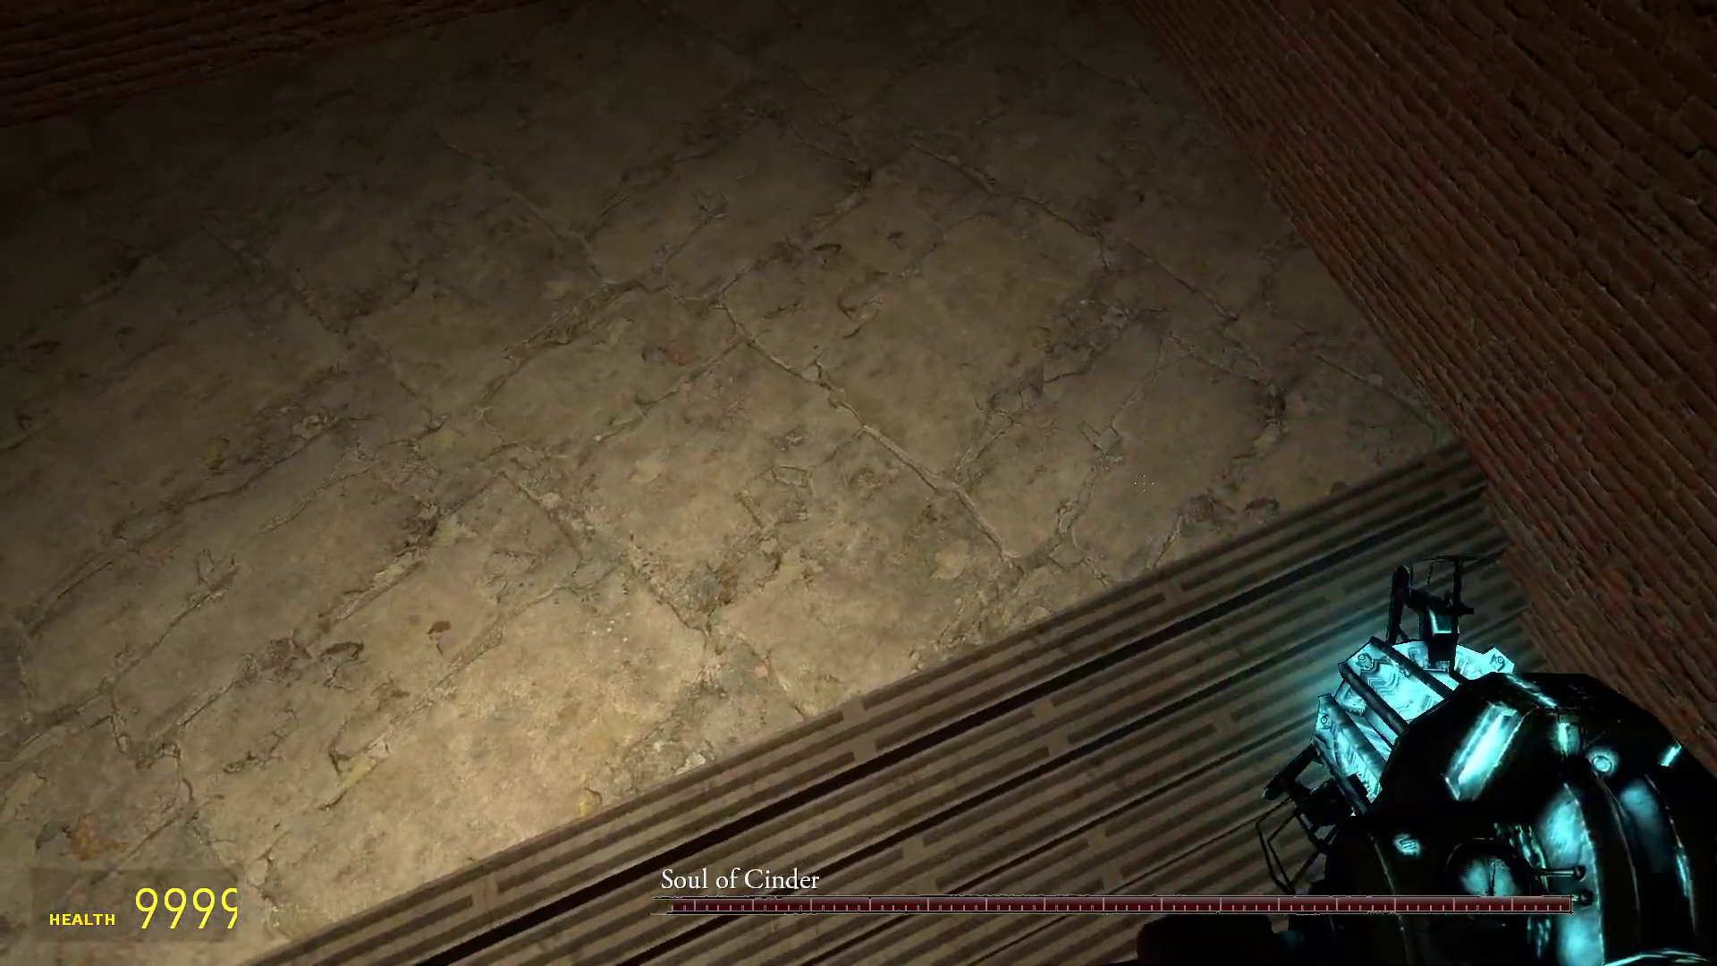
left_click(859, 483)
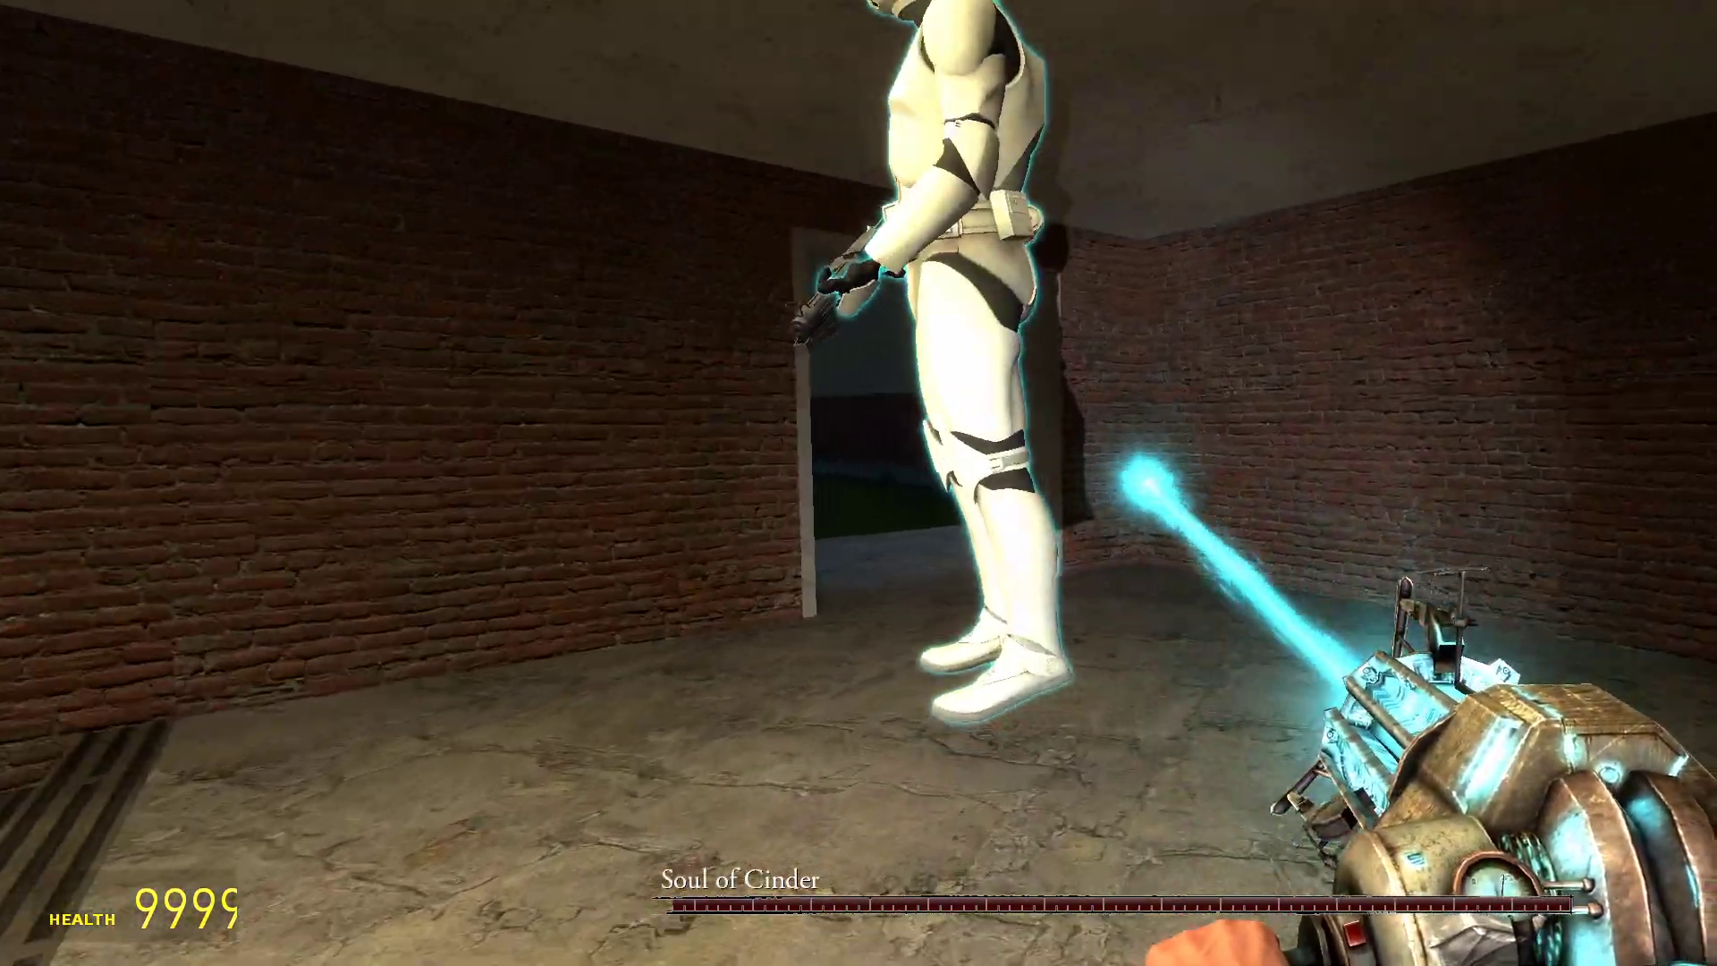
left_click_drag(859, 483, 859, 483)
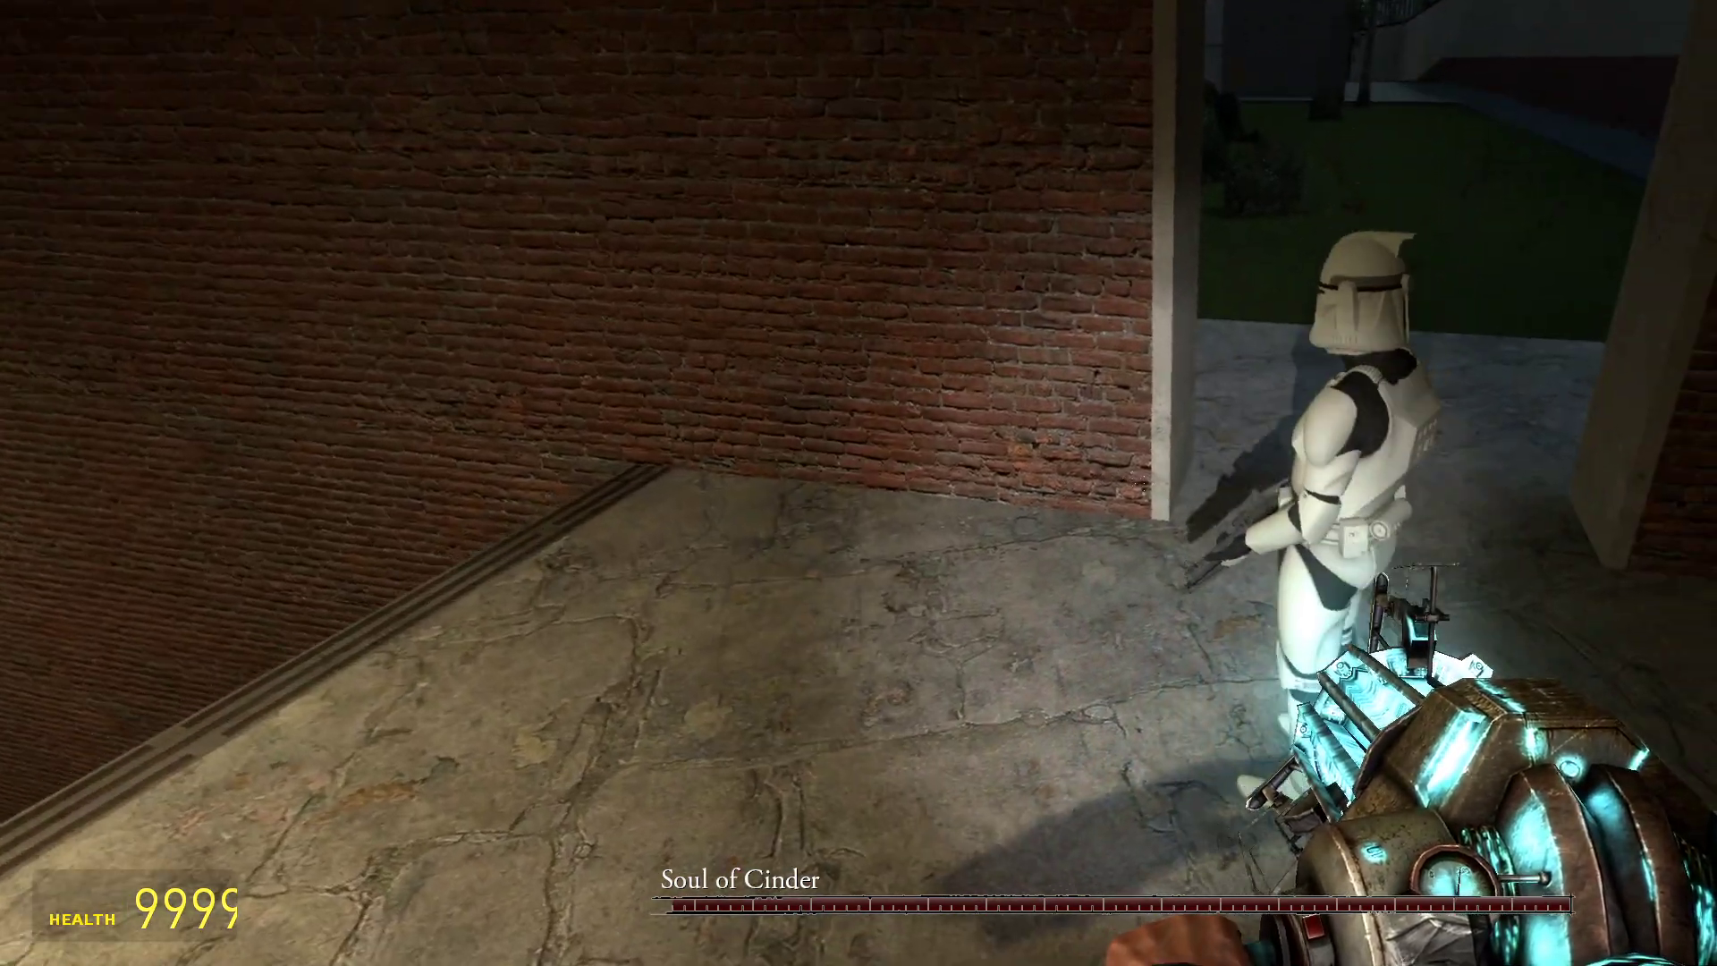
left_click_drag(858, 484, 858, 483)
key("1")
left_click(858, 483)
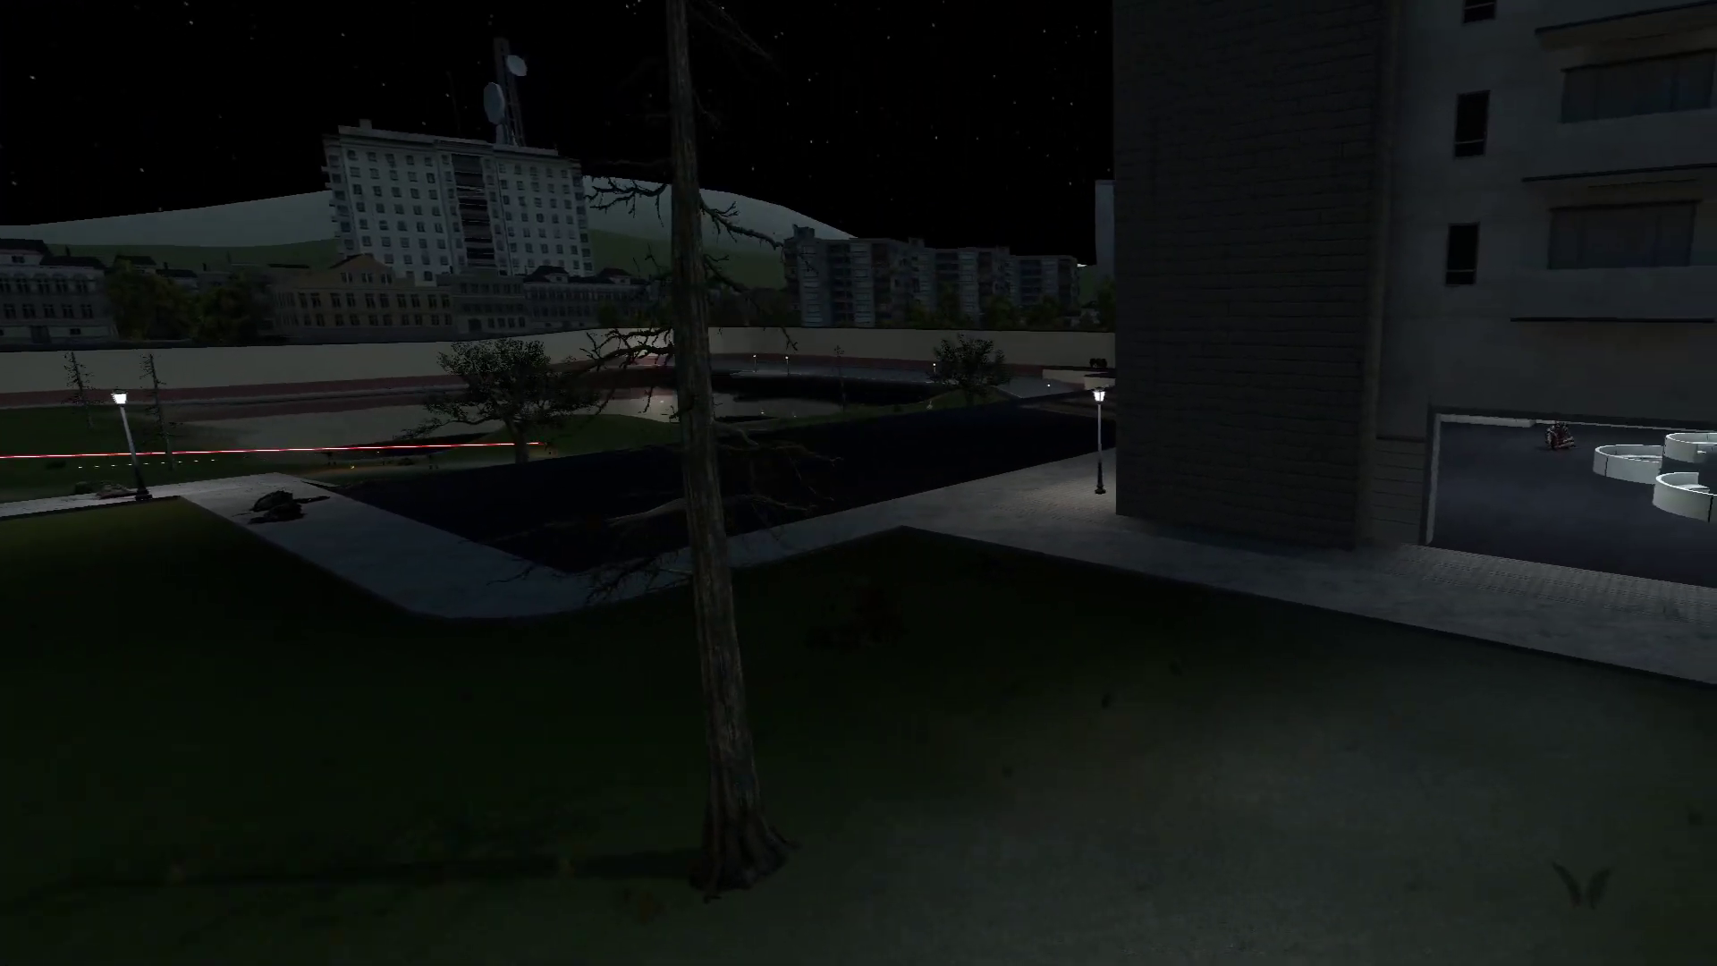
Haul Soul of Cinder with the Physics Gun through the doorway and drop it on the field.
left_click(860, 483)
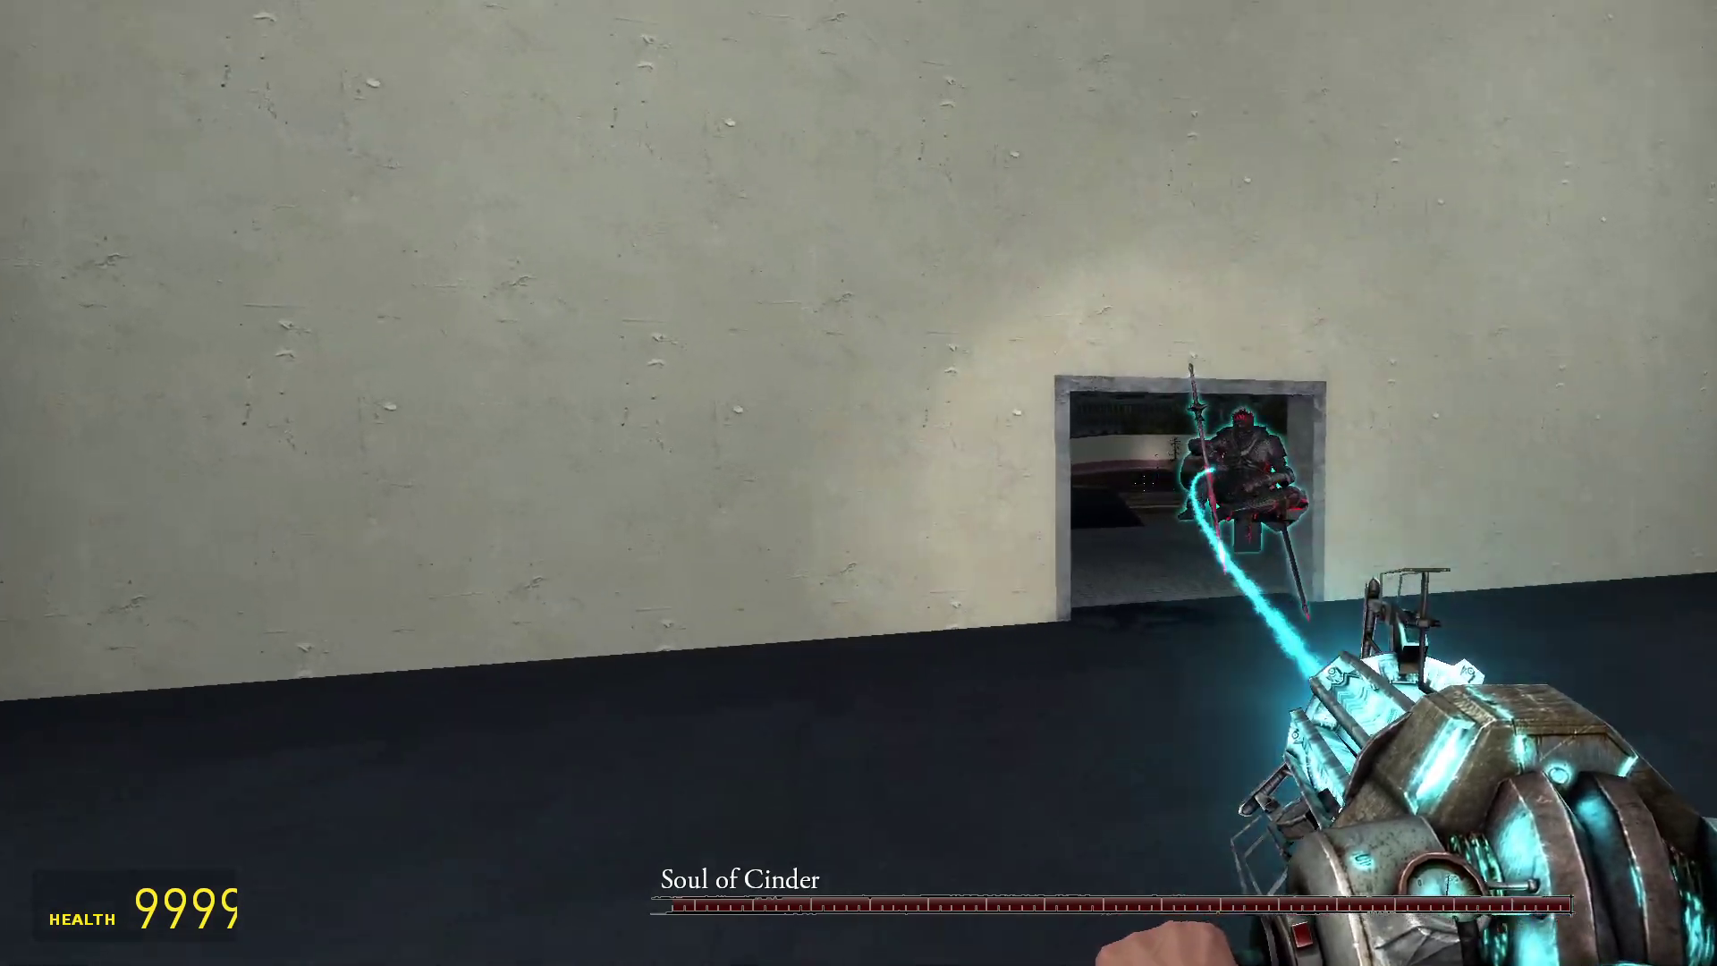
key("w")
left_click(859, 483)
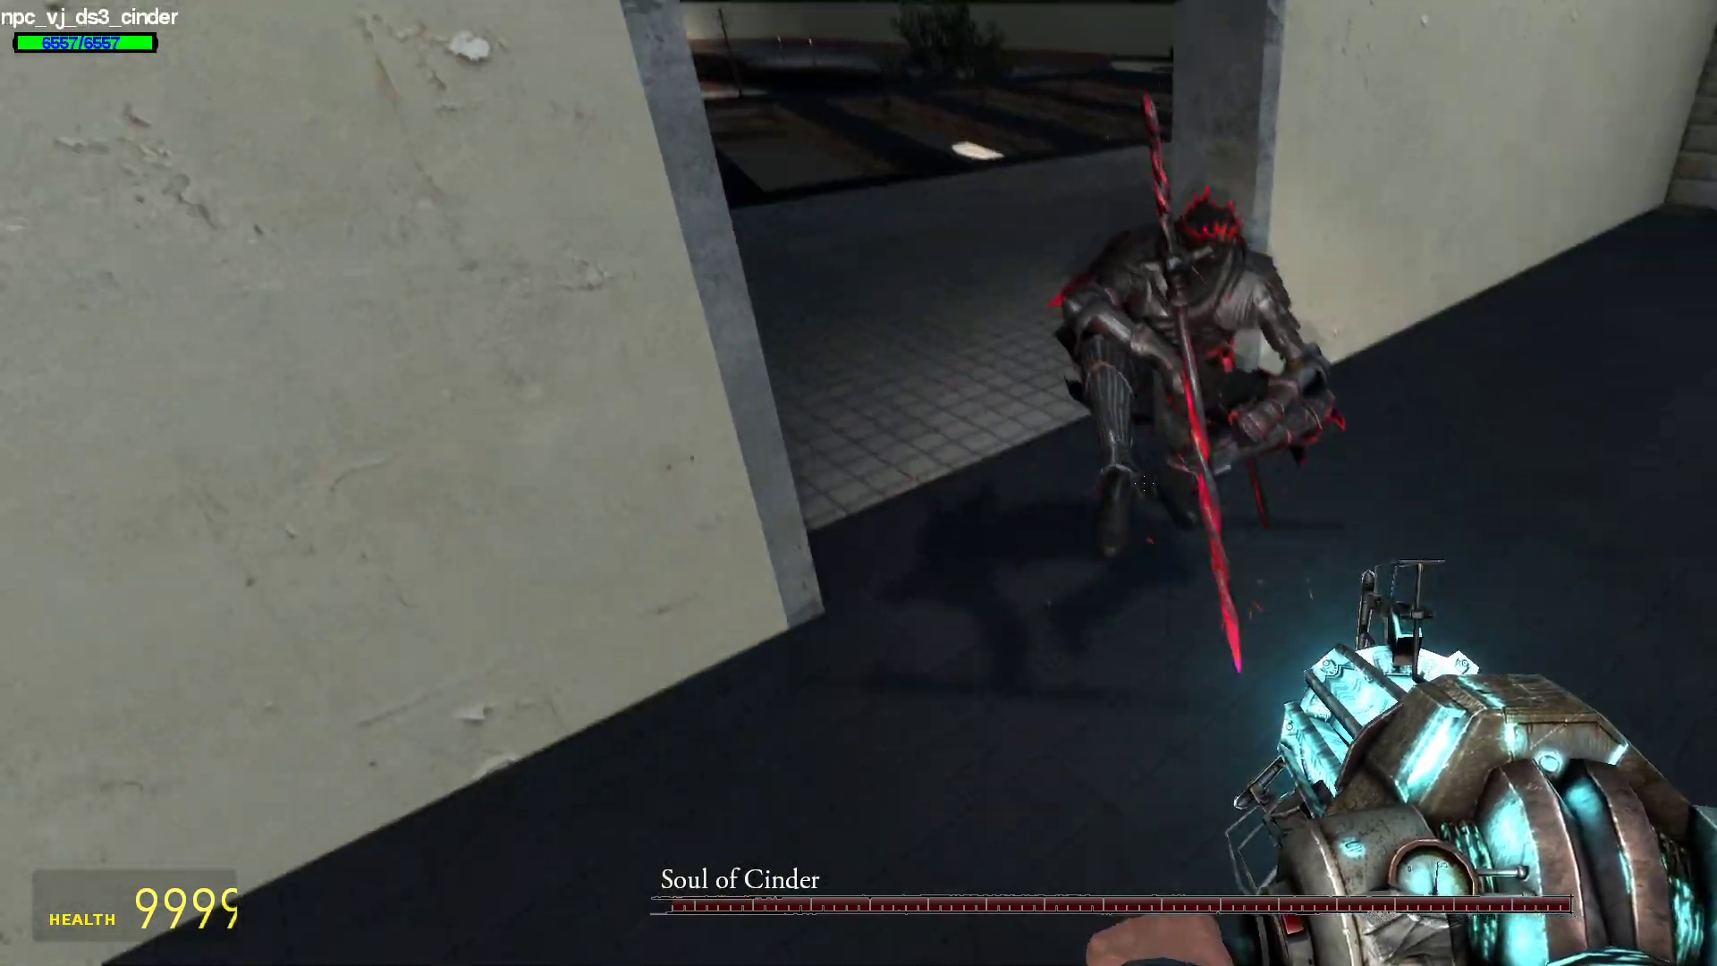
left_click(858, 483)
left_click(859, 483)
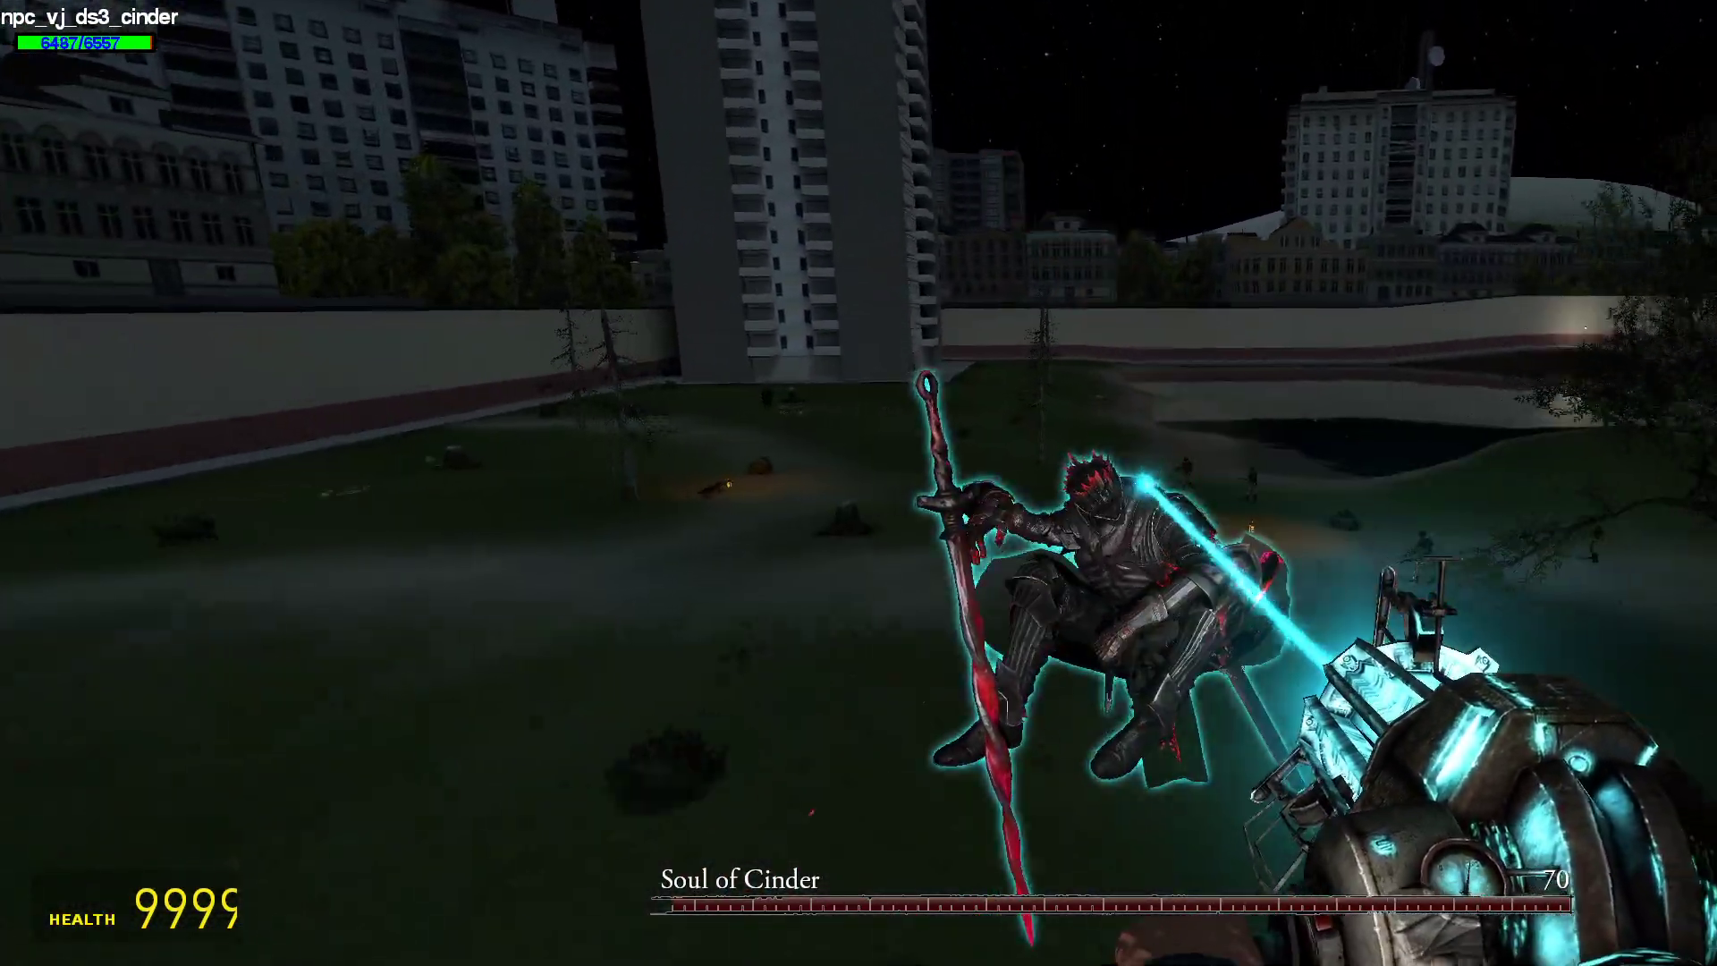
left_click_drag(1143, 481, 1143, 480)
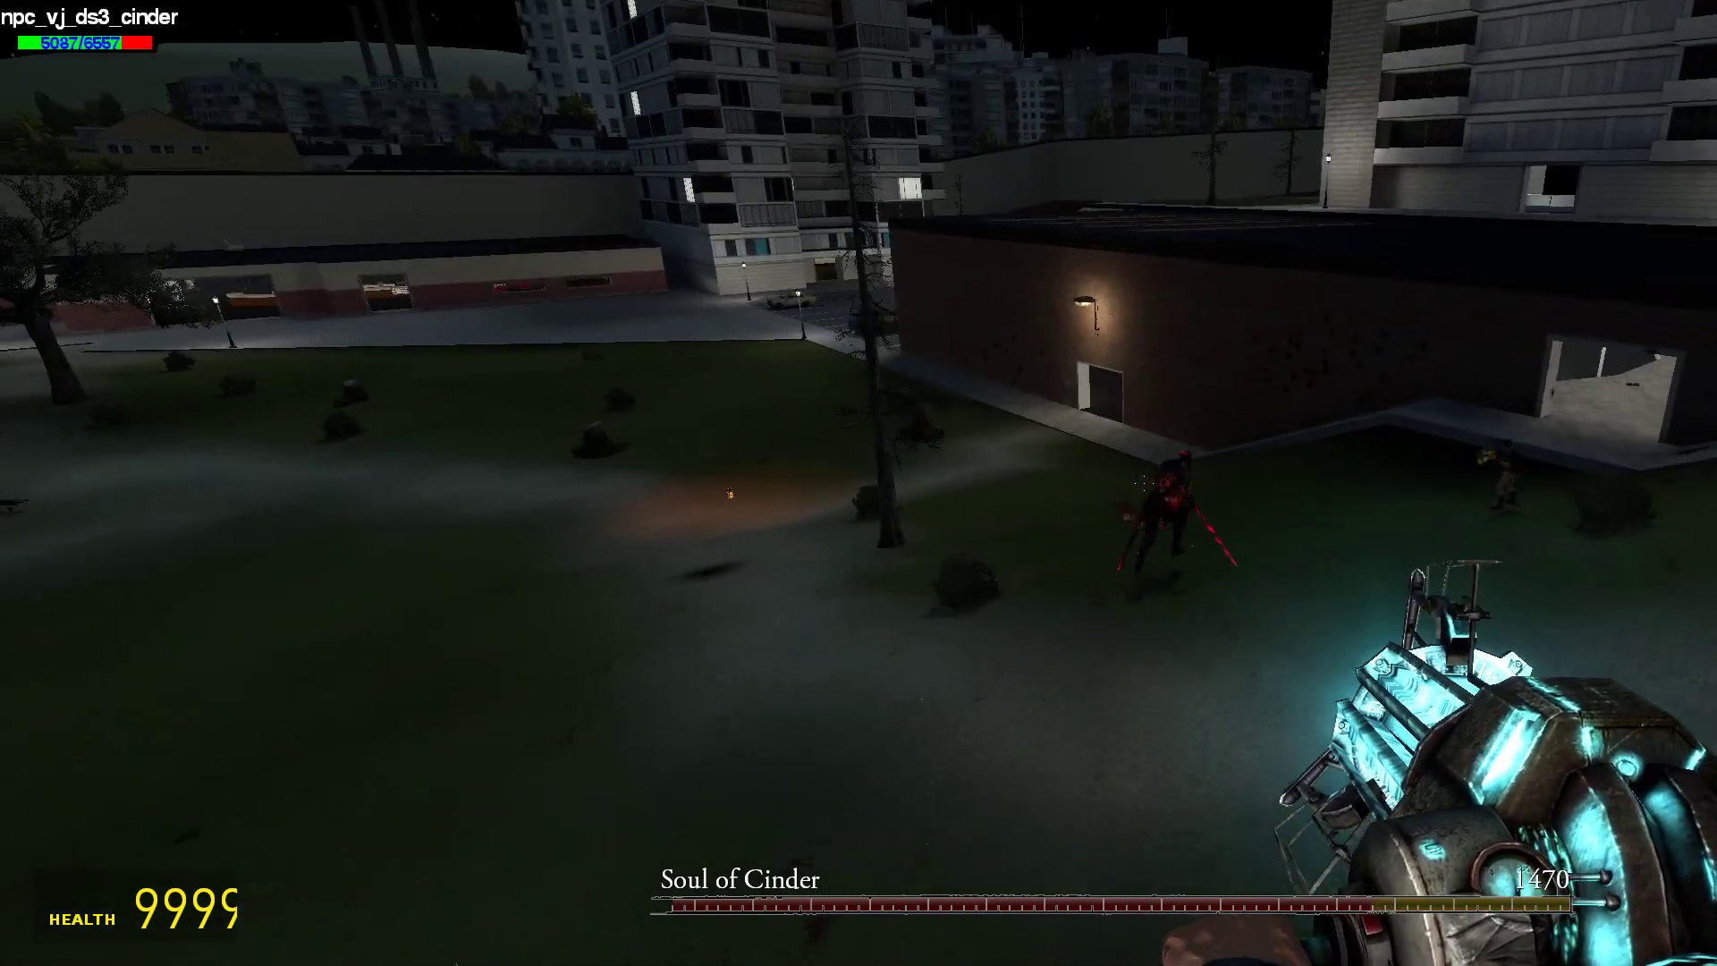
scroll(1144, 484, "up", 1)
left_click(859, 483)
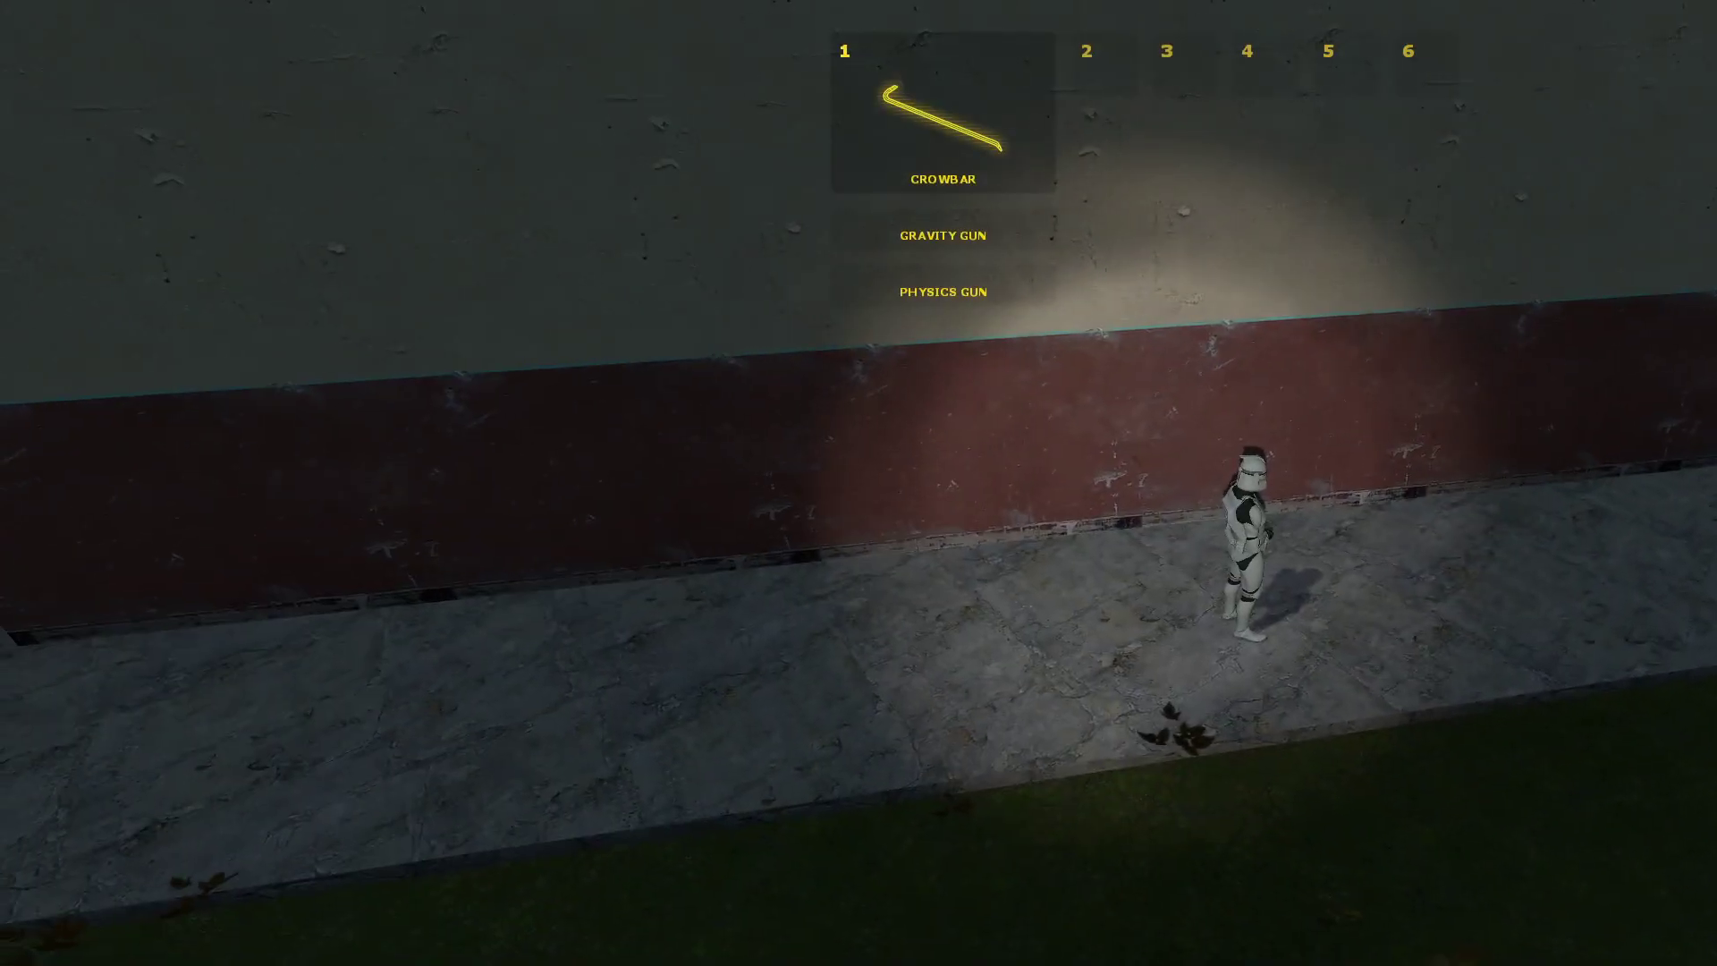
Fling the second clone trooper into the fight, then watch from the brick room with the Camera.
left_click(859, 484)
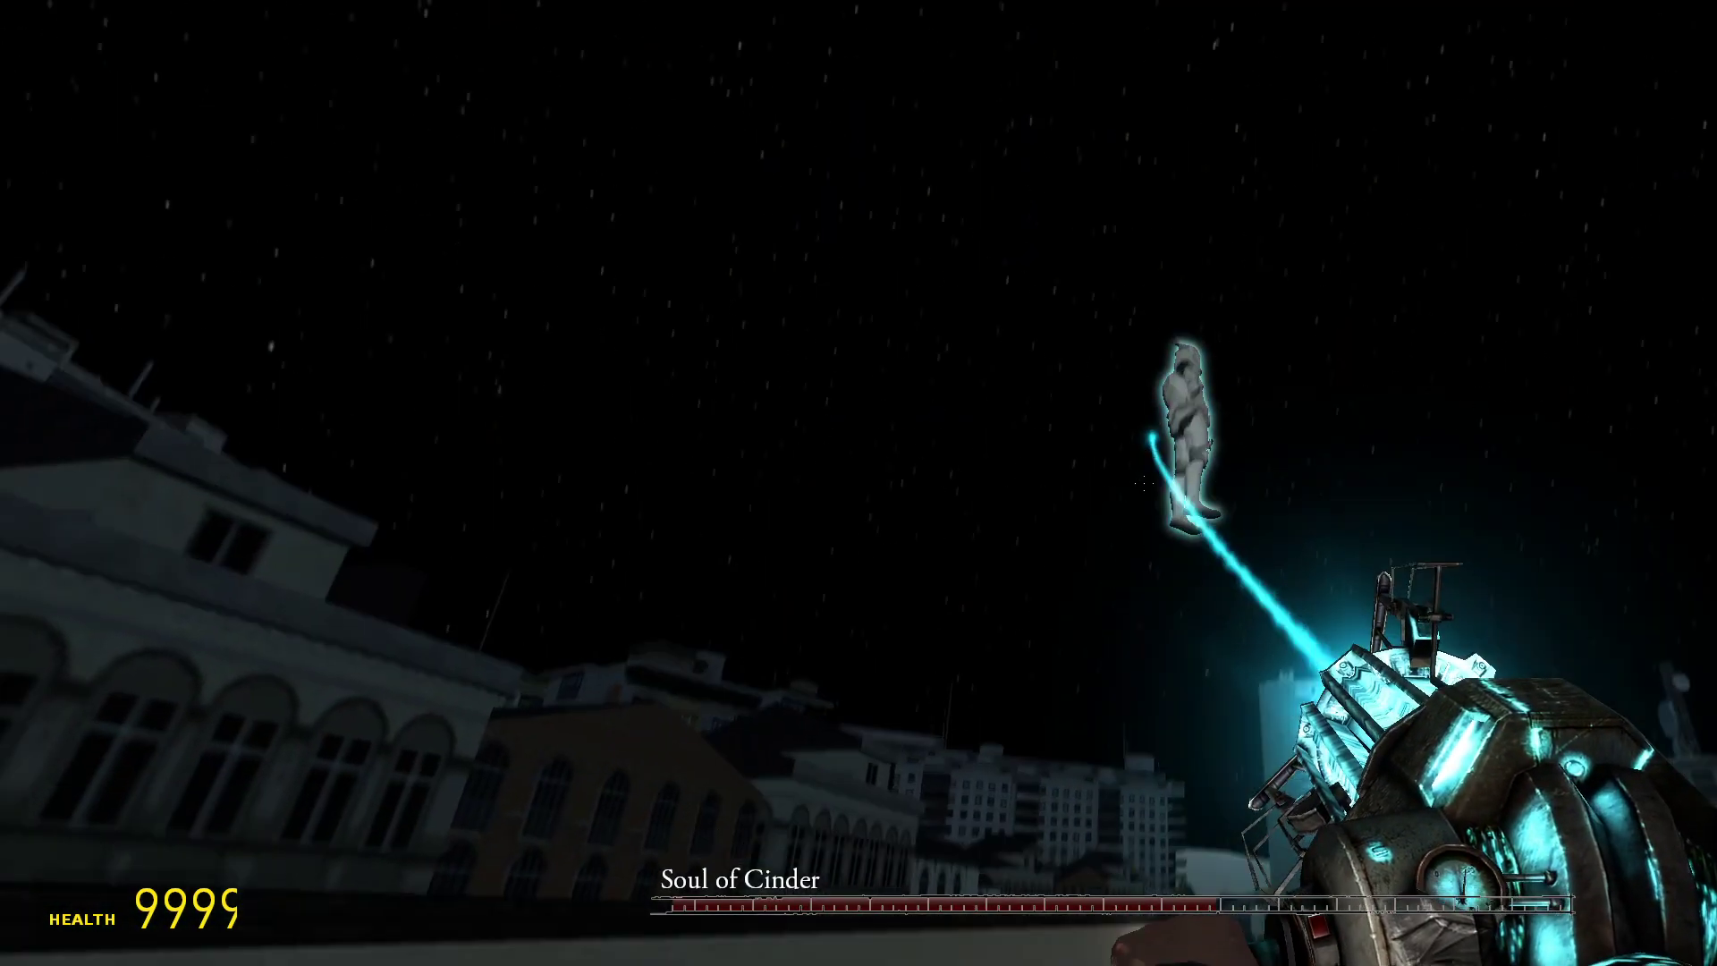
left_click_drag(858, 483, 858, 483)
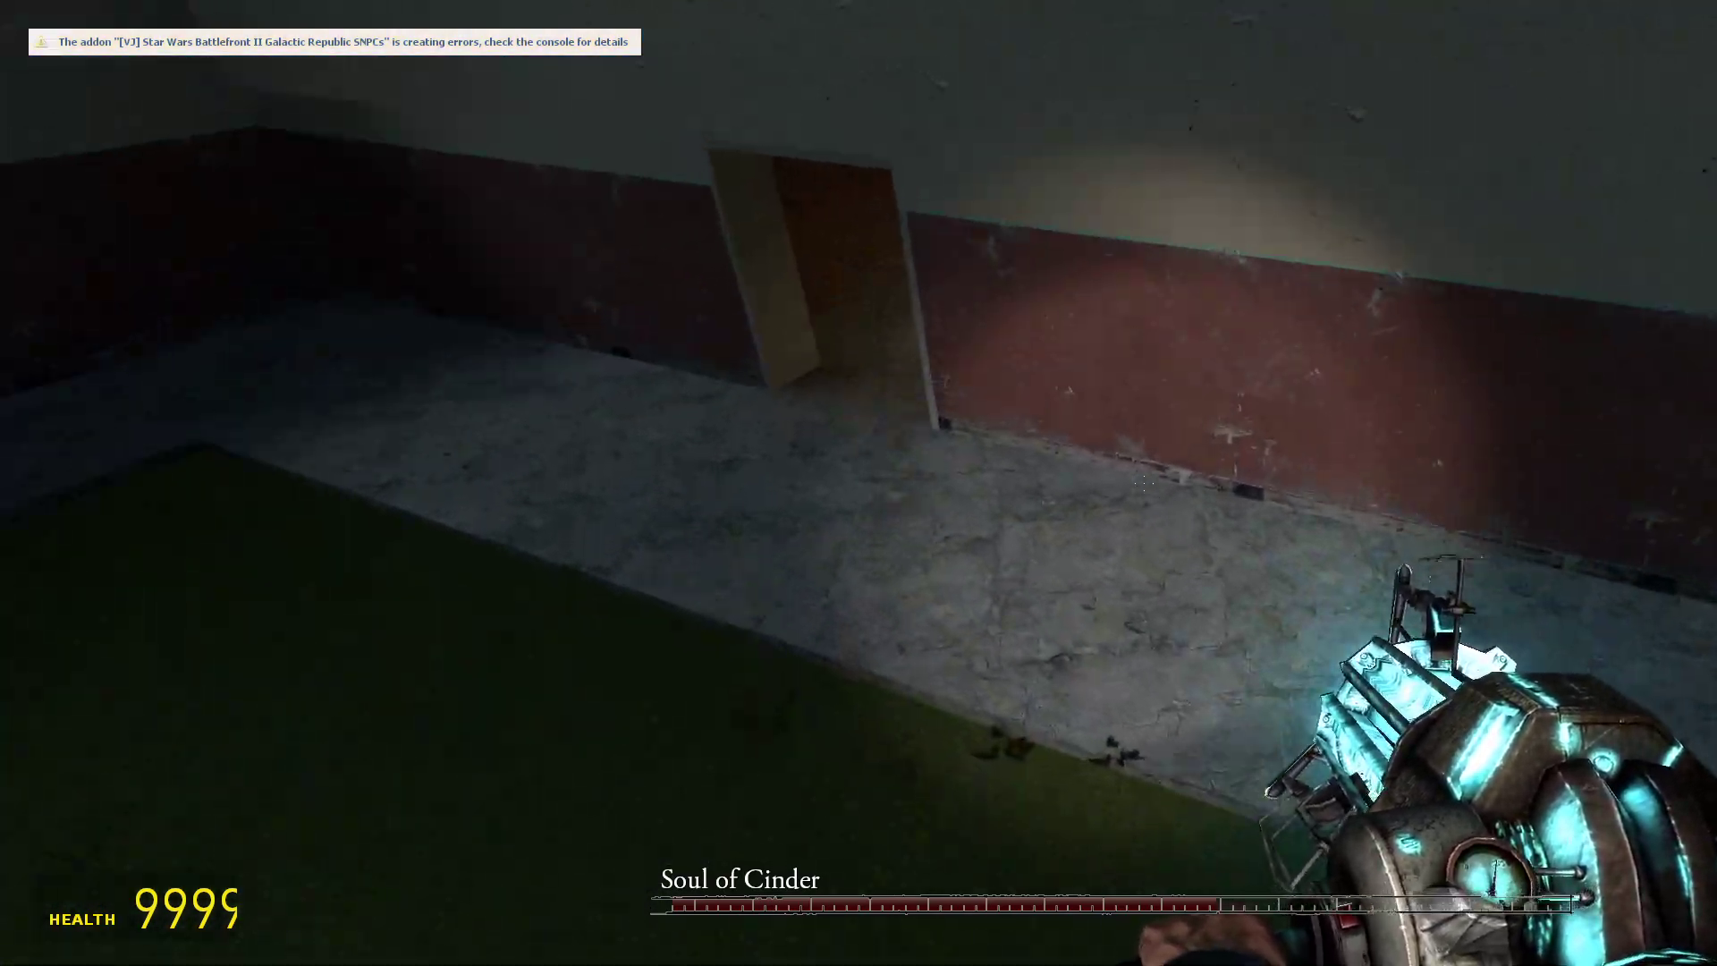
key("w")
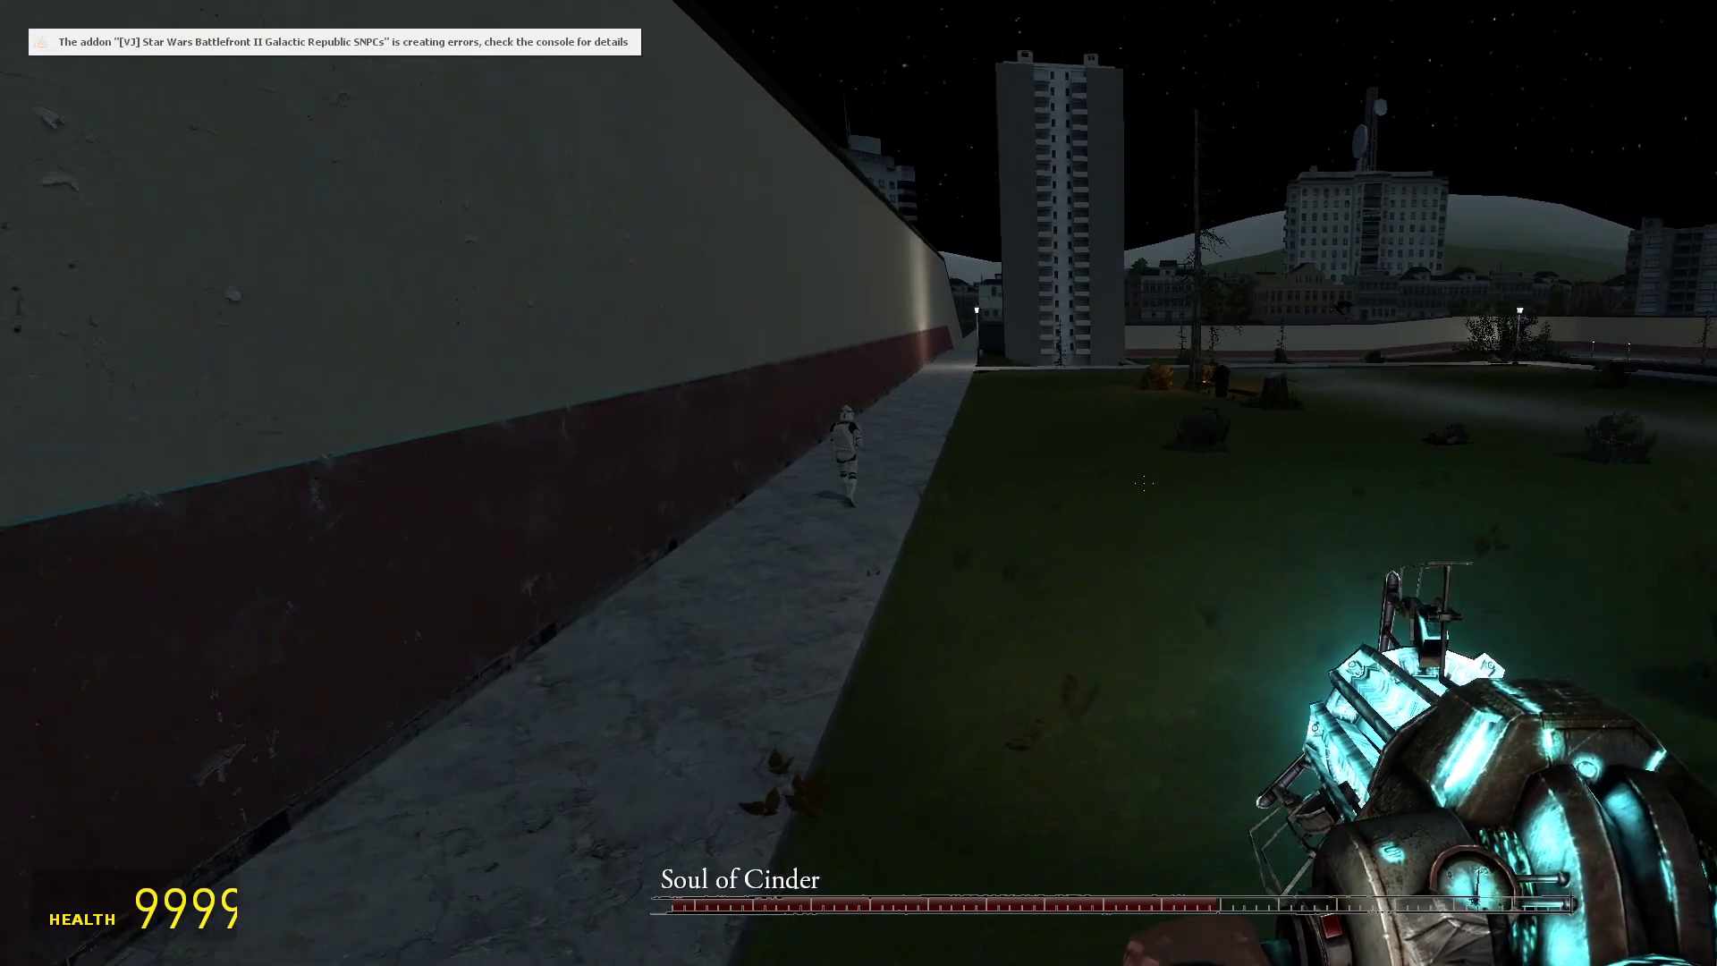
key("6")
left_click(859, 483)
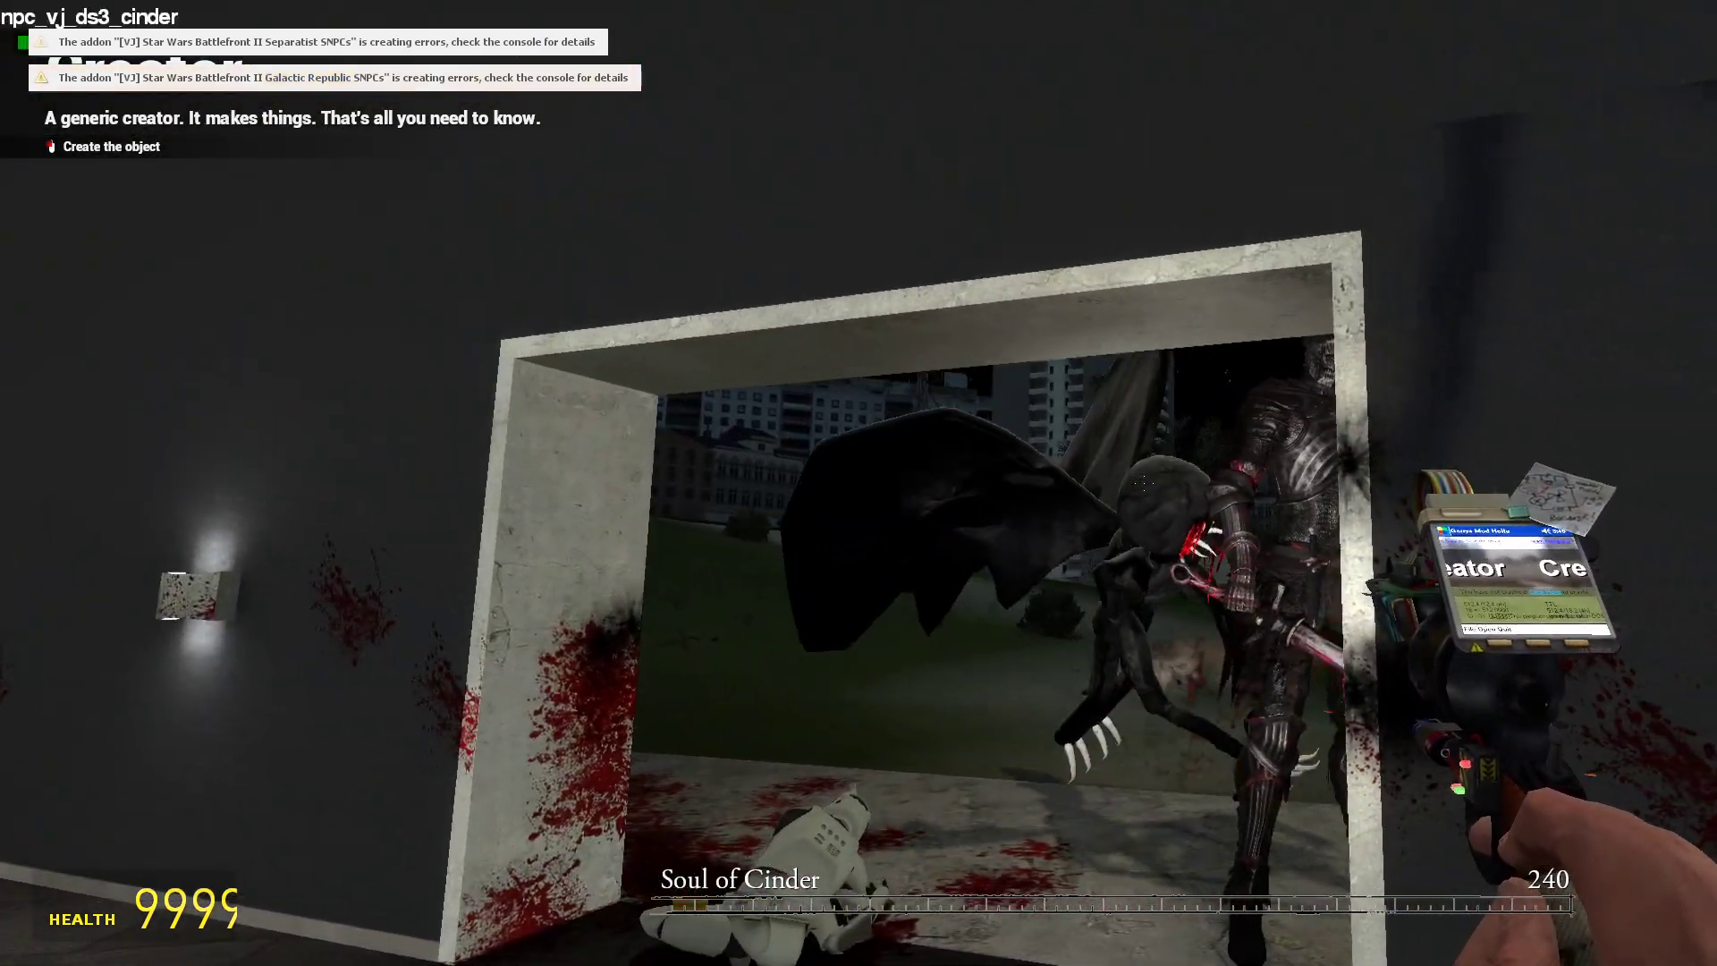
Step in and out of the doorway, then approach the clone trooper and chair.
key("c")
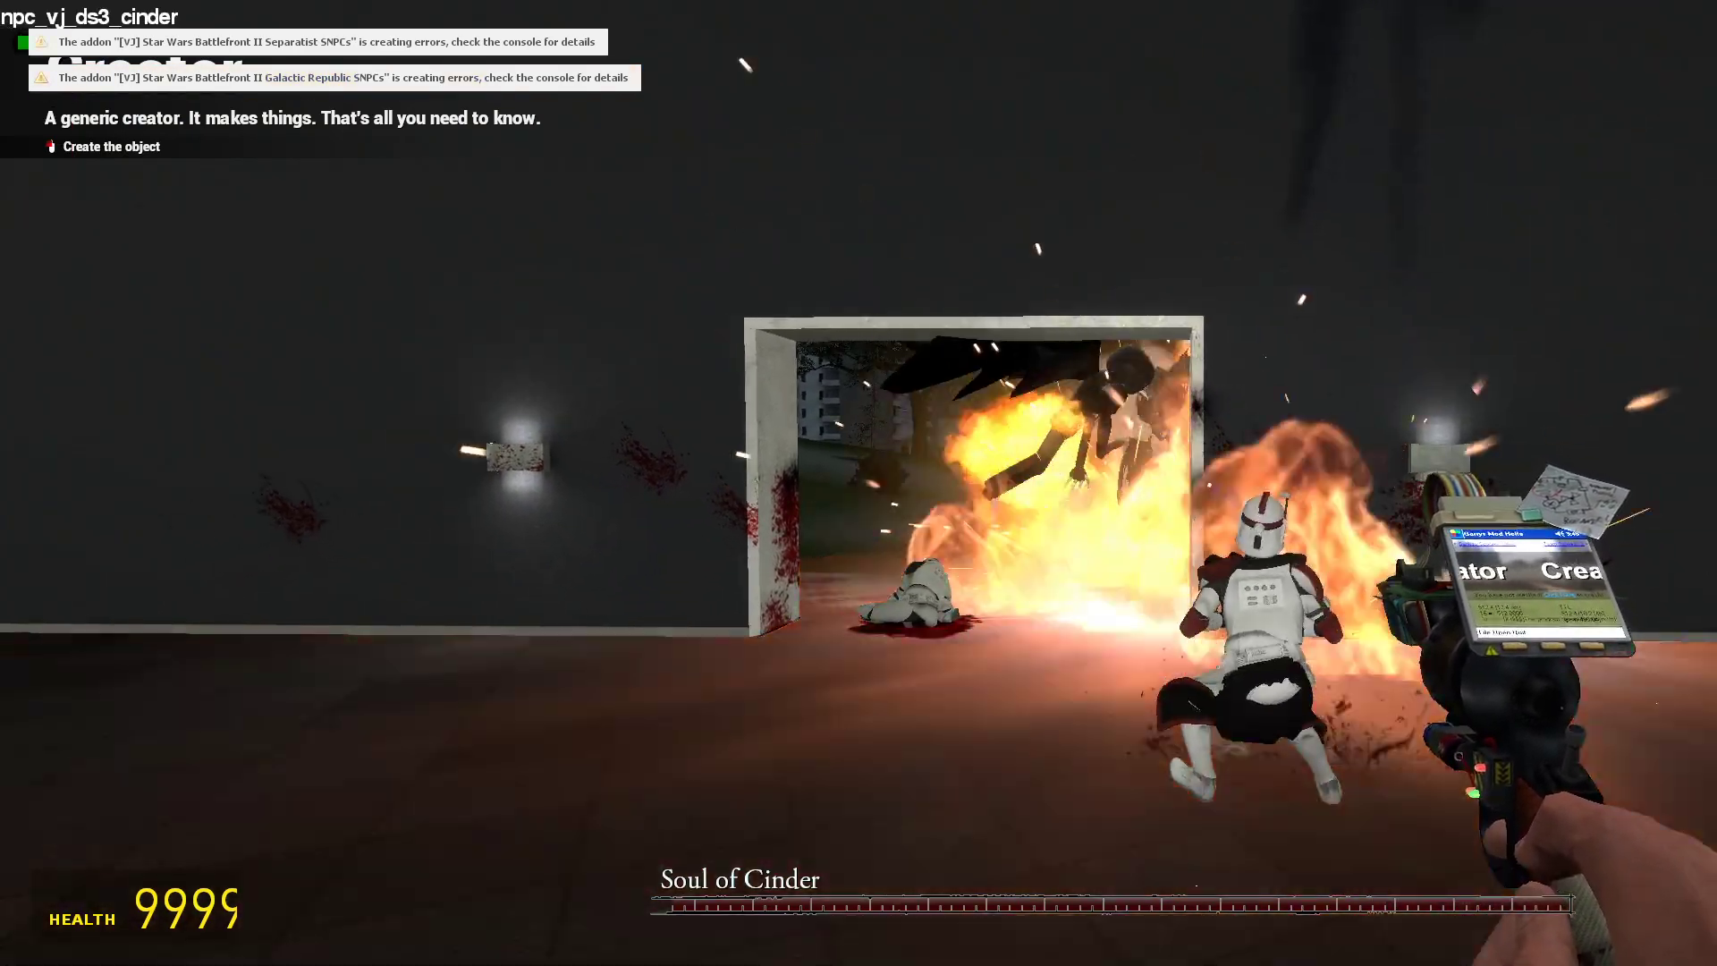
key("w")
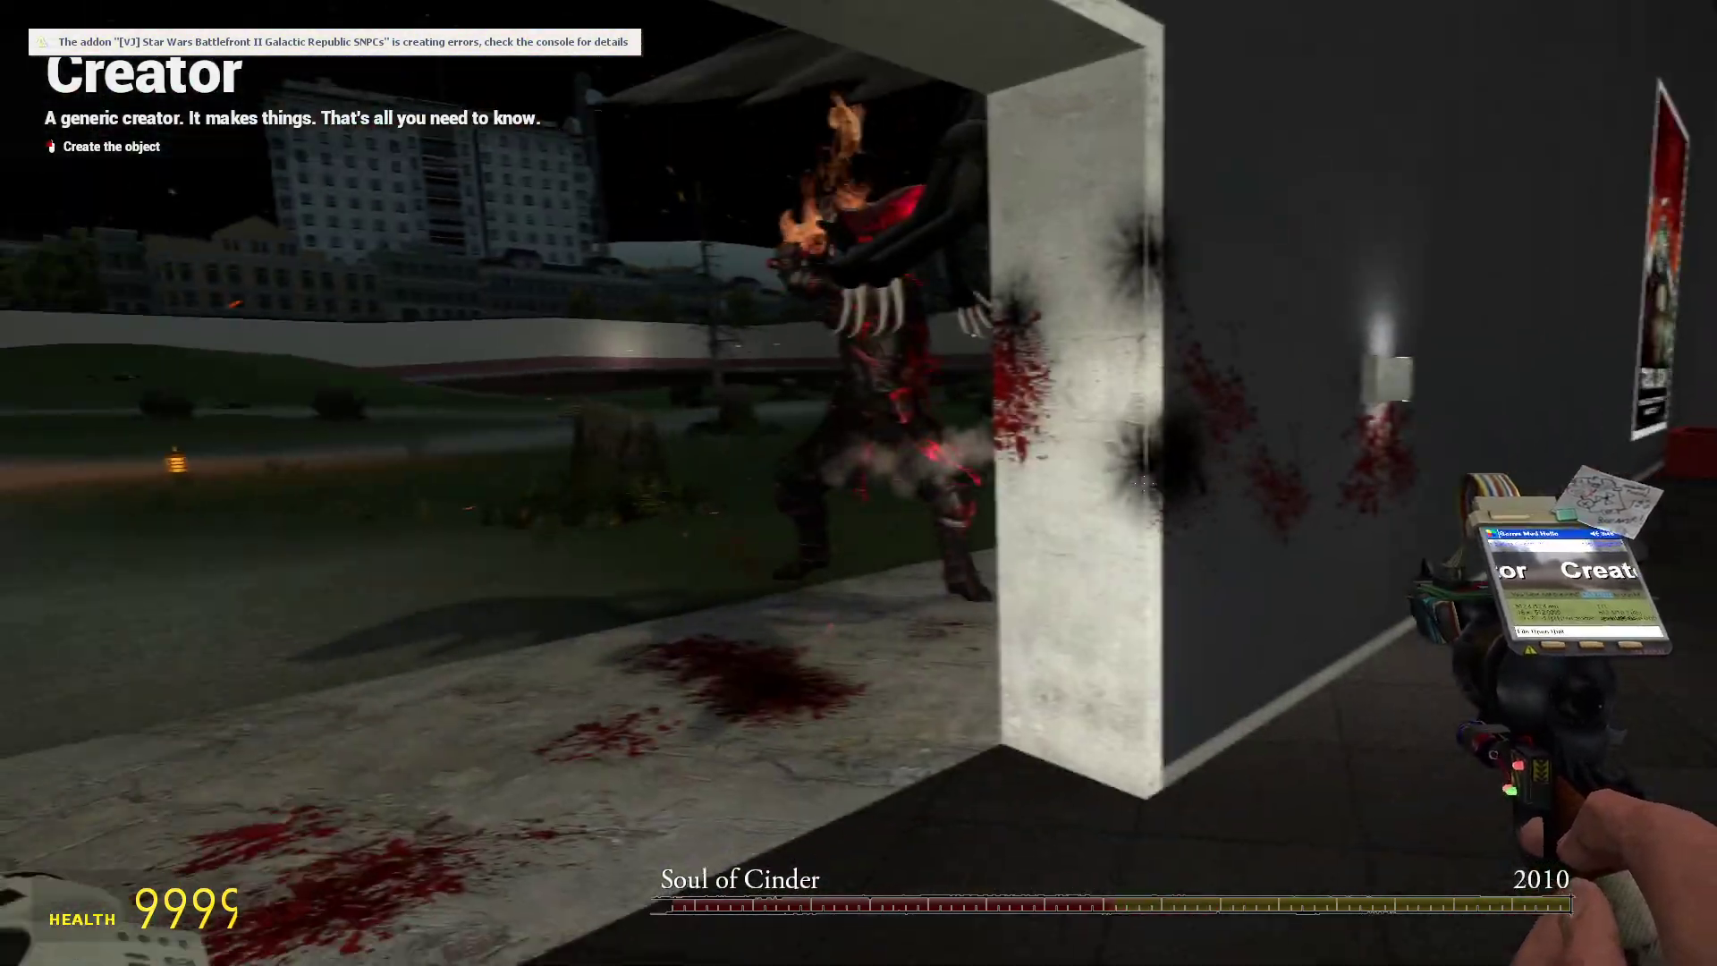
key("s")
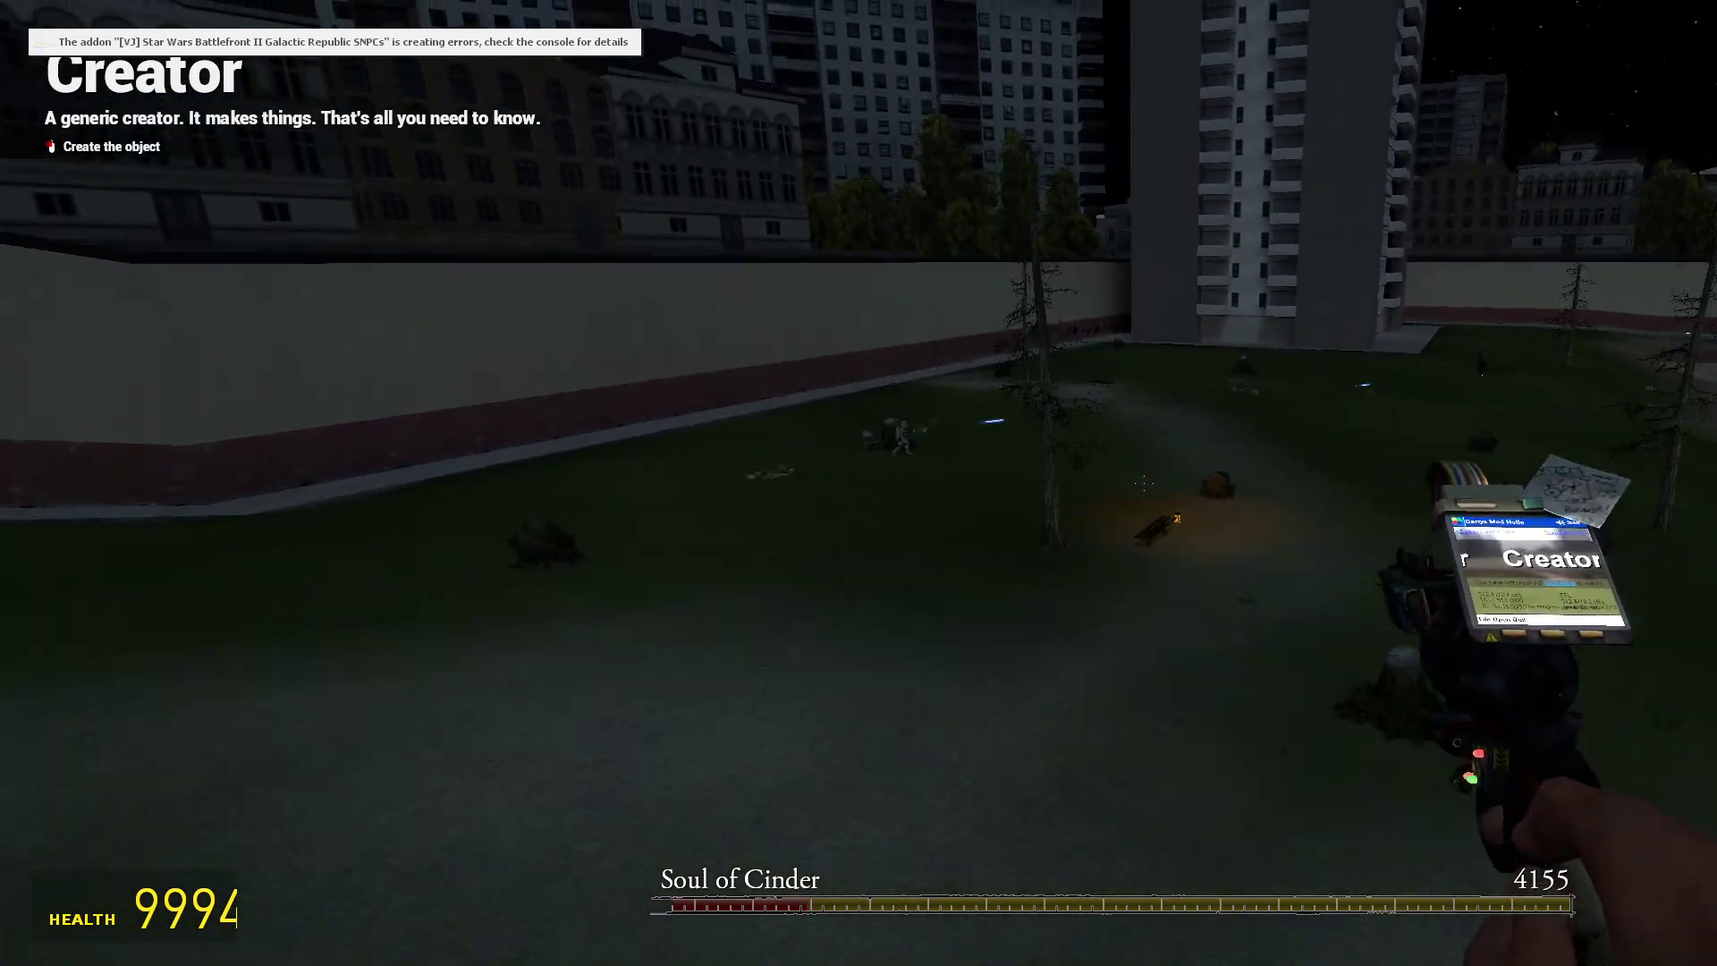
key("w")
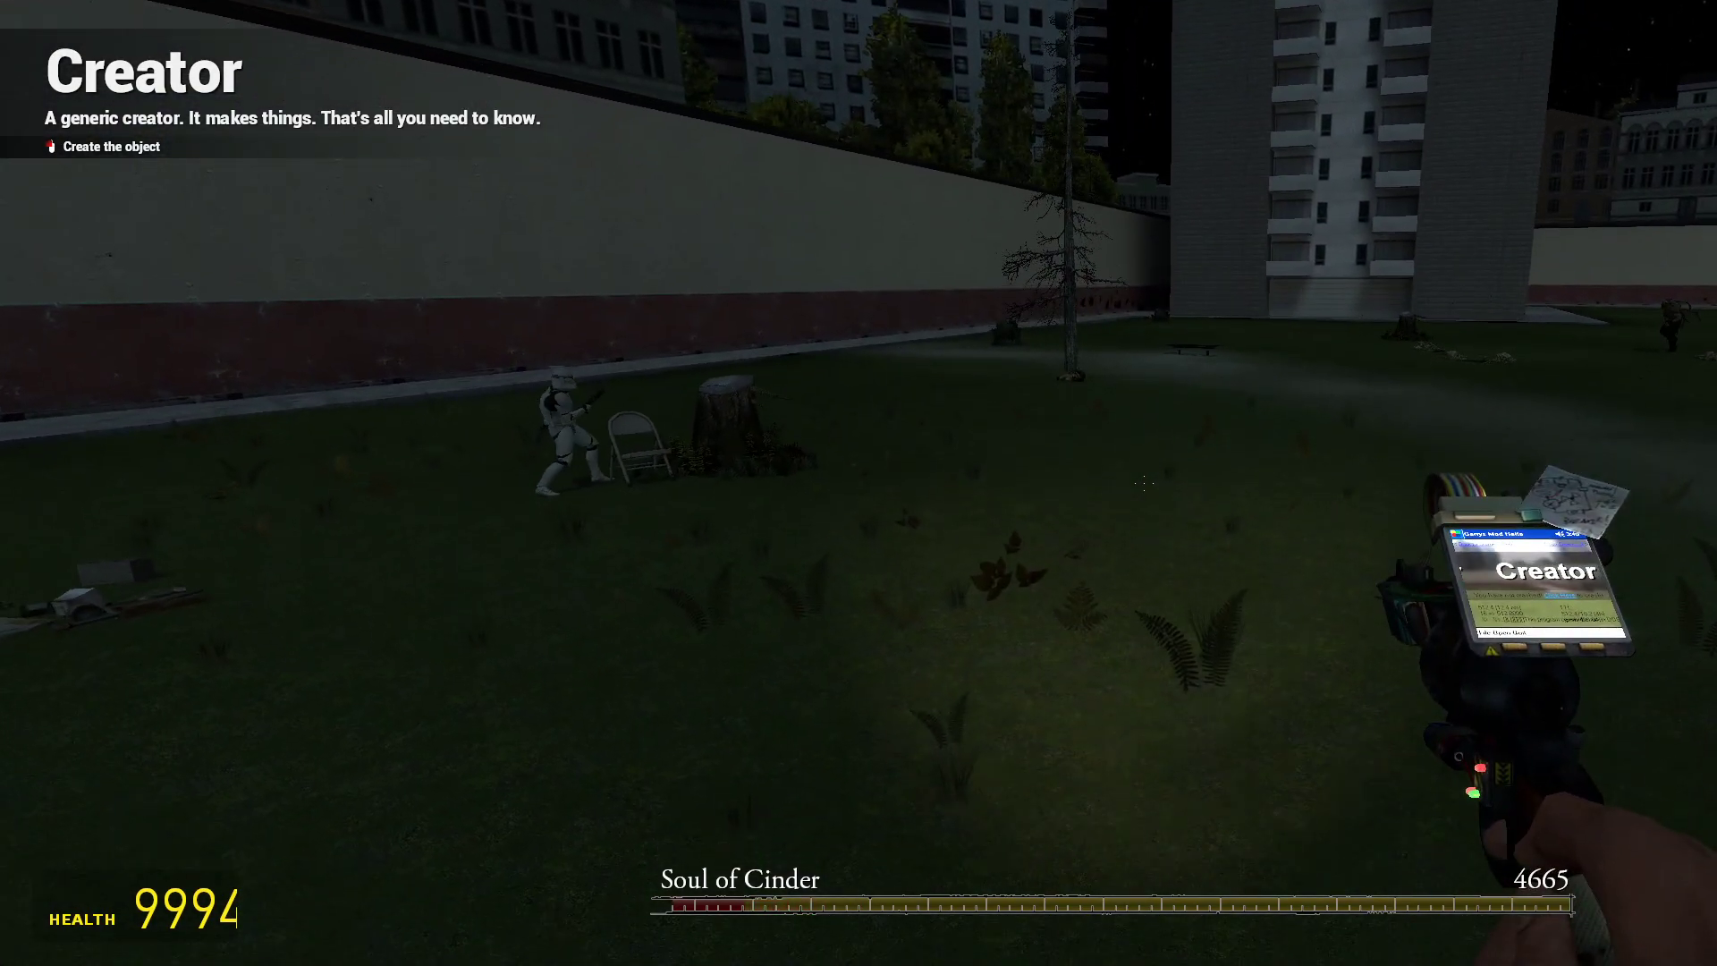
key("w")
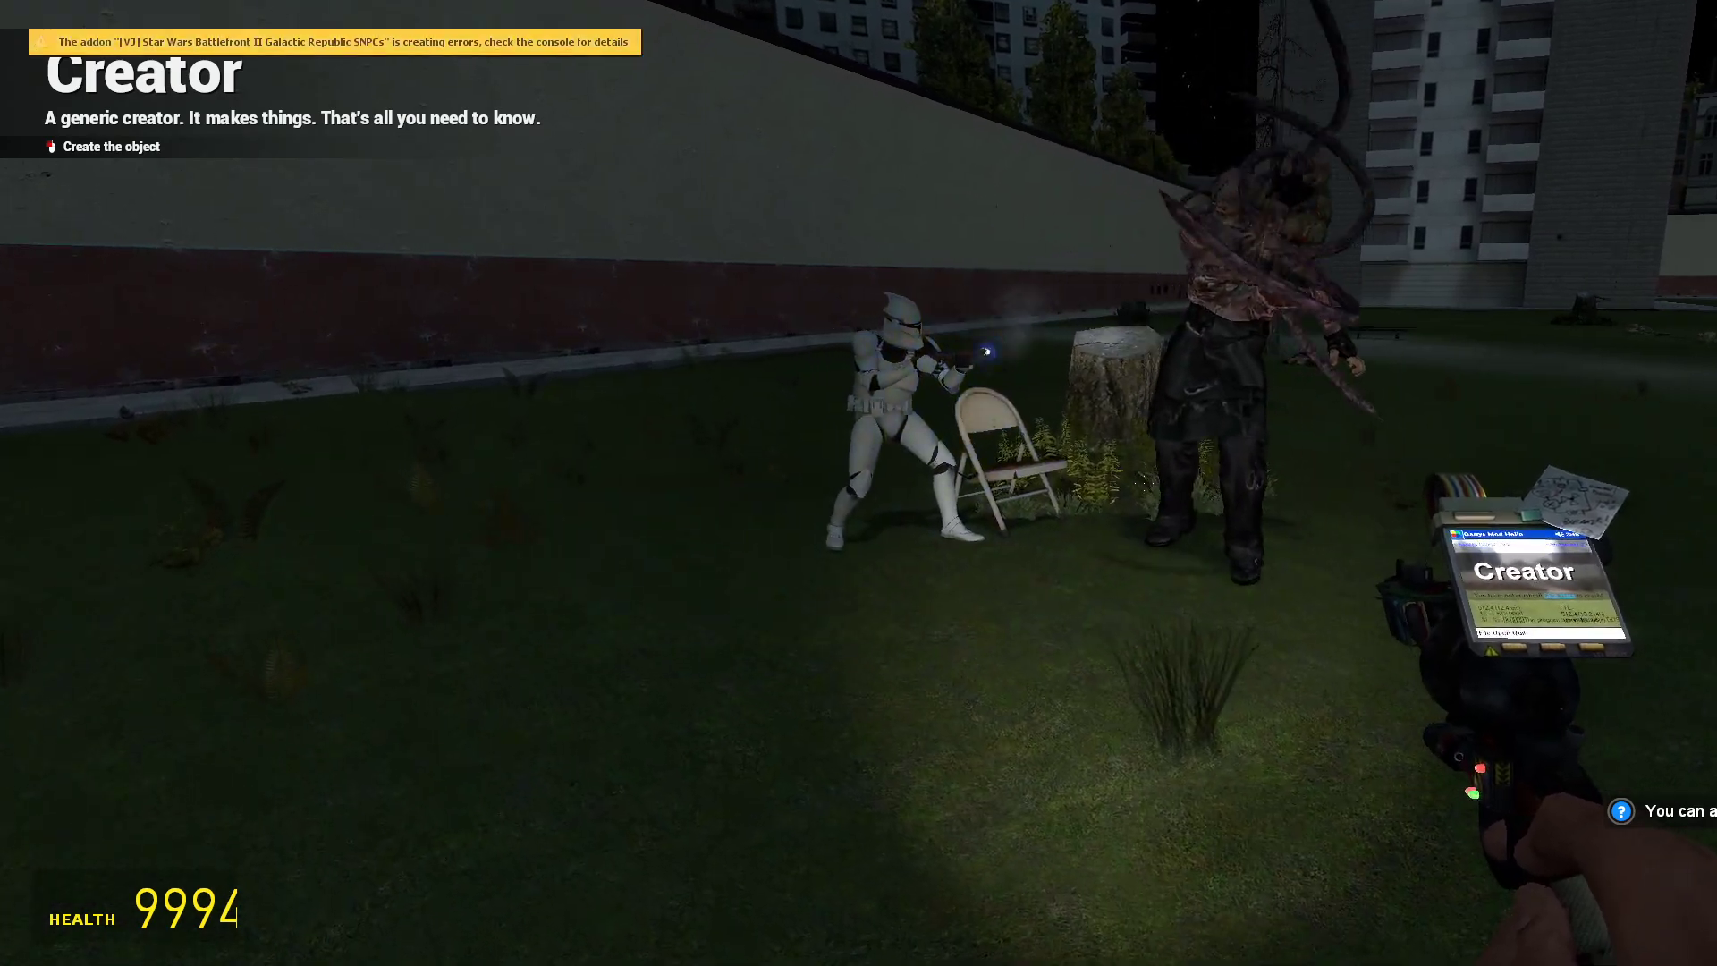
key("w")
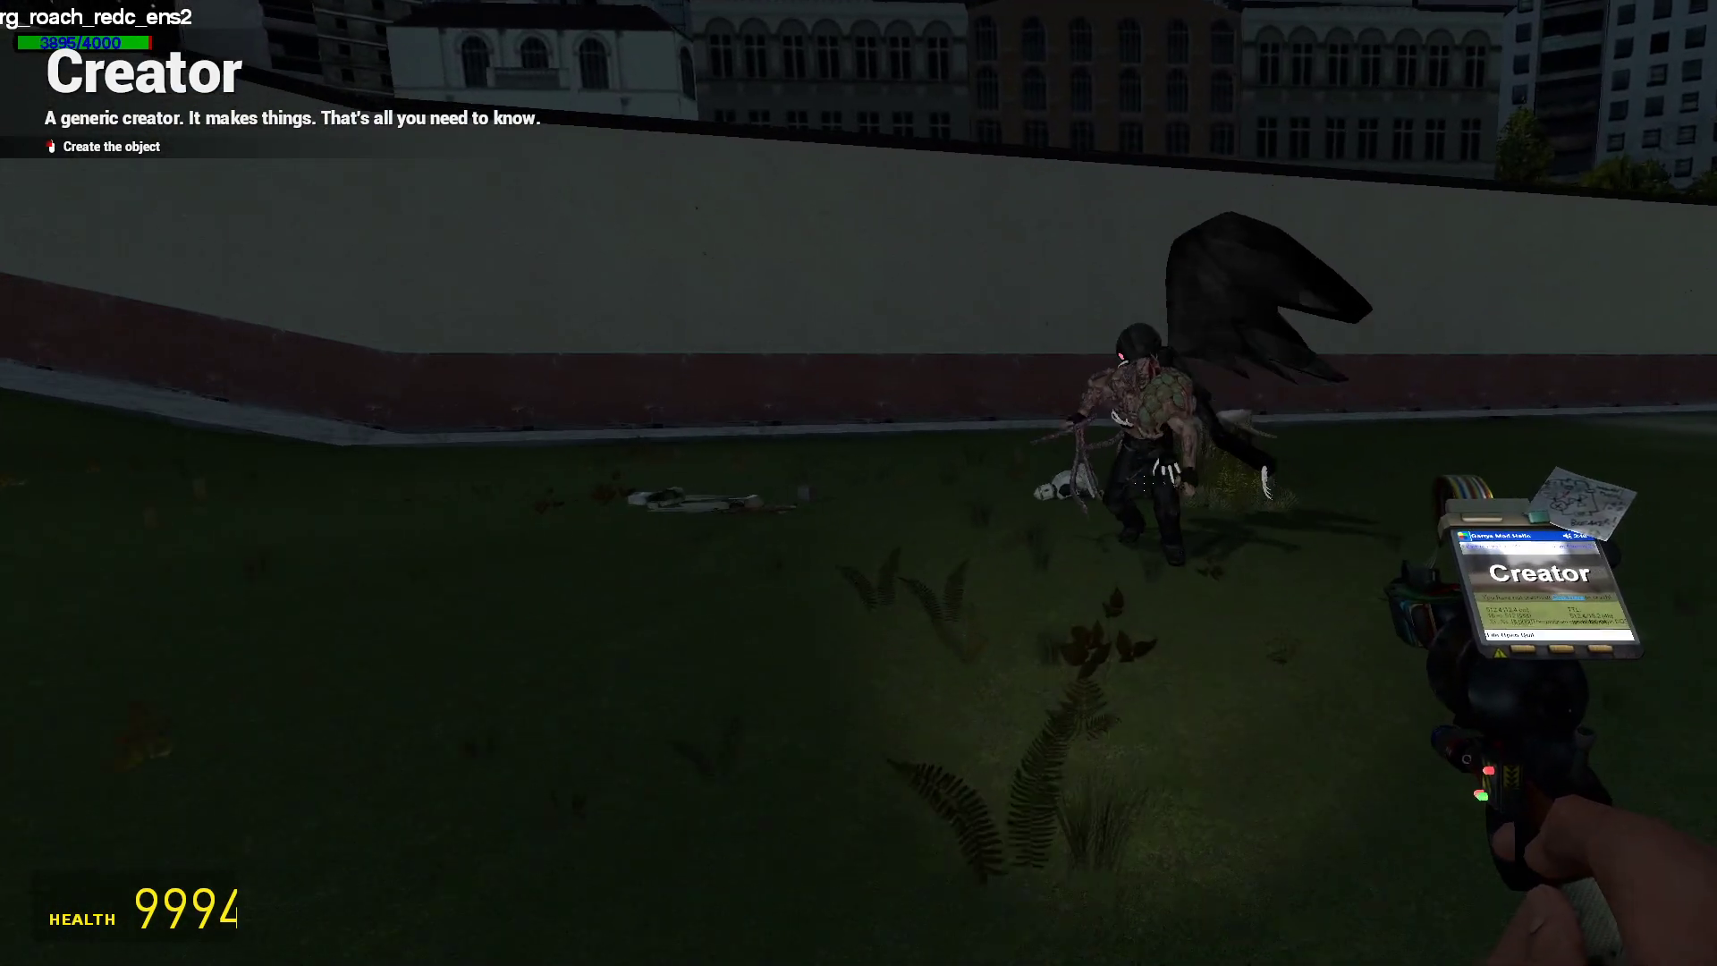
Inspect the roach creature with the context overlay, then cross the grass to the water's edge.
key("c")
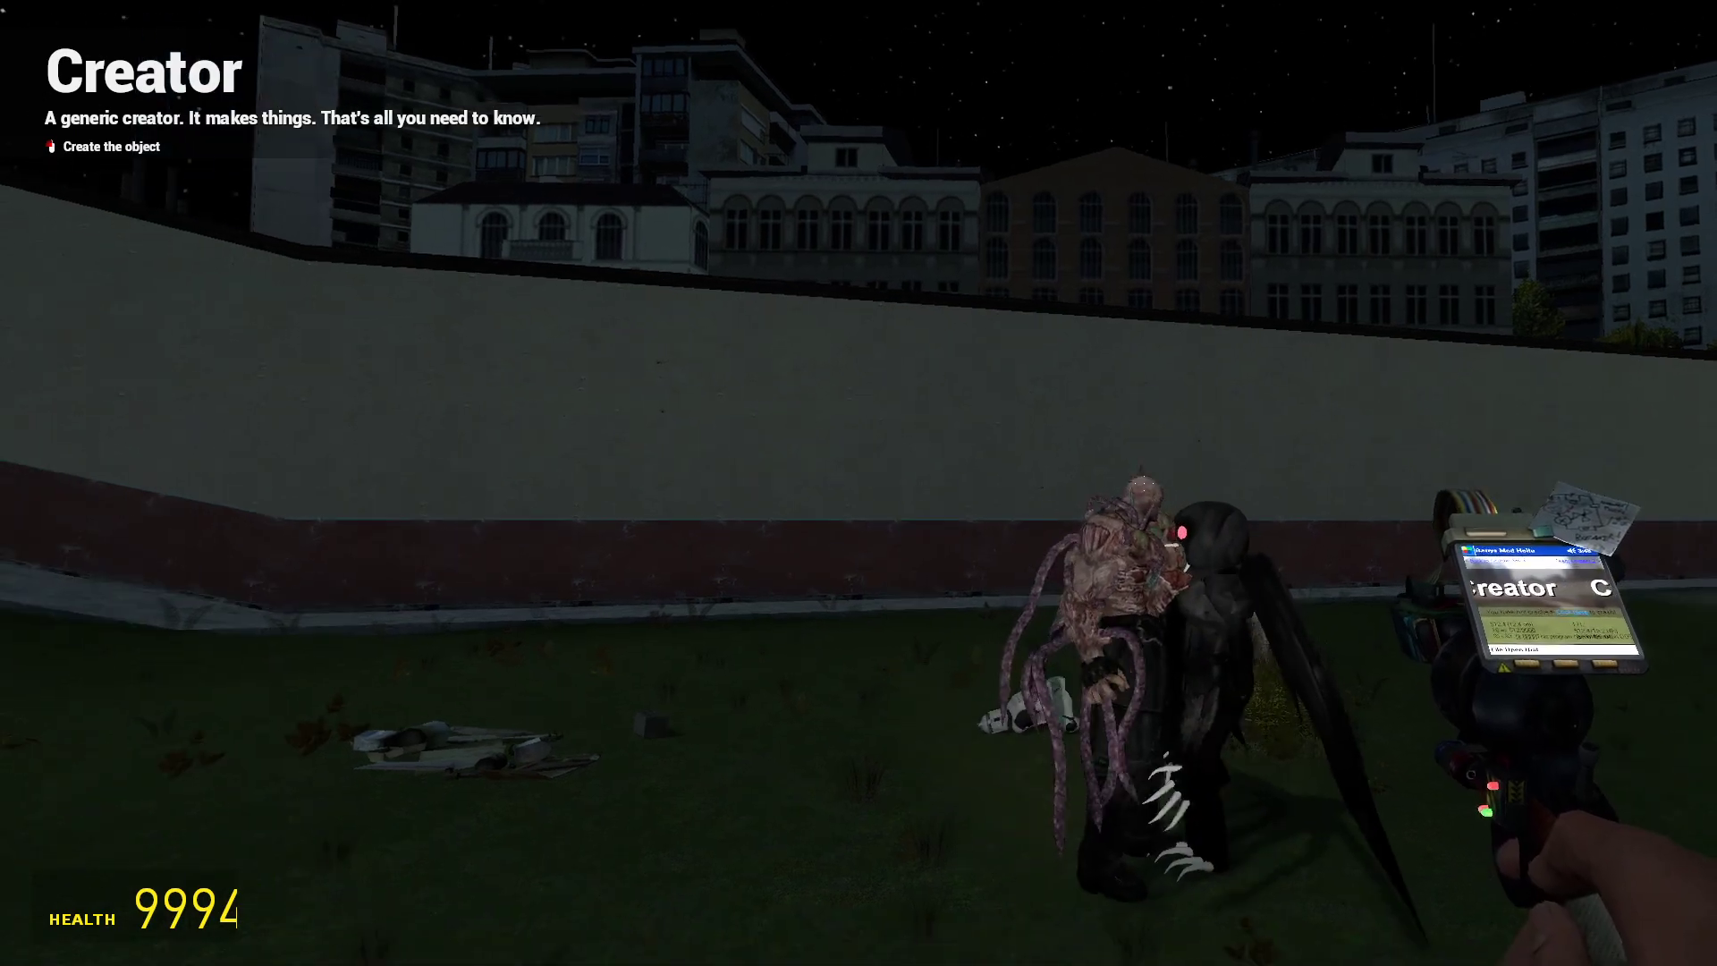
key("c")
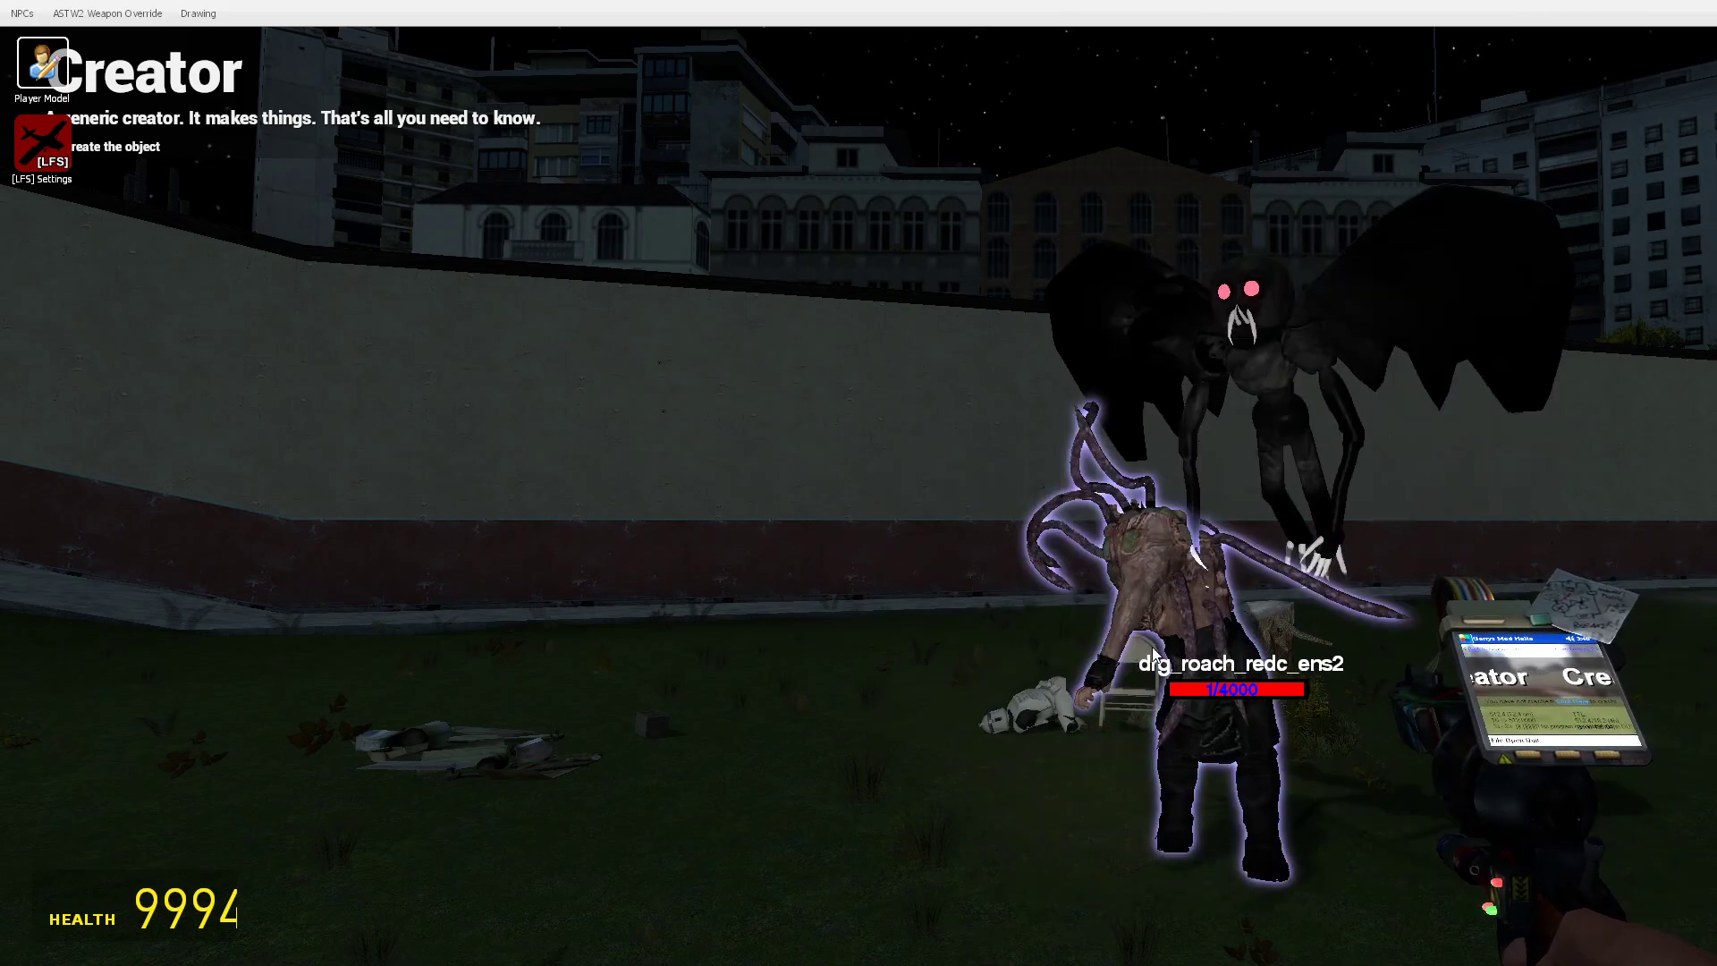
key("c")
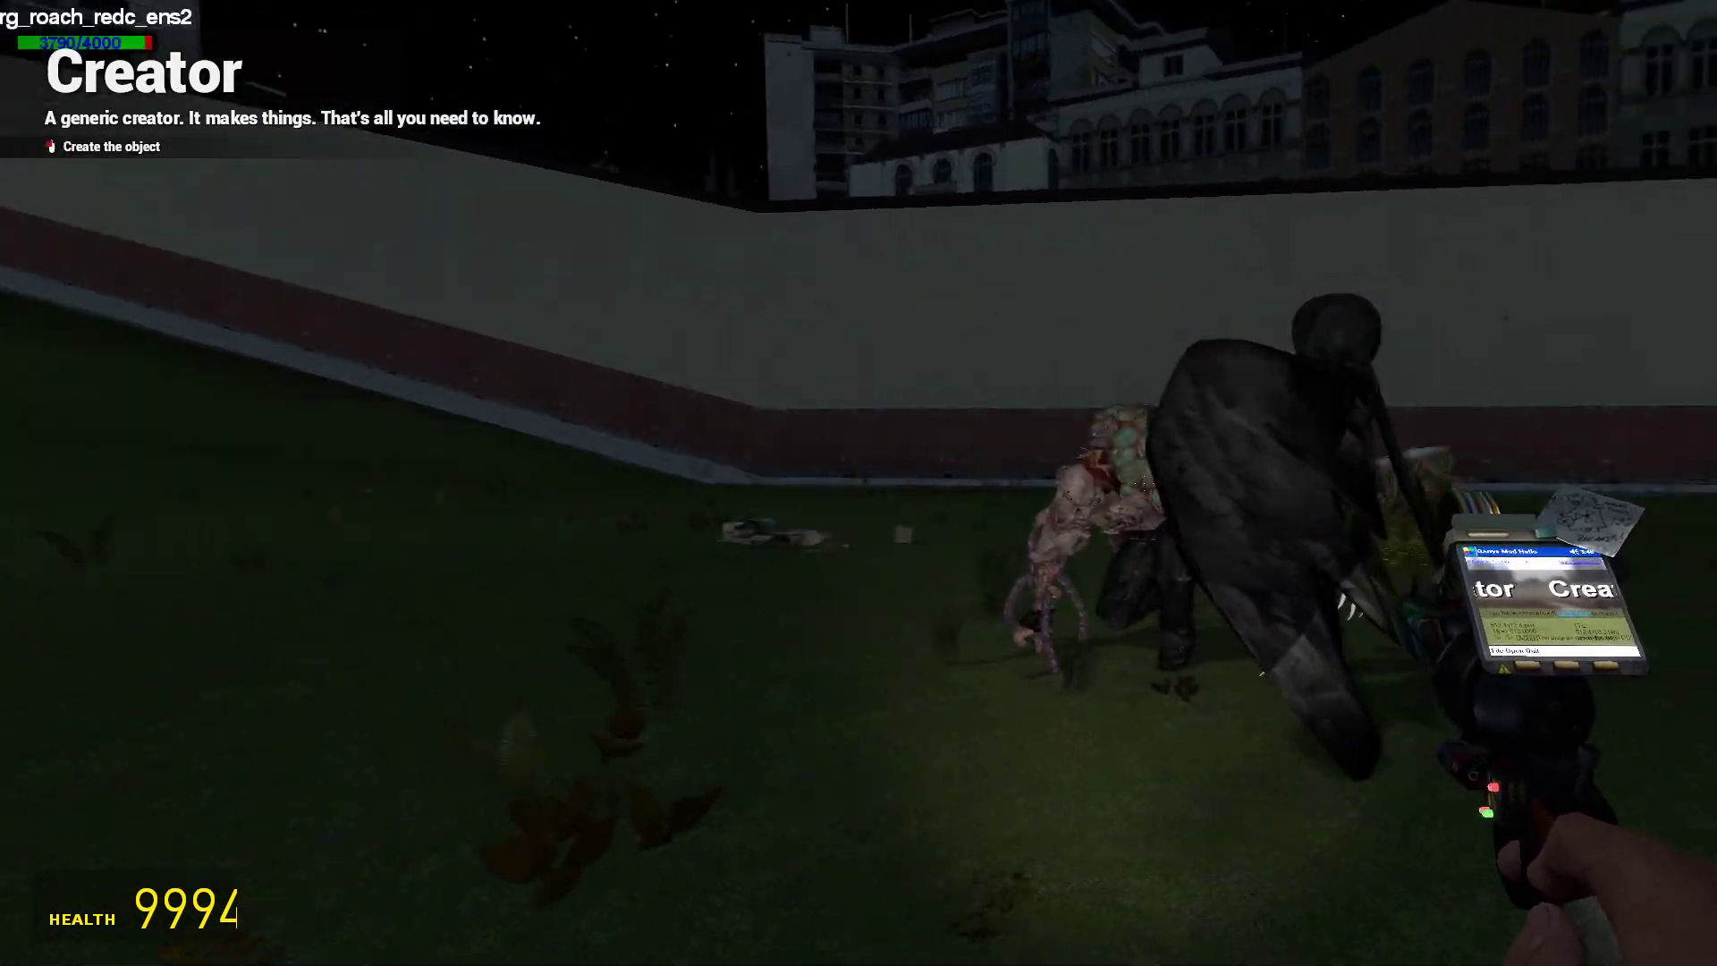
key("c")
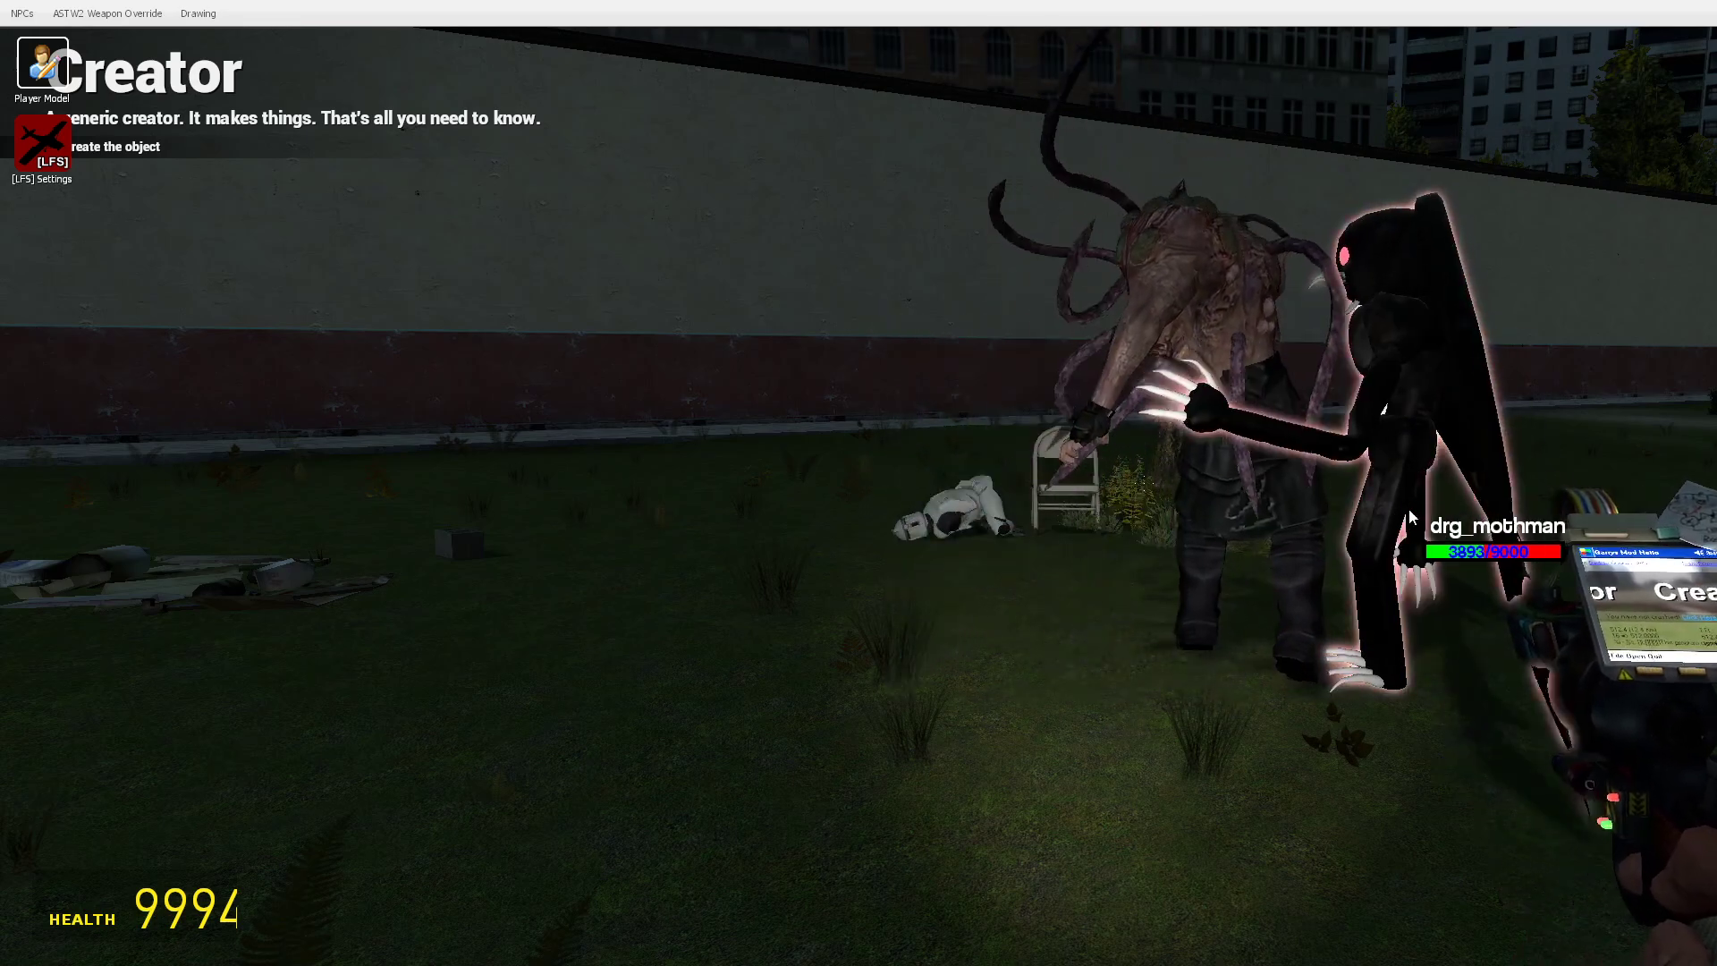
key("c")
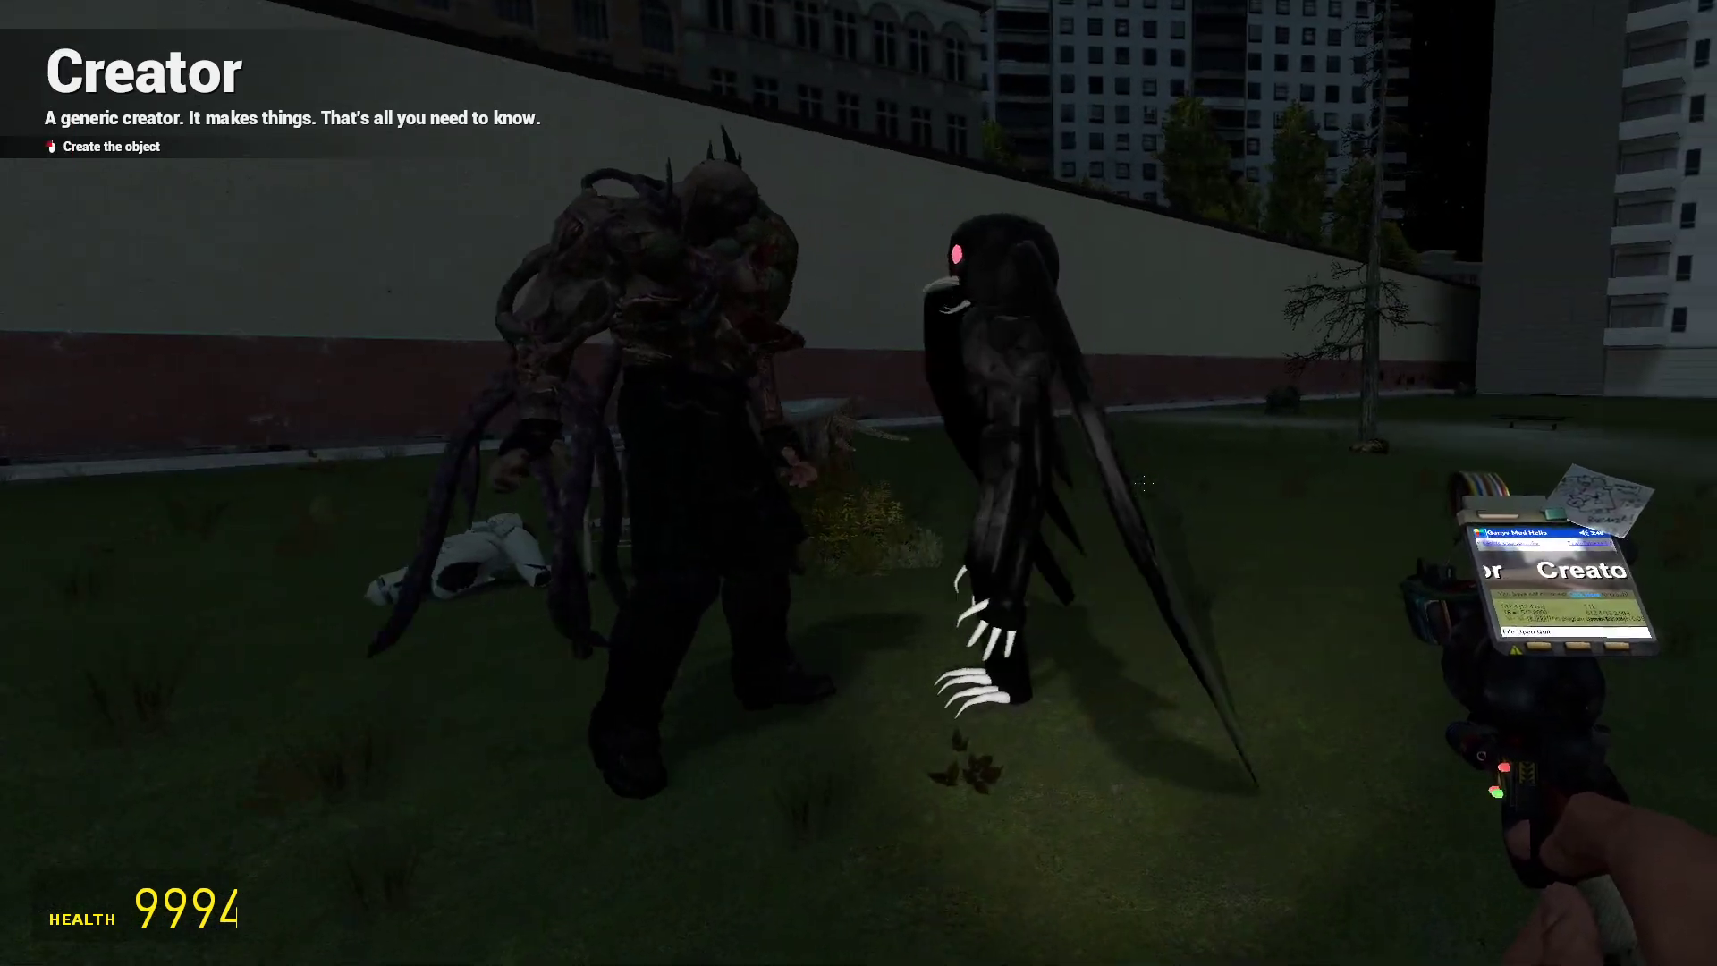
key("w")
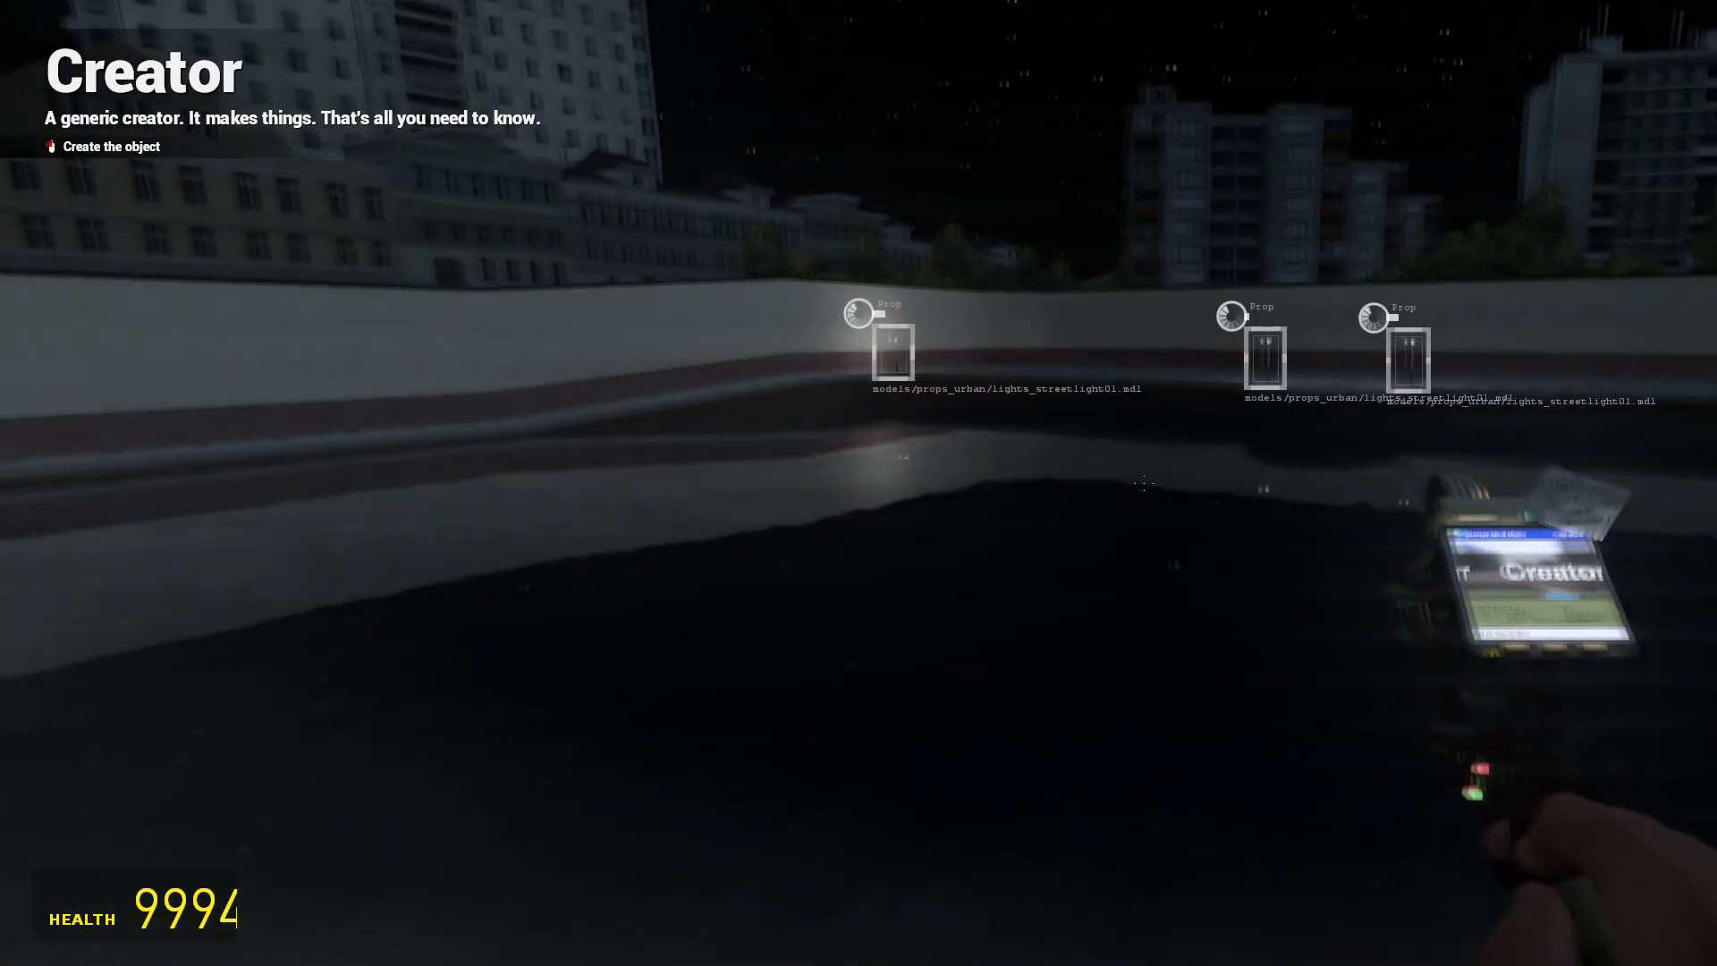
Noclip over the water, rooftops, corridors and cinema hall, then down the field to the mothman.
key("w")
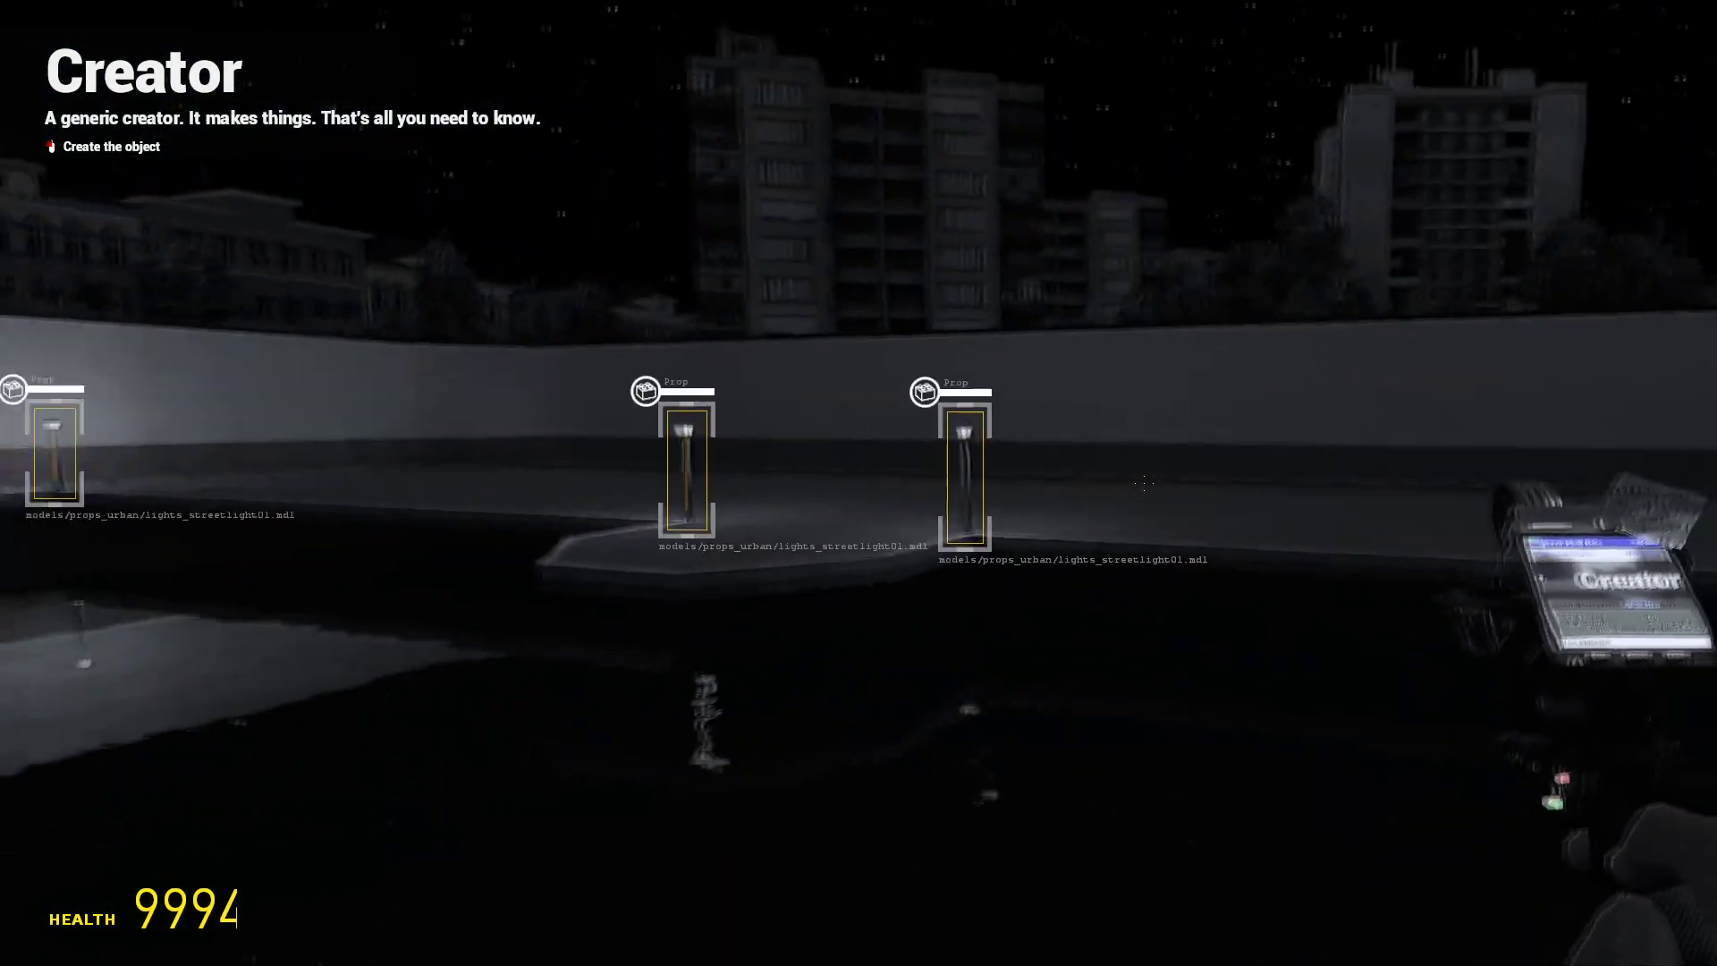
key("w")
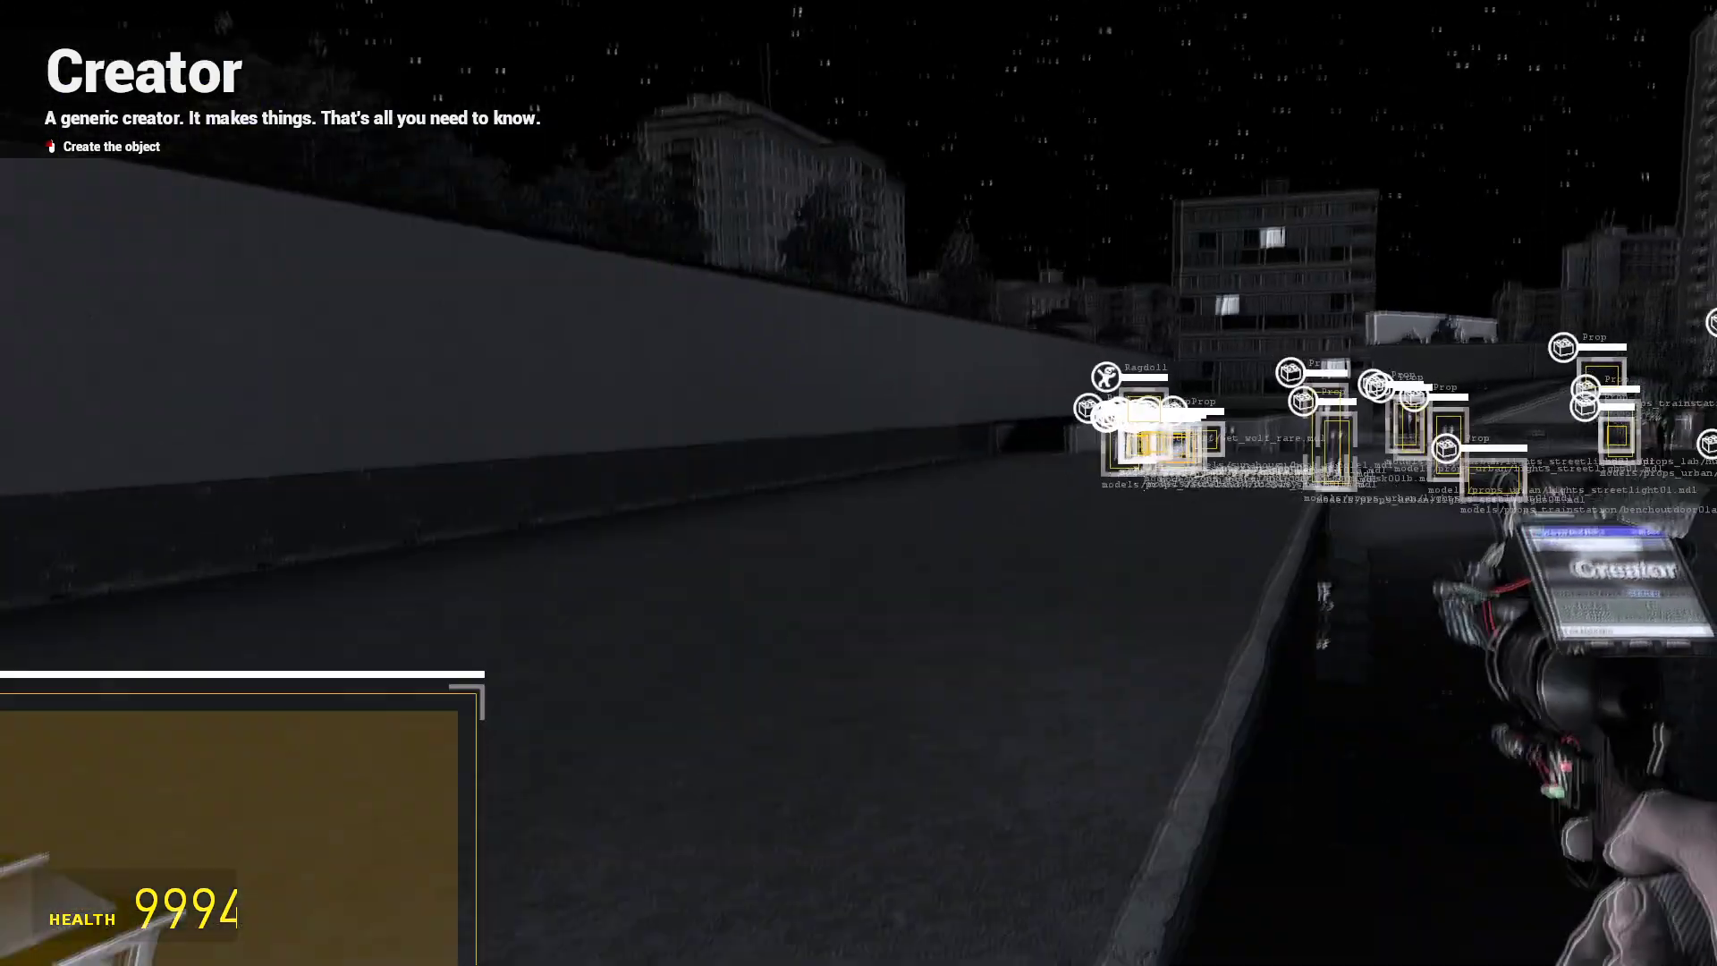
key("w")
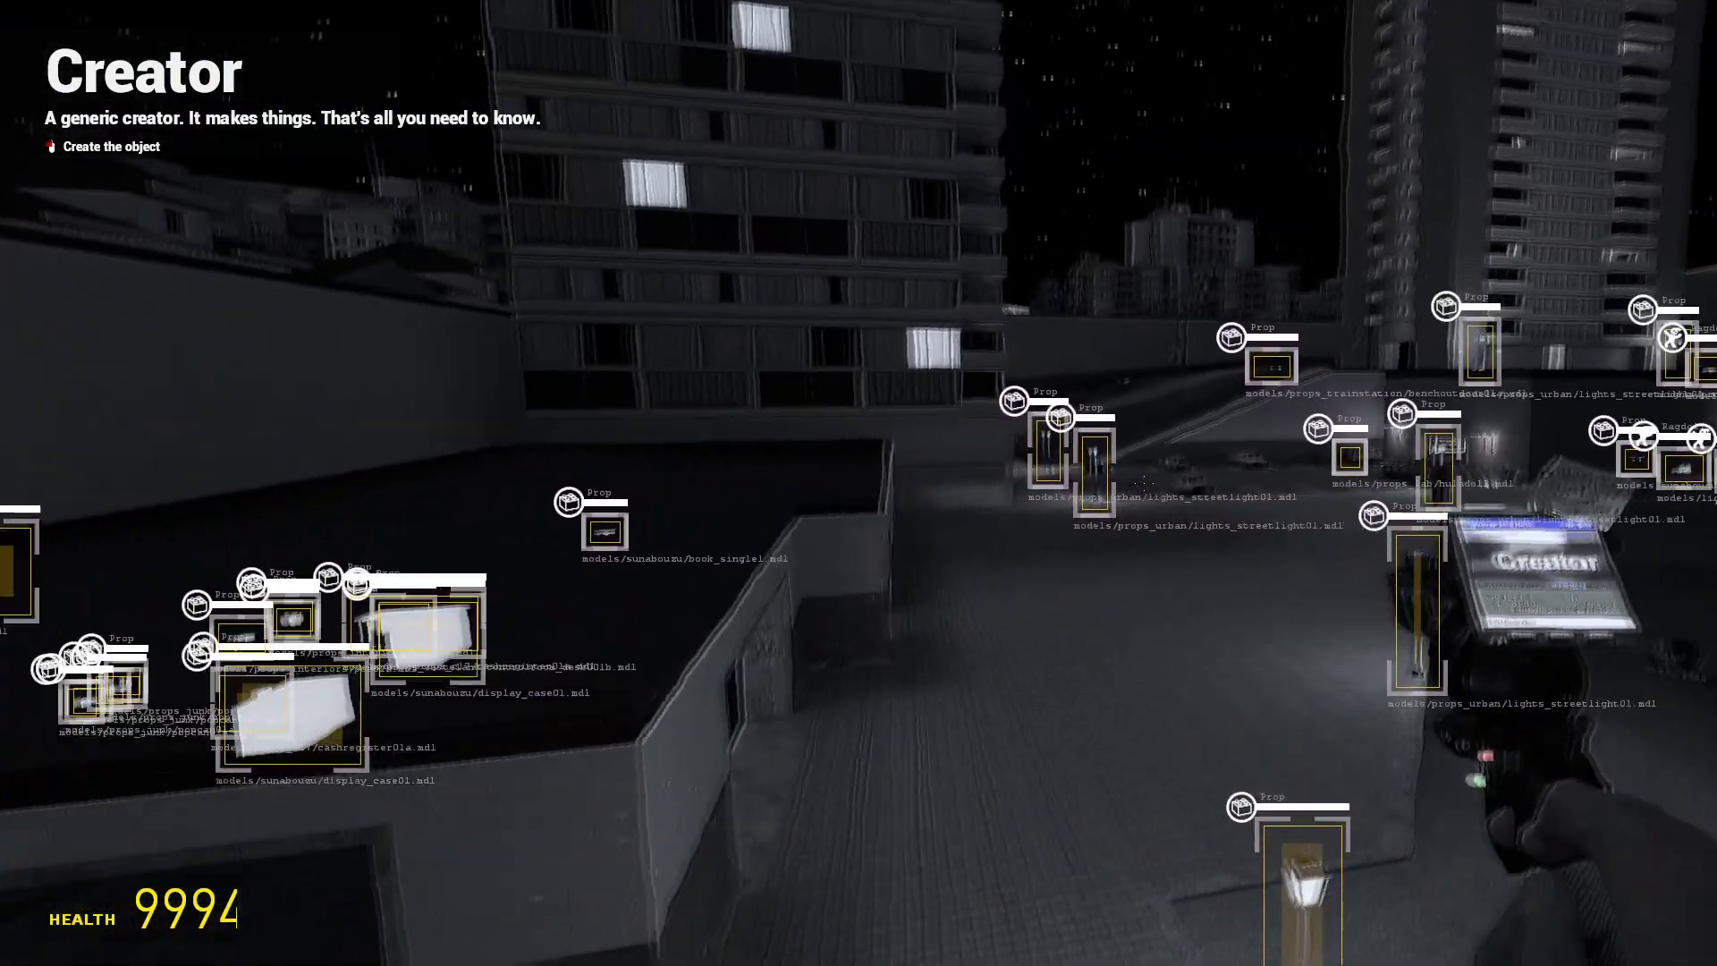
key("w")
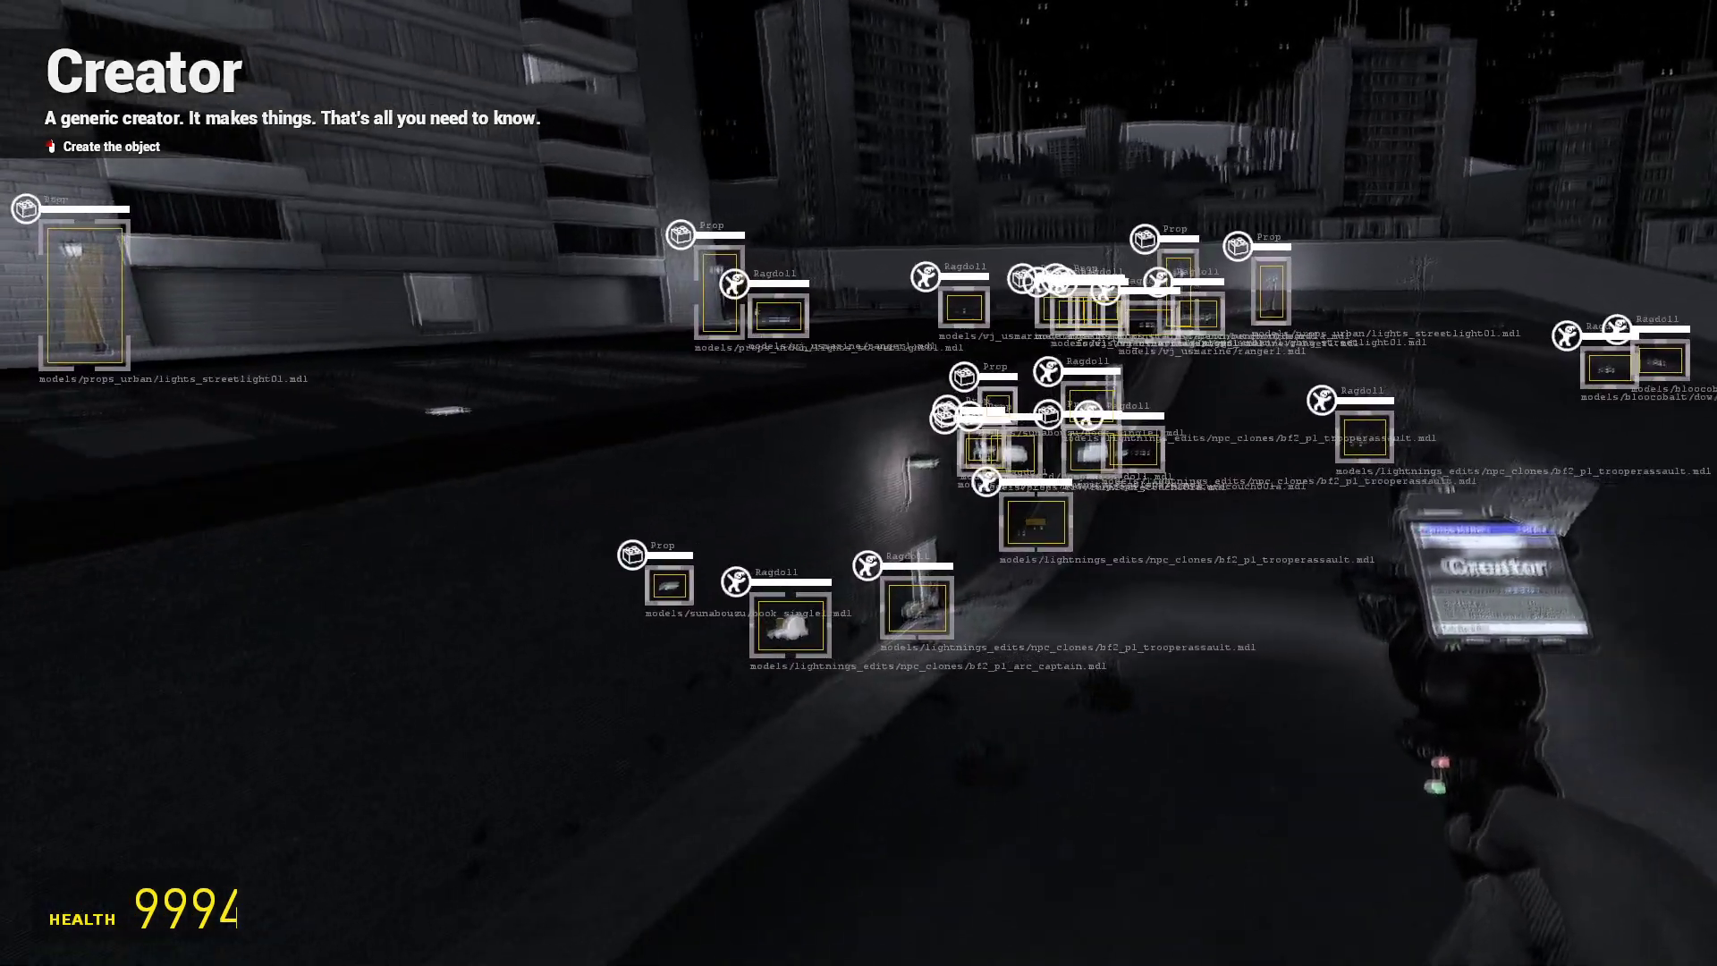
key("w")
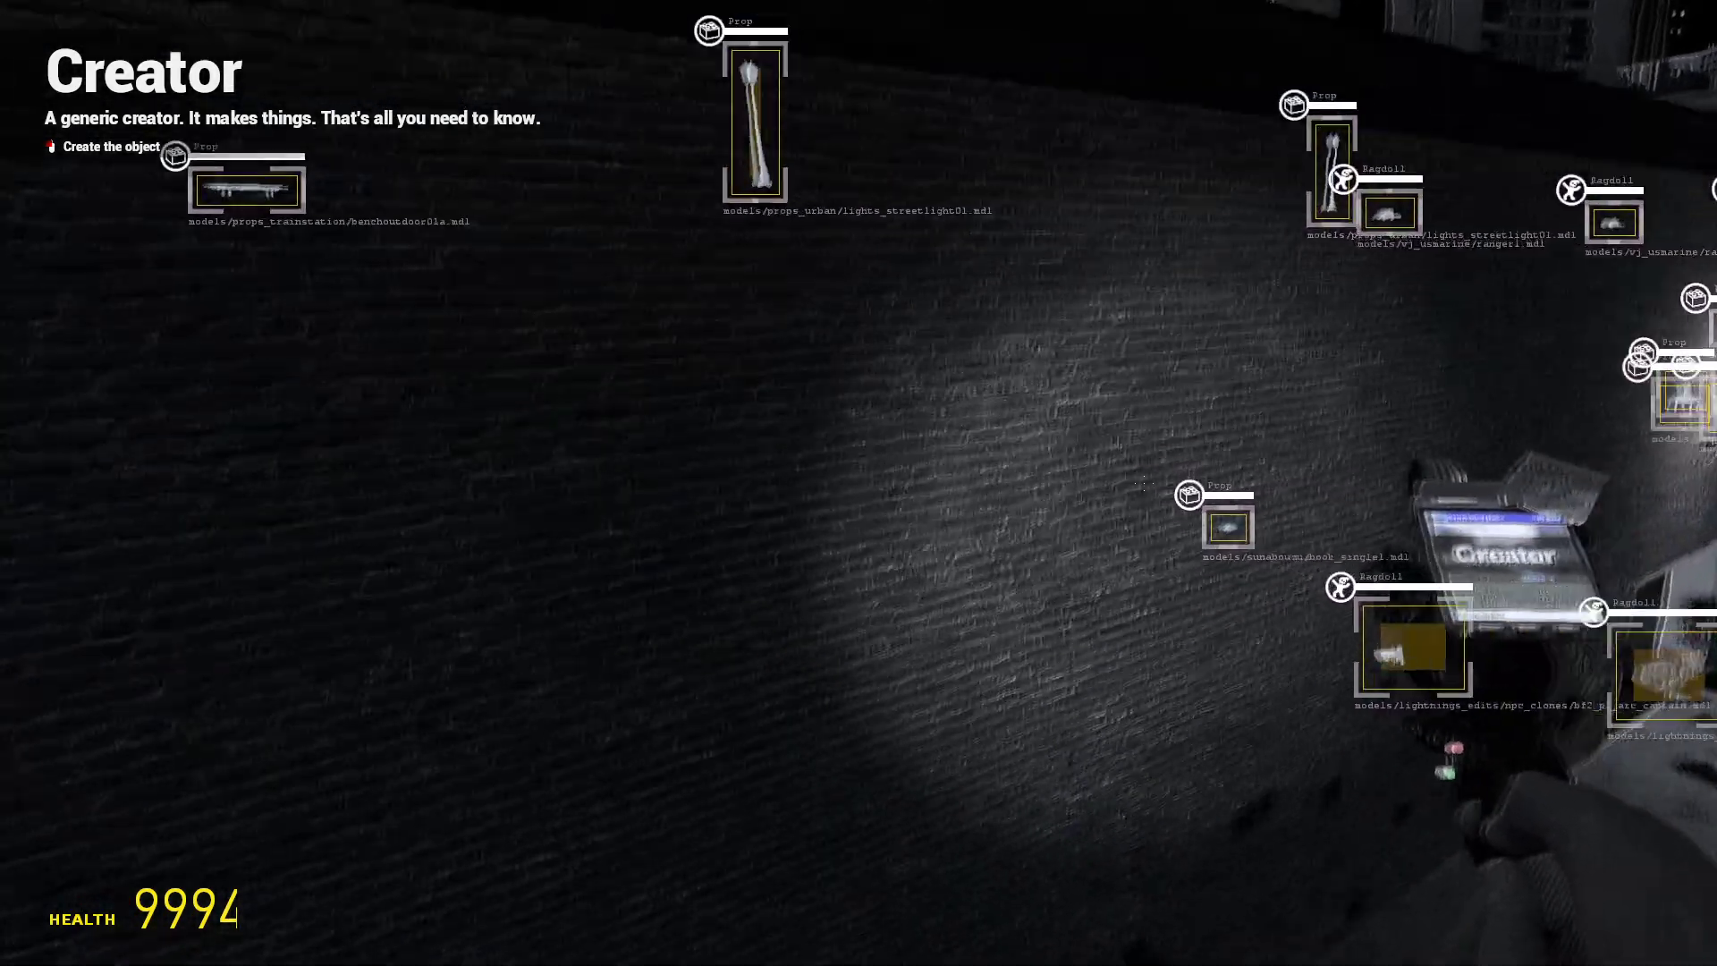
key("w")
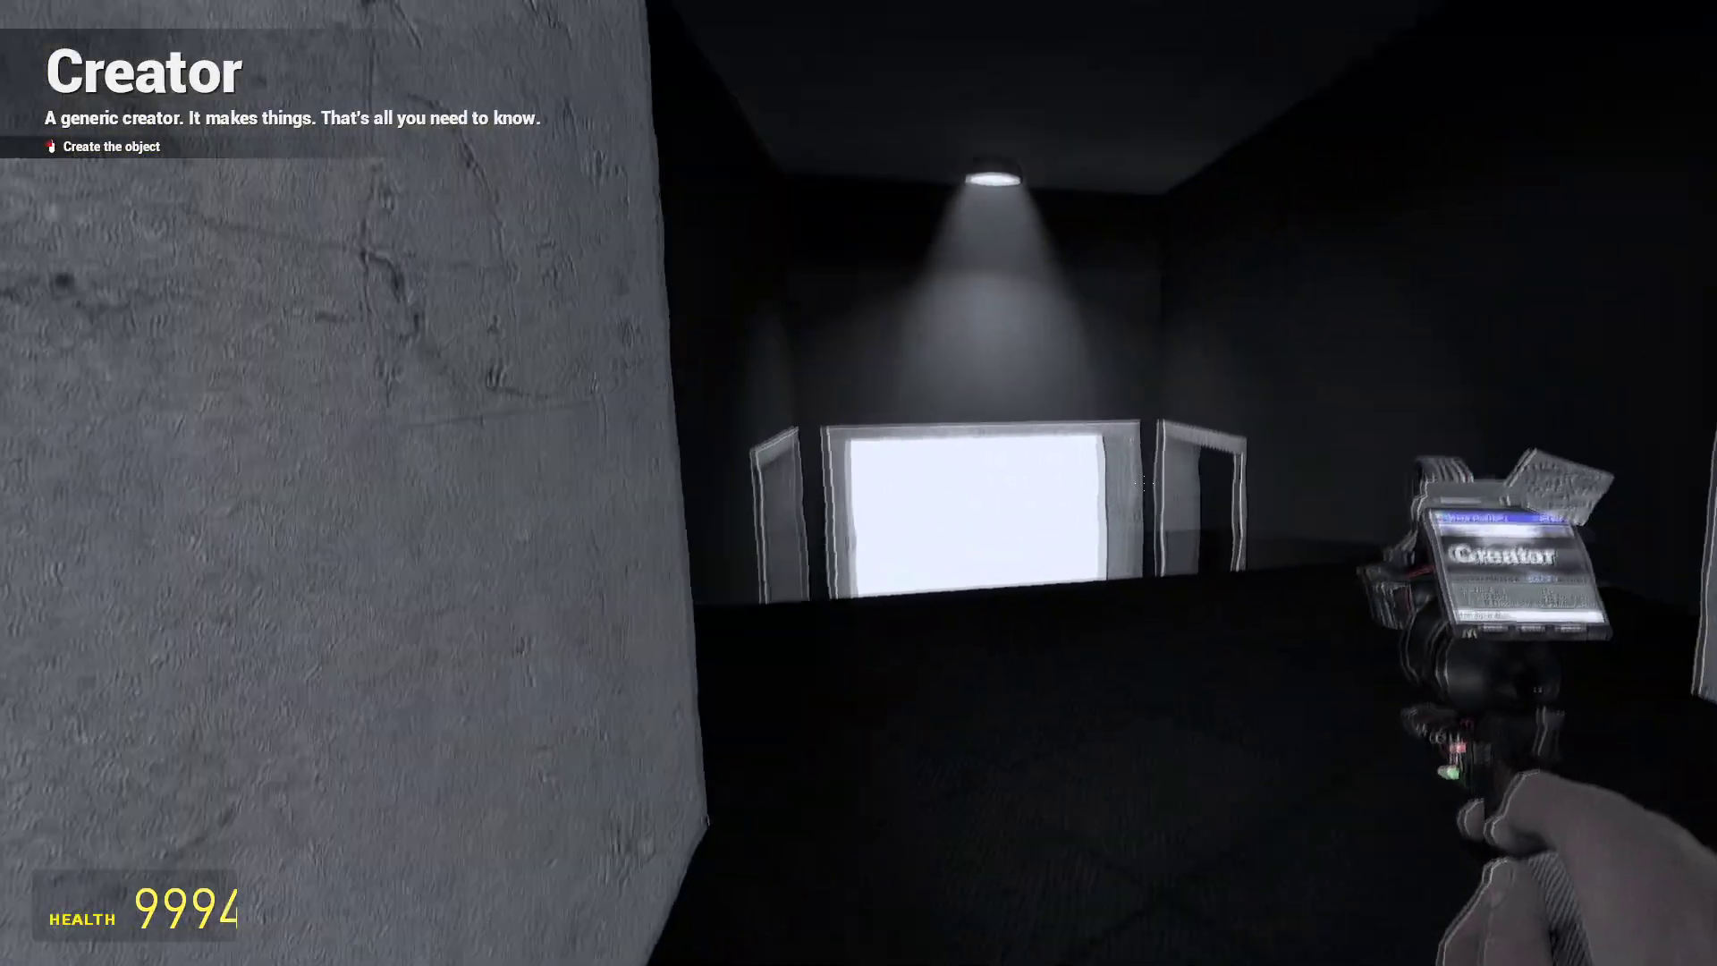
key("w")
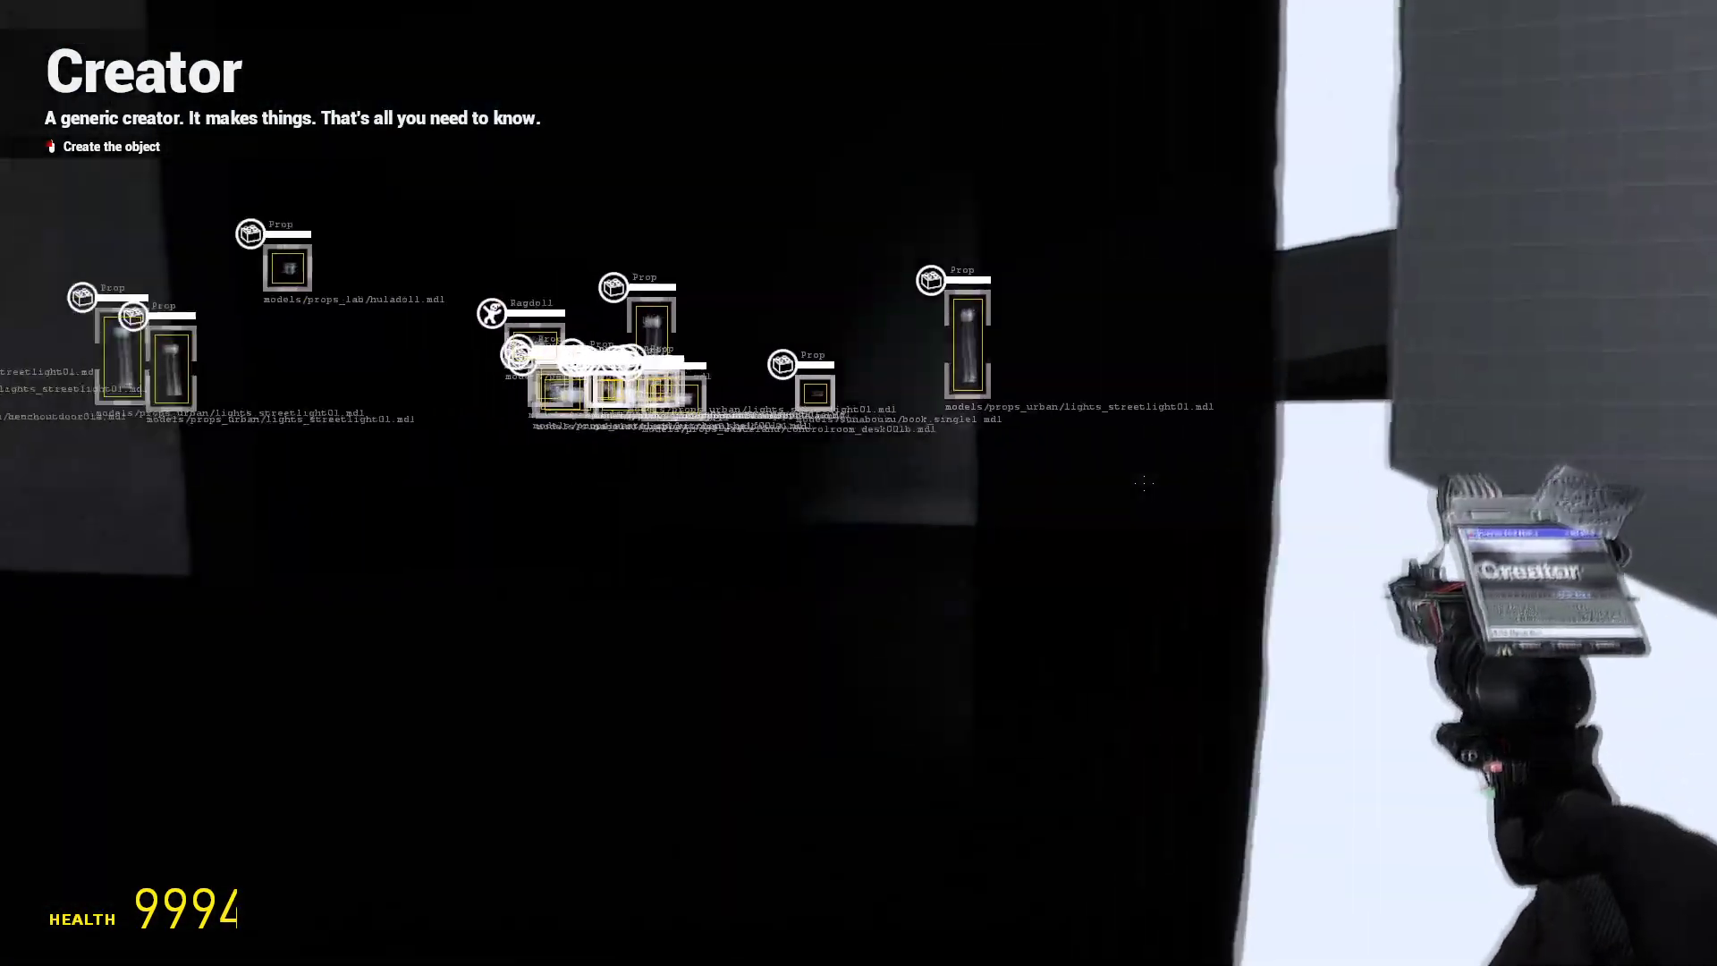
key("w")
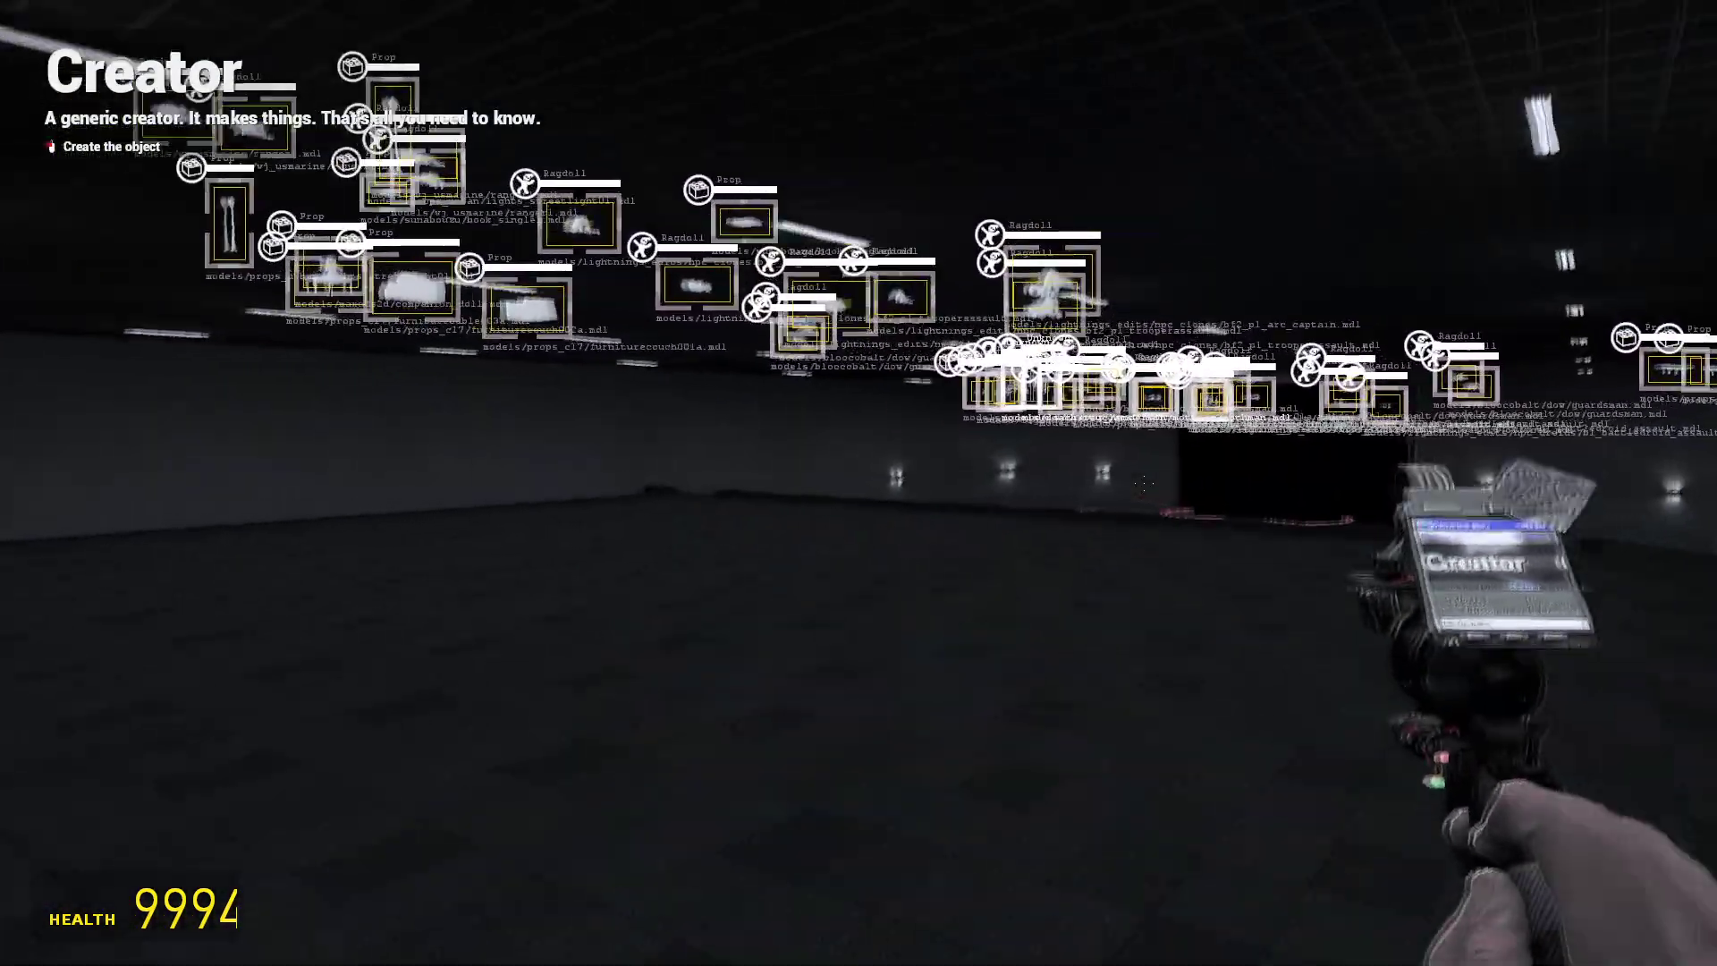
key("w")
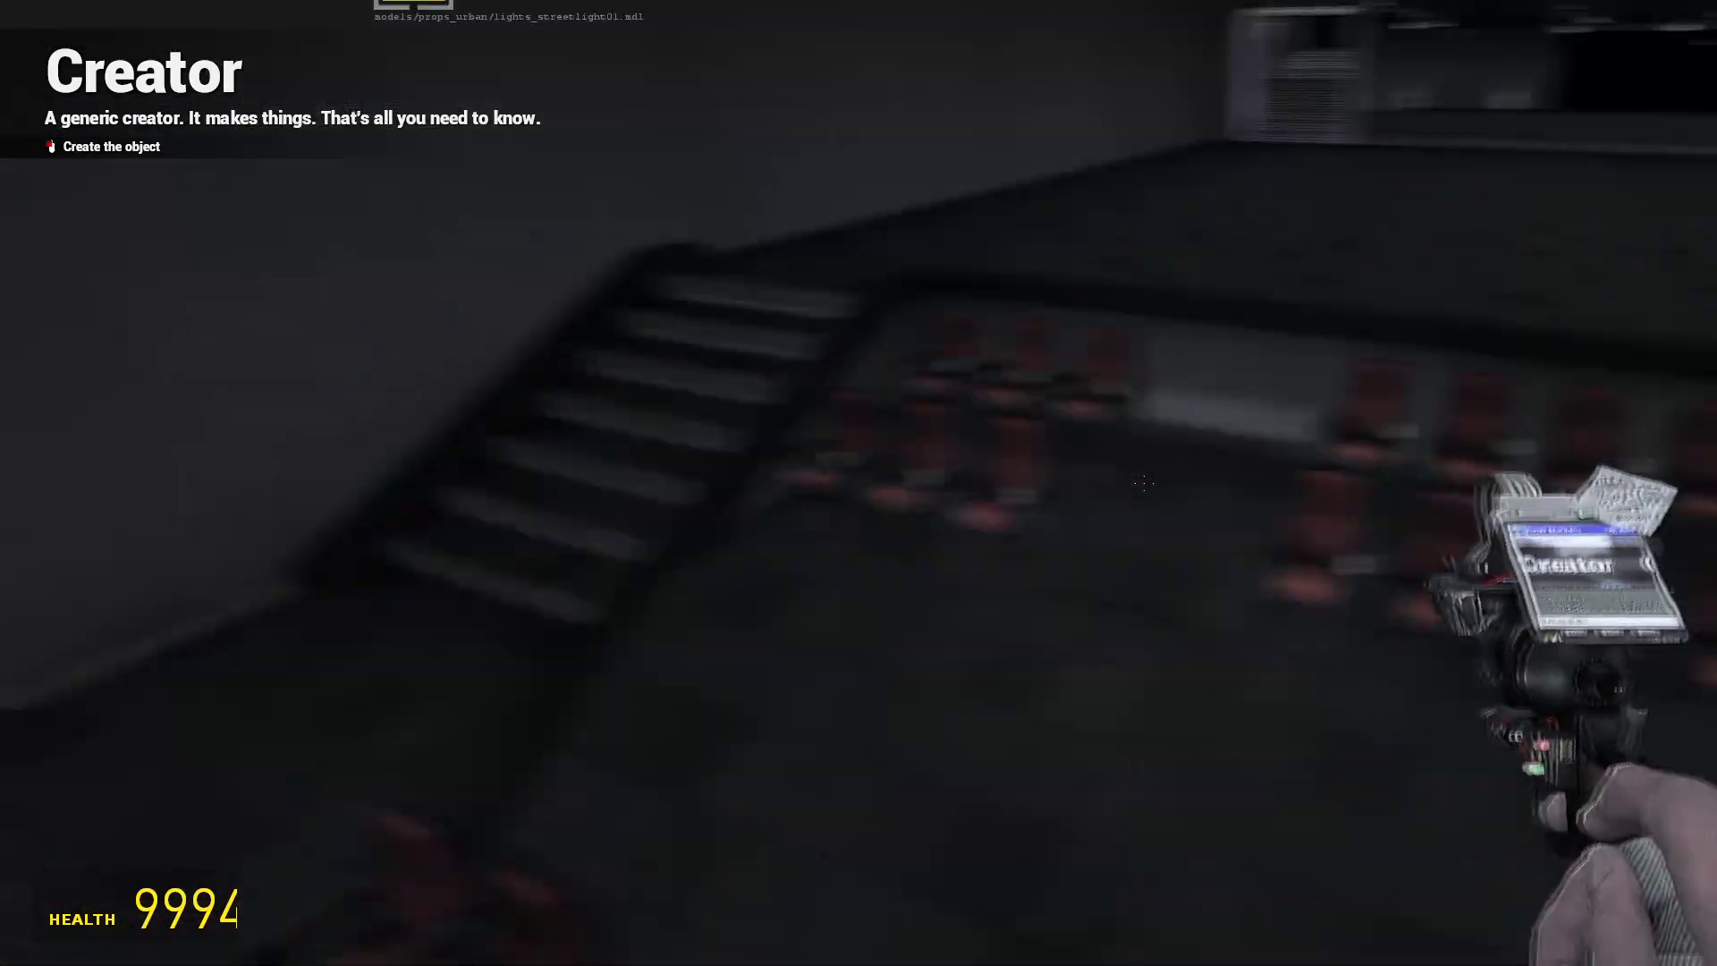
key("w")
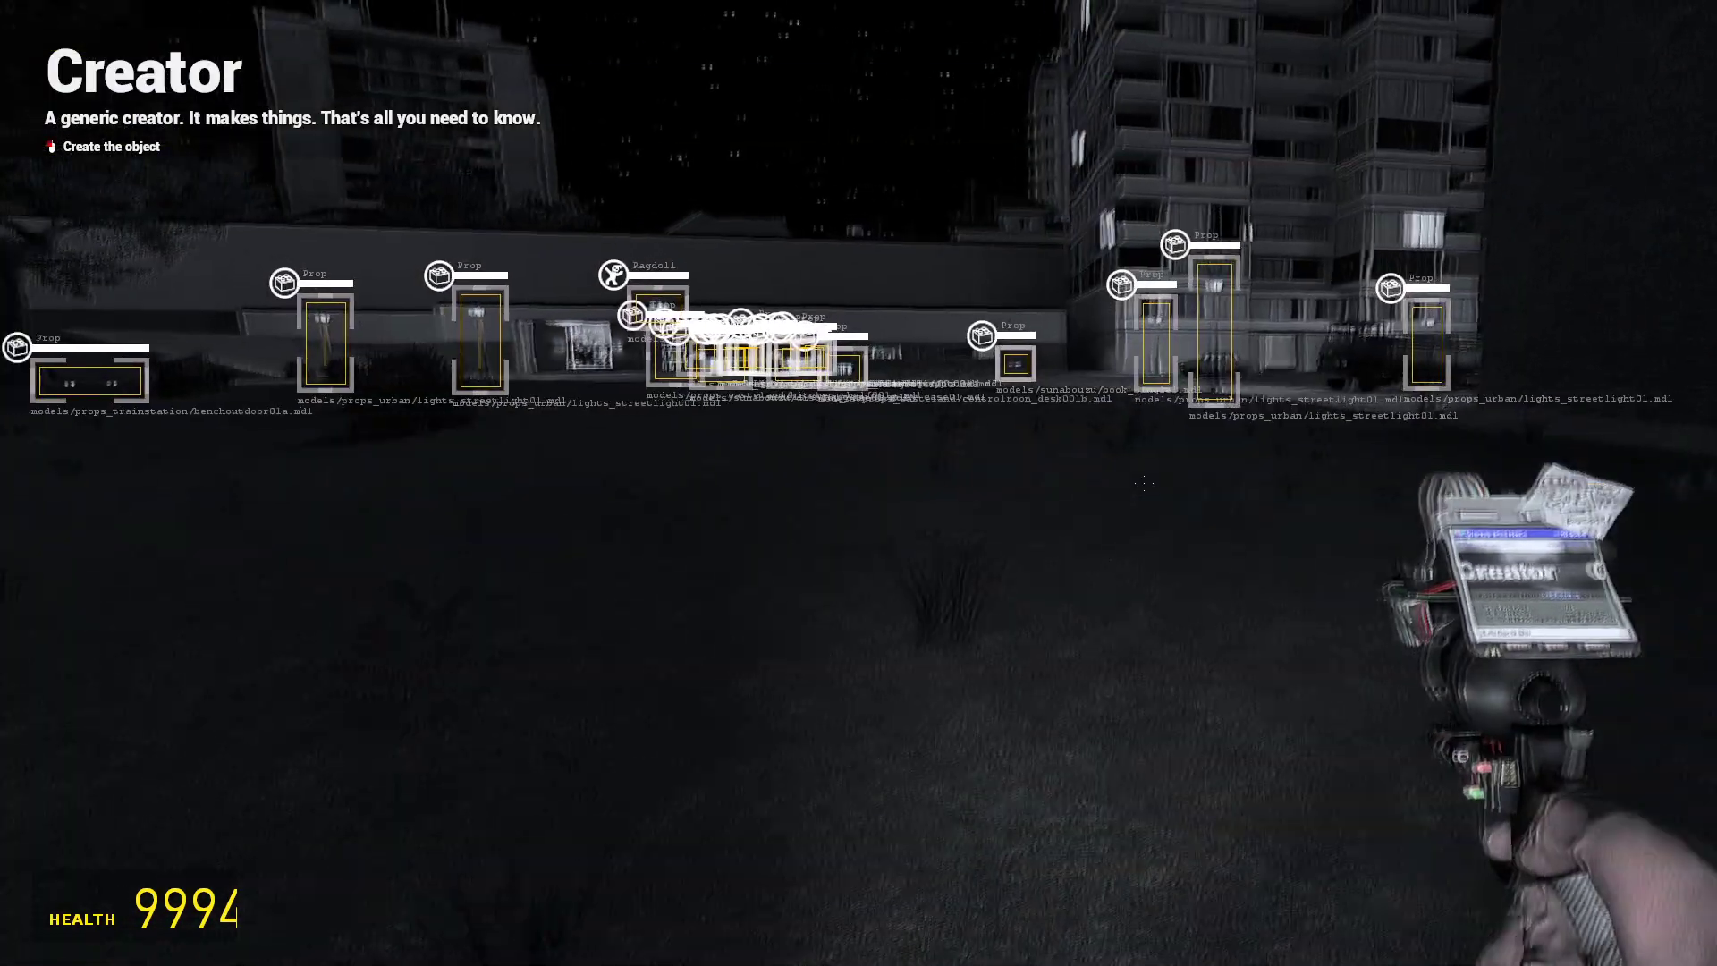
key("w")
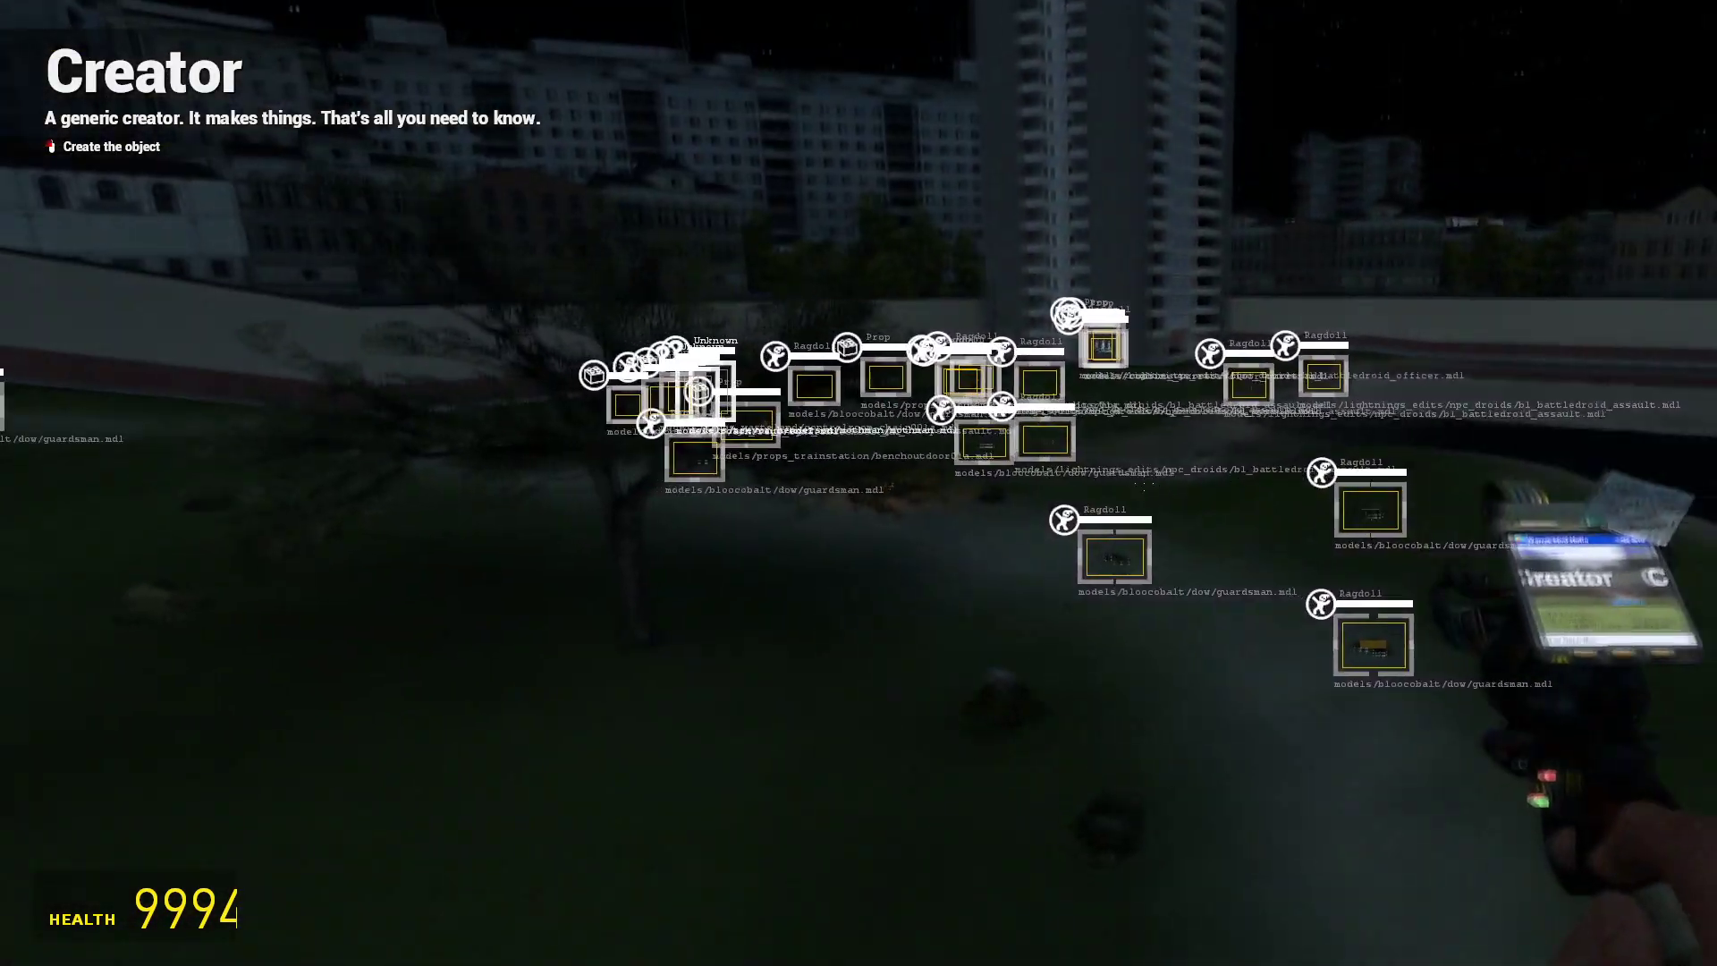
key("w")
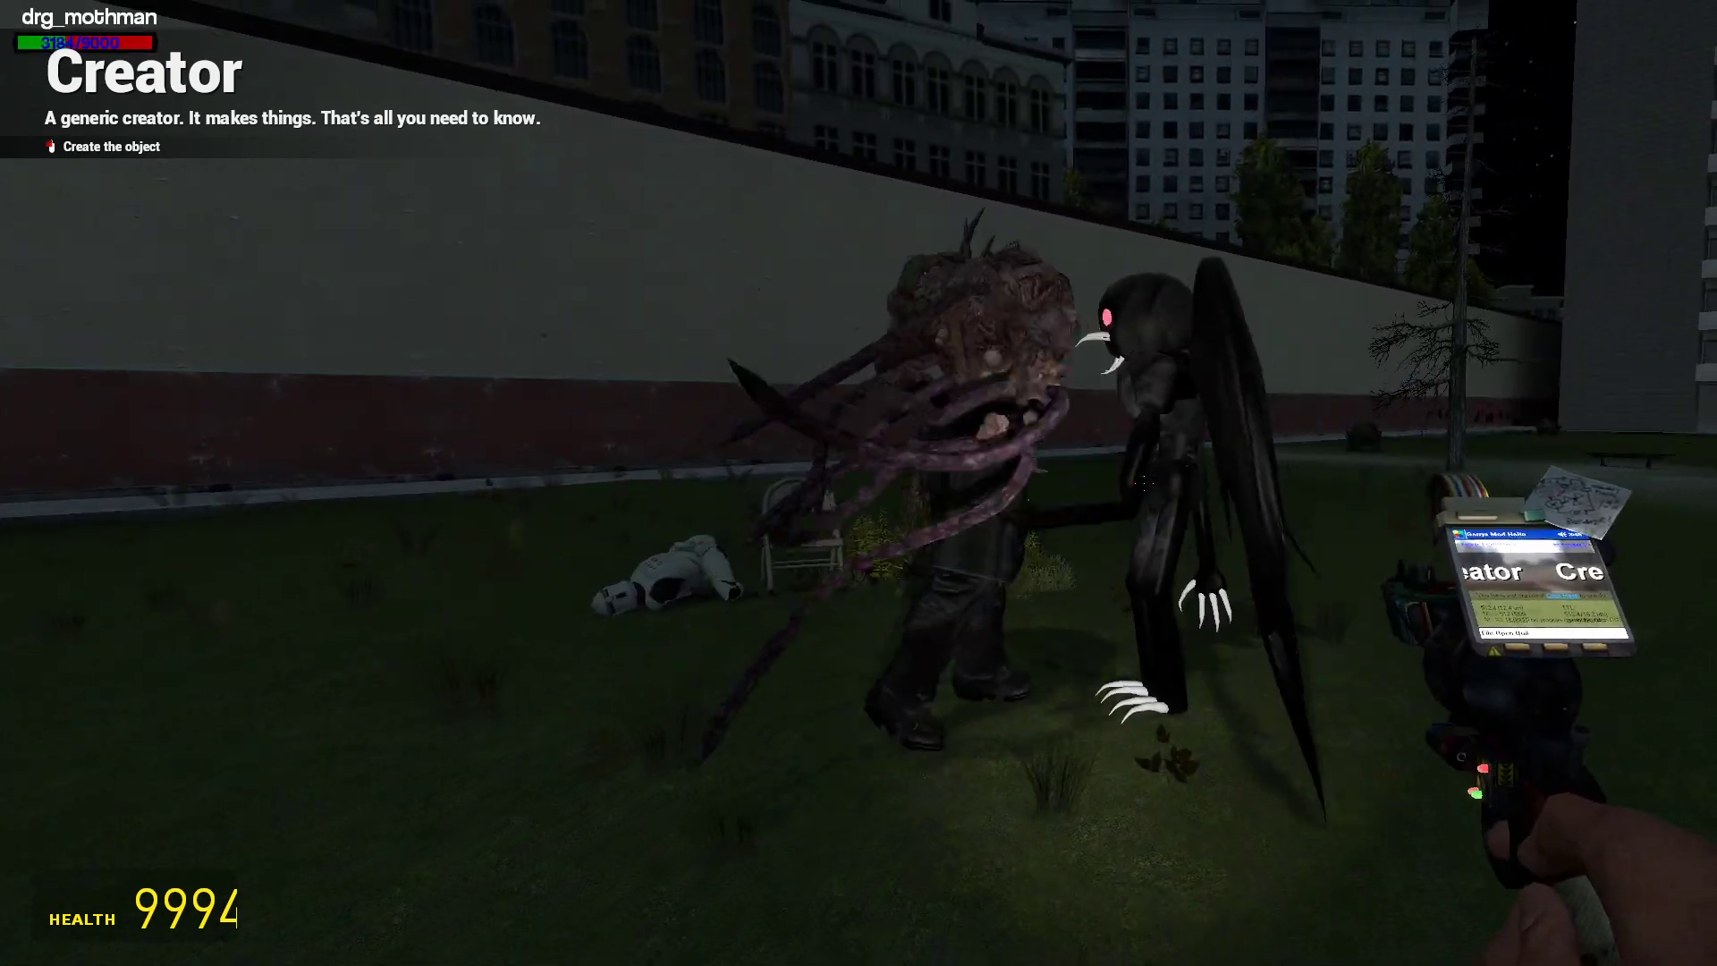
Watch the Nemesis–Mothman fight up close, then bring up the spawn menu and context menu.
key("w")
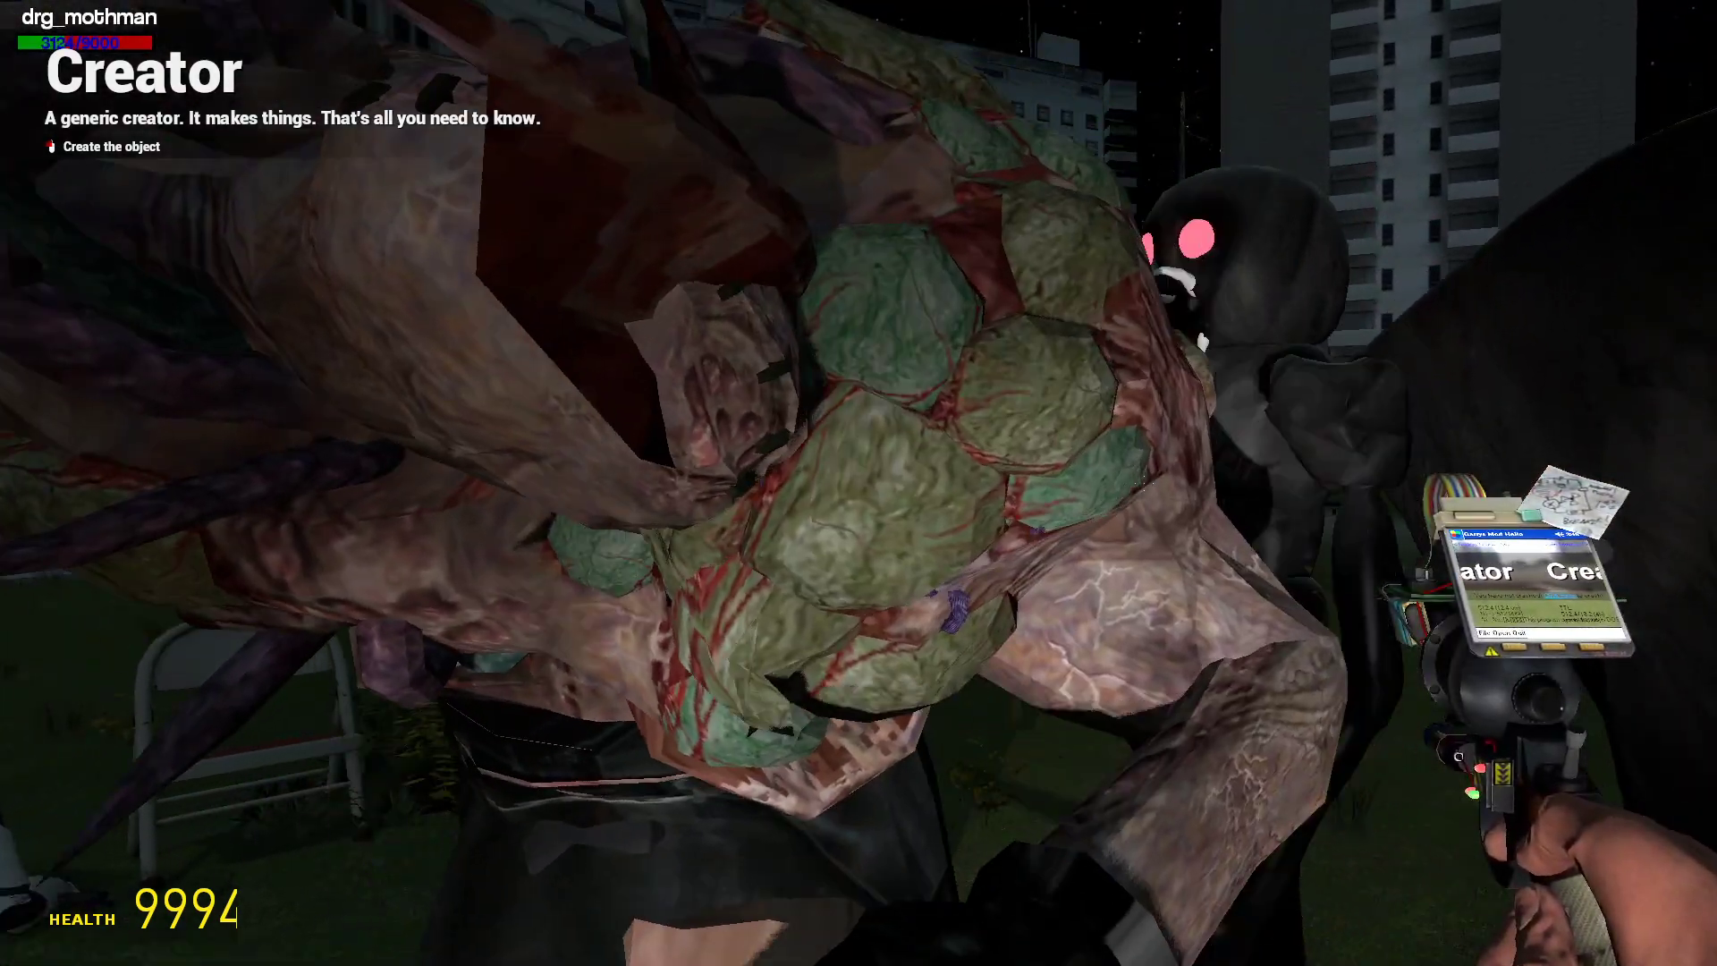
key("s")
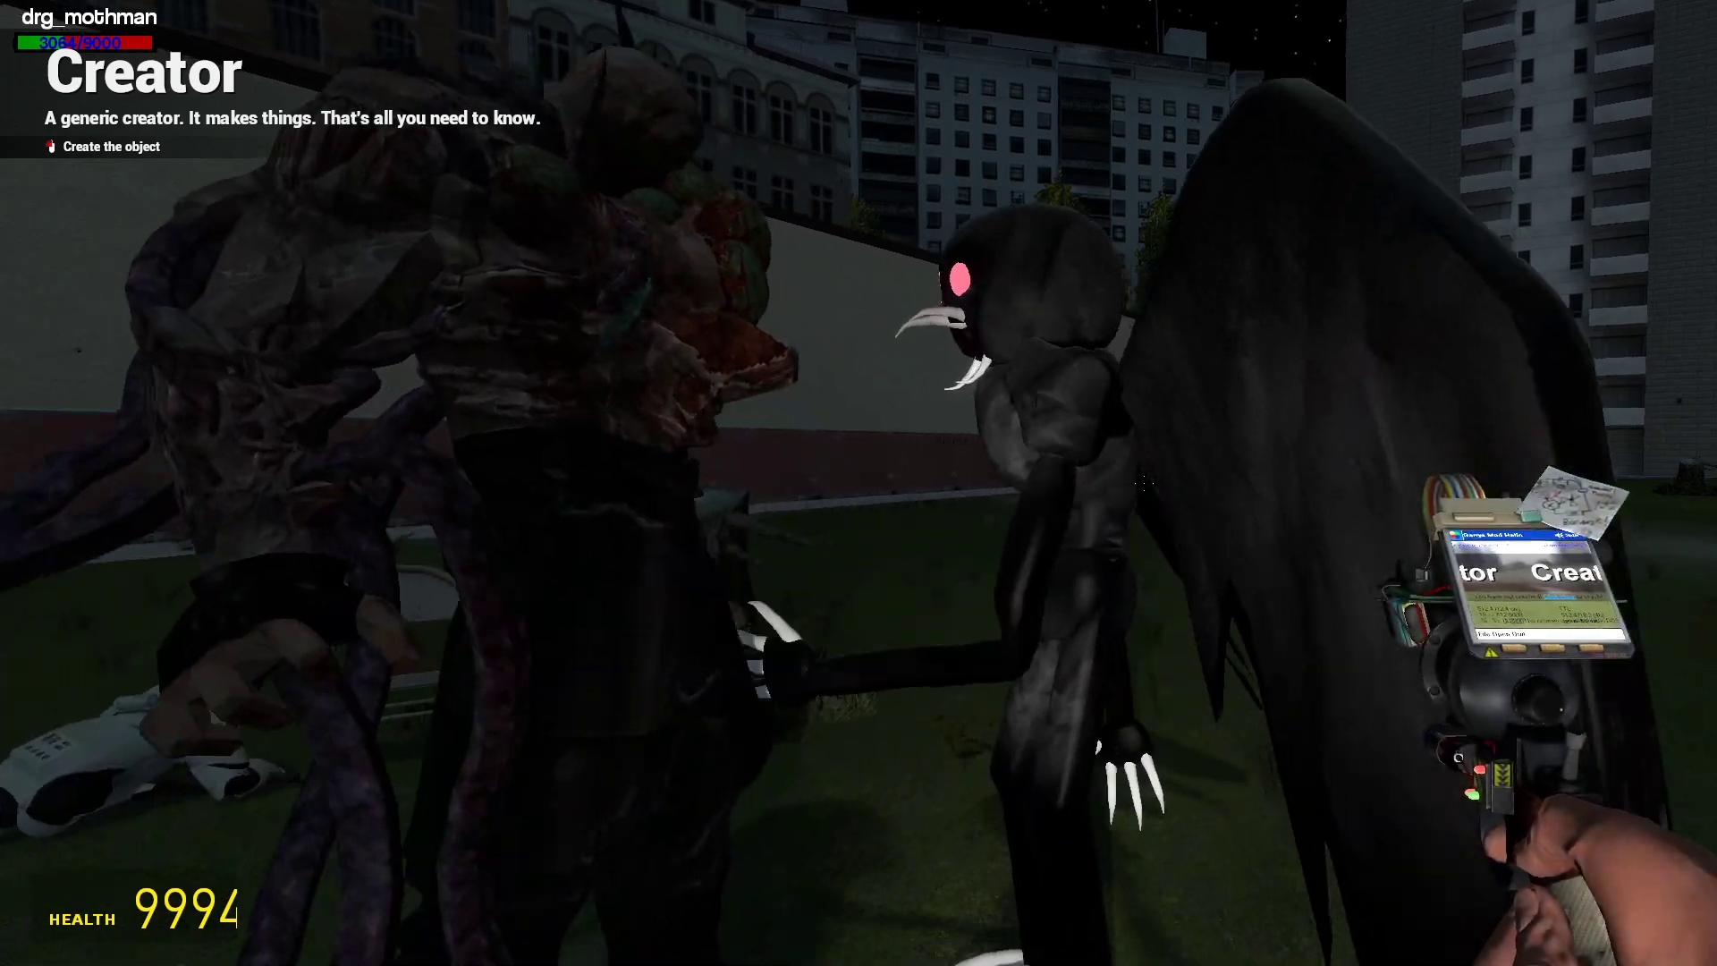
key("q")
key("q")
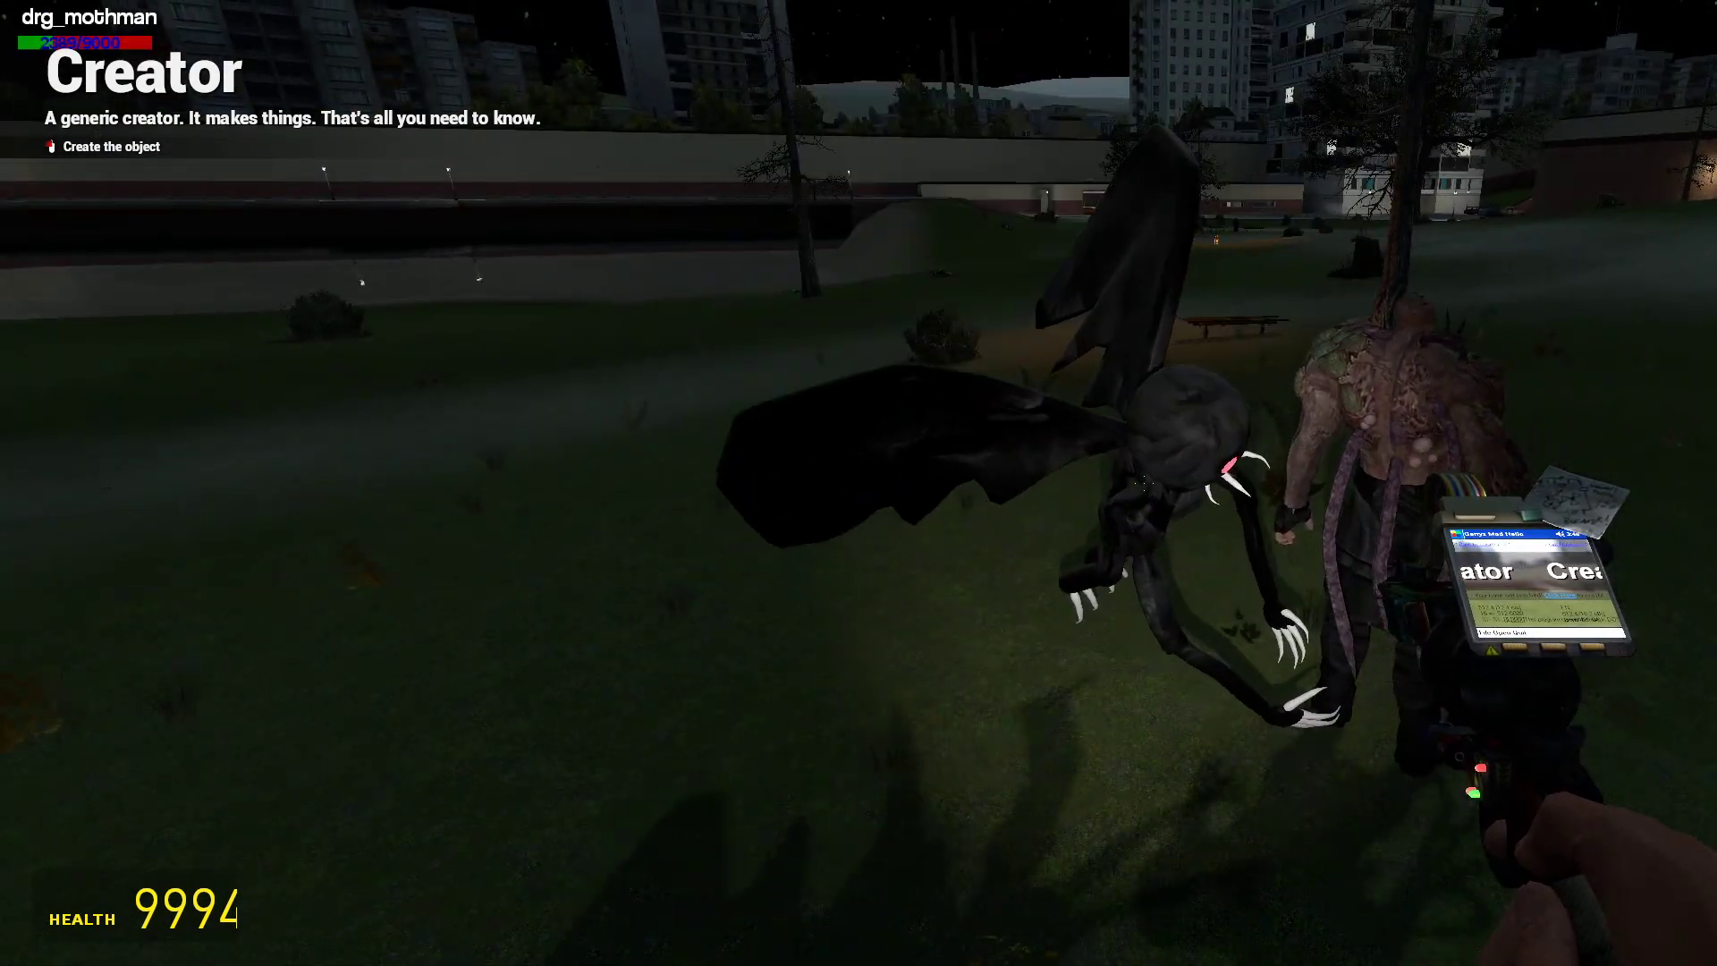
key("c")
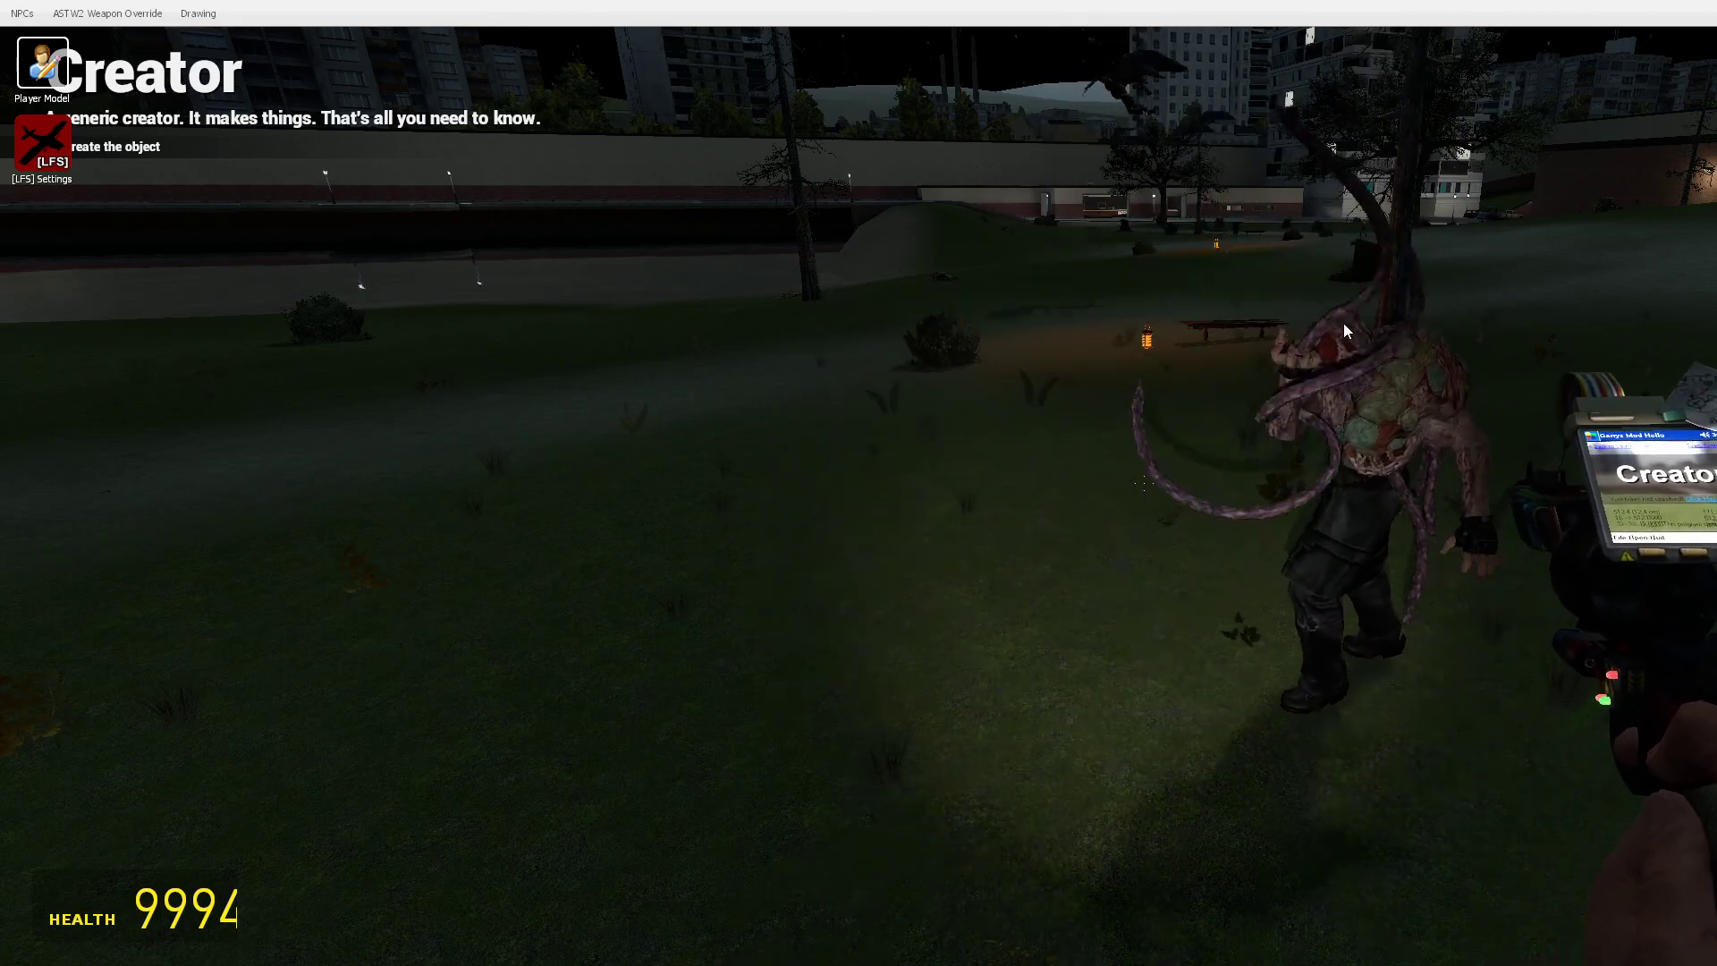
Walk past the debris pile into the park and spawn a new NPC ahead.
key("c")
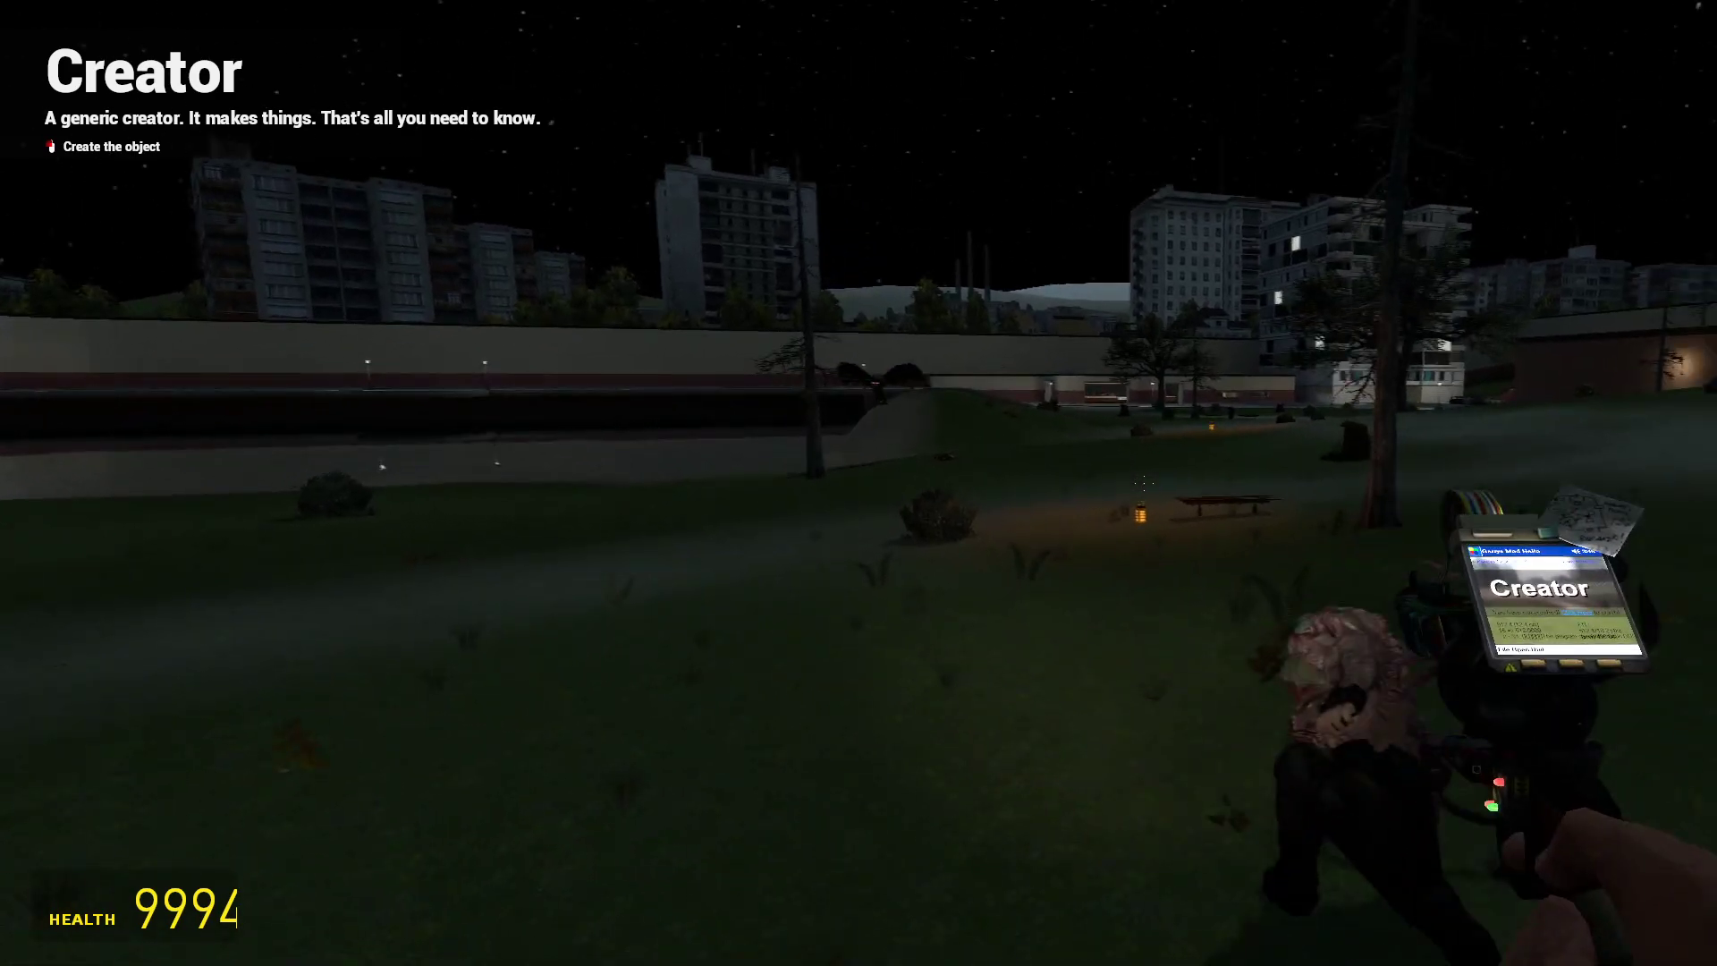
key("c")
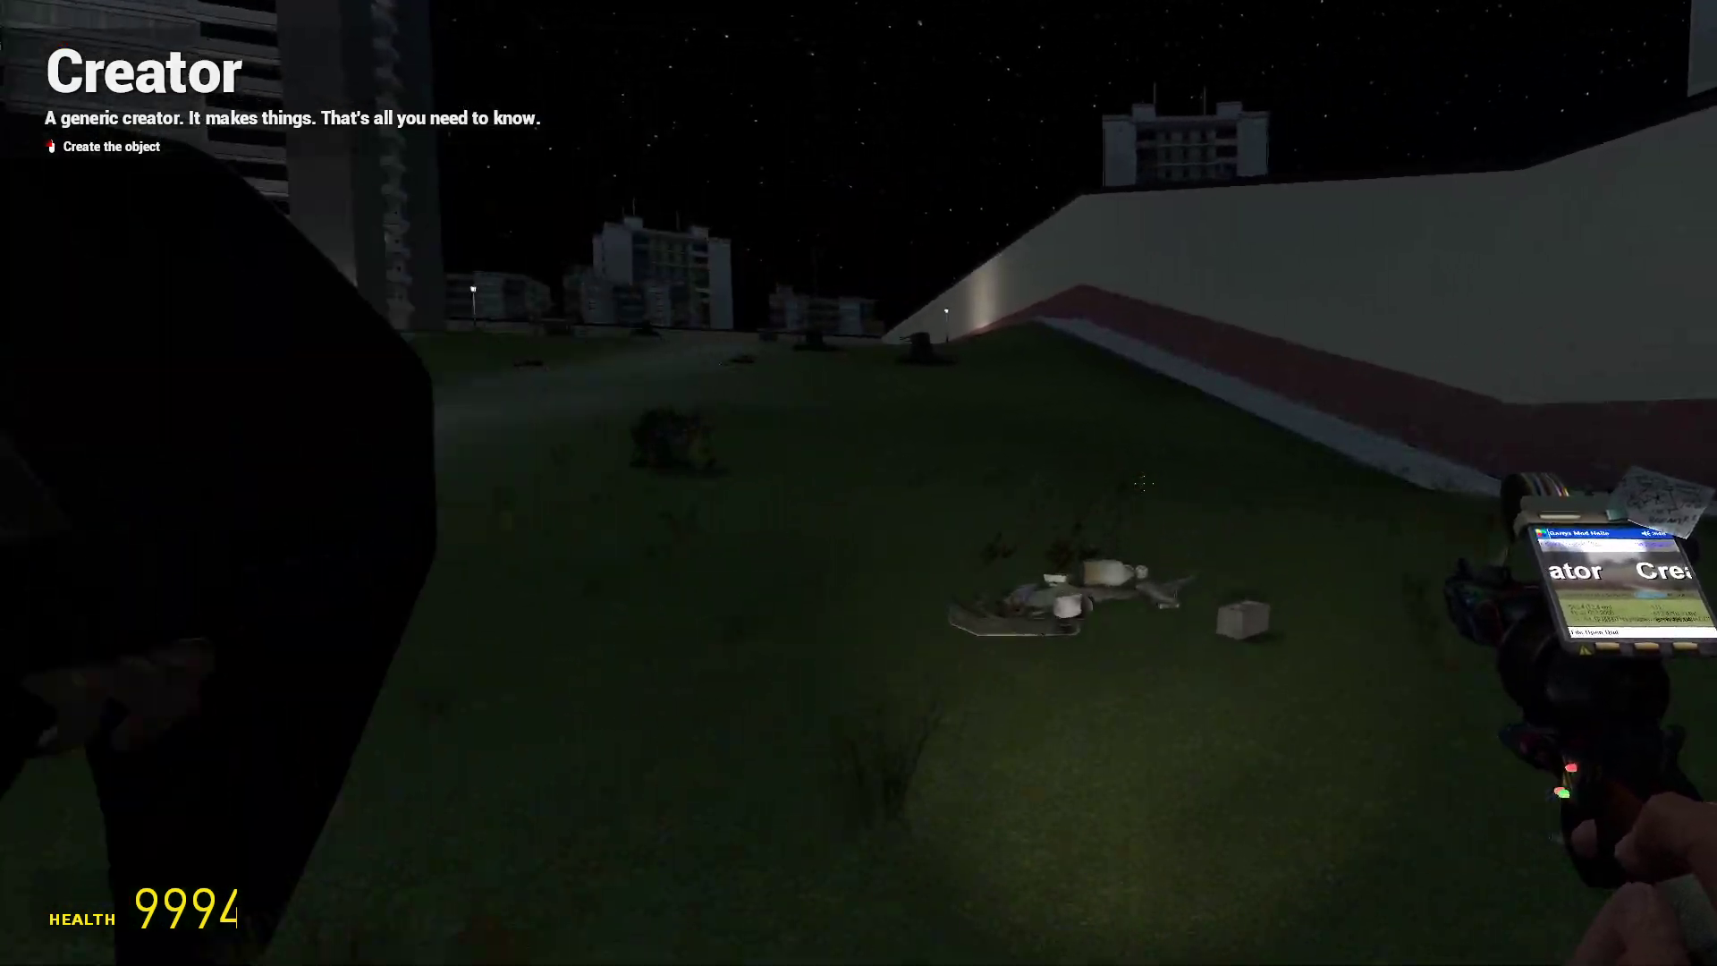
key("w")
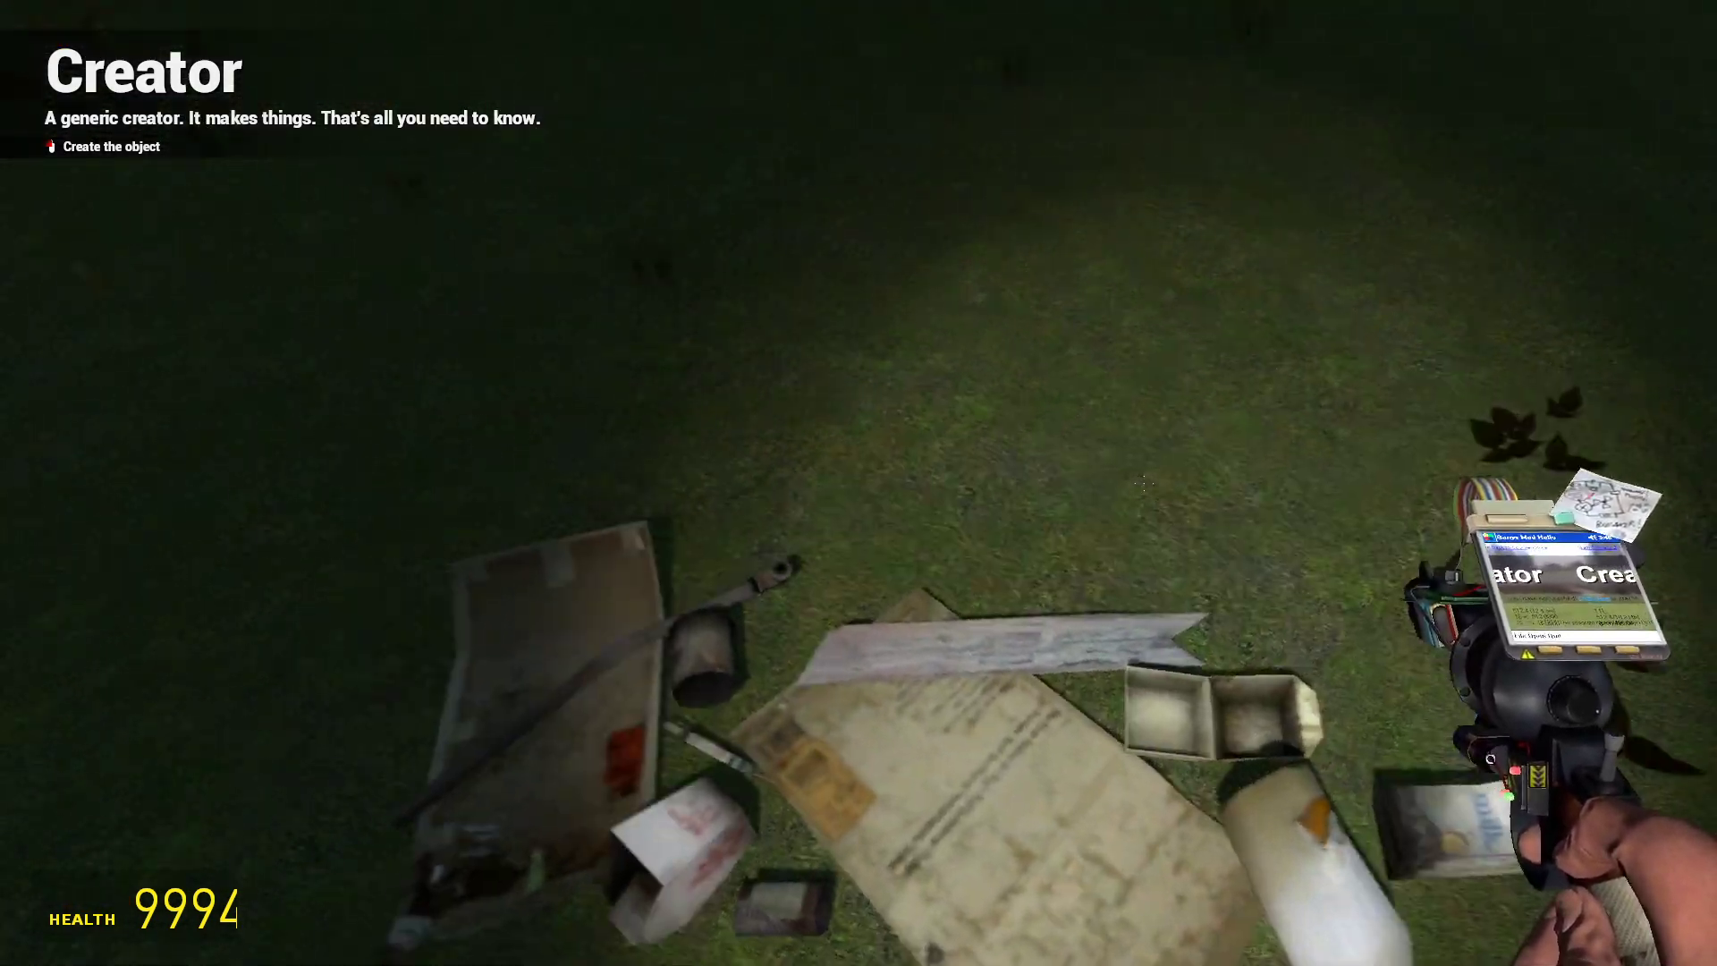
key("w")
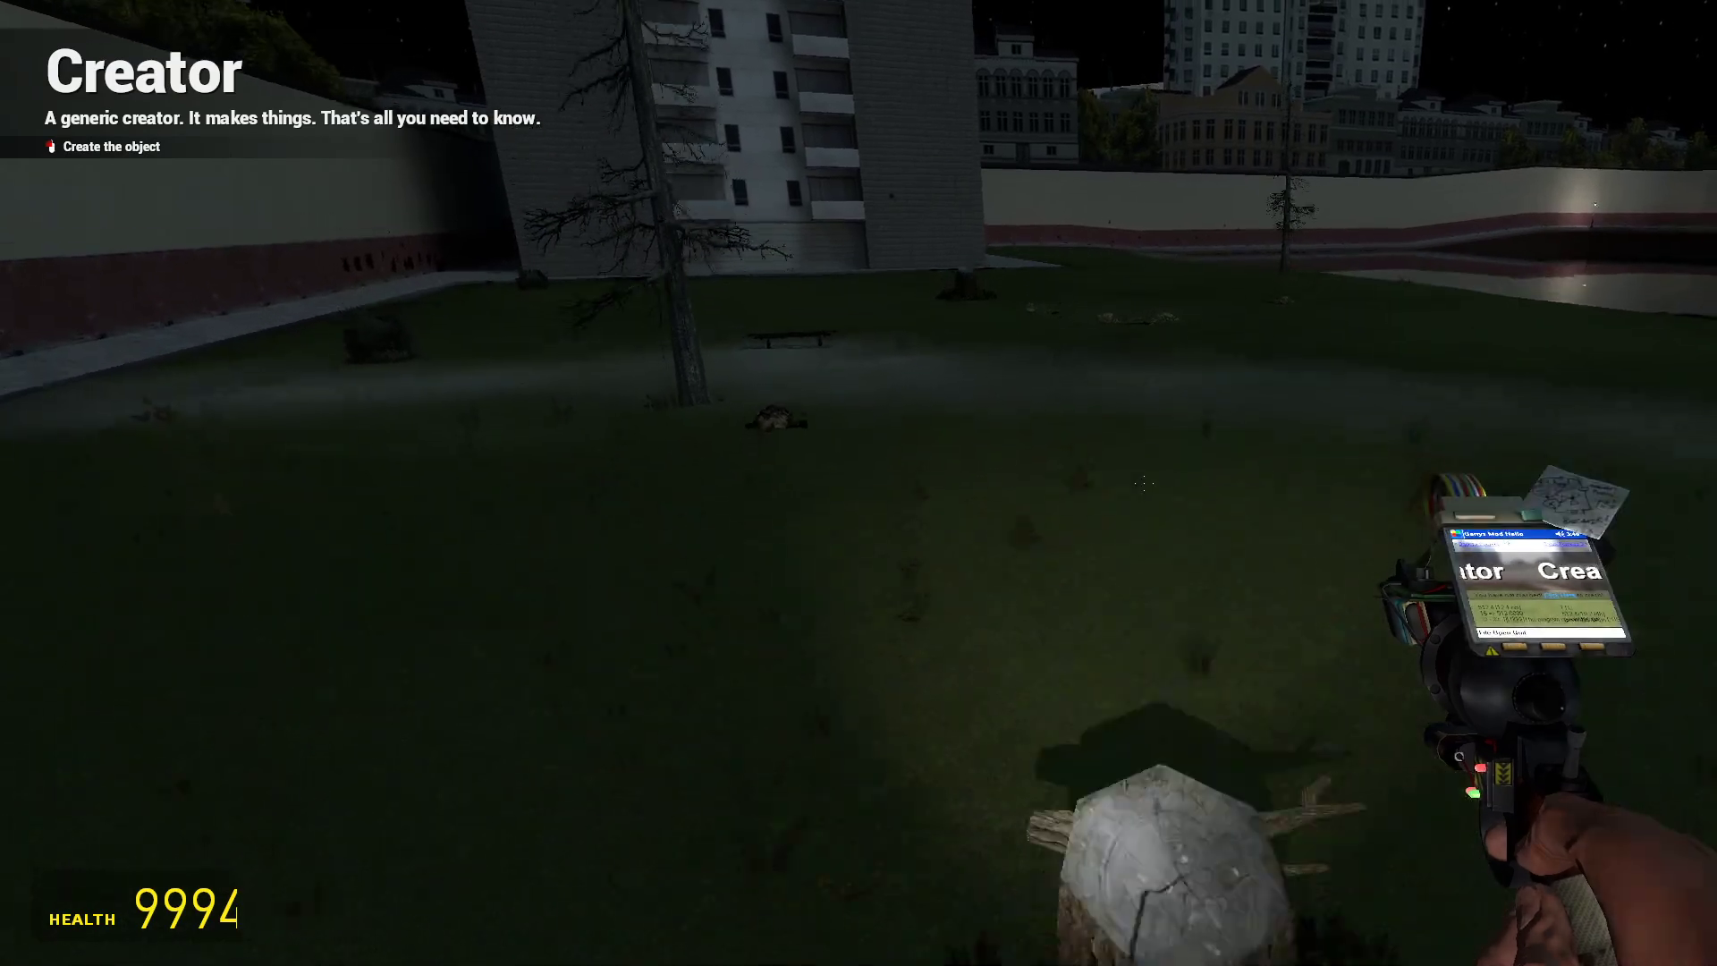
key("w")
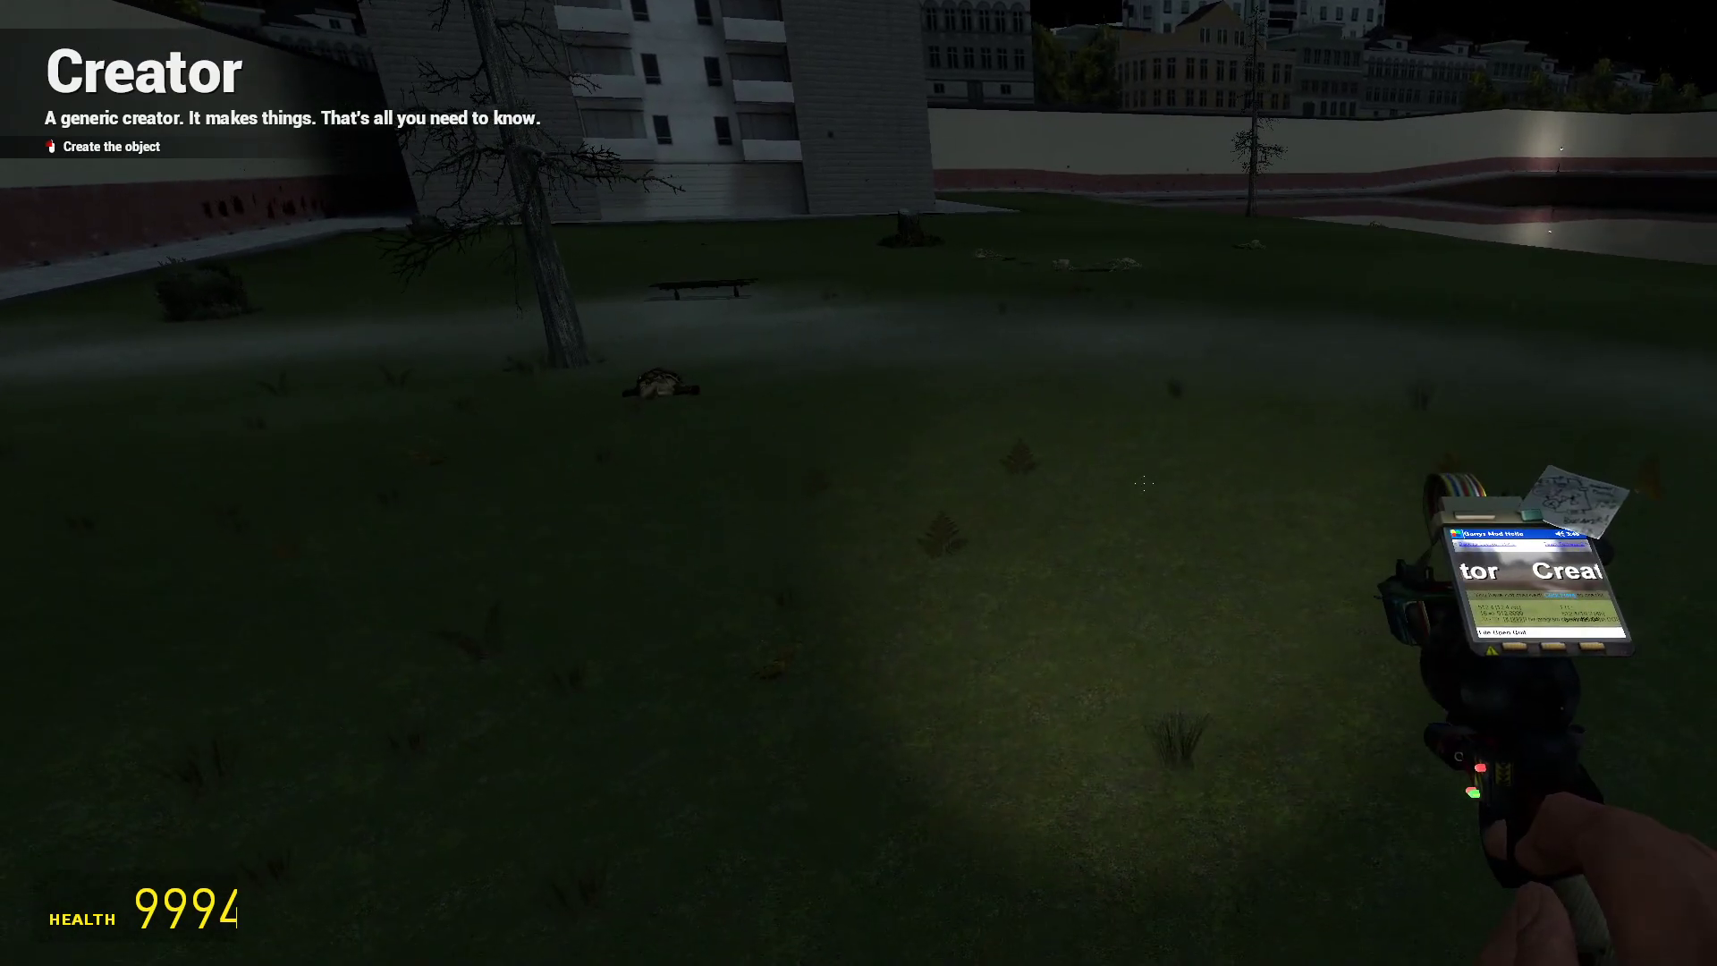
left_click(858, 483)
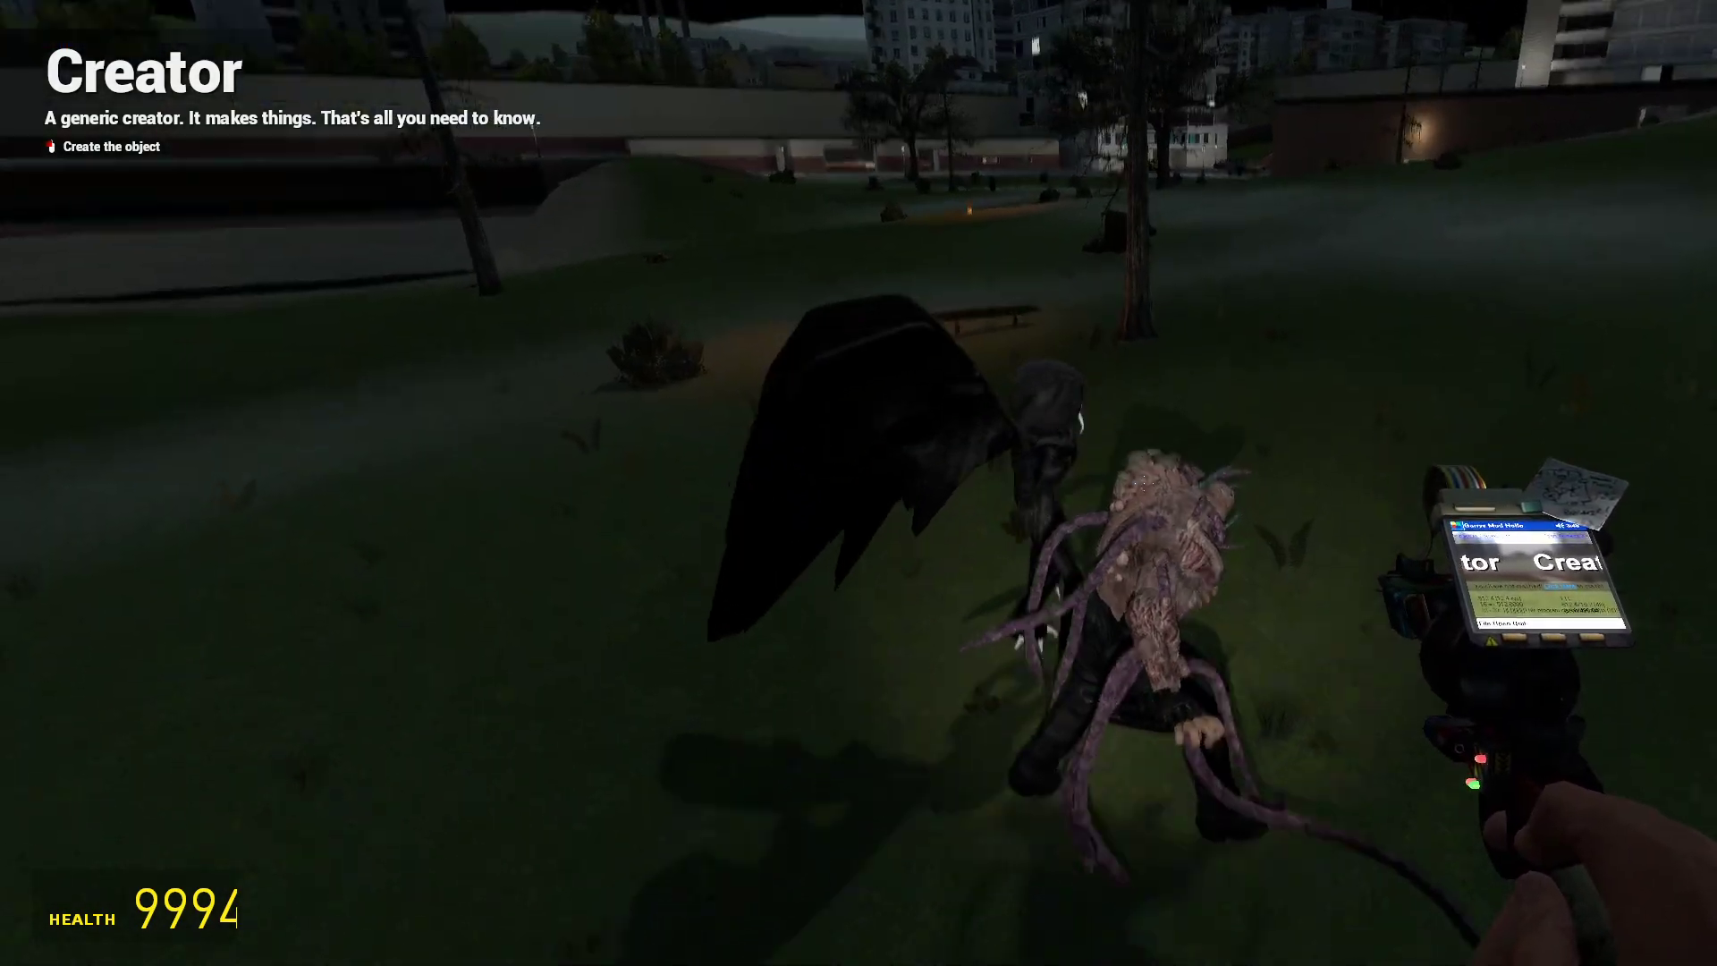
key("w")
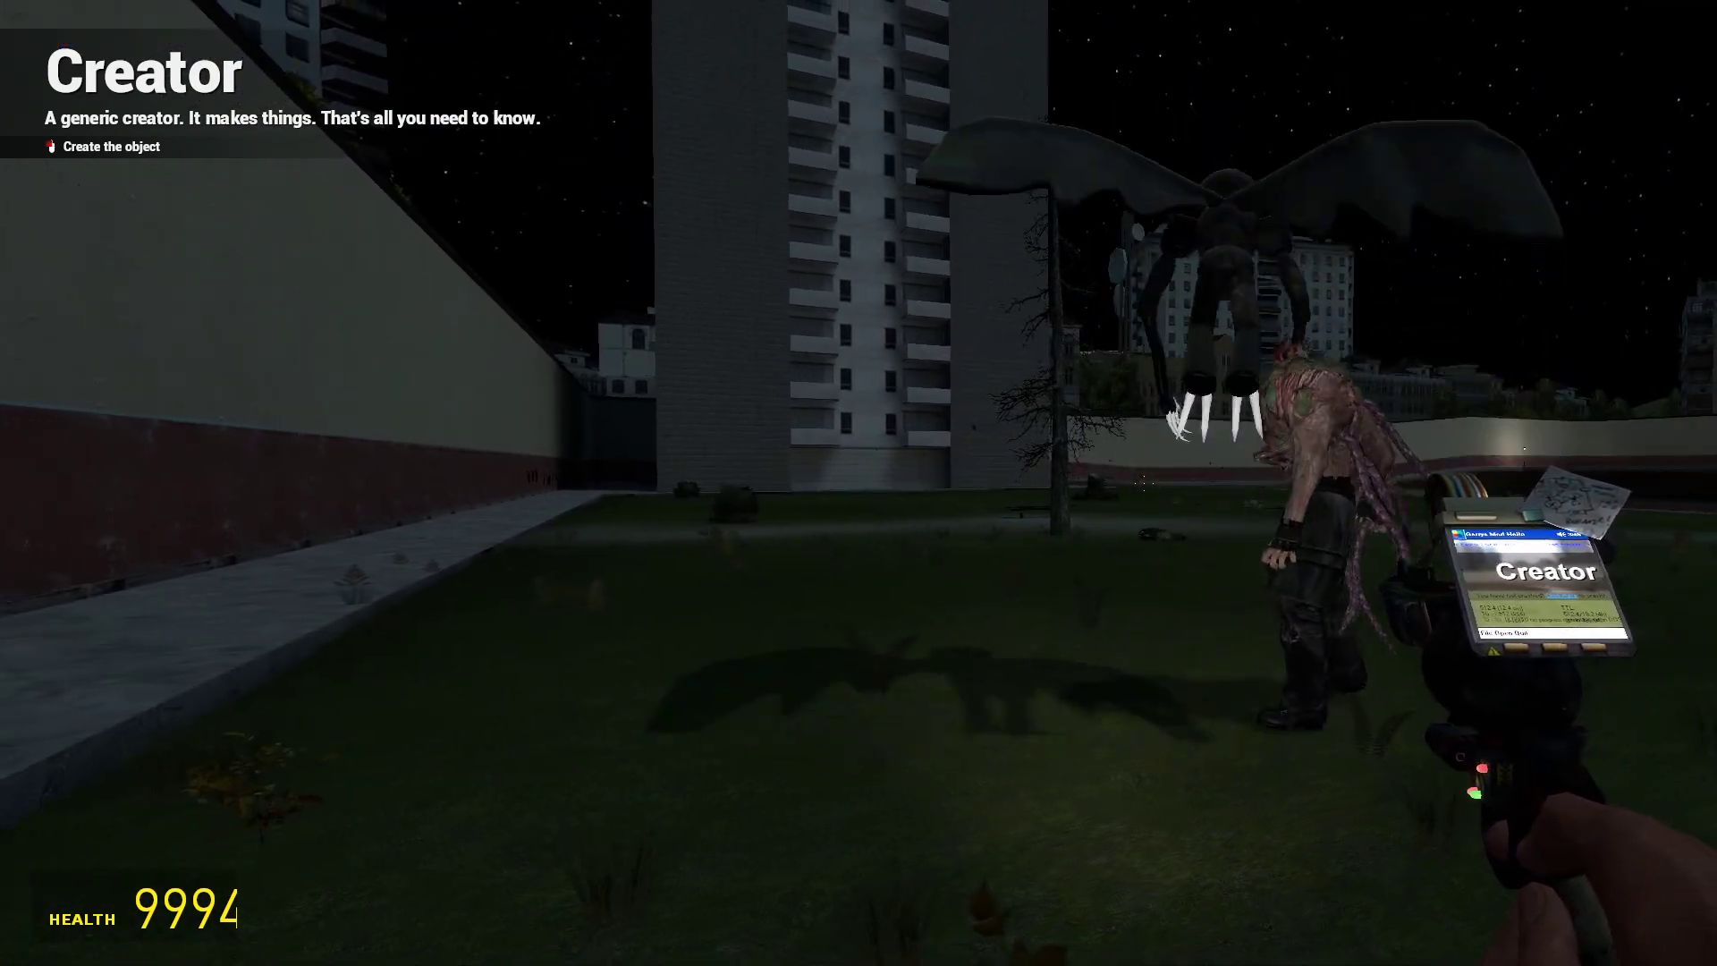
Fly the free camera over the courtyard toward the parking garage.
key("z")
key("z")
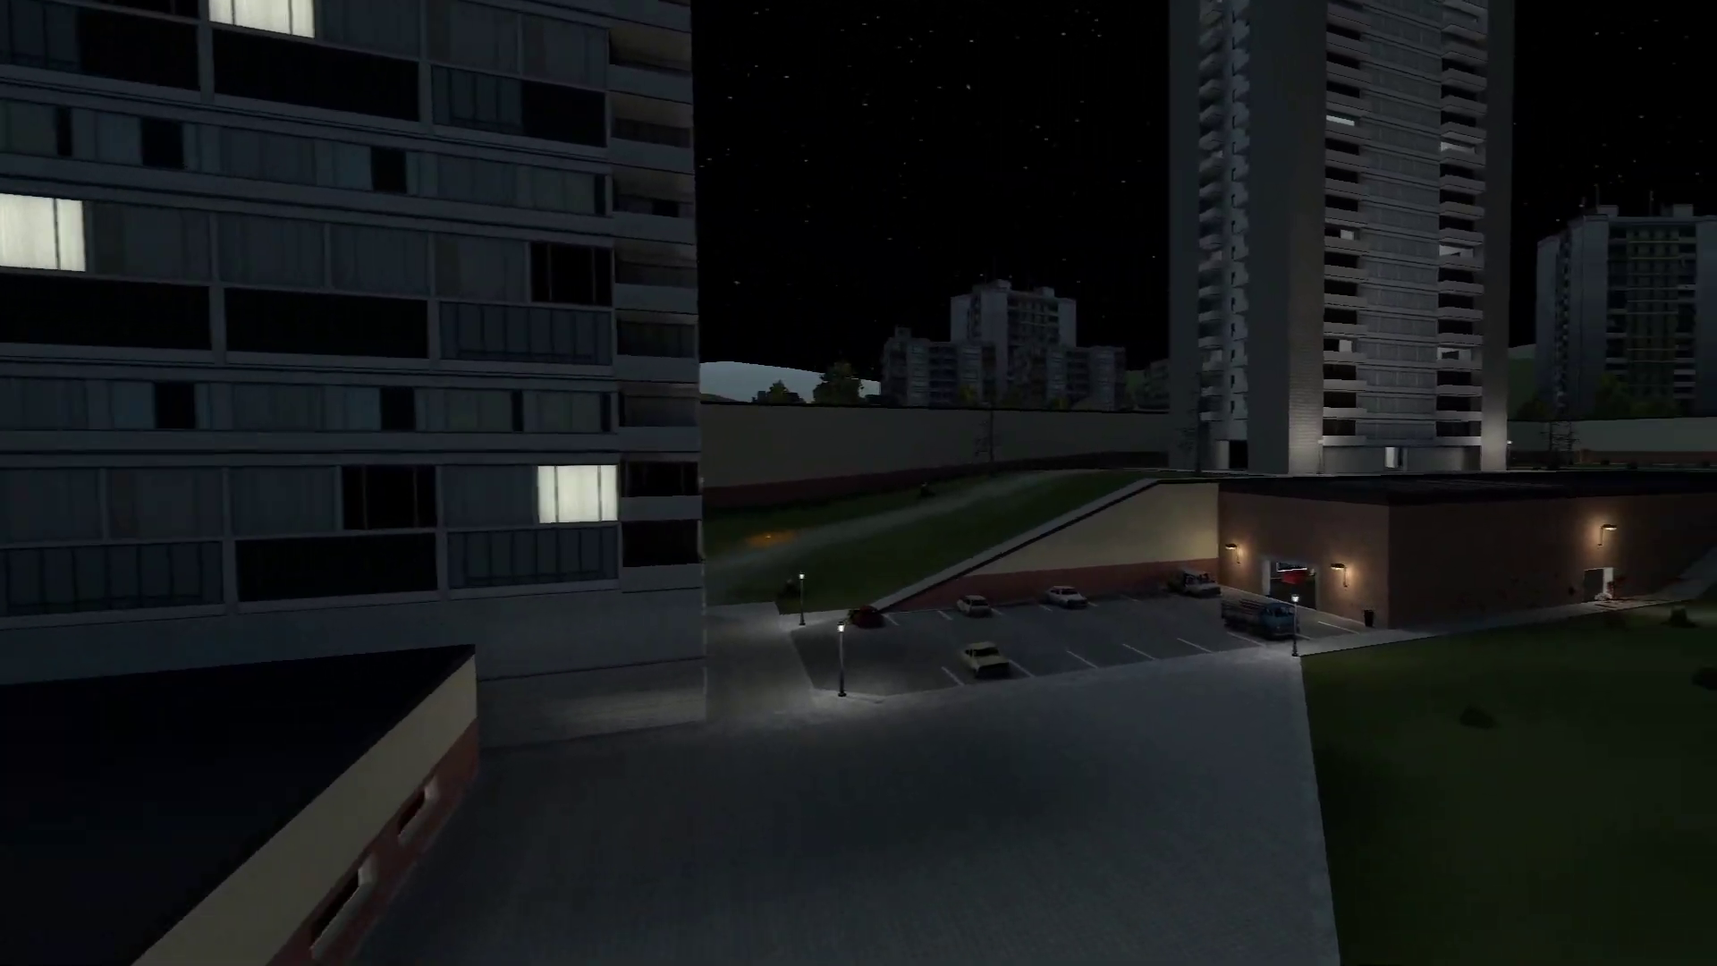
key("w")
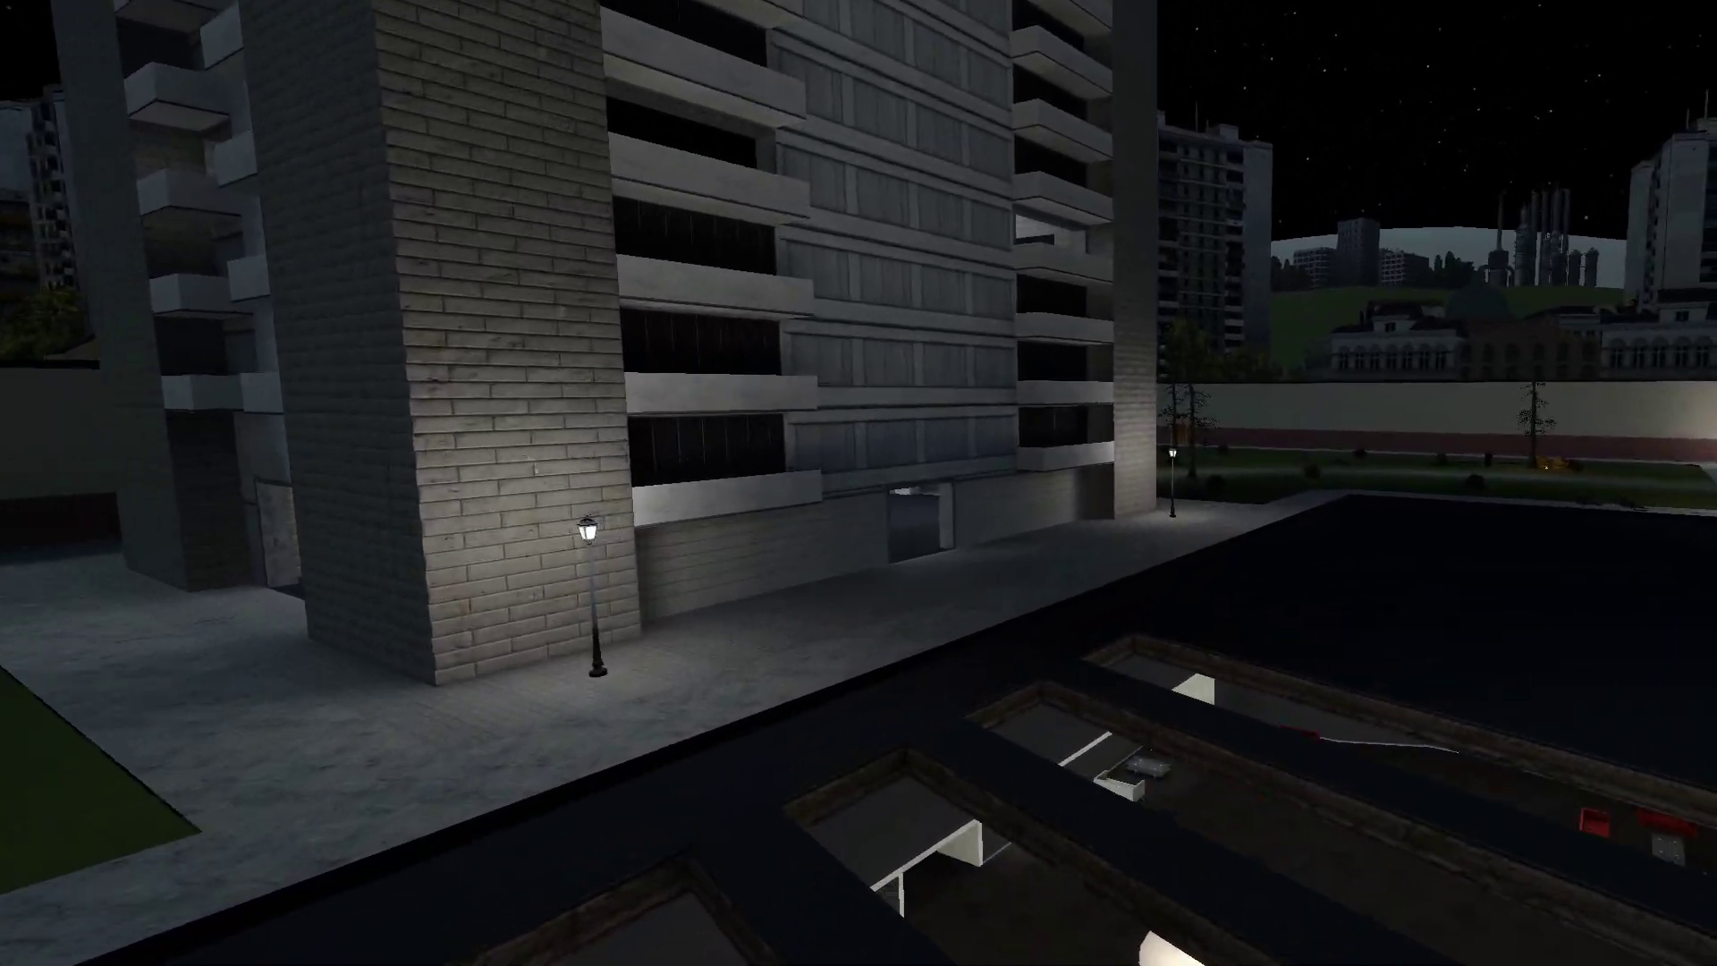